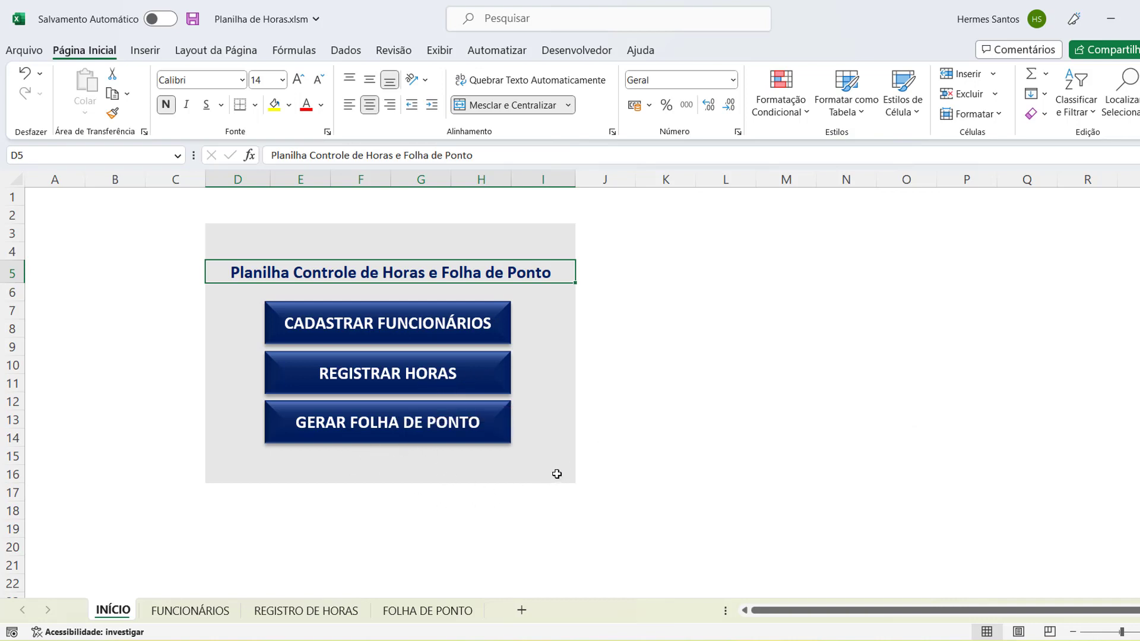
Step: Open the employee register from the start page, examine its MATRÍCULA, NOME DO FUNCIONÁRIO, FUNÇÃO and CARGA HORÁRIA columns, and return to INÍCIO
click(392, 326)
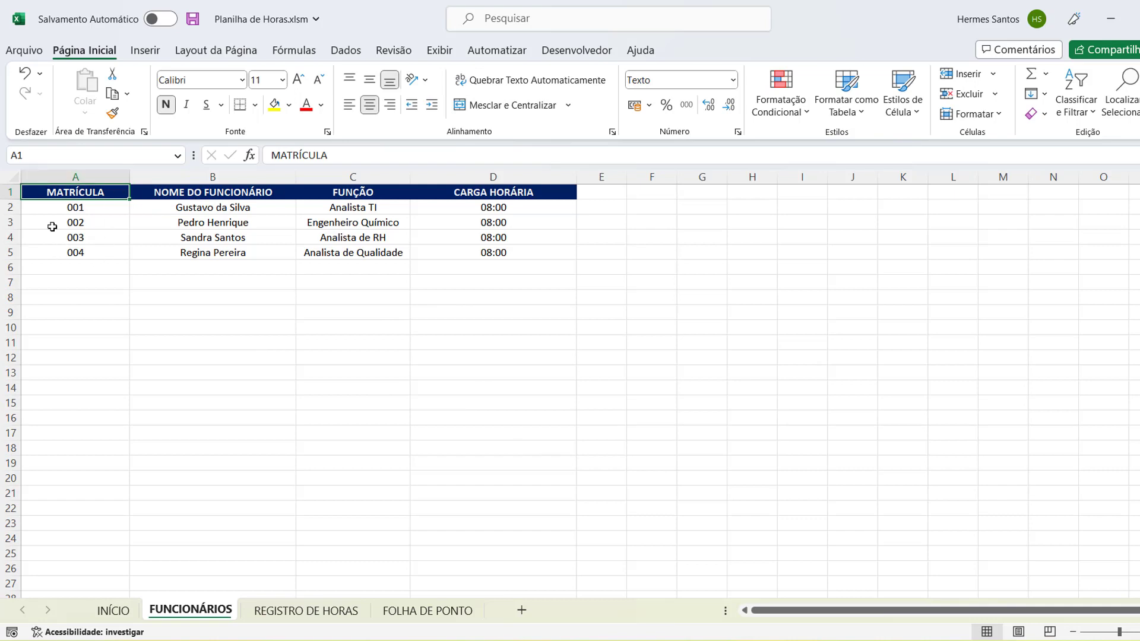
click(75, 176)
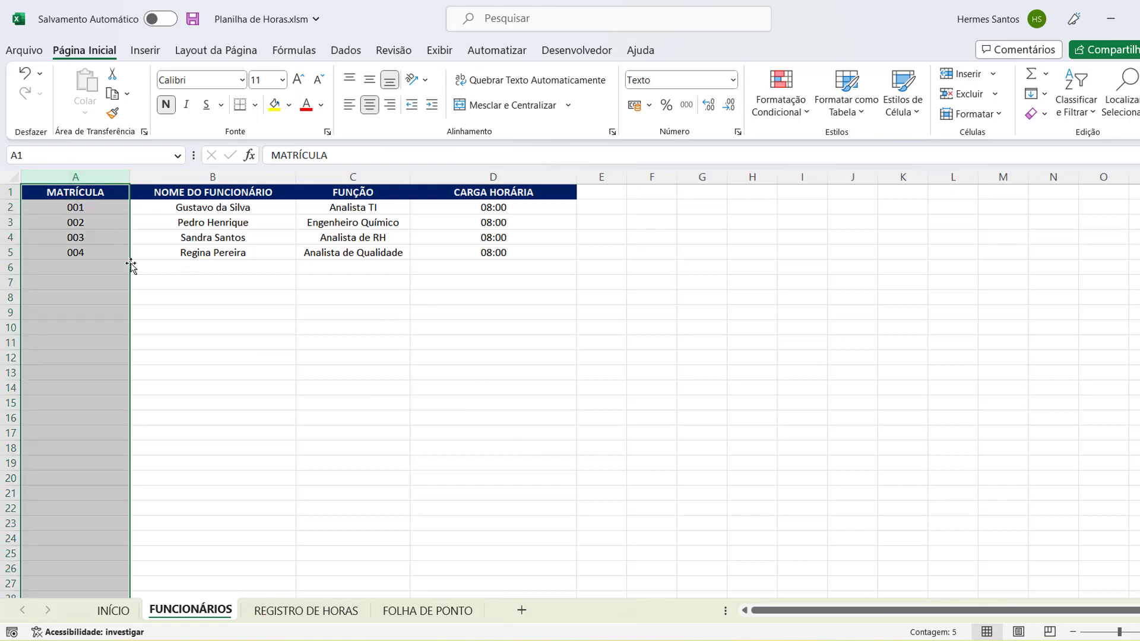
click(212, 177)
click(352, 176)
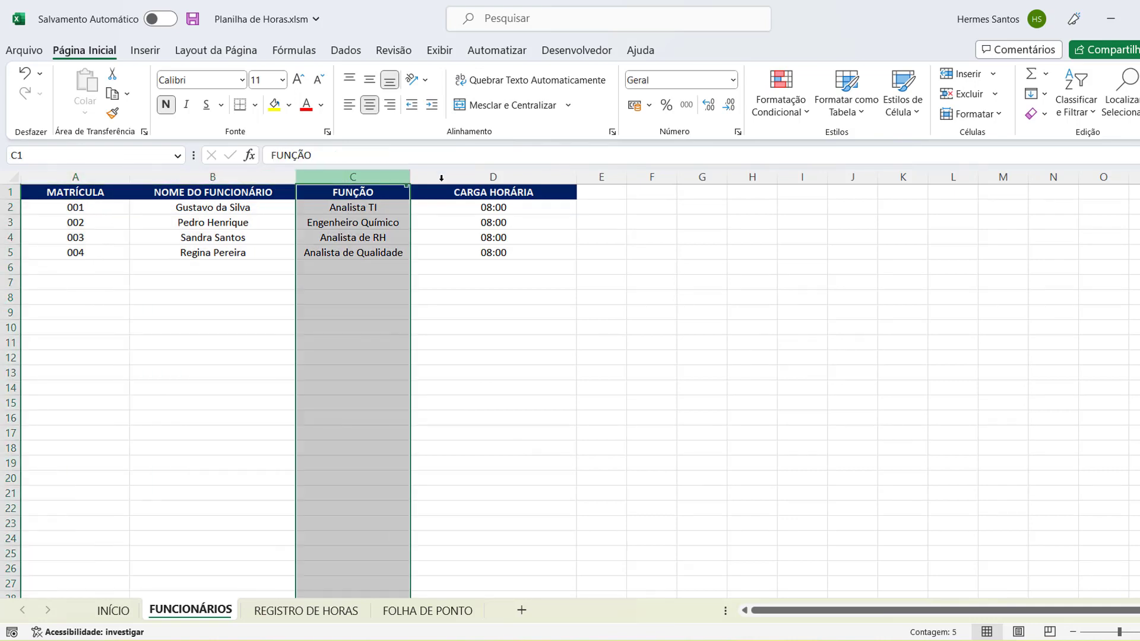
click(469, 175)
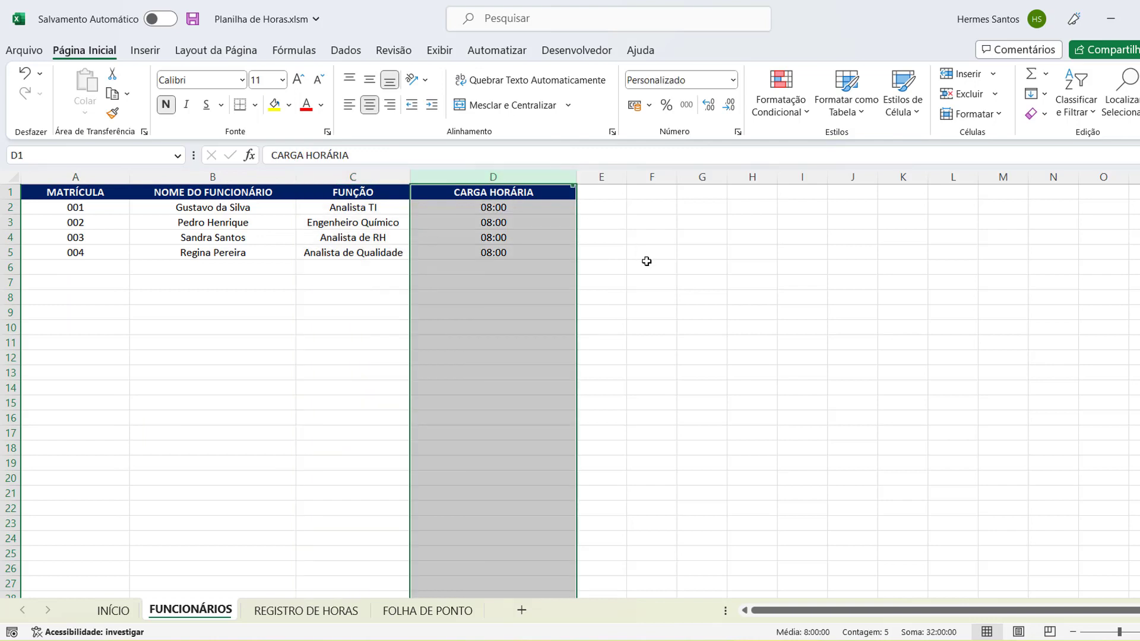
click(647, 261)
click(112, 610)
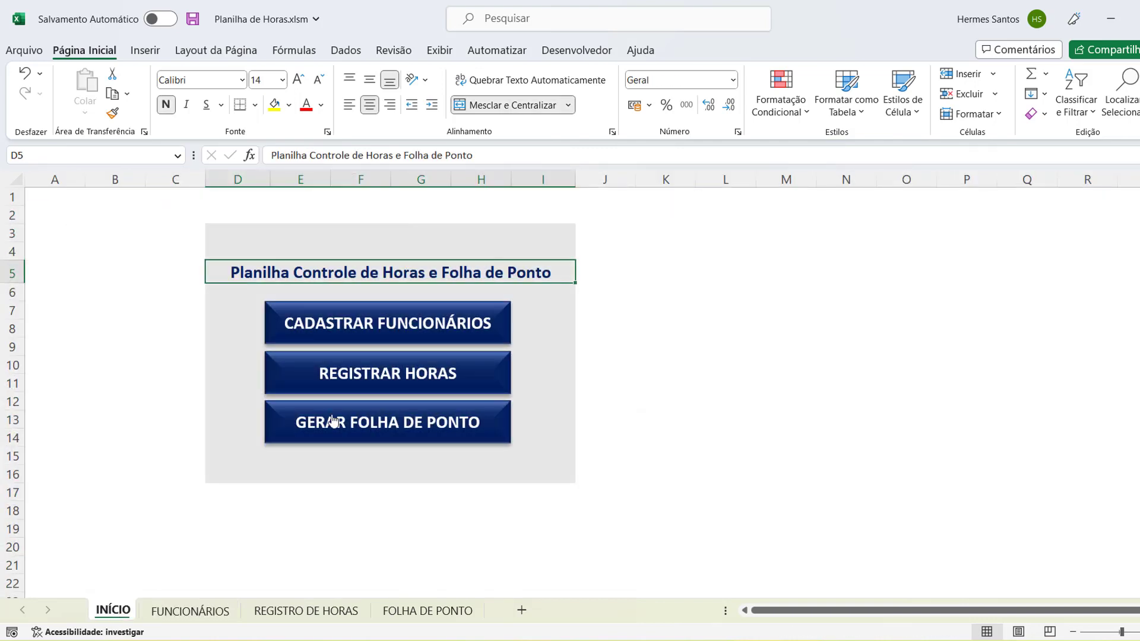
Step: Open the hours record from the start page and begin a record in row 17 with the list's last matrícula and date 02/01/2023
click(359, 378)
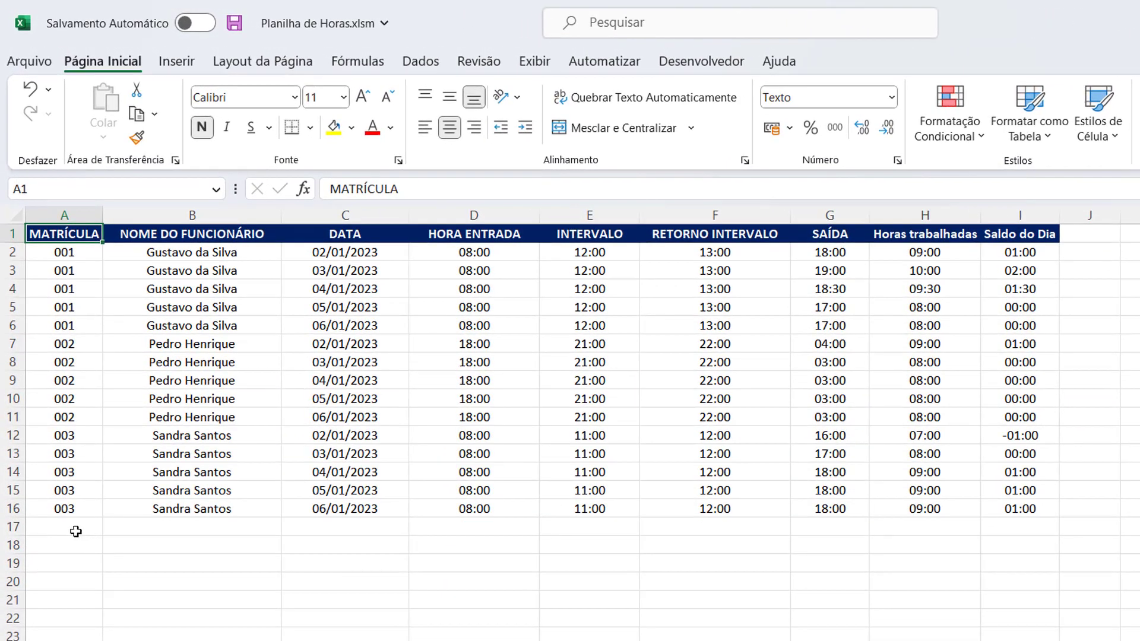
click(63, 436)
click(111, 527)
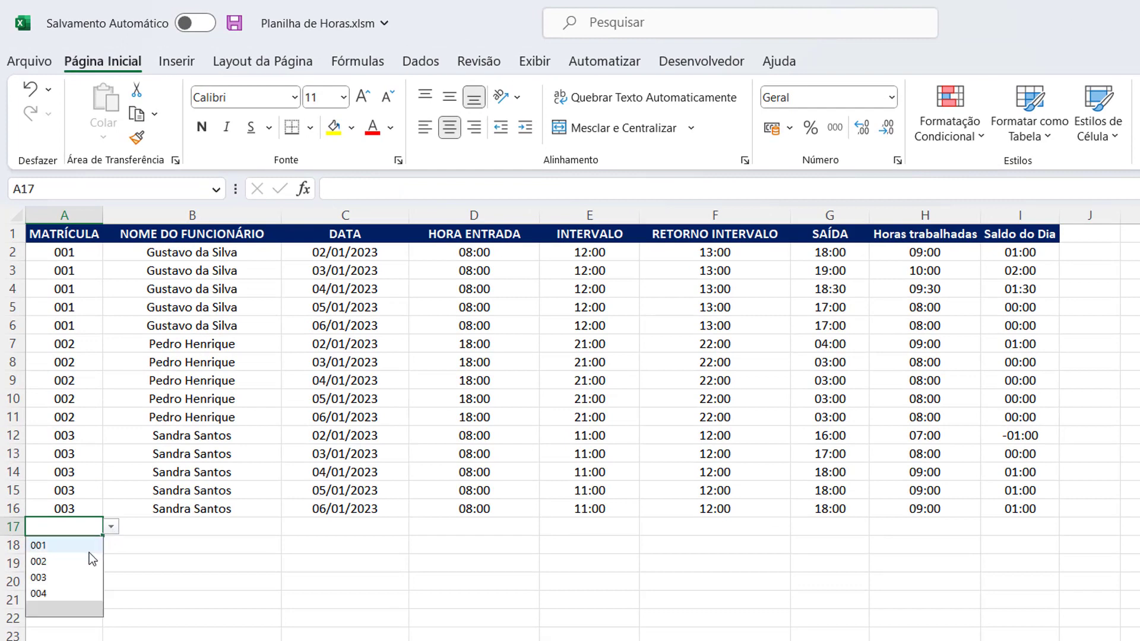
click(38, 594)
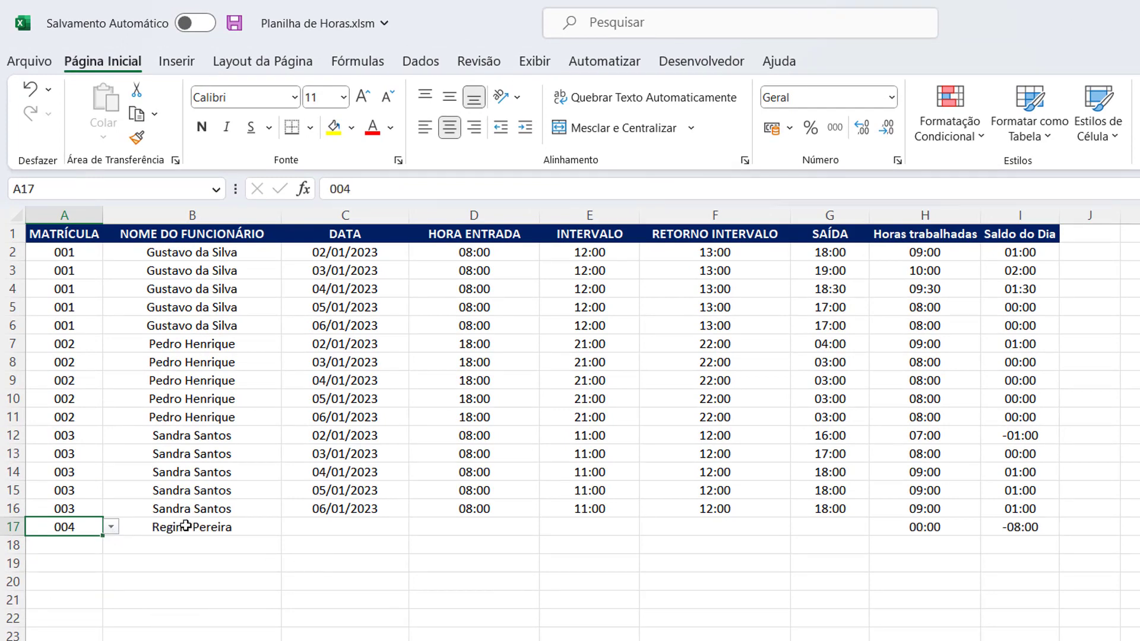
click(322, 529)
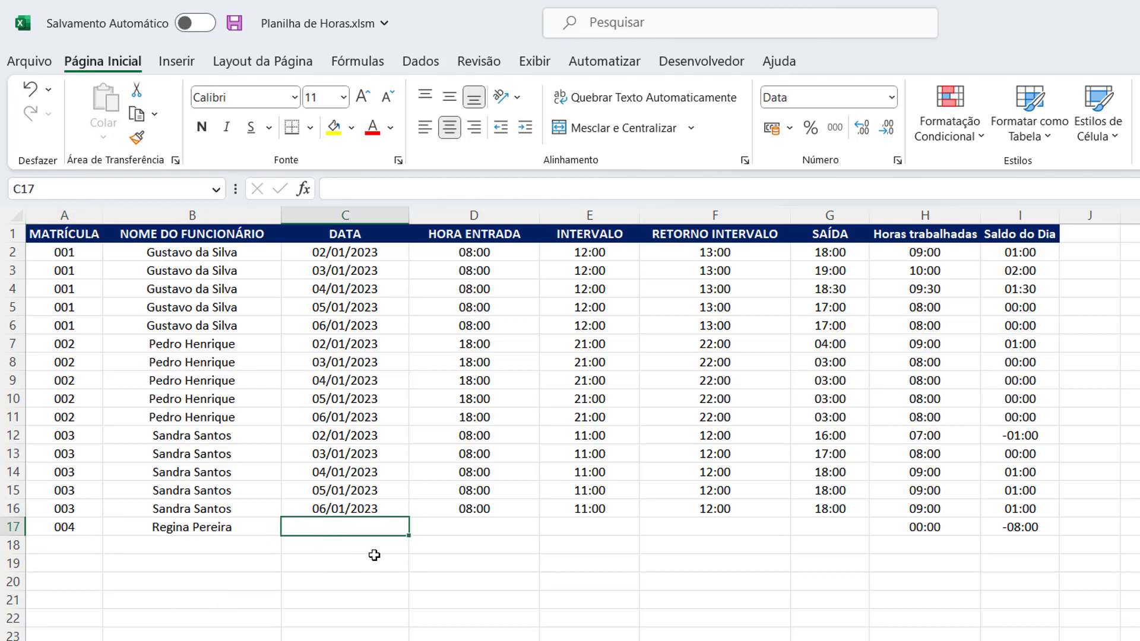
text(02/)
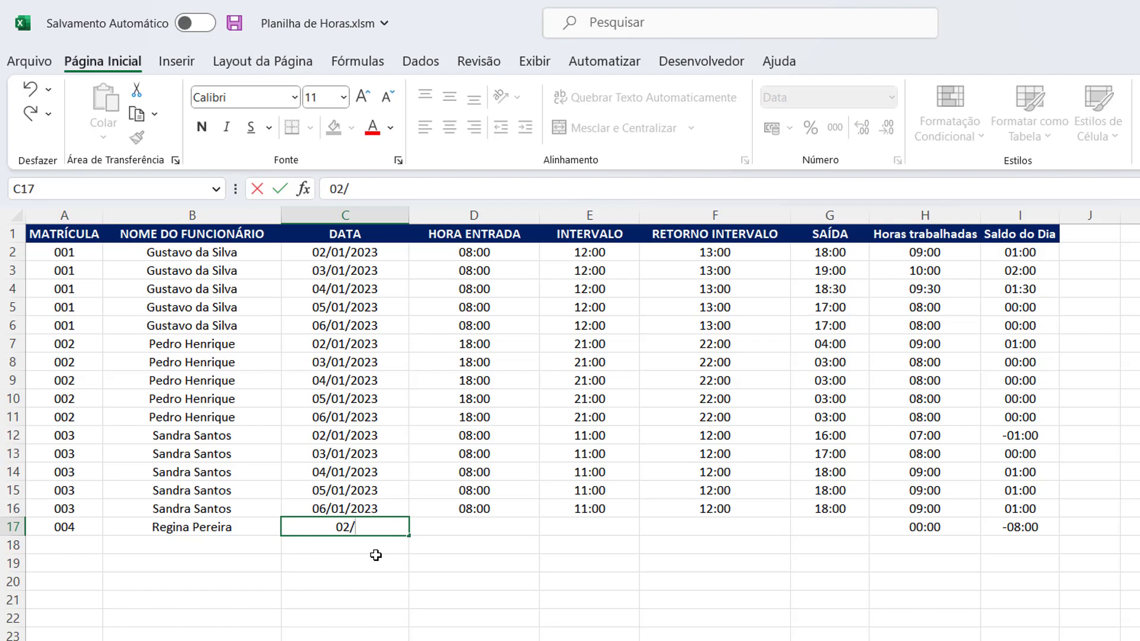
text(01)
key(Return)
Step: Fill row 17's entry (08:00), break (11:00), break return (12:00) and exit (18:00) times by copying down the values from row 16
click(464, 522)
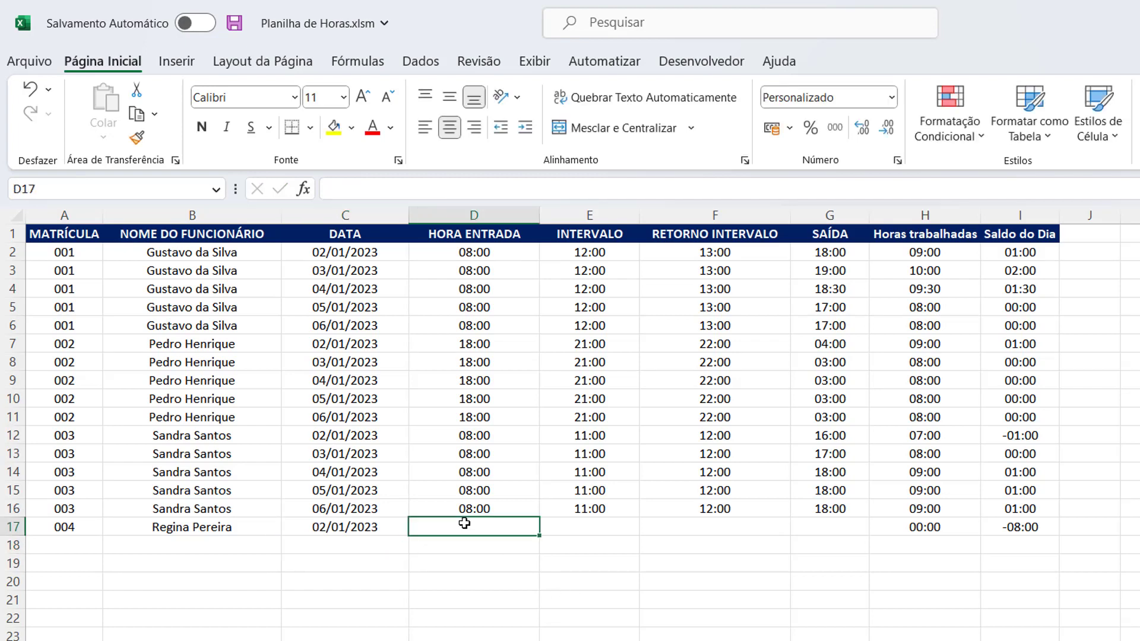
key(ctrl+d)
click(563, 526)
key(ctrl+d)
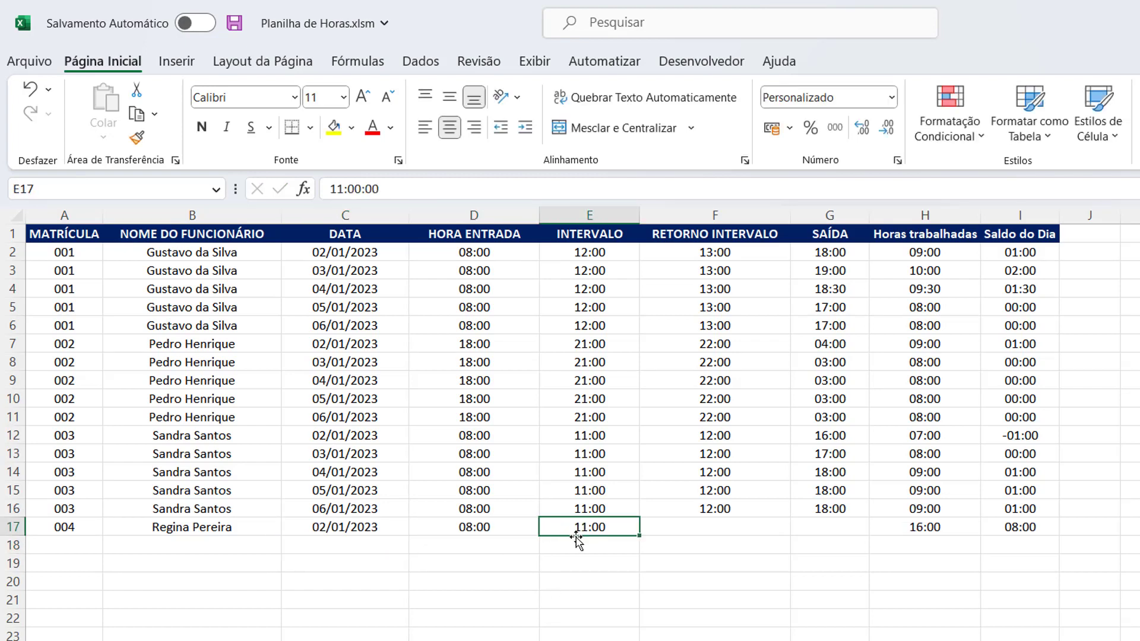
click(732, 530)
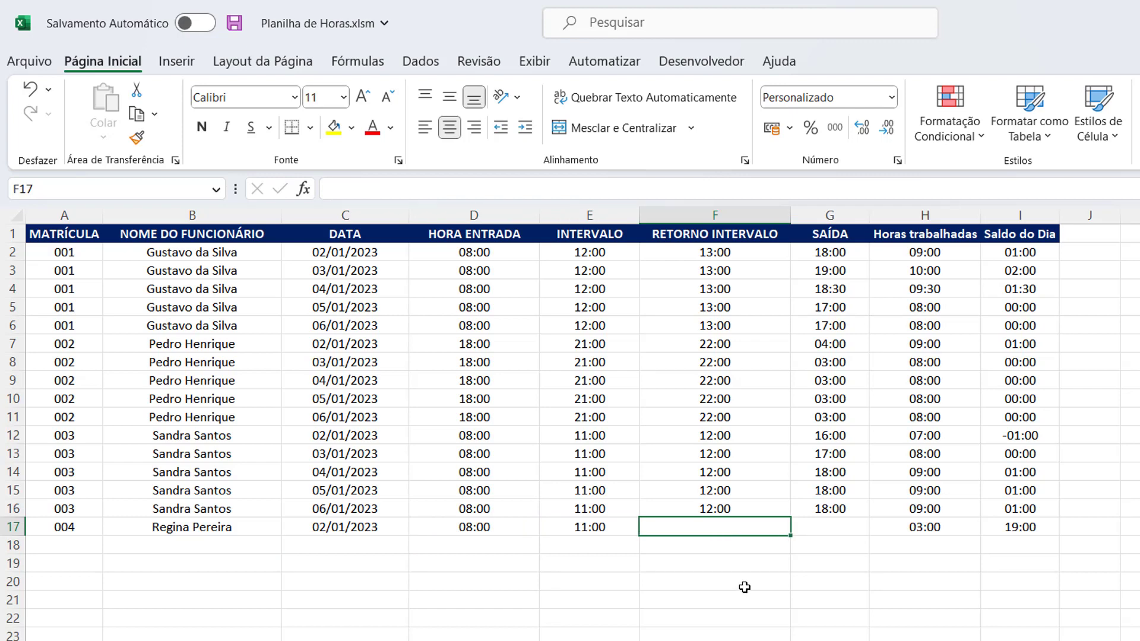
key(ctrl+d)
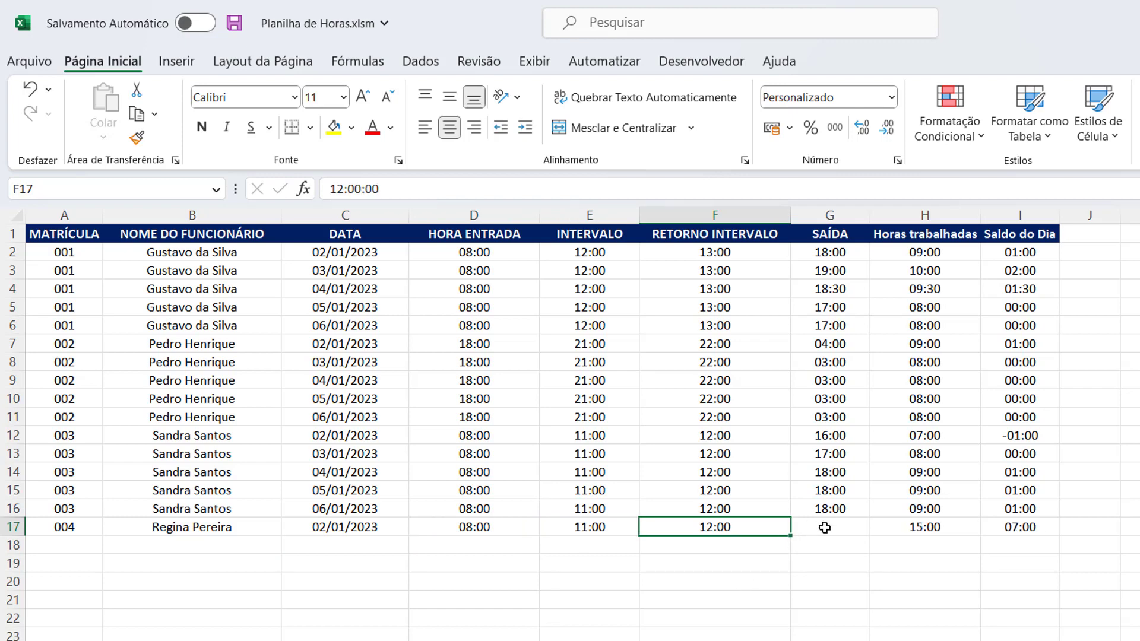
click(825, 525)
key(ctrl+d)
click(807, 558)
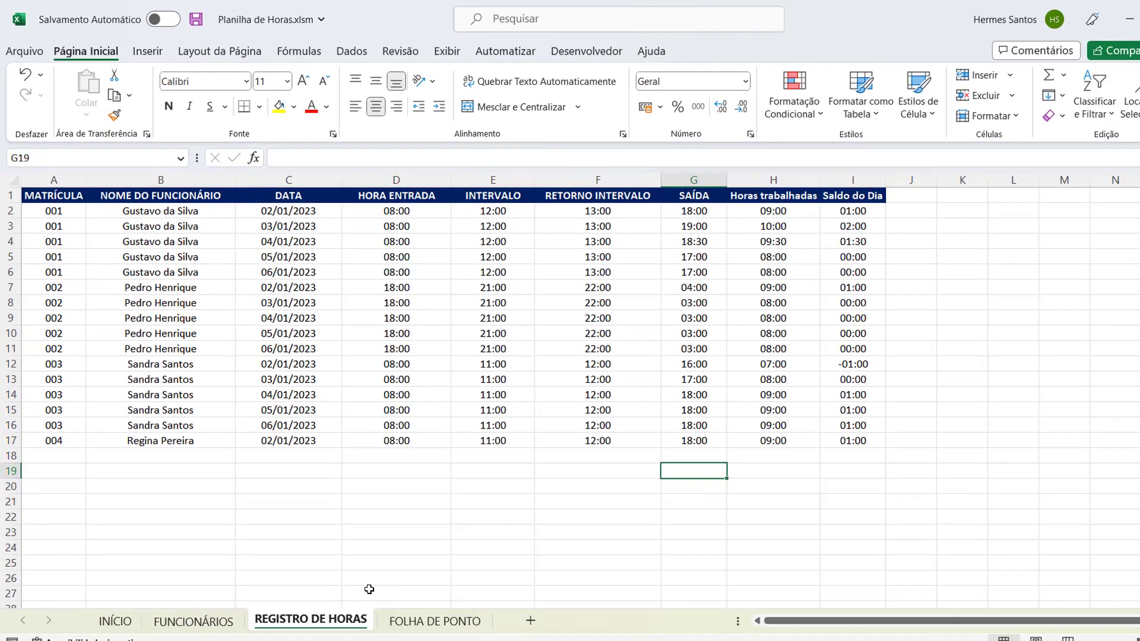
Step: Open the timesheet from the start page, switch its matrícula to the second employee in the list, and set it back to the first
click(131, 621)
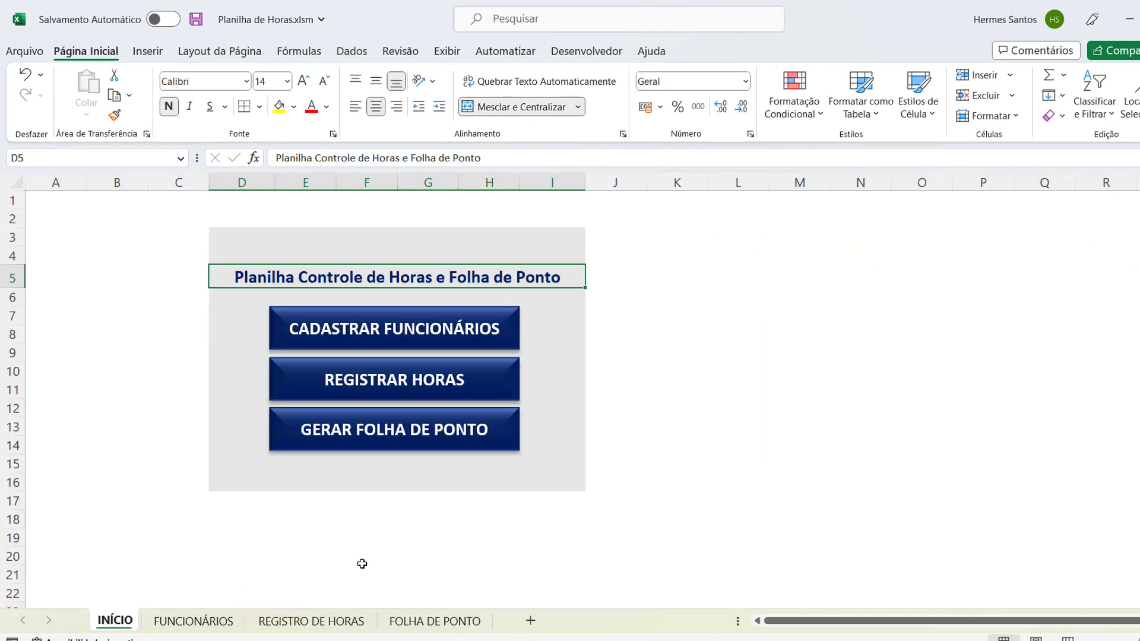
click(356, 438)
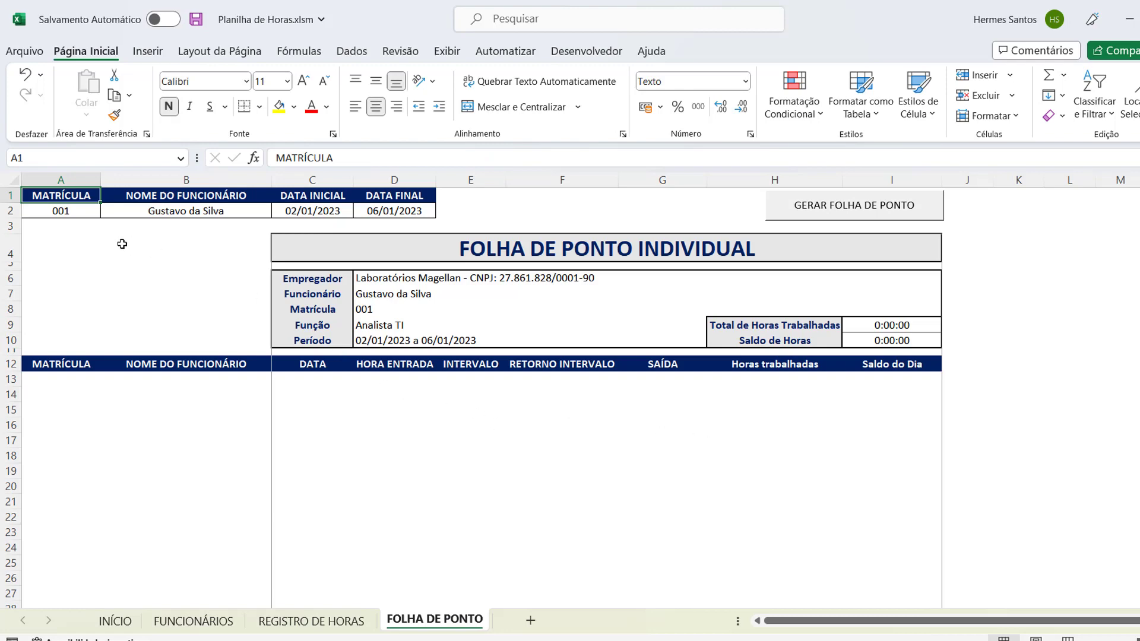
click(92, 215)
click(107, 212)
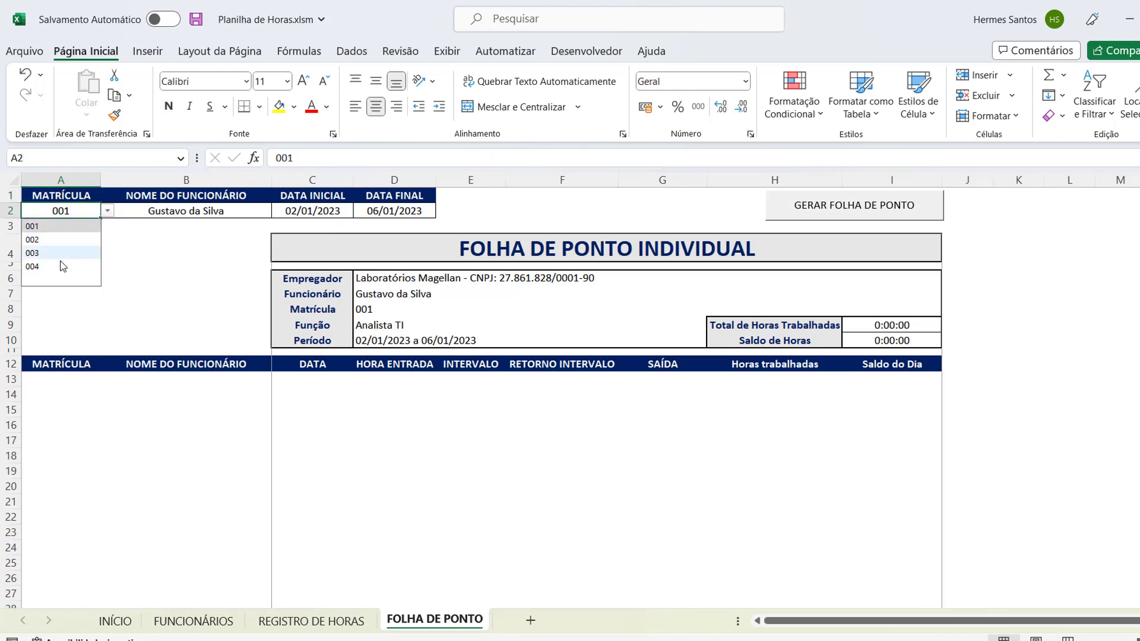
click(56, 234)
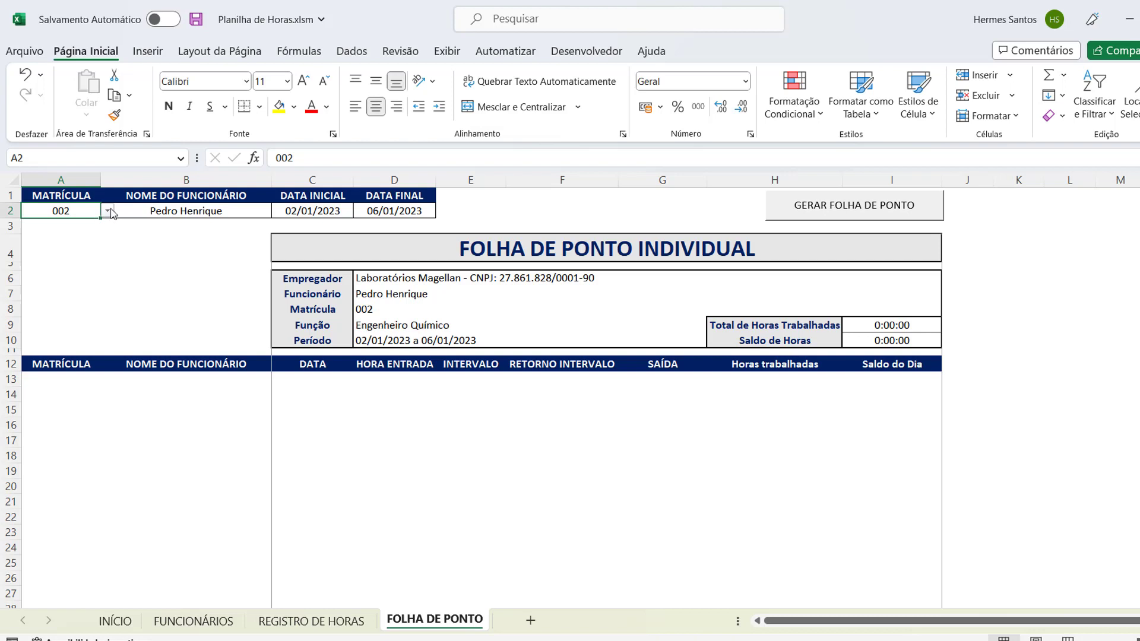
click(107, 212)
click(87, 225)
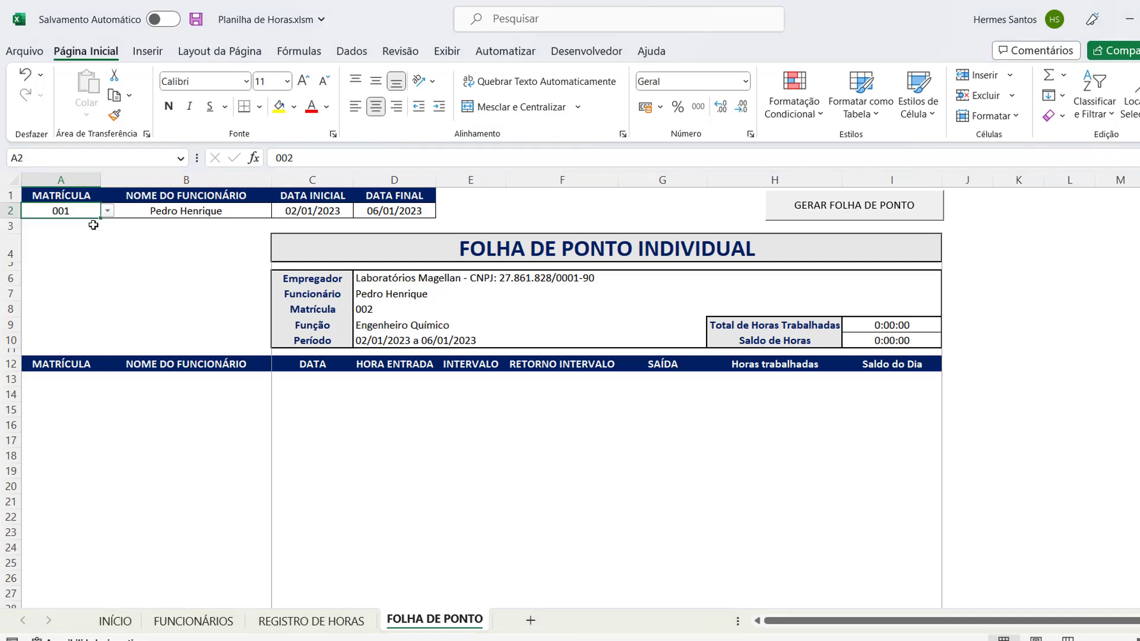
Step: Generate the selected employee's timesheet for the period from 02/01/2023 to 06/01/2023
click(303, 212)
click(383, 213)
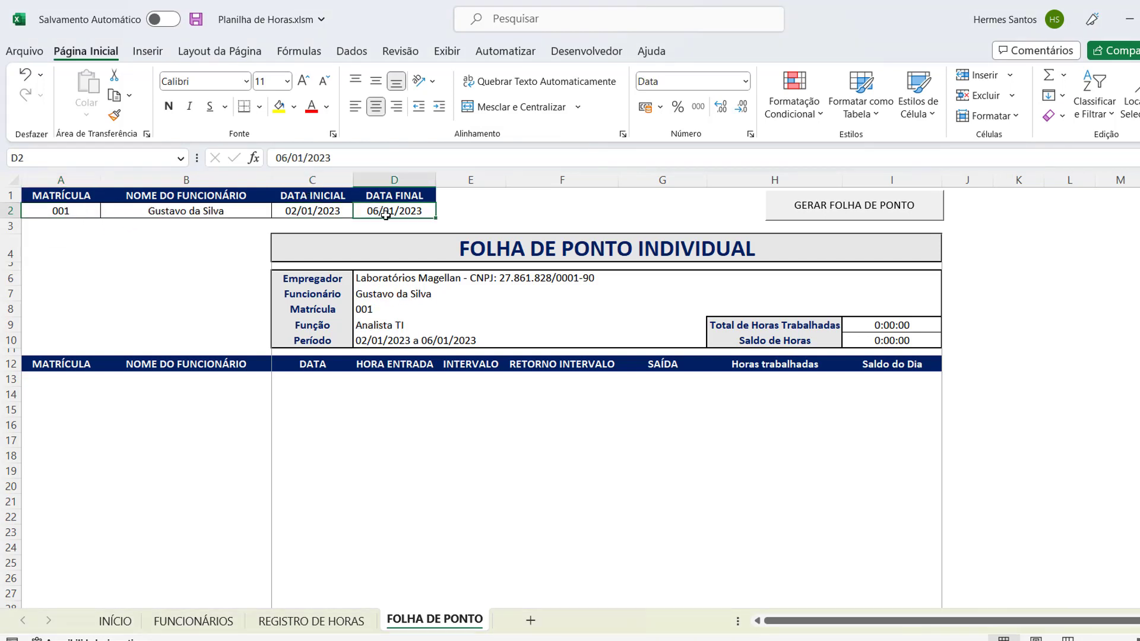
click(839, 212)
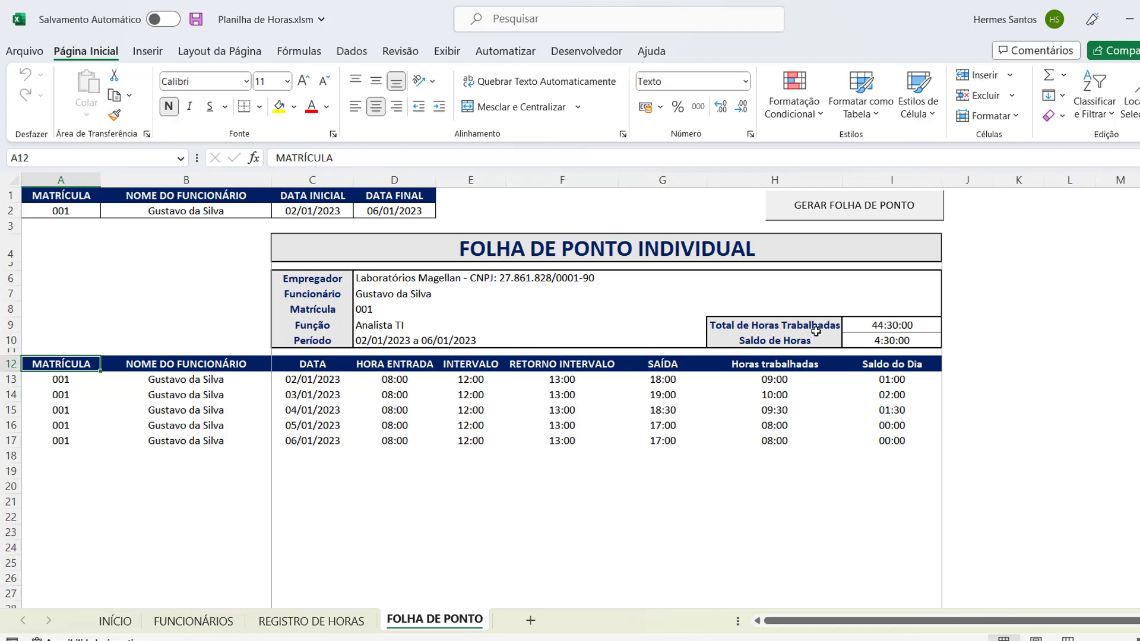
Step: Examine the print preview of the individual timesheet and return to the INÍCIO sheet
click(24, 52)
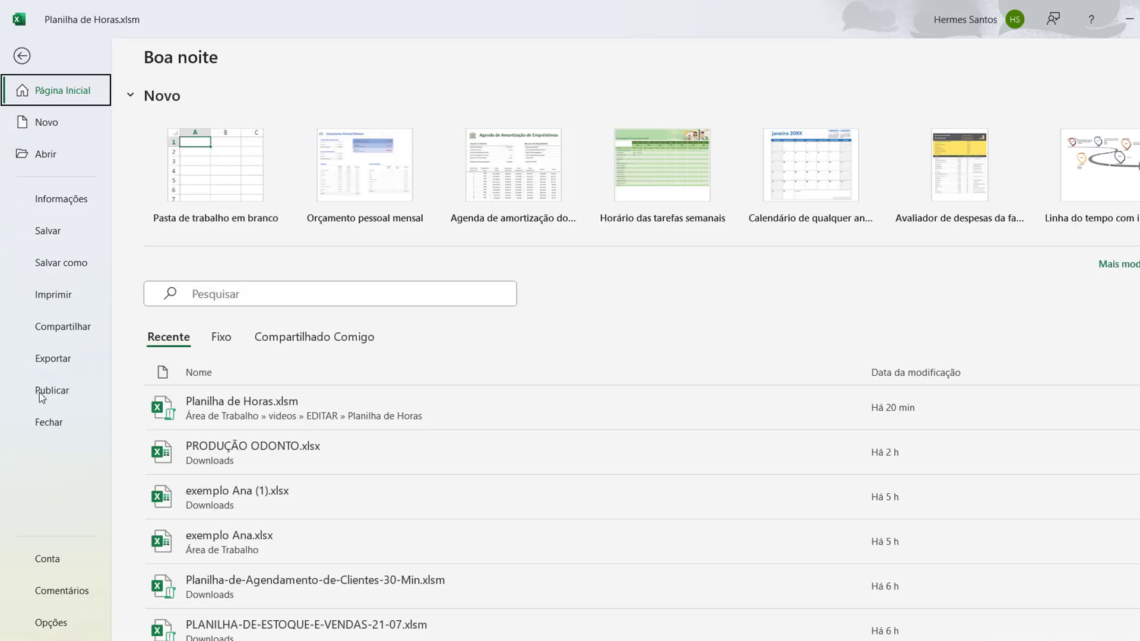
click(51, 300)
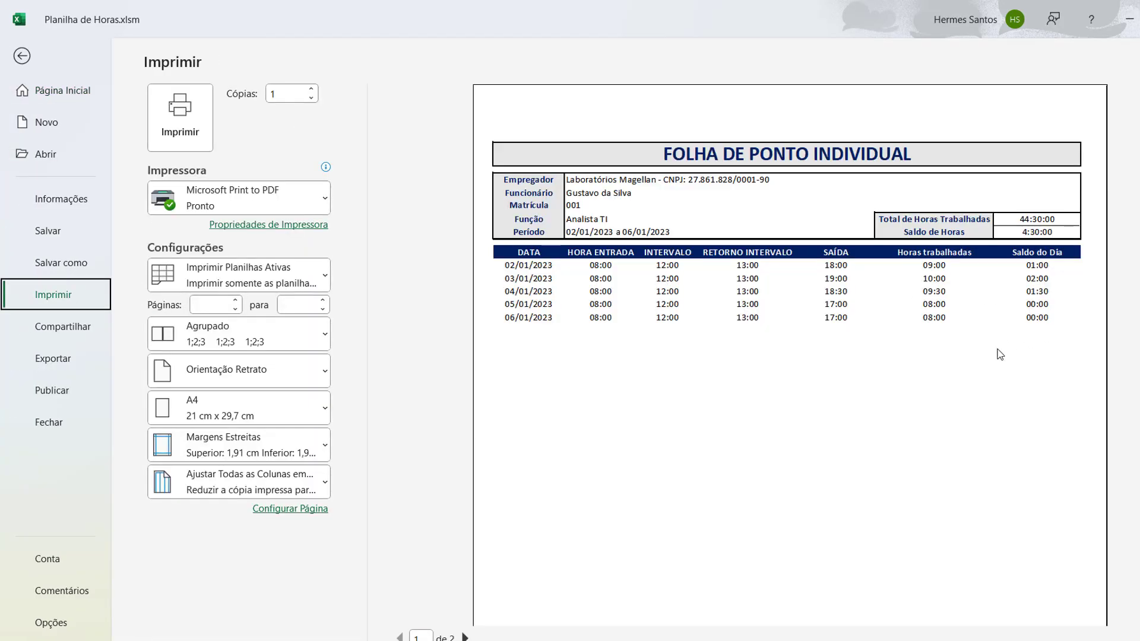
scroll(991, 355, down, 2)
scroll(990, 362, up, 2)
click(24, 57)
click(115, 621)
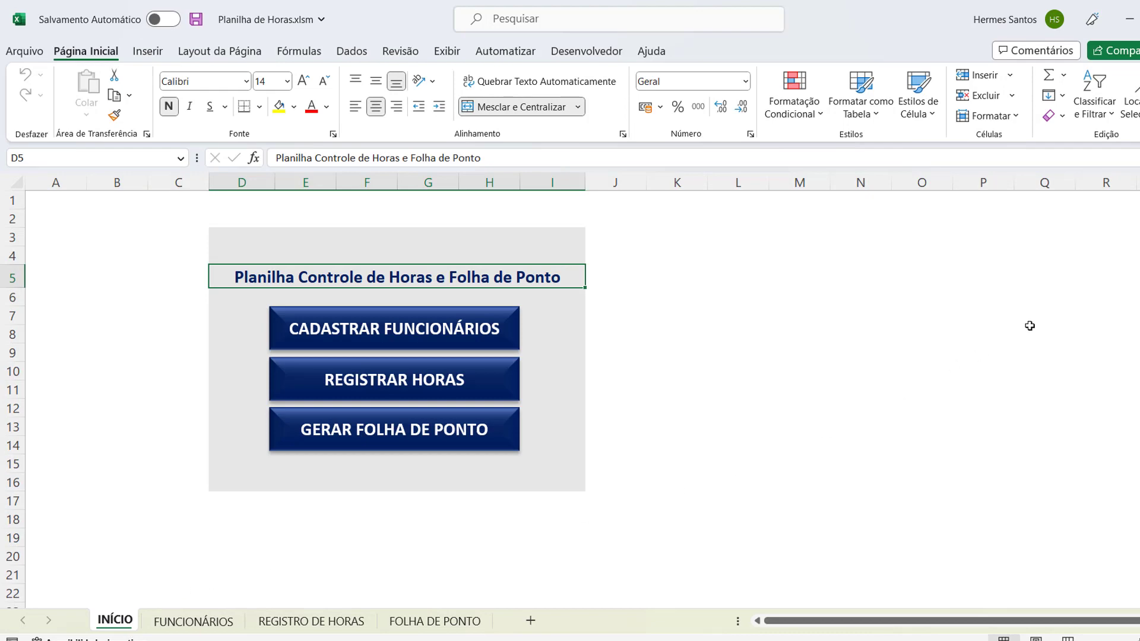
Step: Create a new blank workbook and rename its first sheet FUNCIONÁRIOS
key(ctrl+n)
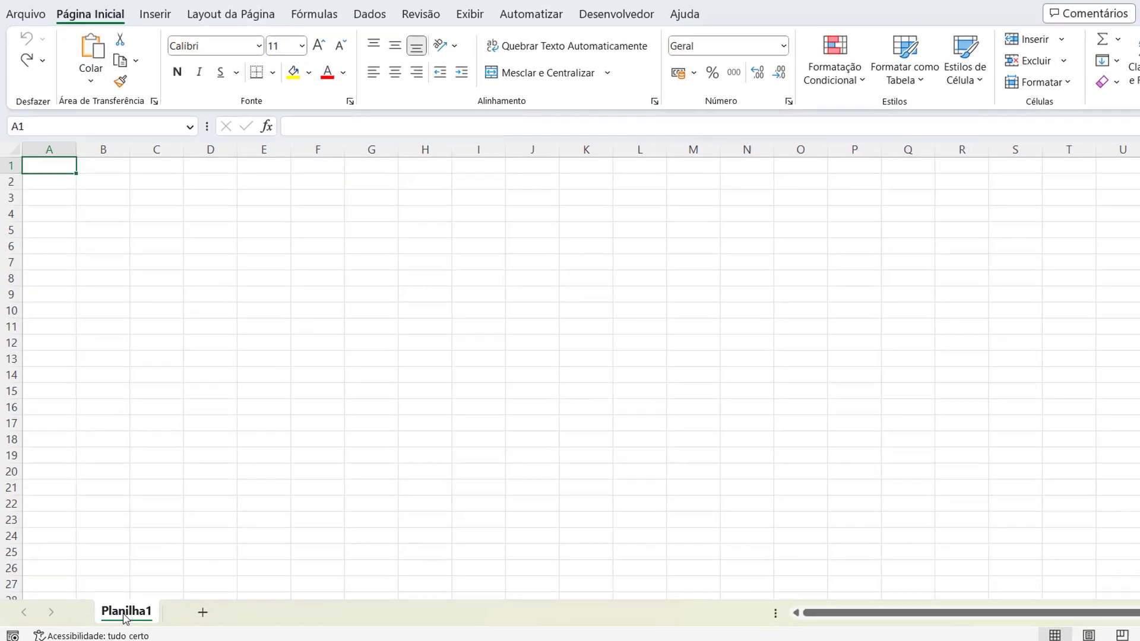
double_click(118, 613)
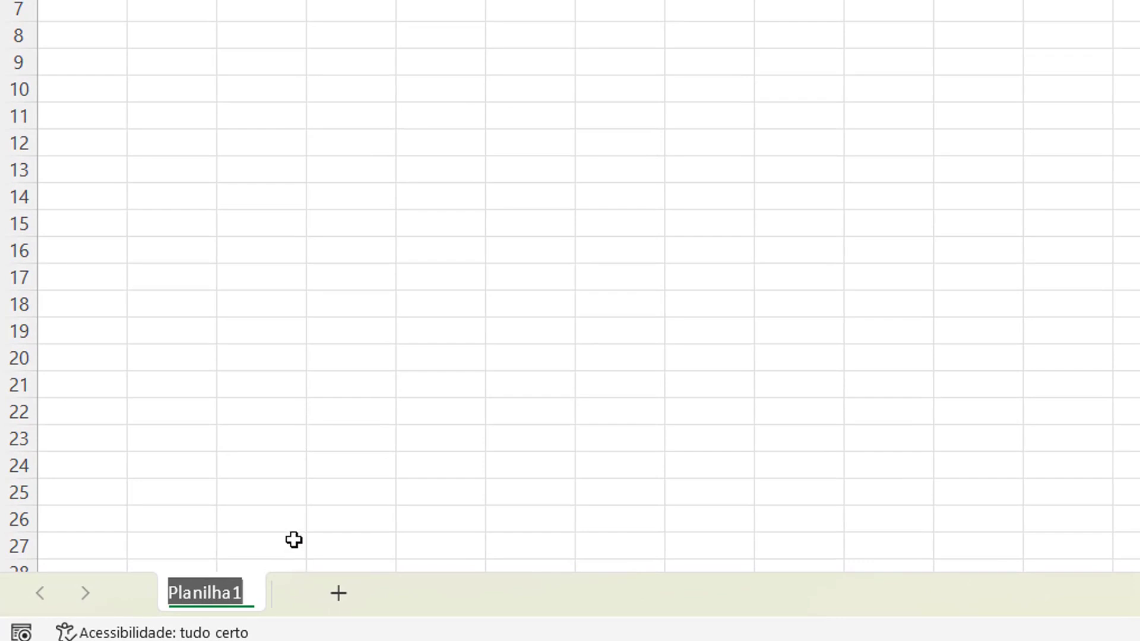
text(FUN)
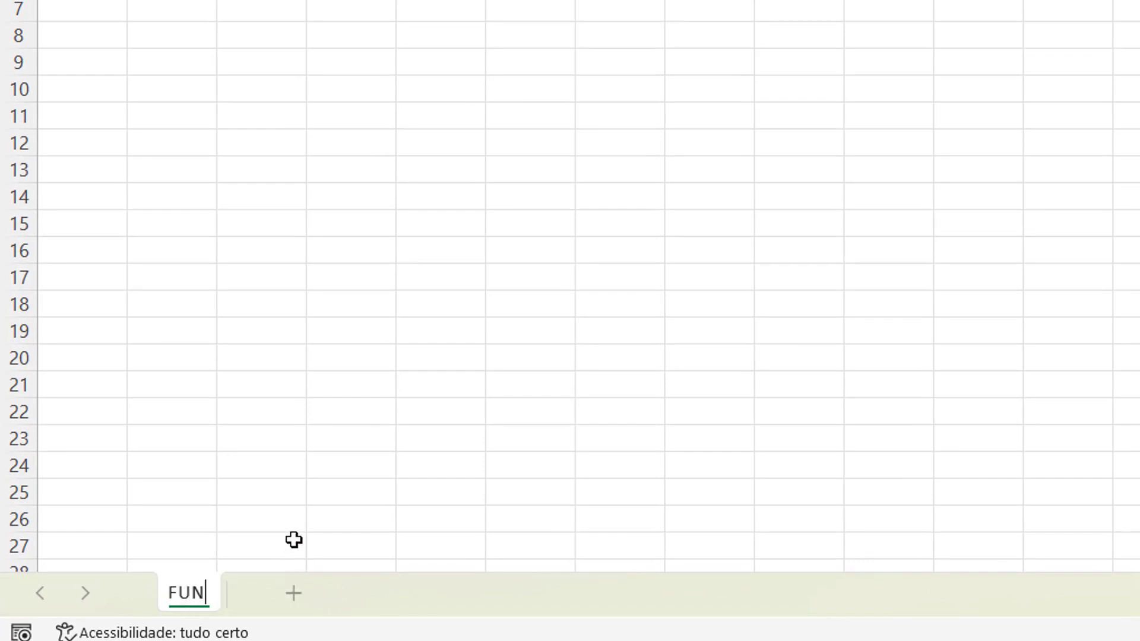
text(CIONÁRIOS)
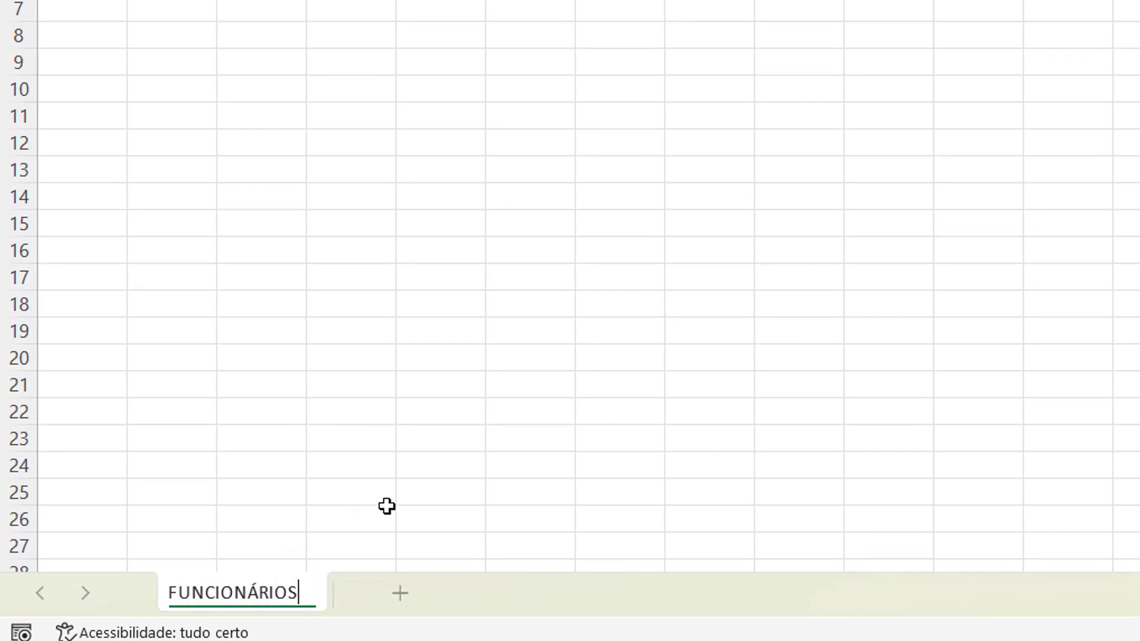
click(436, 462)
Step: Add a second sheet and name it REGISTRO DE HORAS
click(400, 593)
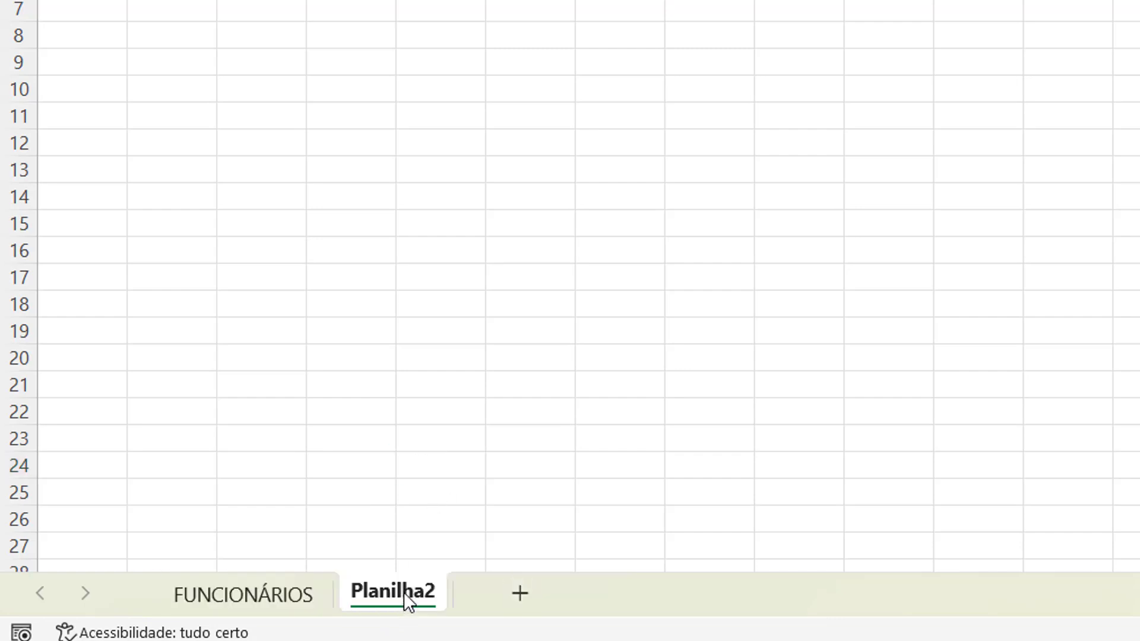
double_click(404, 592)
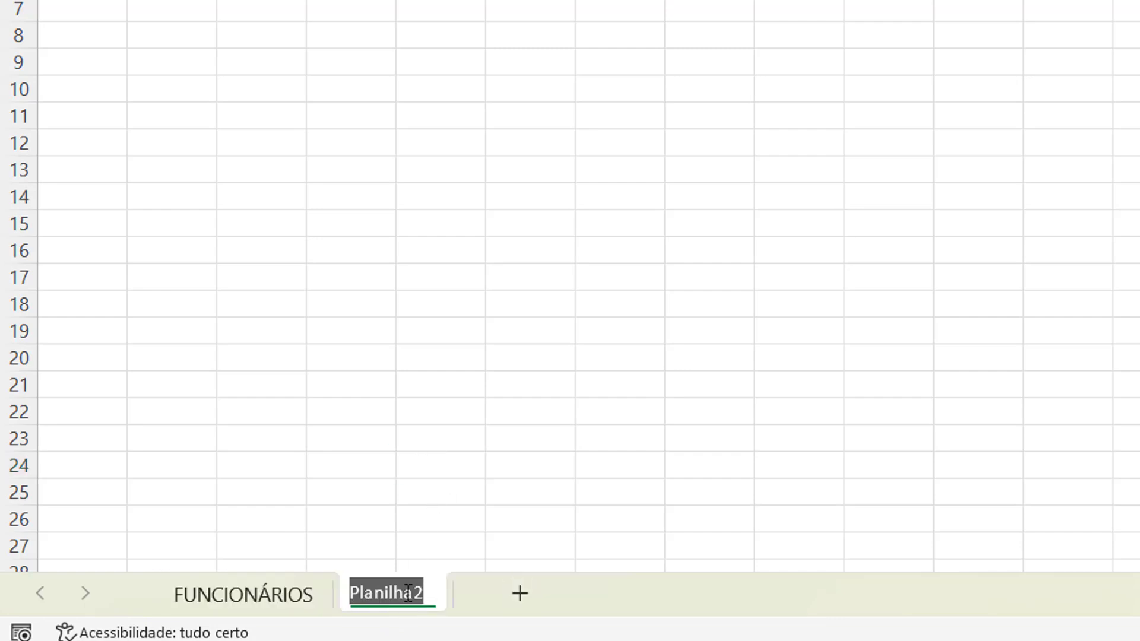
text(R)
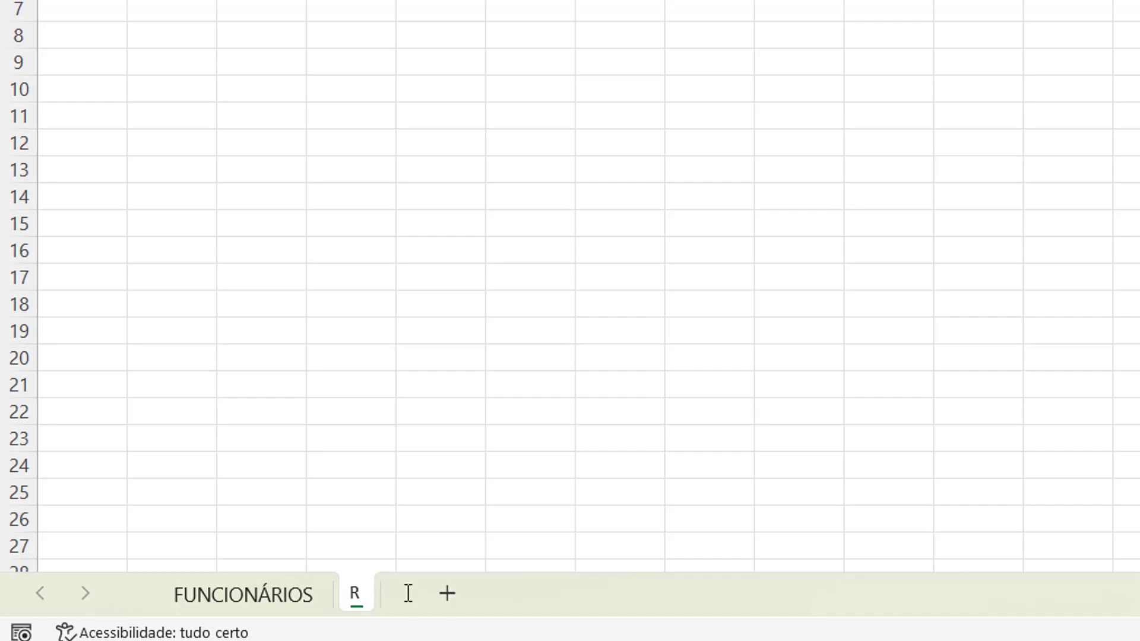
text(EGISTRO DE HORAS)
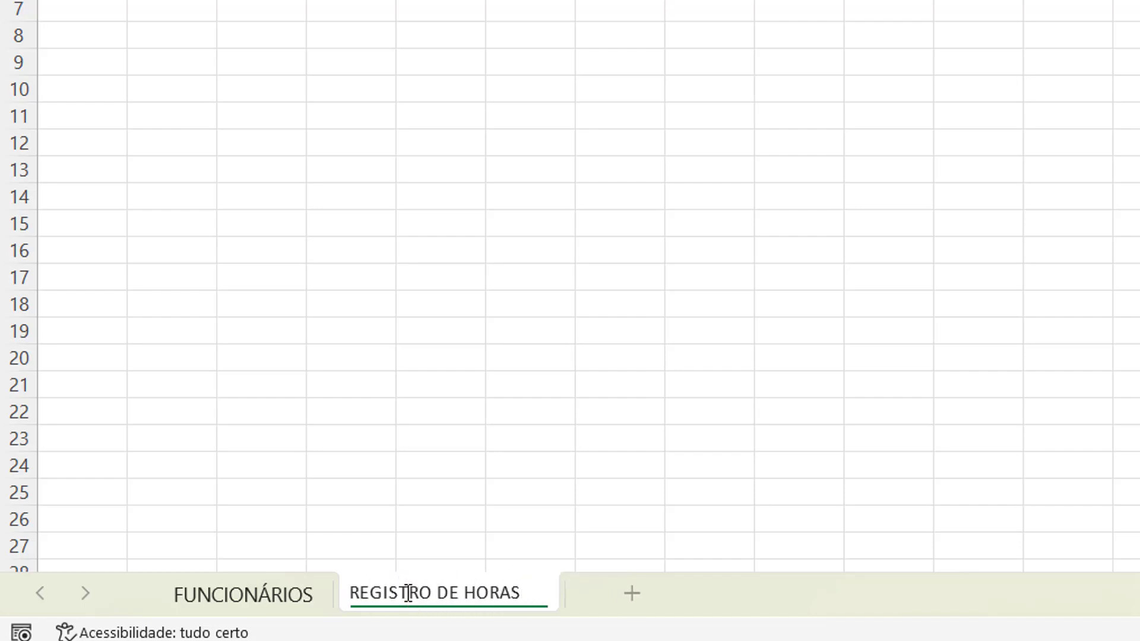
key(Return)
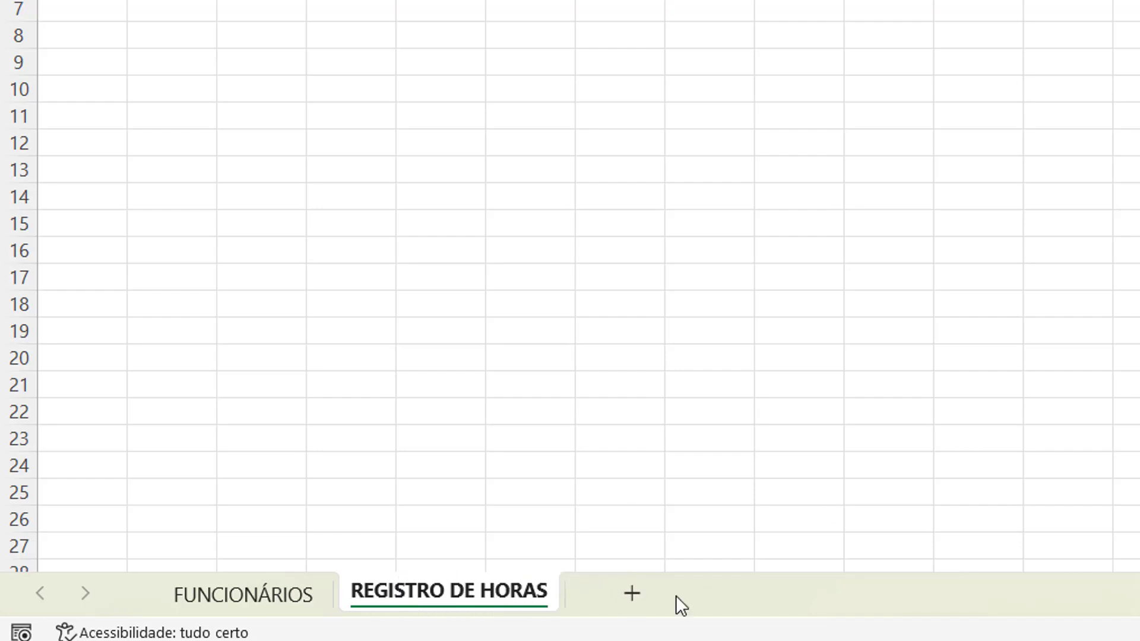
Step: Add a third sheet and name it FOLHA DE PONTO
click(630, 594)
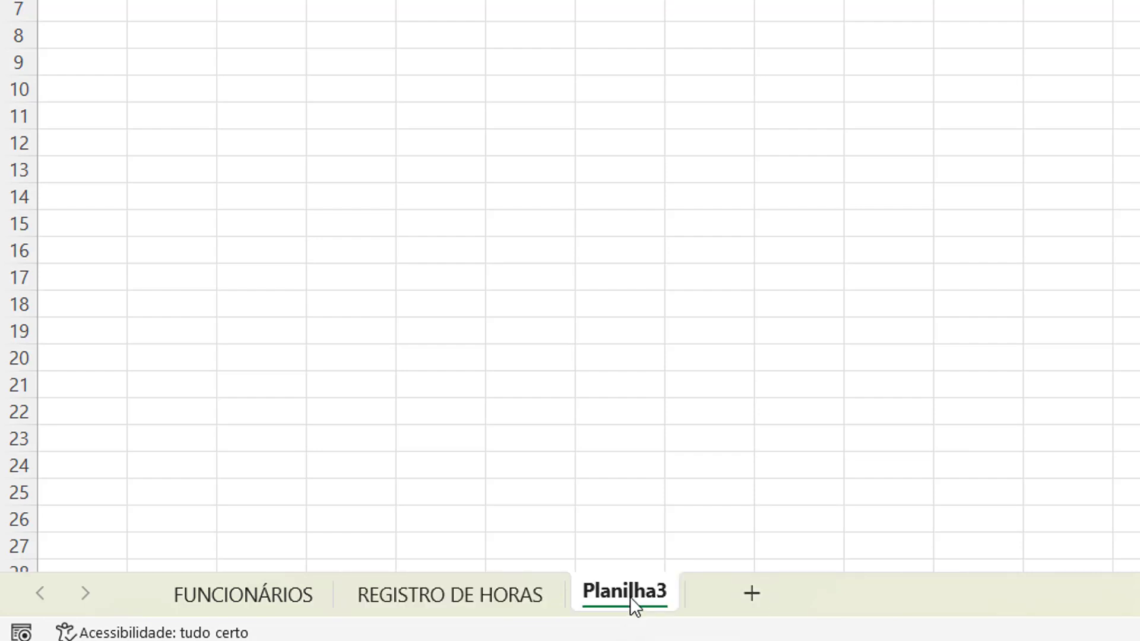
double_click(630, 594)
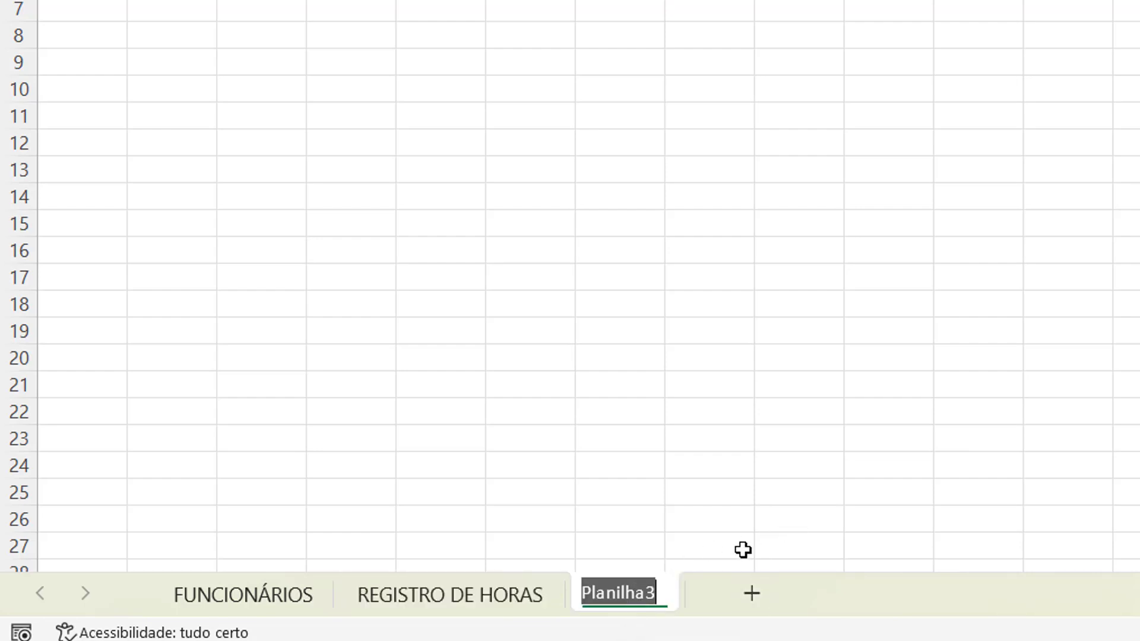
text(FOLHA DE )
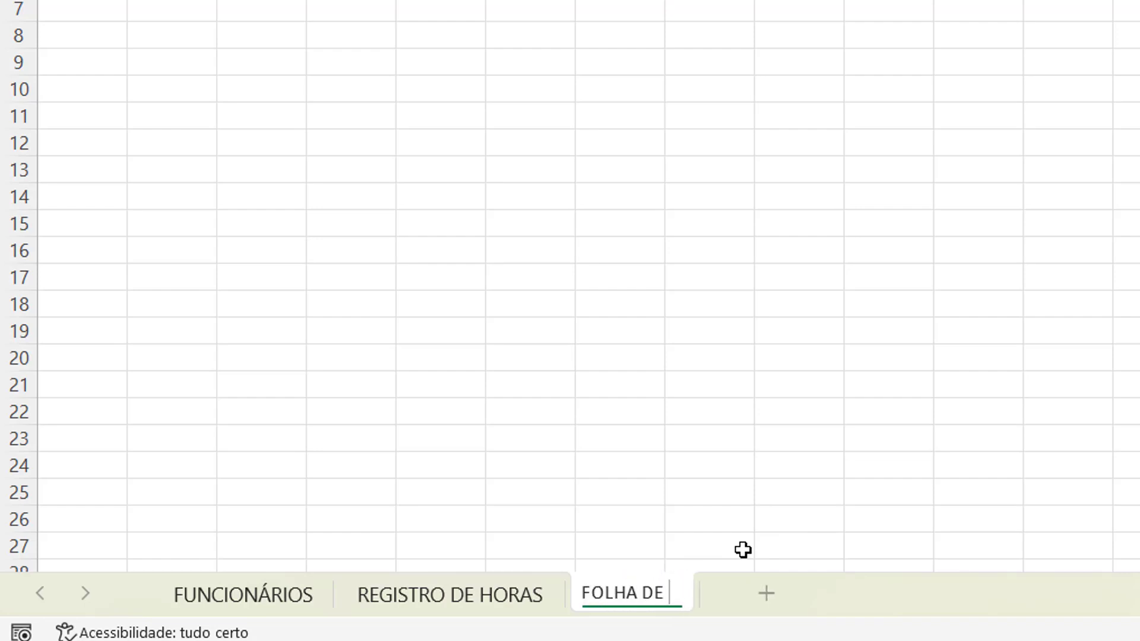
text(PONTO)
key(Return)
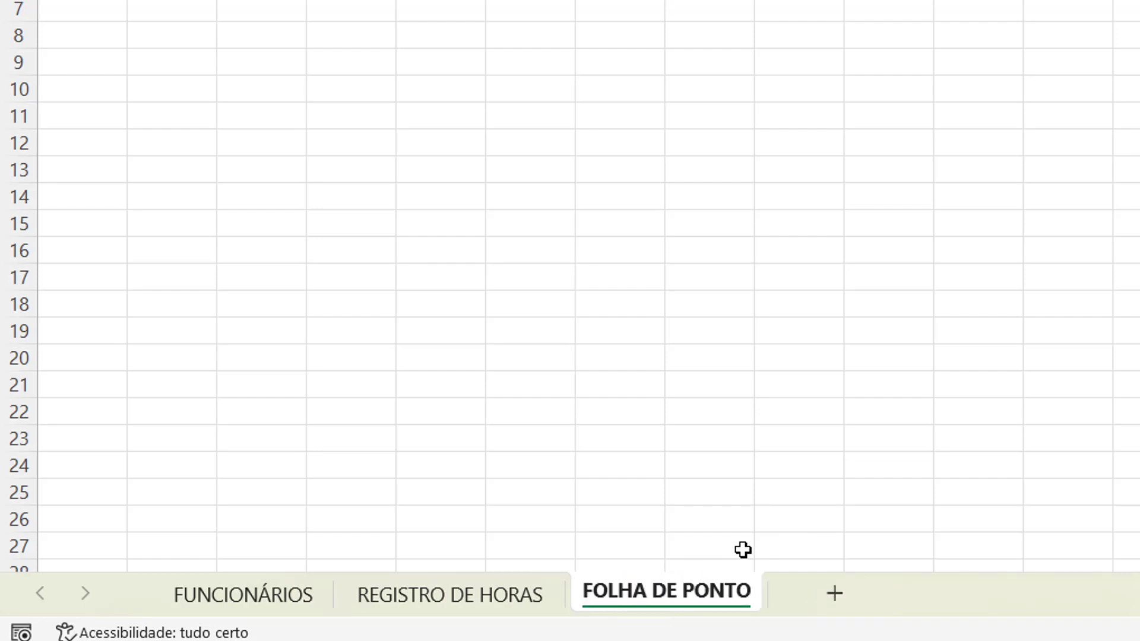
Step: Add a fourth sheet named INÍCIO and move it ahead of FUNCIONÁRIOS as the first sheet
click(827, 594)
double_click(827, 594)
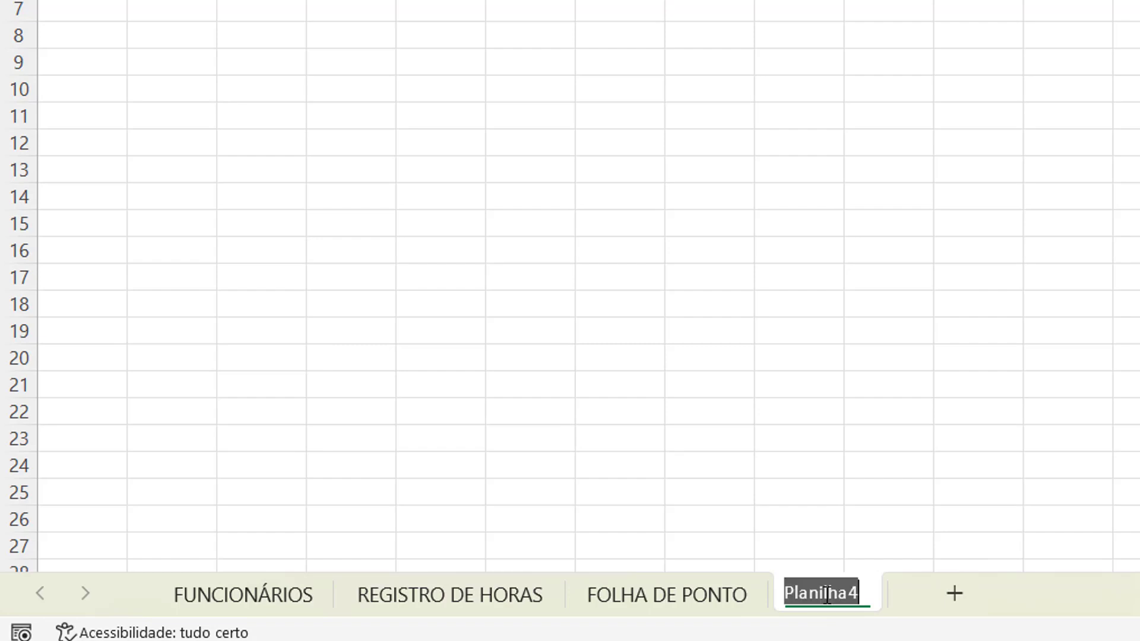
text(IN)
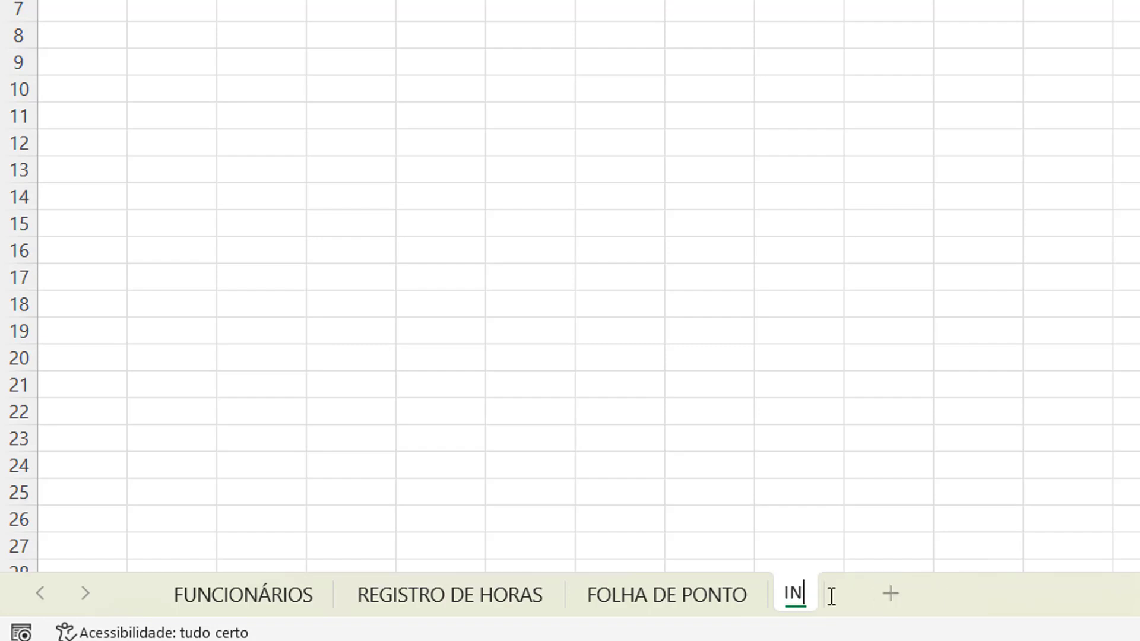
text(ÍCIO)
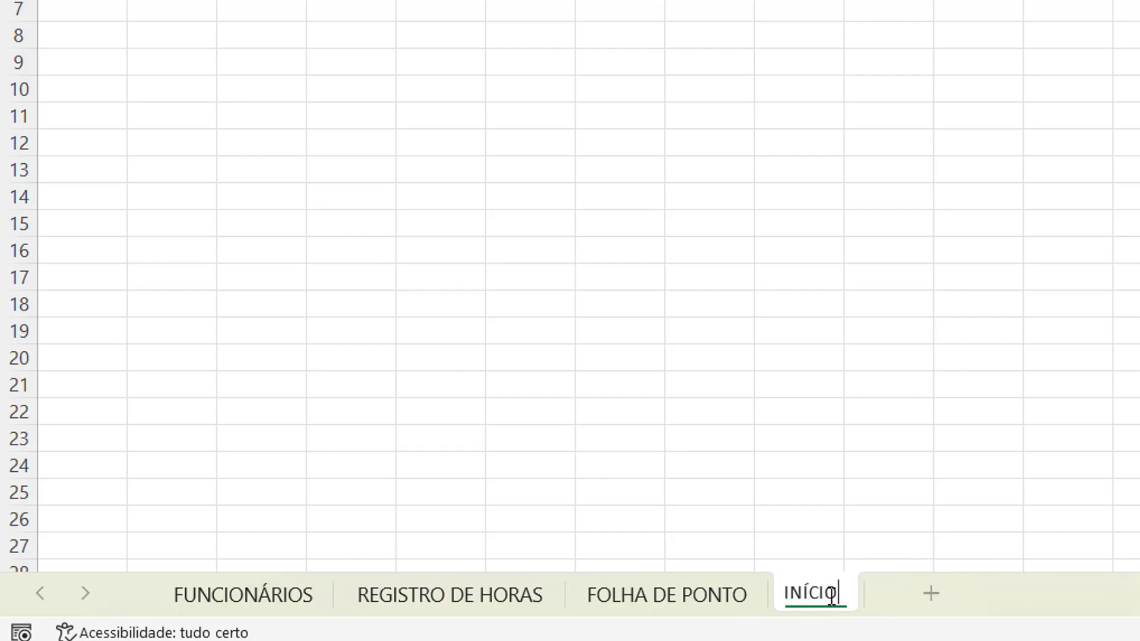
key(Return)
click(781, 411)
drag(838, 587, 177, 599)
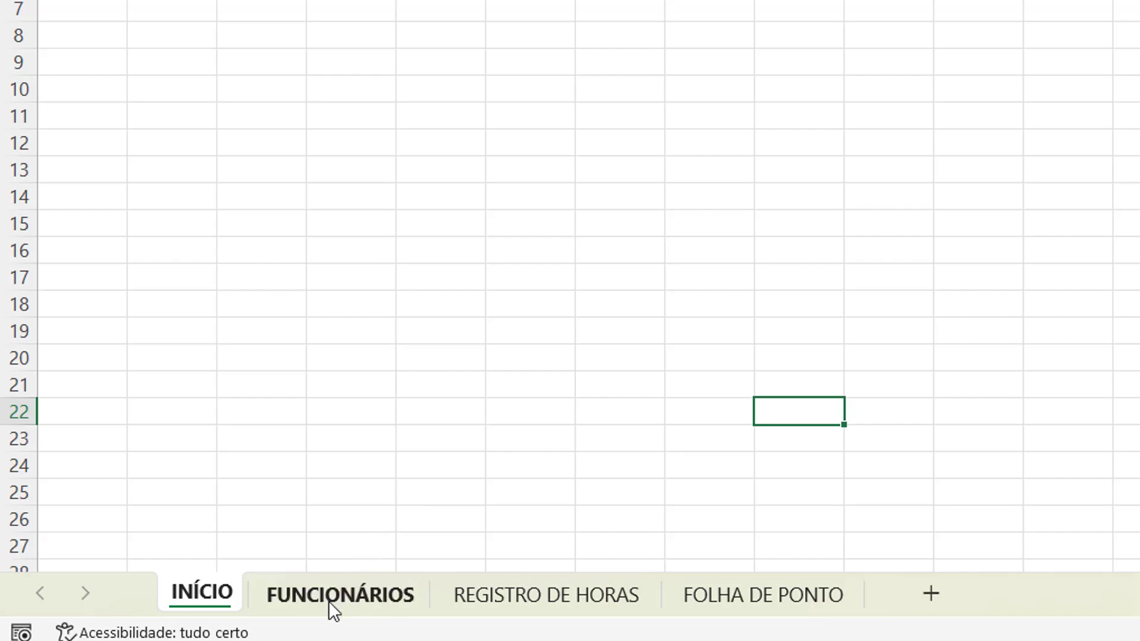
Step: On the FUNCIONÁRIOS sheet, enter the headers MATRÍCULA, NOME DO FUNCIONÁRIO, FUNÇÃO and CARGA HORÁRIA in A1:D1
click(312, 596)
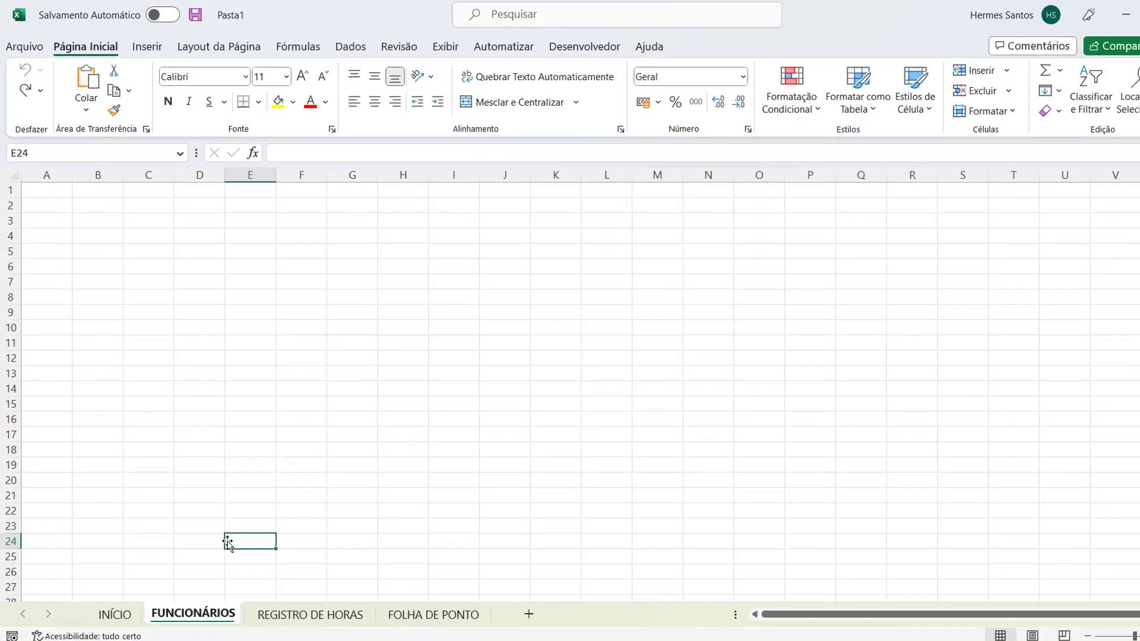
click(60, 198)
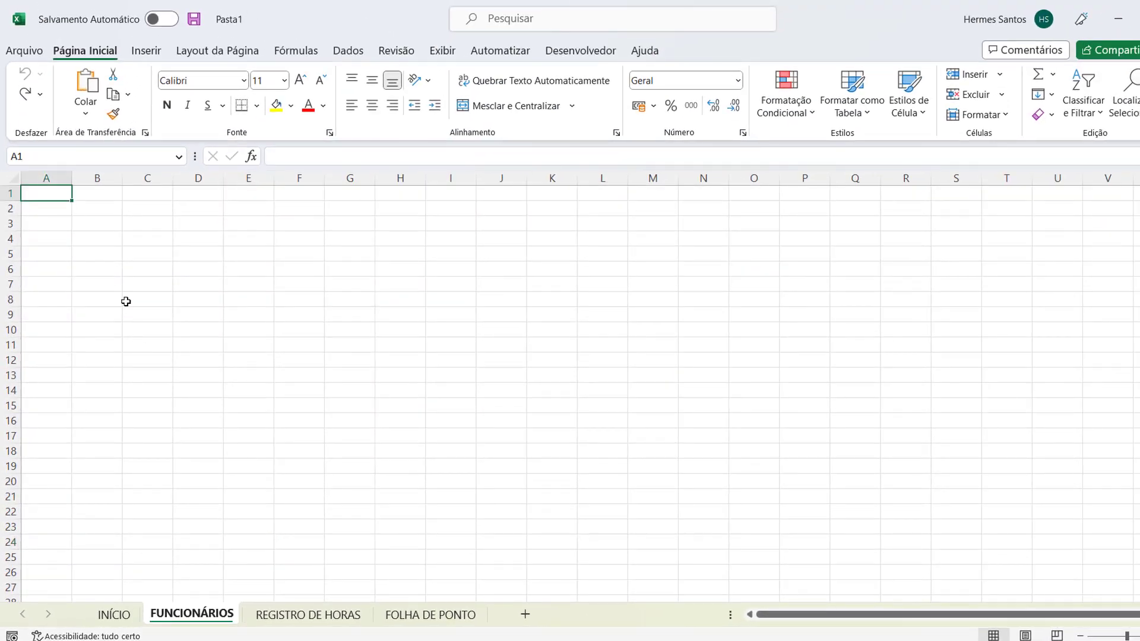
text(MATRÍCULA	NOME DO FUNCIONÁRIO	FUNÇÃO	CARGA HORÁRIA)
Step: Widen columns A to D to fit their headers and make the header cells A1:D1 bold
click(127, 248)
drag(72, 179, 348, 176)
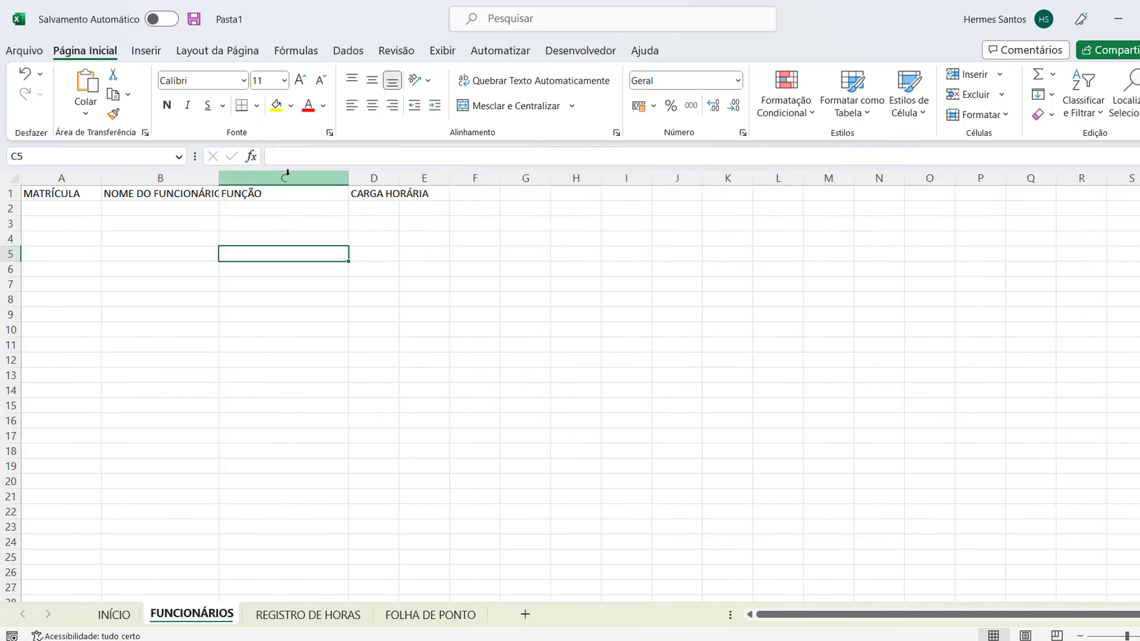
drag(219, 179, 258, 178)
drag(438, 179, 147, 124)
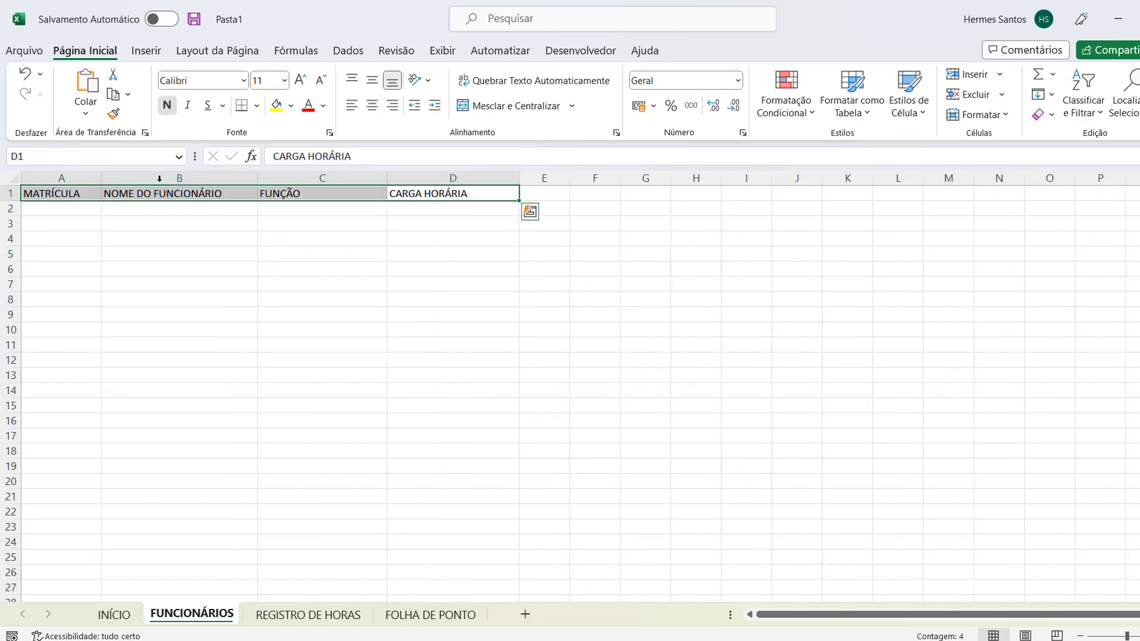
click(166, 105)
click(178, 269)
Step: Set the number format of the whole MATRÍCULA column to Texto
click(61, 178)
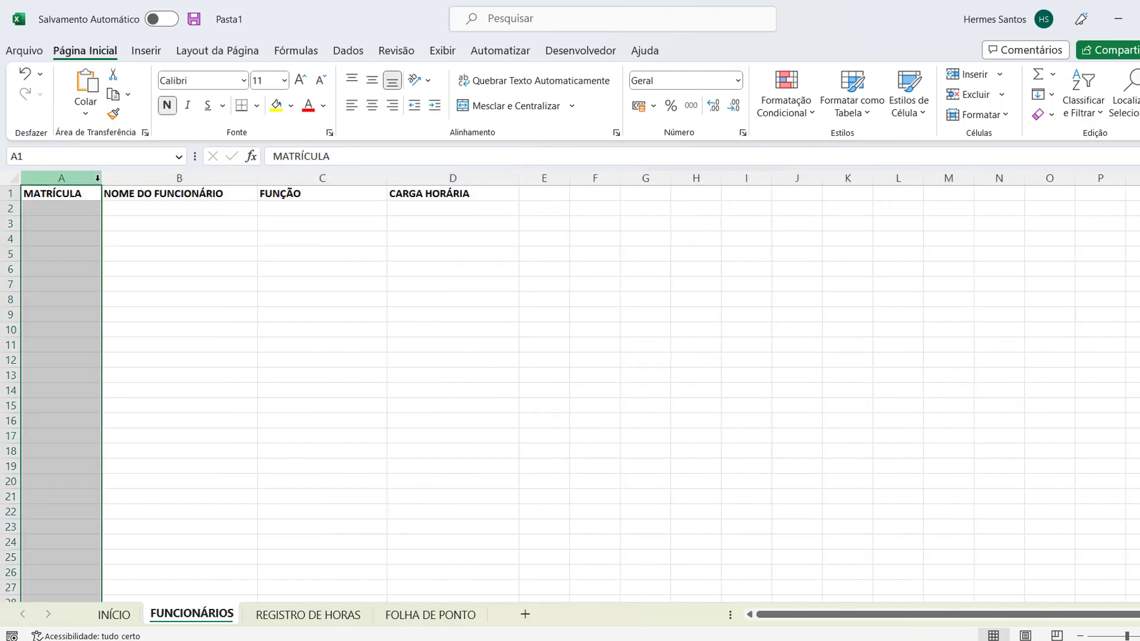
click(681, 80)
text(Texto)
key(Return)
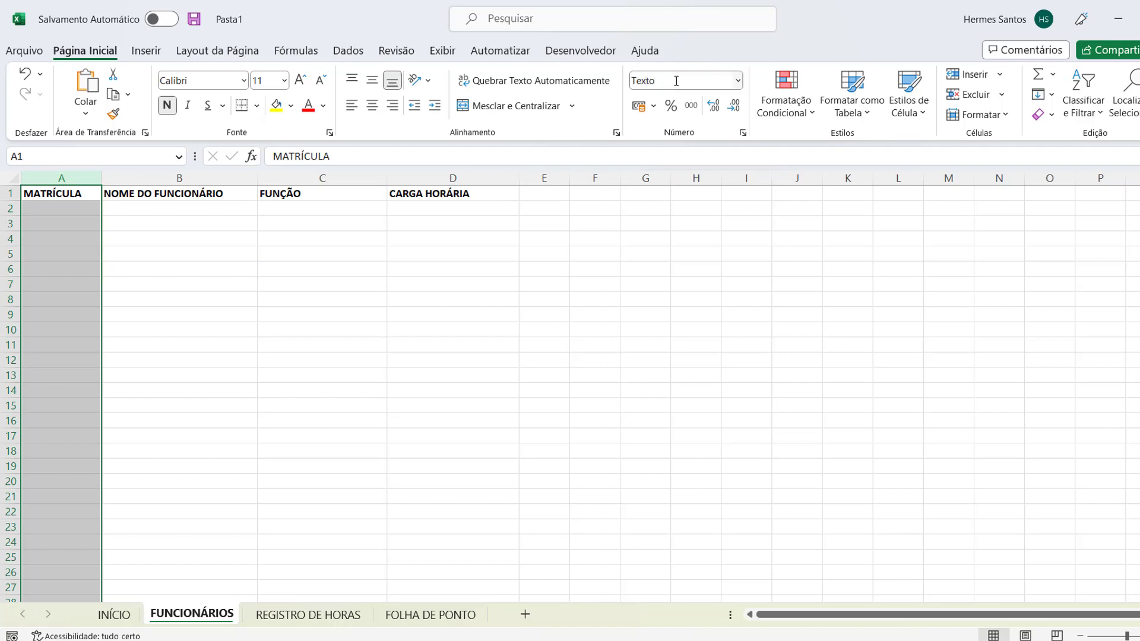
click(396, 332)
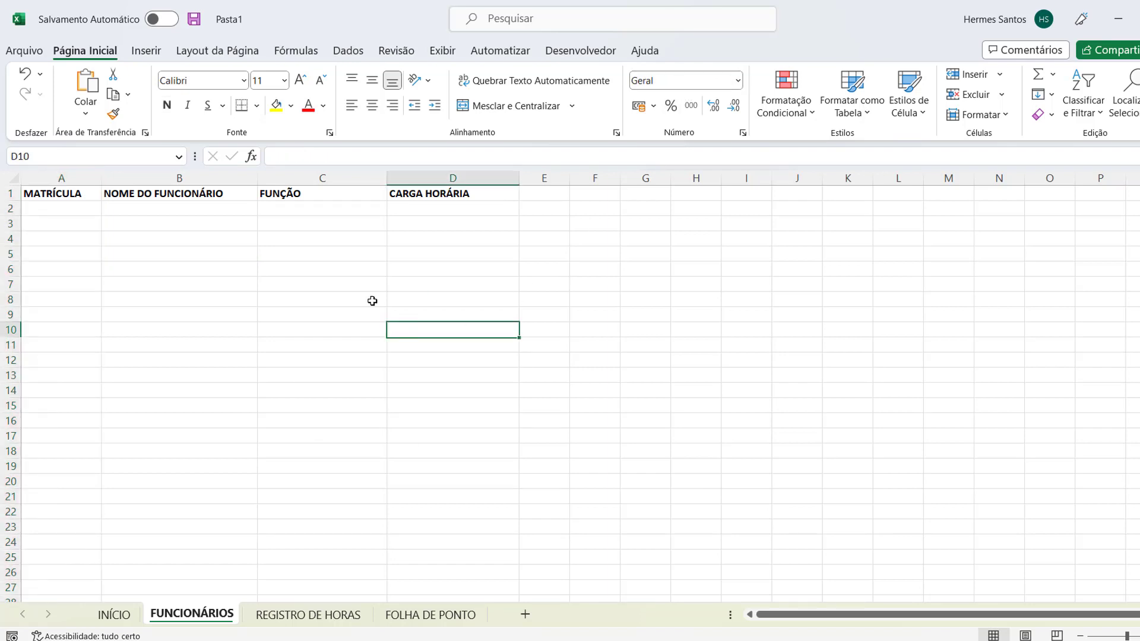
Step: Apply the custom number format hh:mm to the whole CARGA HORÁRIA column
click(422, 174)
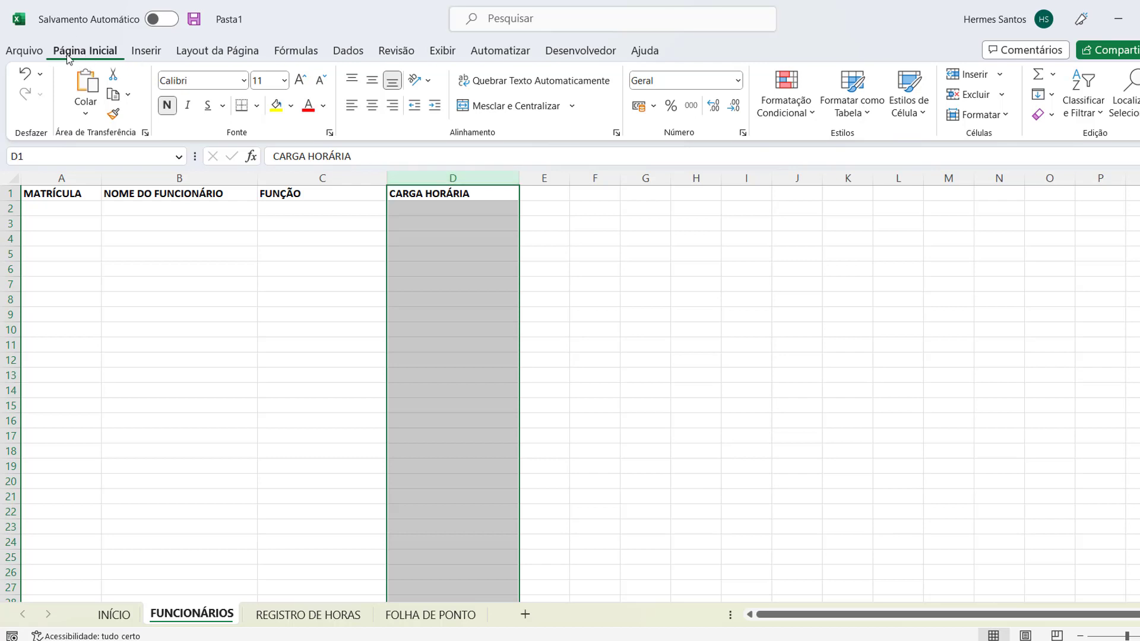
click(744, 138)
drag(713, 195, 635, 197)
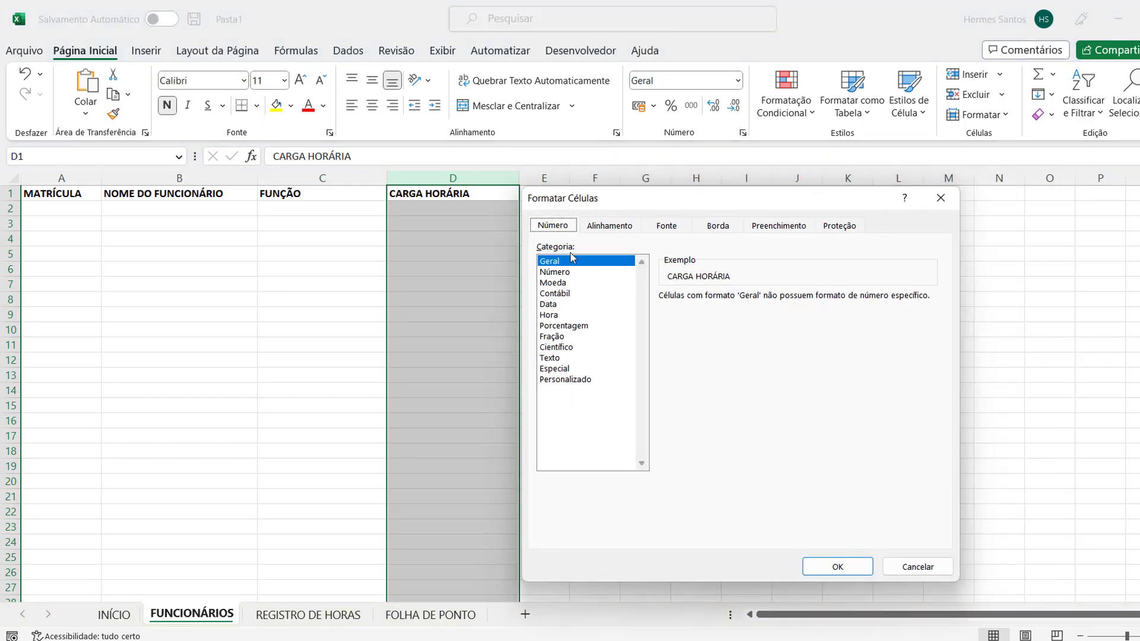
click(554, 383)
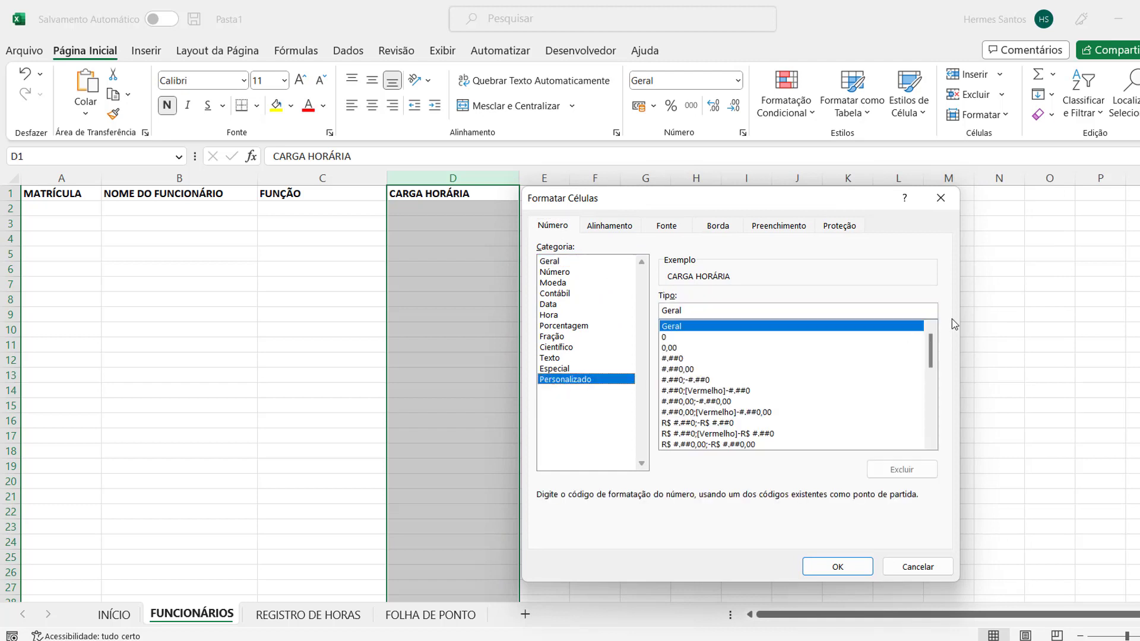
drag(931, 337, 924, 372)
scroll(922, 385, down, 3)
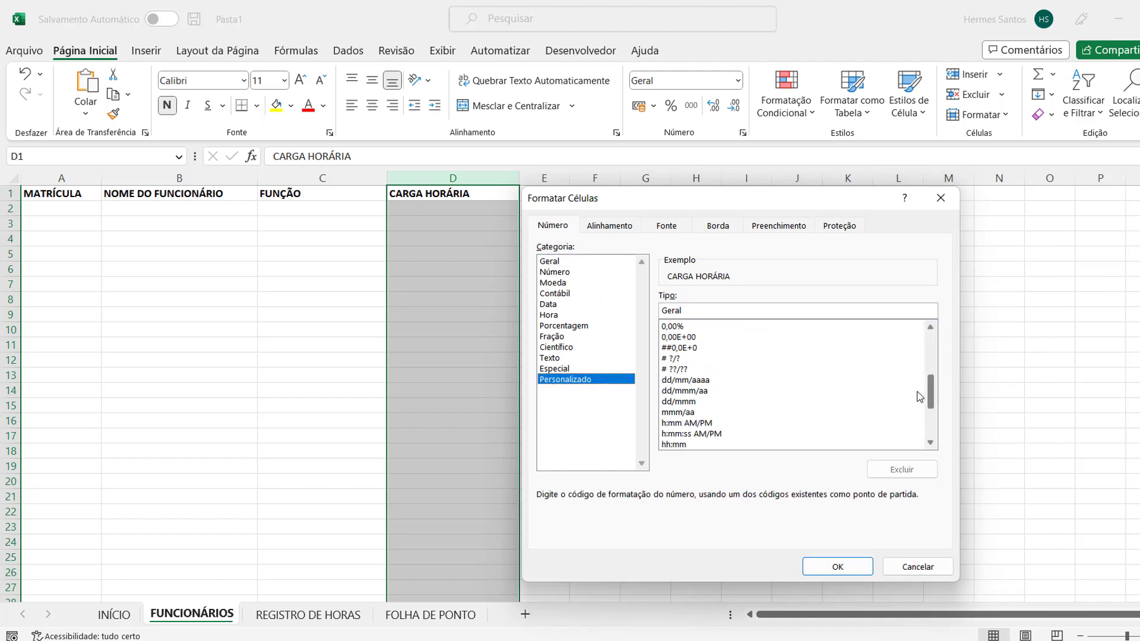
click(680, 403)
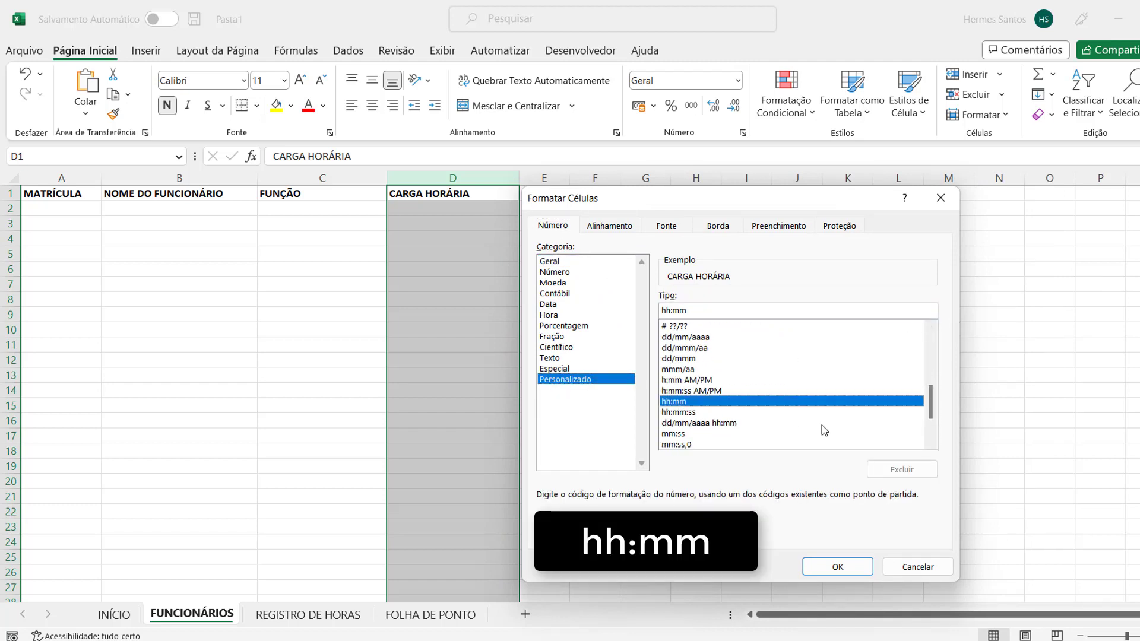
click(837, 567)
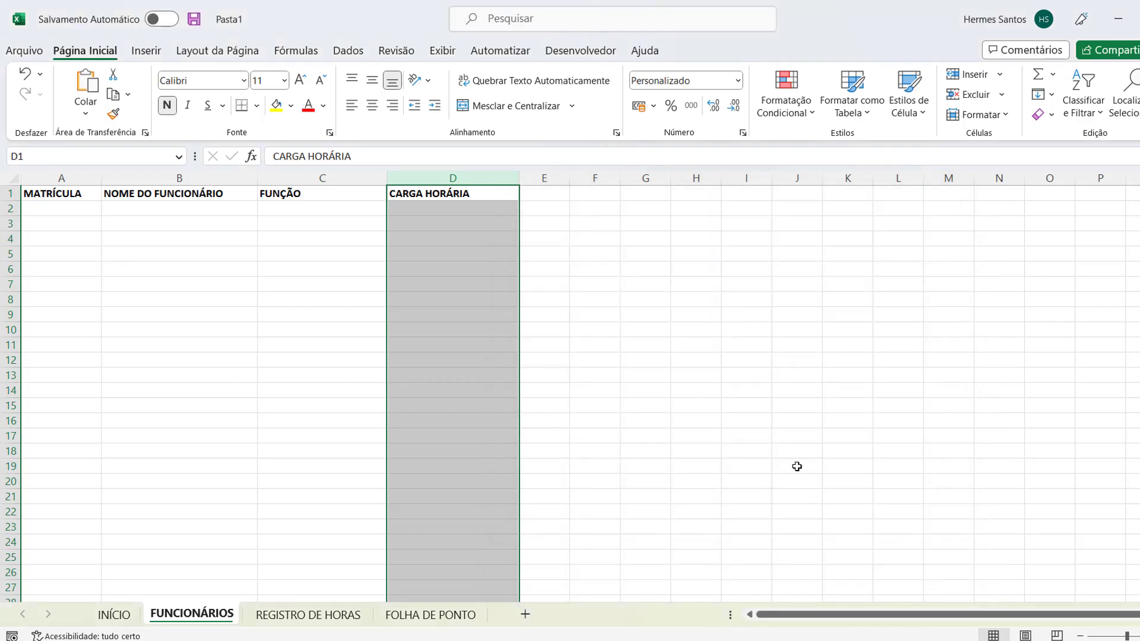
click(797, 466)
Step: Center the contents of all cells on the FUNCIONÁRIOS sheet horizontally
click(11, 180)
click(372, 105)
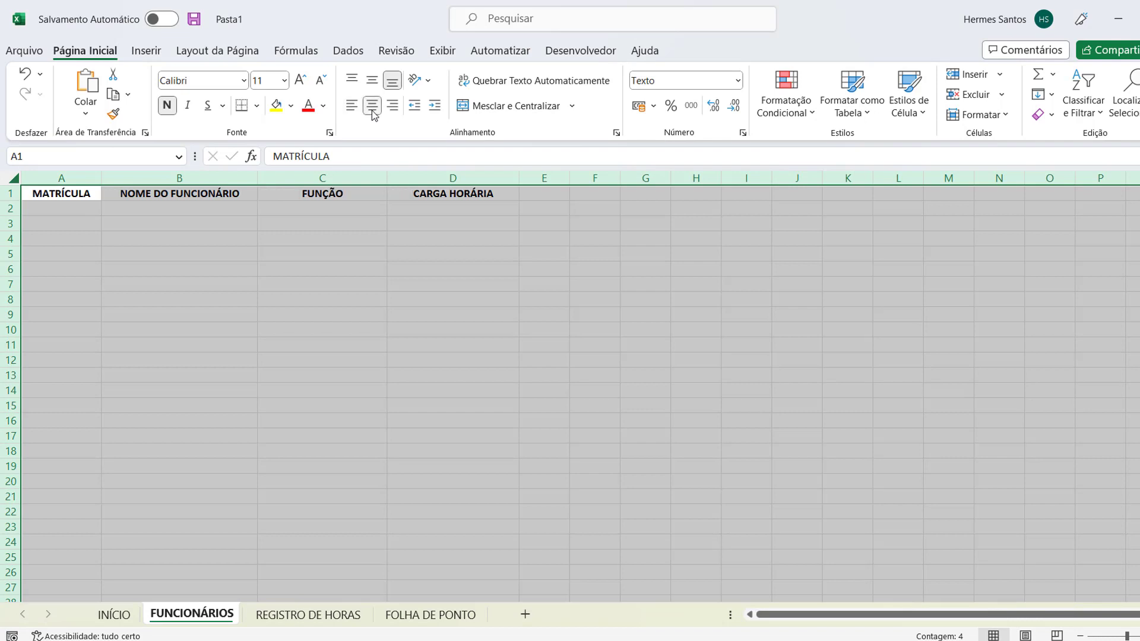
click(397, 267)
Step: Fill the header cells A1:D1 with the standard dark blue color
drag(59, 193, 475, 195)
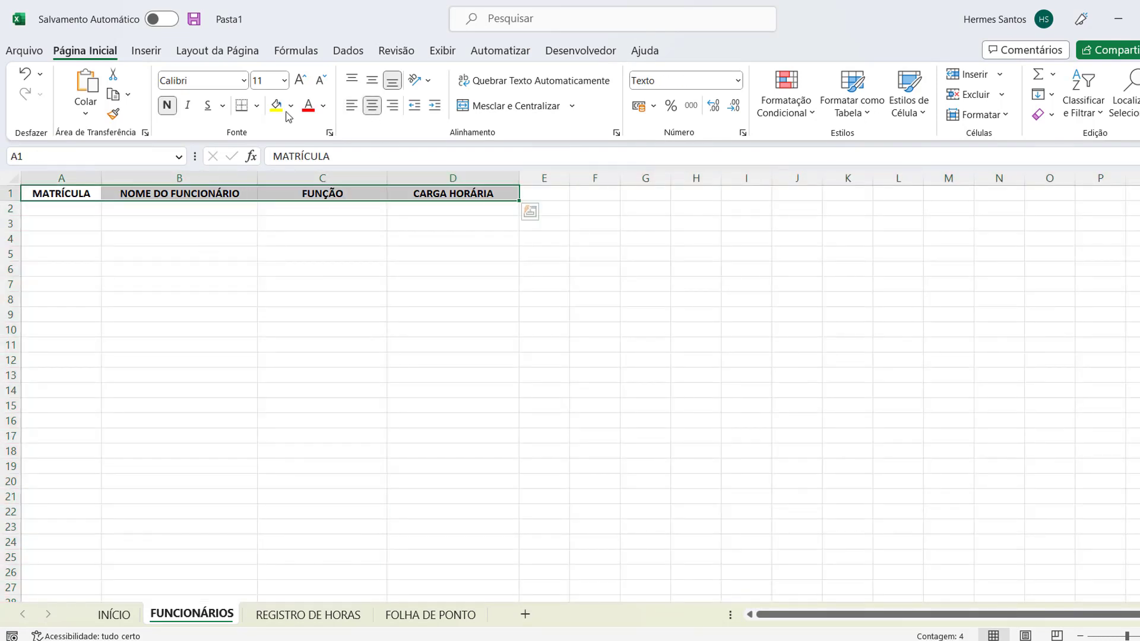
click(291, 105)
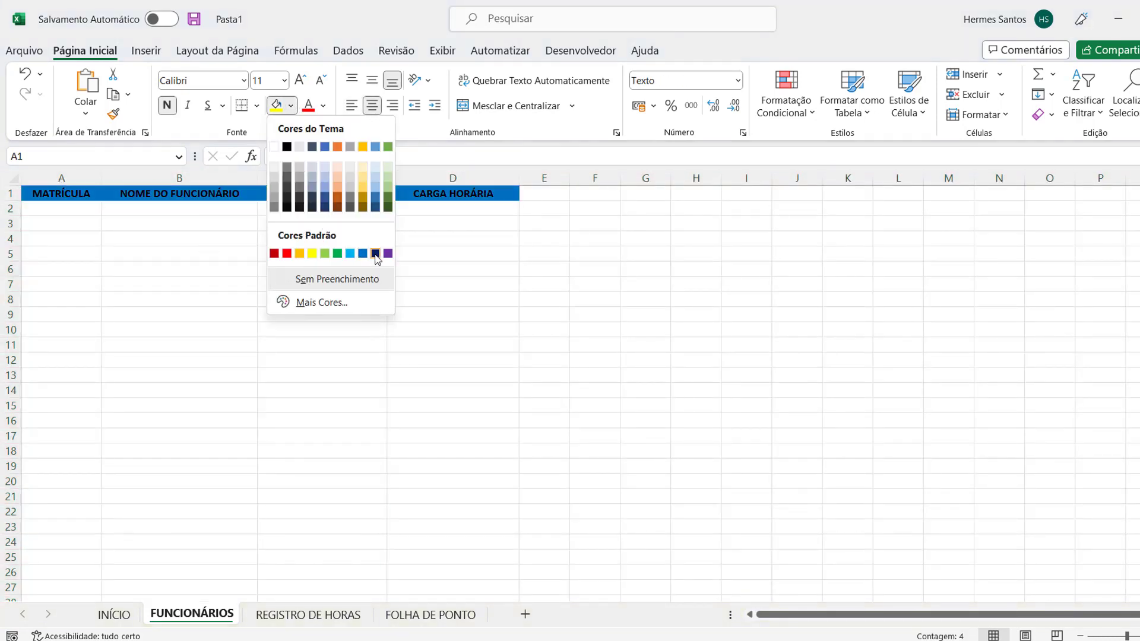
click(375, 254)
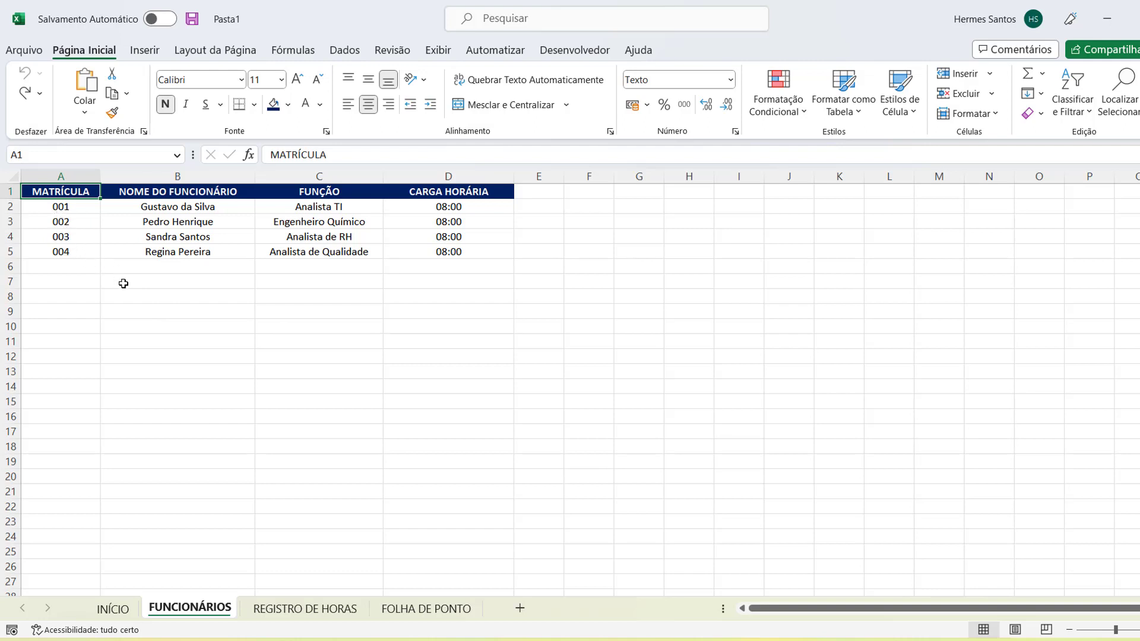
Step: Define the name matricula for the MATRÍCULA column's range from A2 down to the sheet's last row
click(70, 172)
click(173, 339)
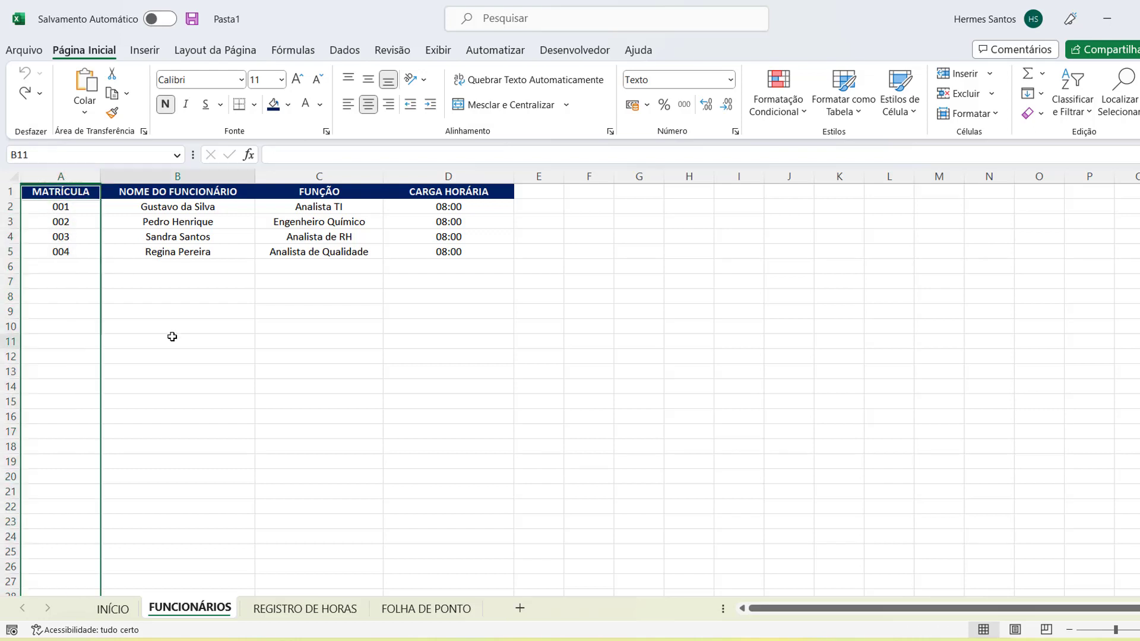
click(55, 212)
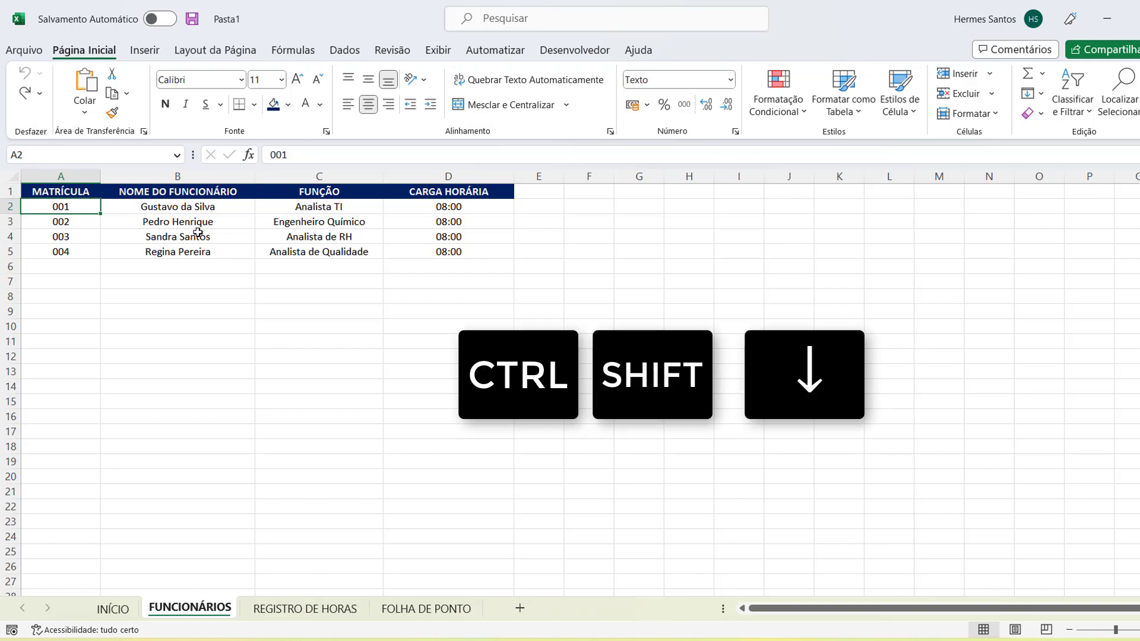
key(ctrl+shift+Down)
key(ctrl+shift+Down)
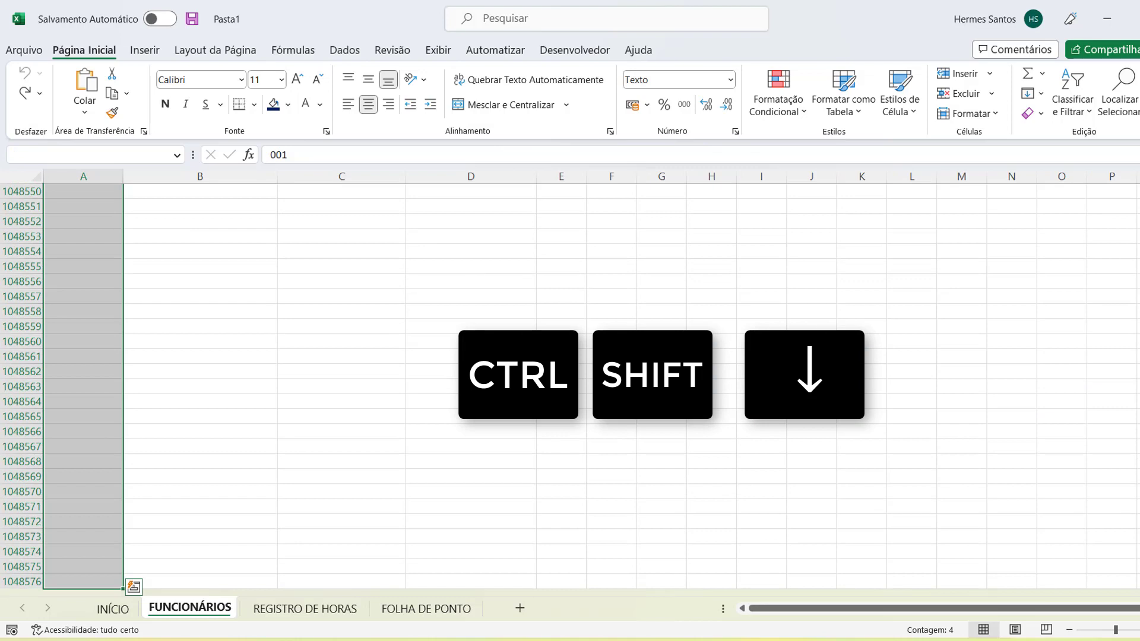
key(ctrl+BackSpace)
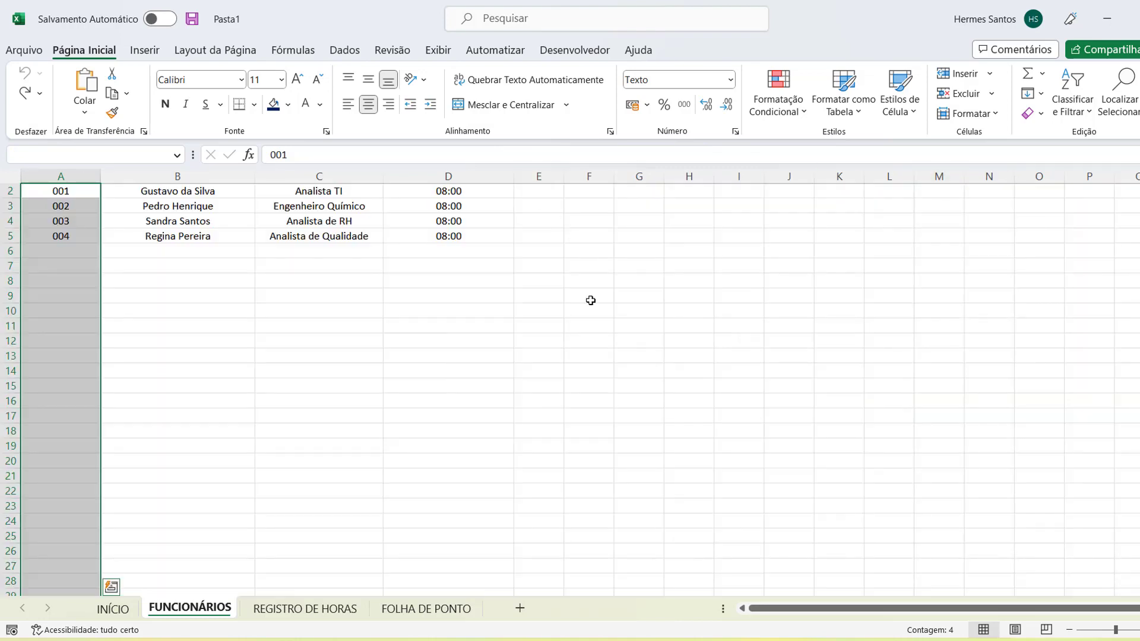
scroll(486, 353, up, 1)
click(69, 155)
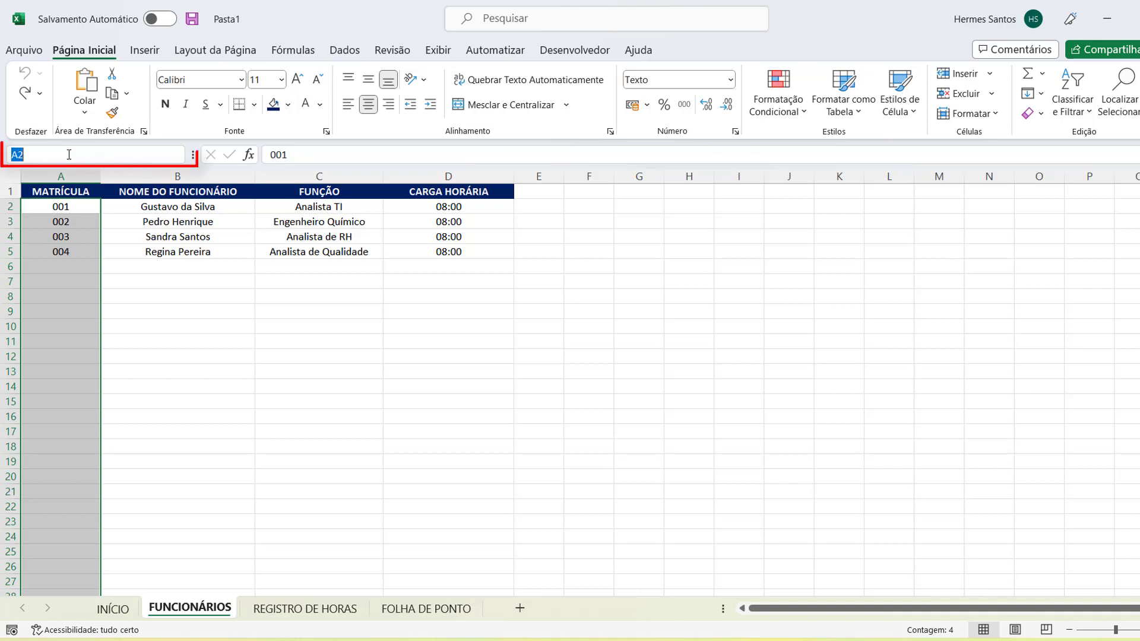
text(func)
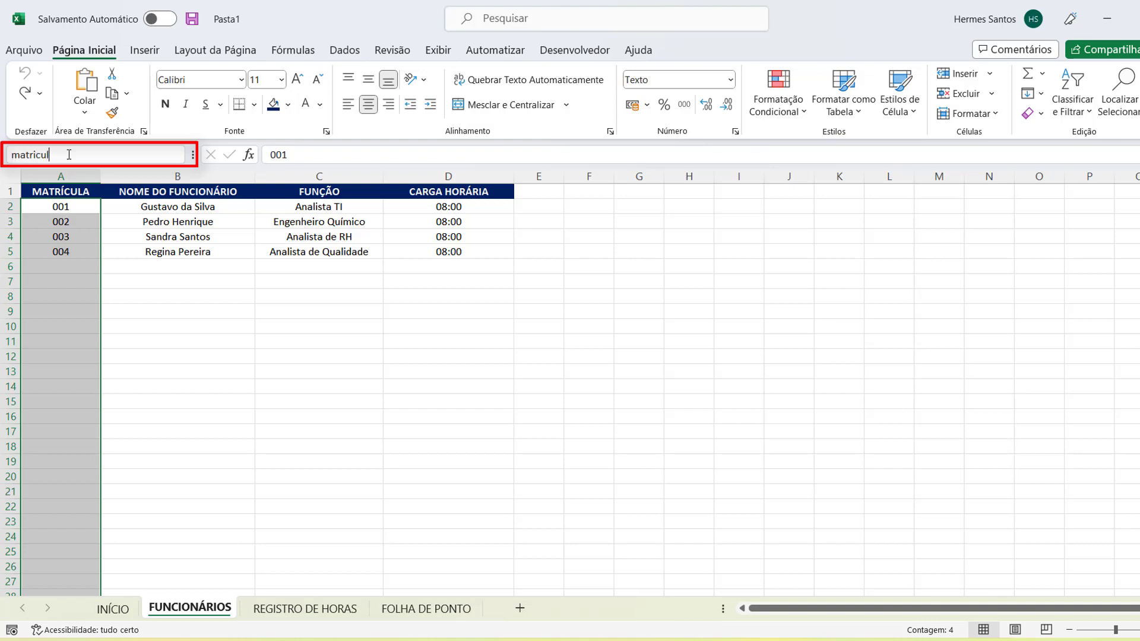
key(Return)
click(148, 295)
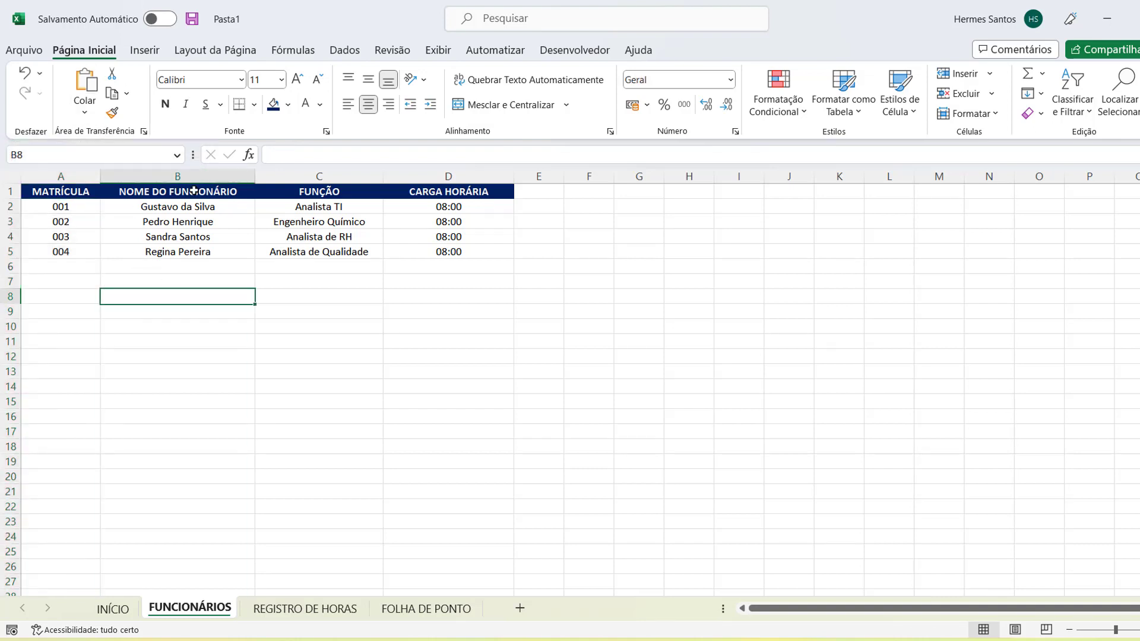
Step: Check which cells the defined name matricula covers by going to that named range
click(177, 155)
click(159, 178)
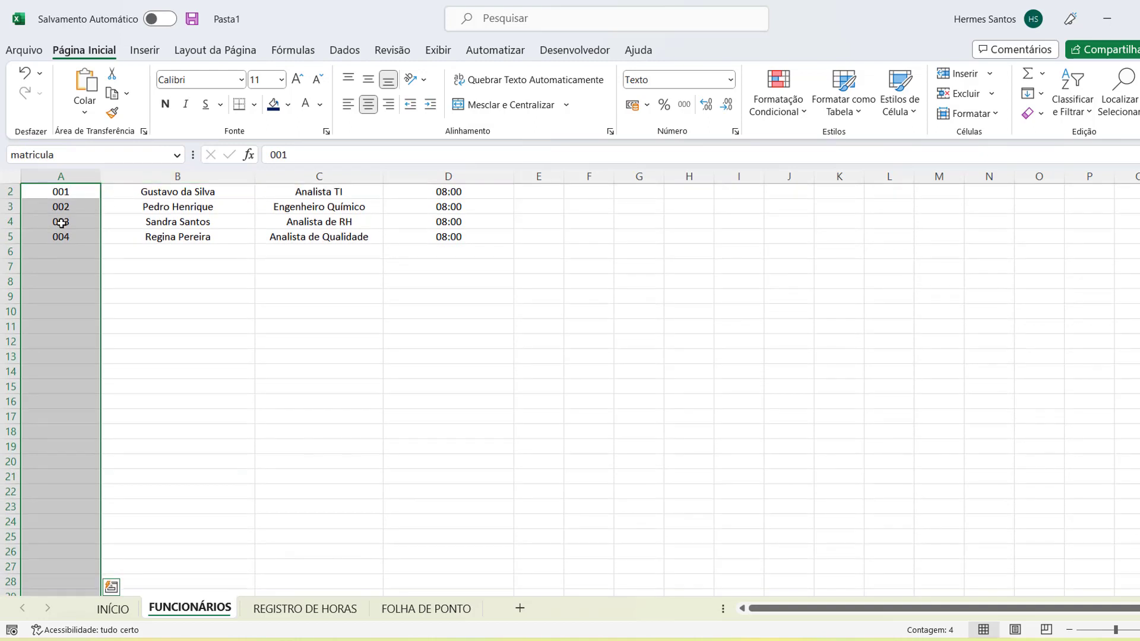
scroll(45, 186, up, 1)
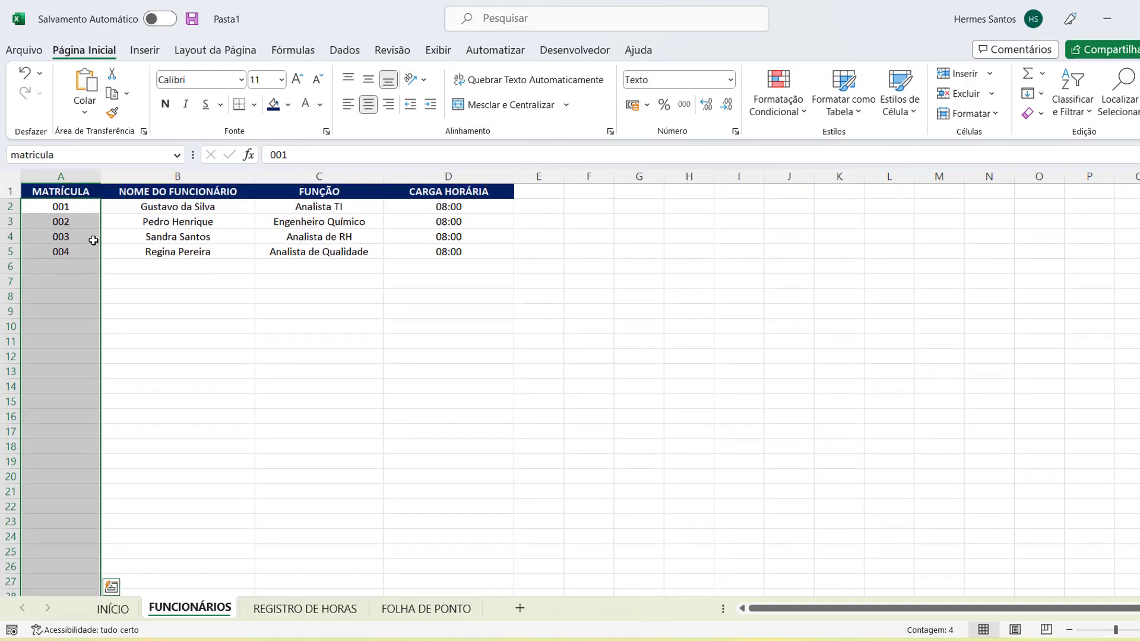
click(66, 177)
click(178, 310)
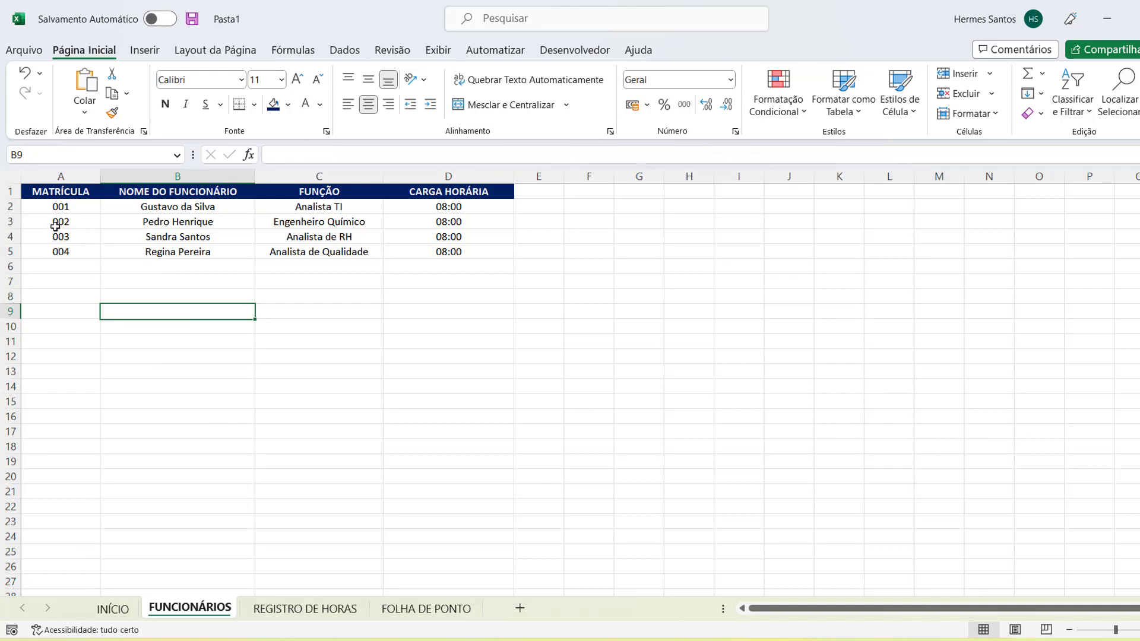
Step: Define the name funcionarios for the employee data in columns A to D, from row 2 down to the sheet's last row
drag(56, 205, 456, 208)
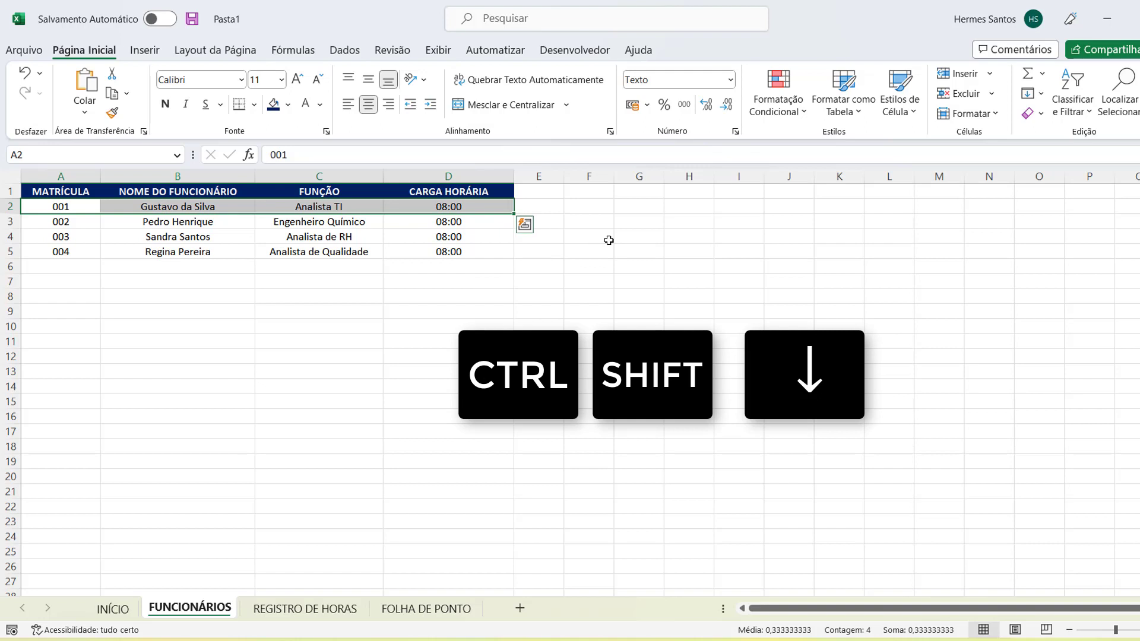
key(ctrl+shift+Down)
key(ctrl+shift+Down)
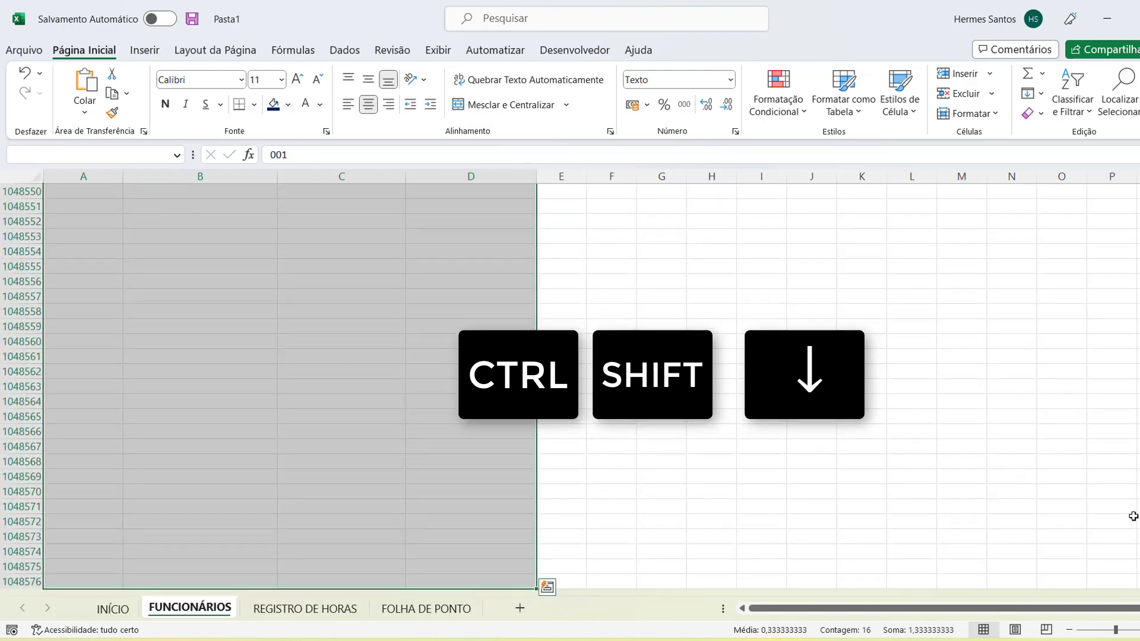
drag(1139, 578, 1139, 185)
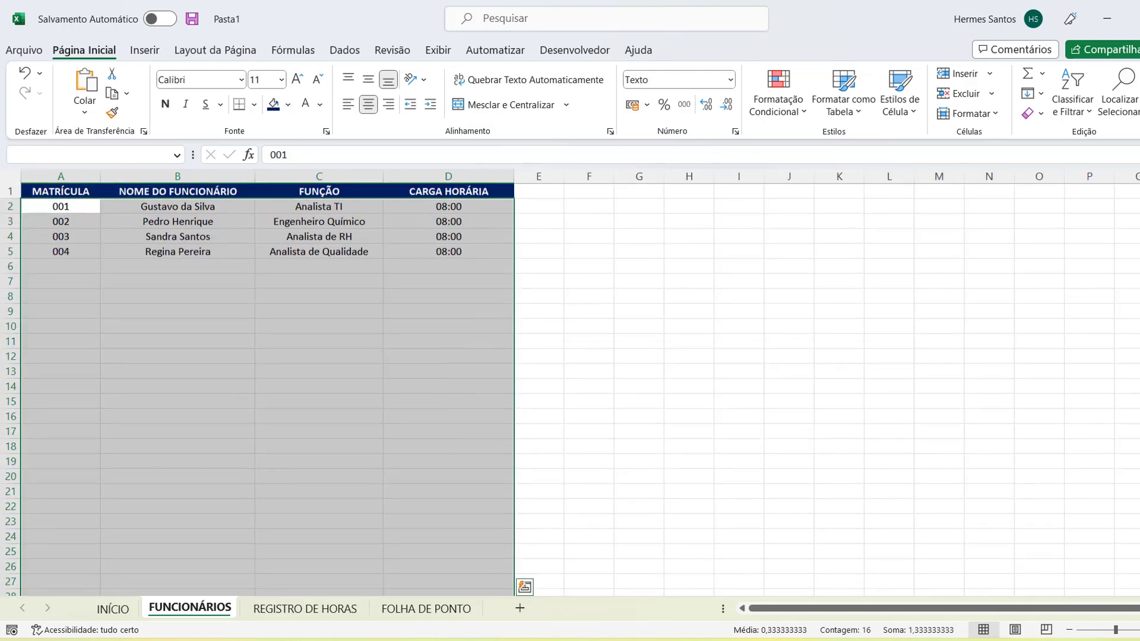
click(115, 154)
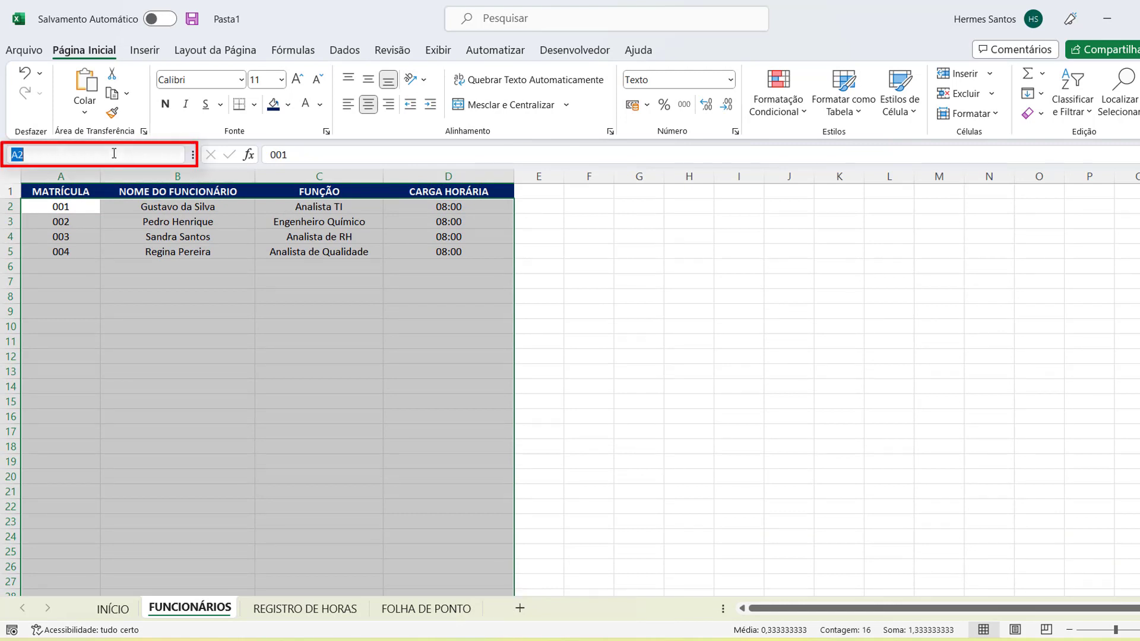
text(funcionarios)
key(Return)
click(424, 318)
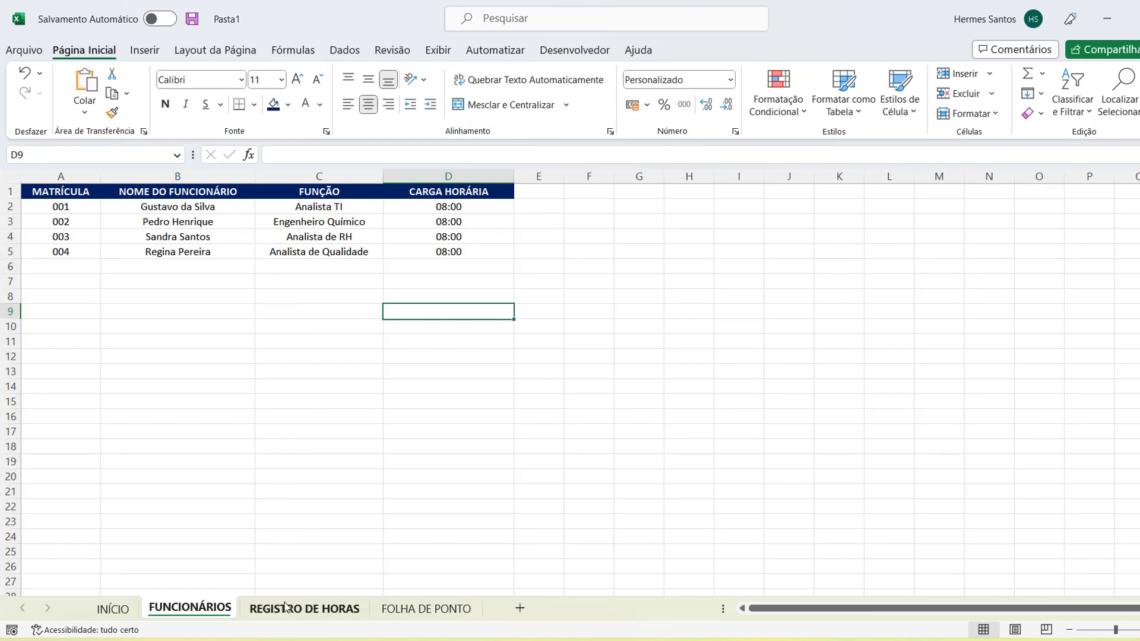
Step: Enter REGISTRO DE HORAS row-1 headers: MATRÍCULA, NOME DO FUNCIONÁRIO, DATA, HORA ENTRADA, INTERVALO, RETORNO INTERVALO, SAÍDA, Horas trabalhadas, Saldo do Dia
click(319, 612)
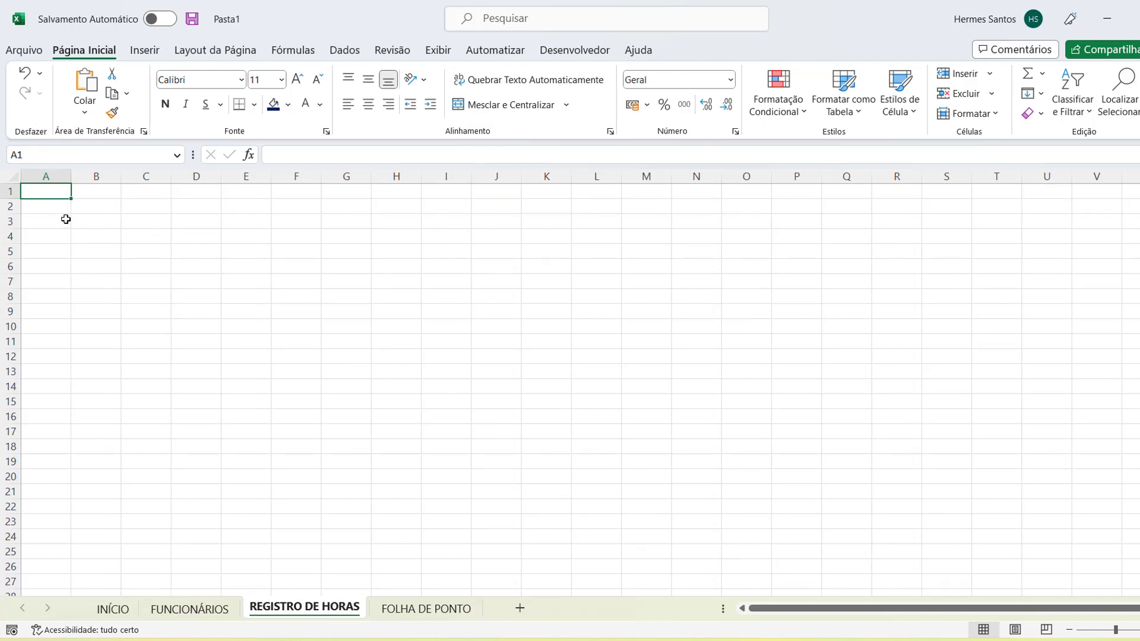
text(MATRÍCULA	NOME DO FUNCIONÁRIO	DATA	HORA ENTRADA	INTERVALO	RETORNO	SAÍDA	Horas trabalhadas	Saldo do Dia)
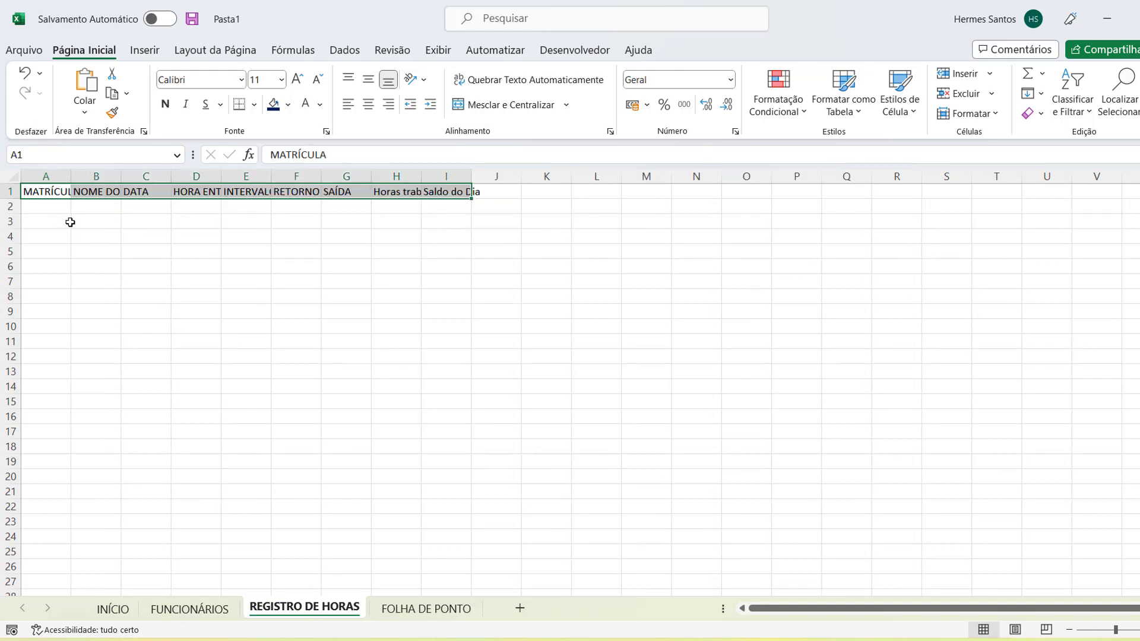
click(89, 235)
Step: Widen columns A to I on the REGISTRO DE HORAS sheet to make room for their headers
drag(72, 179, 314, 178)
drag(214, 178, 237, 178)
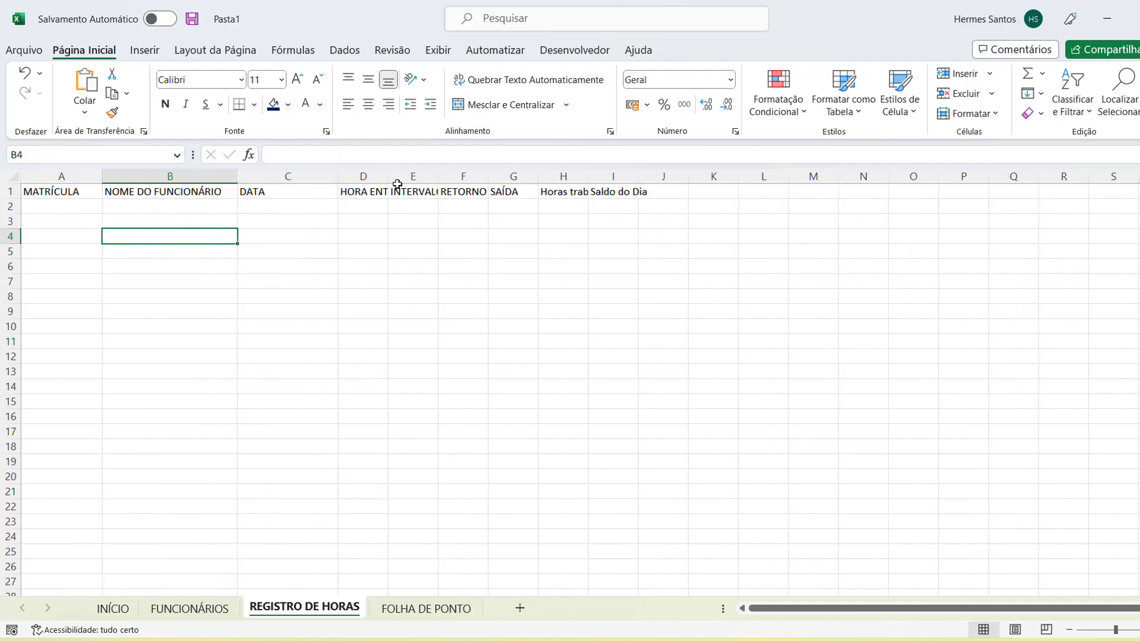
drag(388, 178, 909, 182)
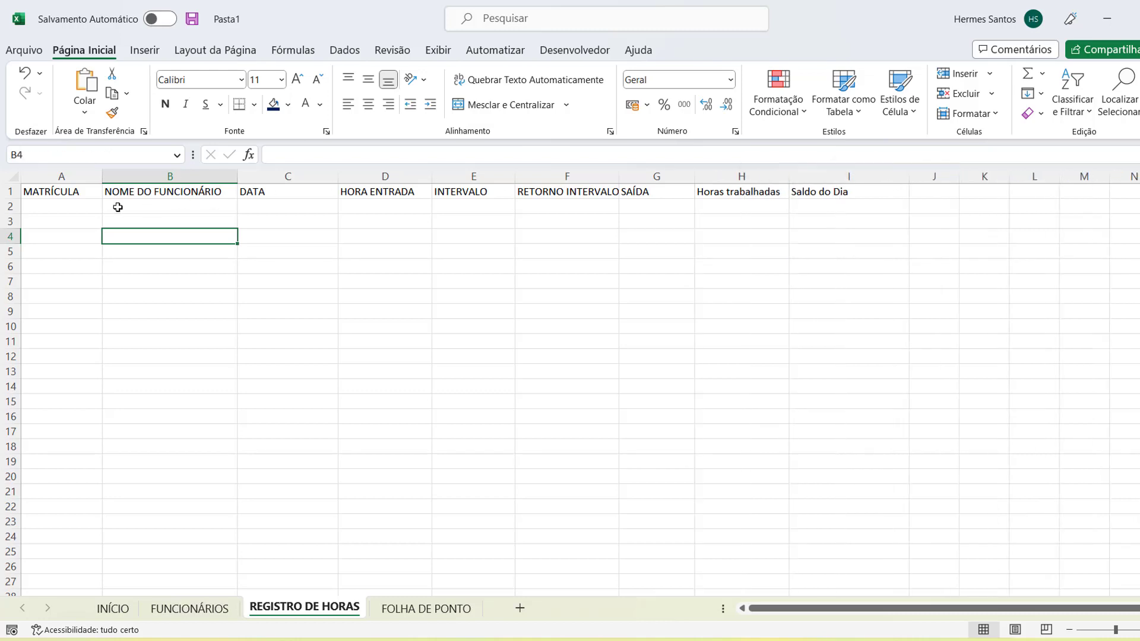
Step: Make the whole header row 1 of the REGISTRO DE HORAS sheet bold
click(10, 191)
click(165, 104)
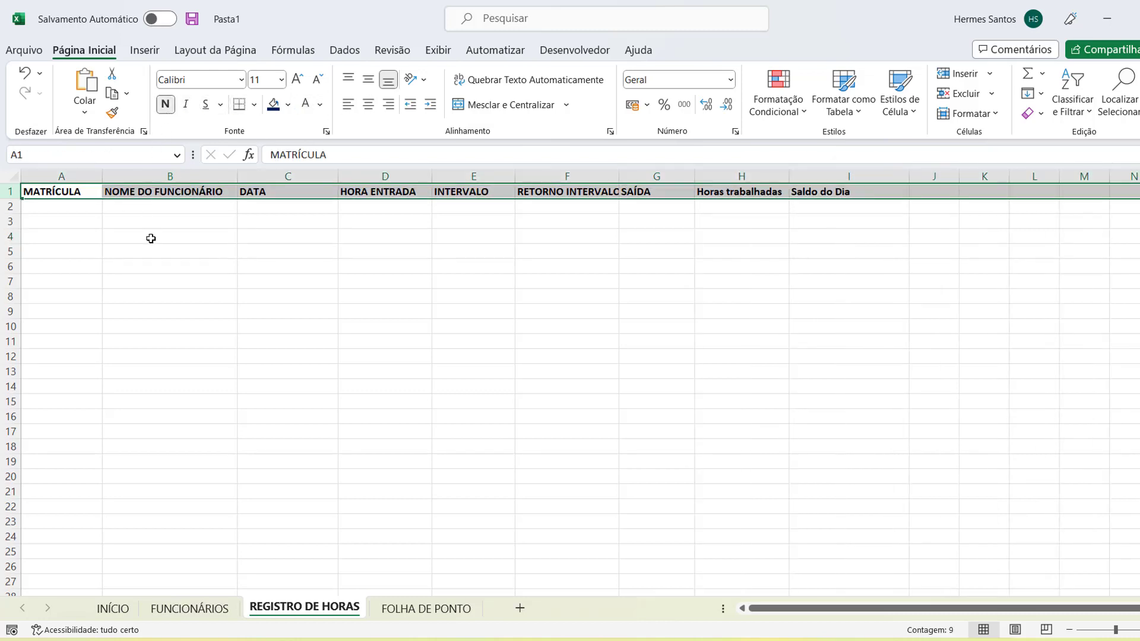
click(151, 237)
click(71, 189)
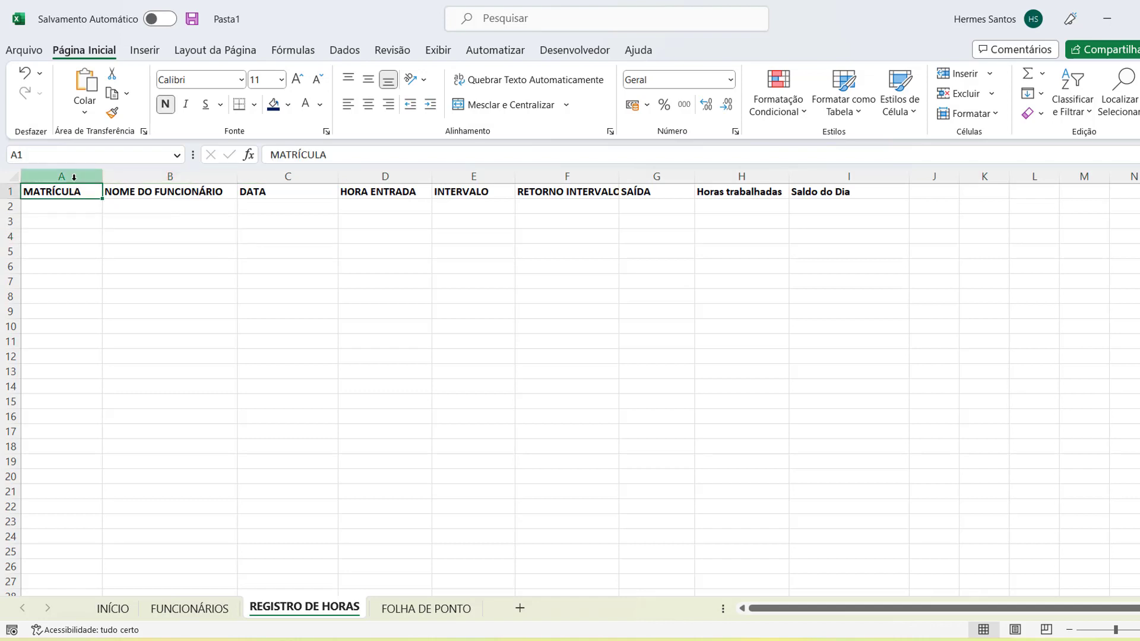
click(69, 204)
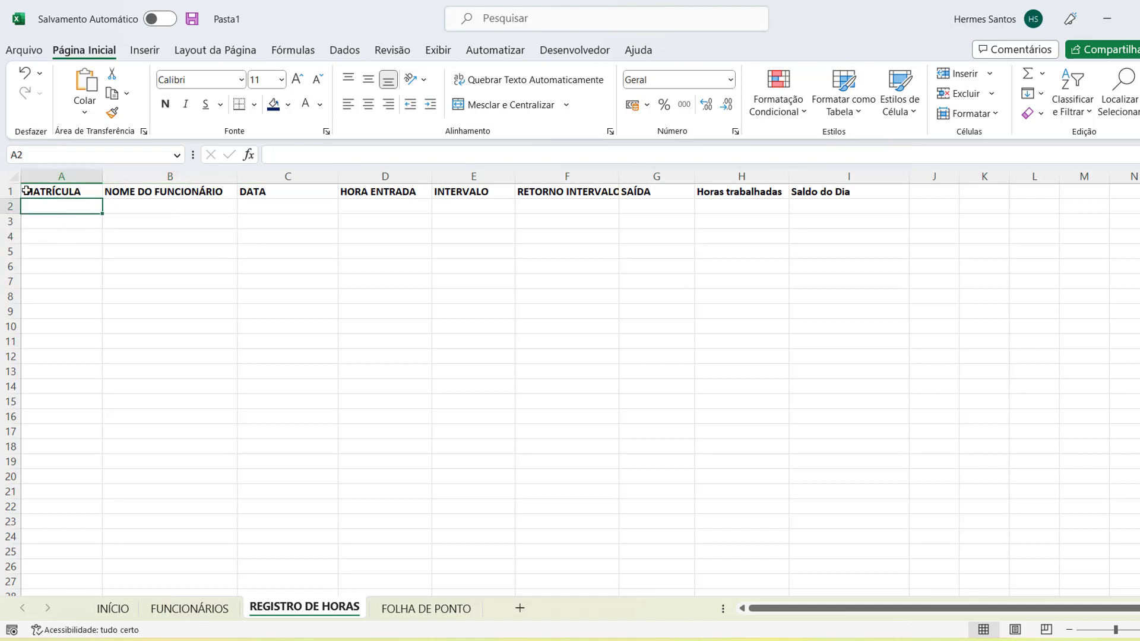
Step: Center the contents of all cells on the REGISTRO DE HORAS sheet horizontally
click(11, 176)
click(368, 104)
click(160, 266)
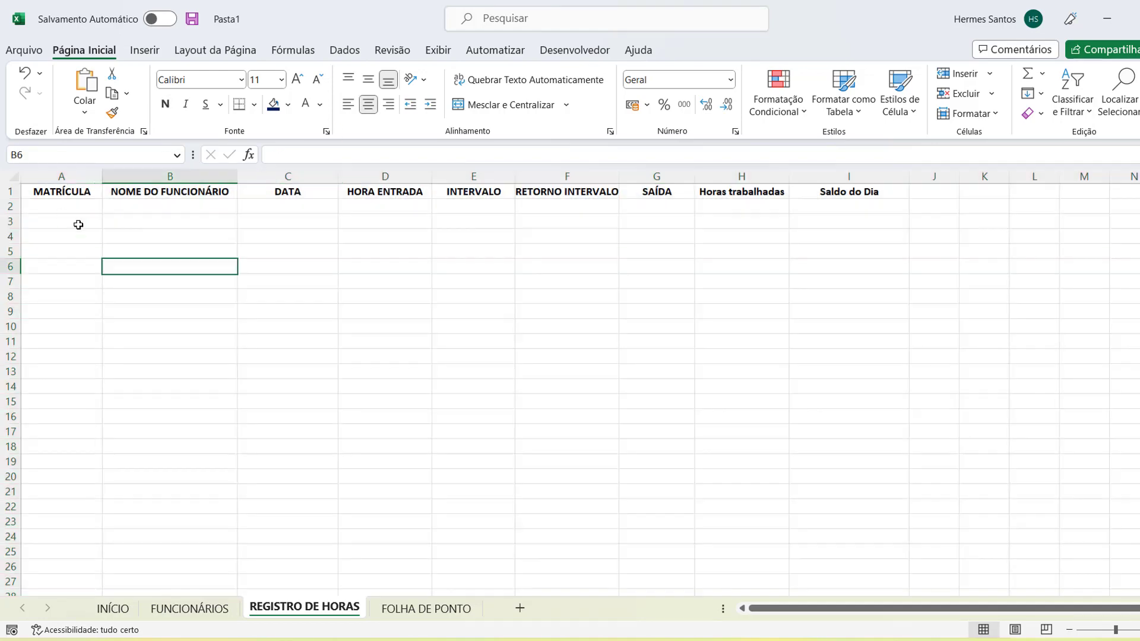
Step: Apply a Lista data validation with the source =matricula to column A from A2 down to the sheet's last row
click(59, 206)
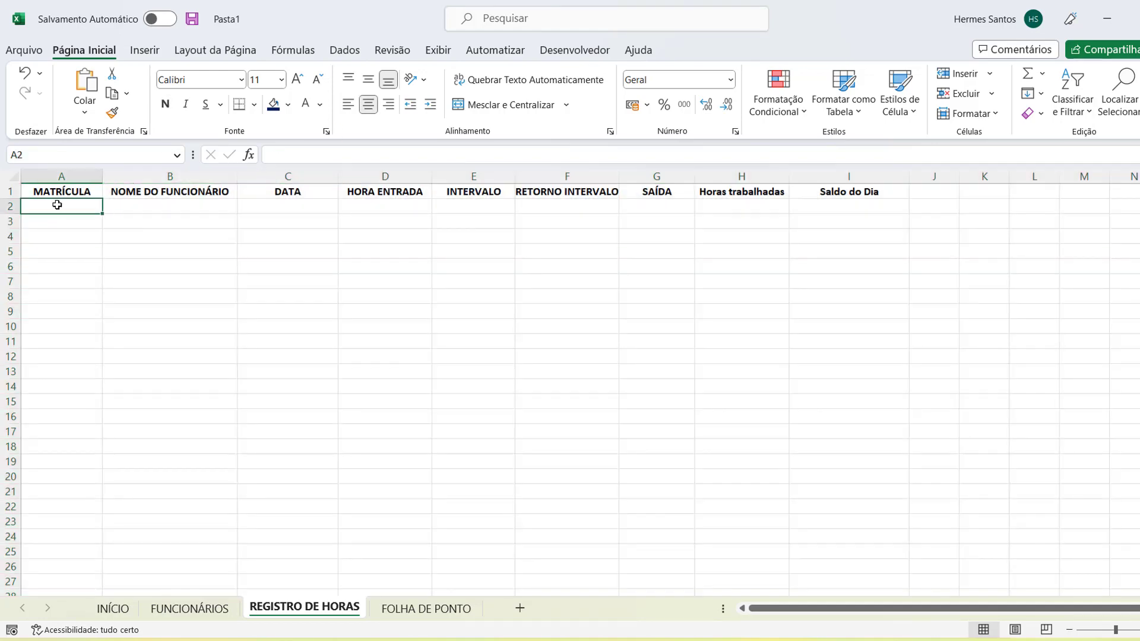
key(ctrl+shift+Down)
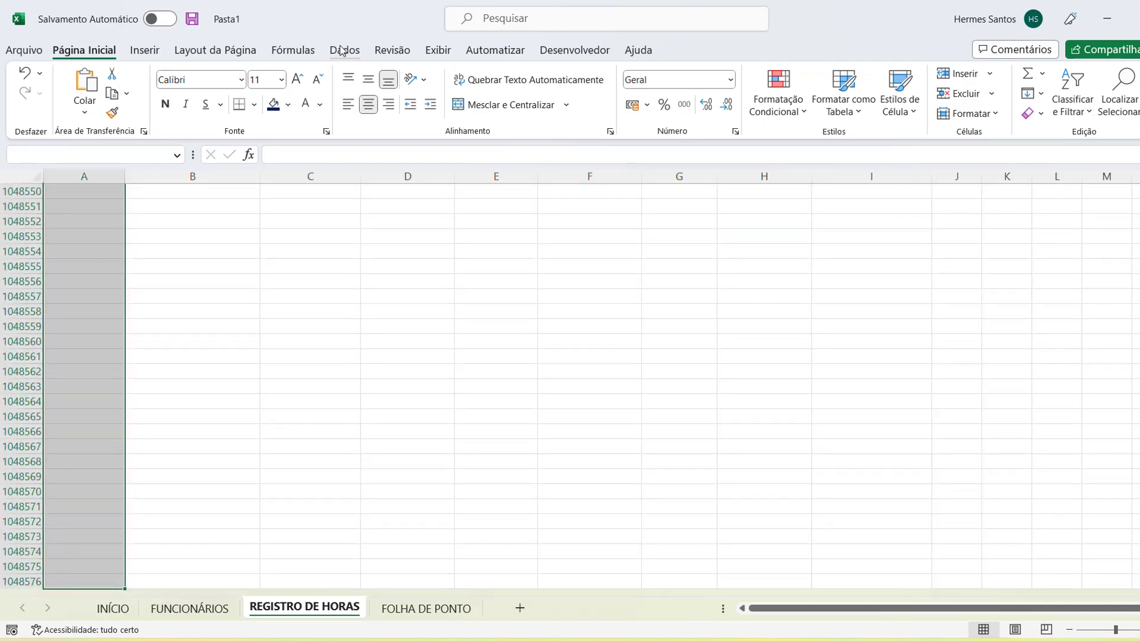
click(343, 50)
click(856, 115)
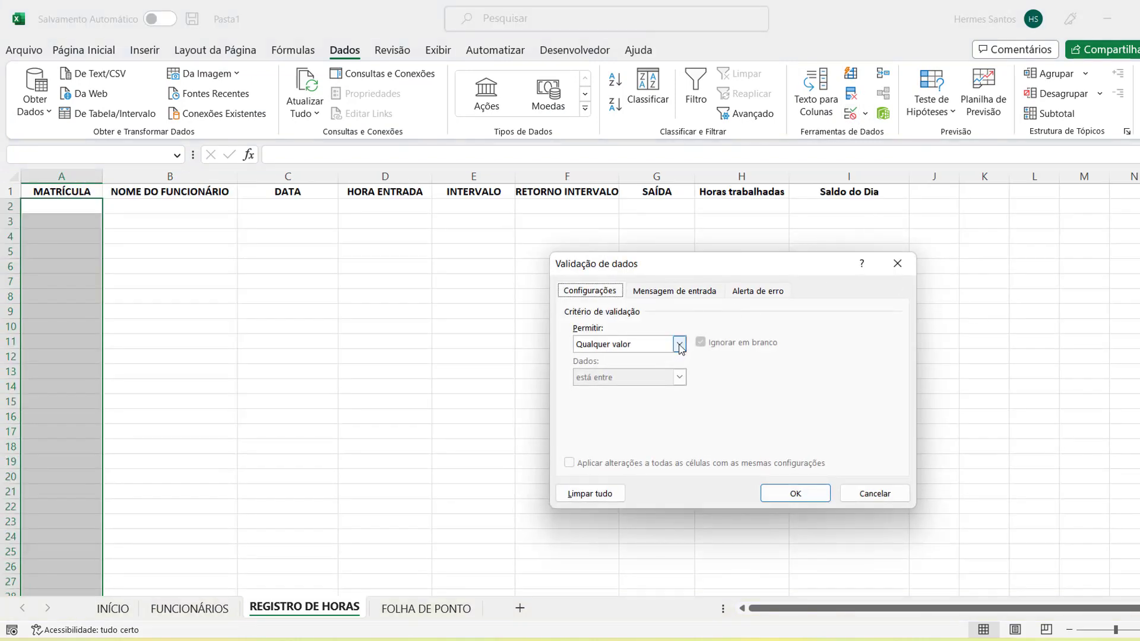
click(680, 345)
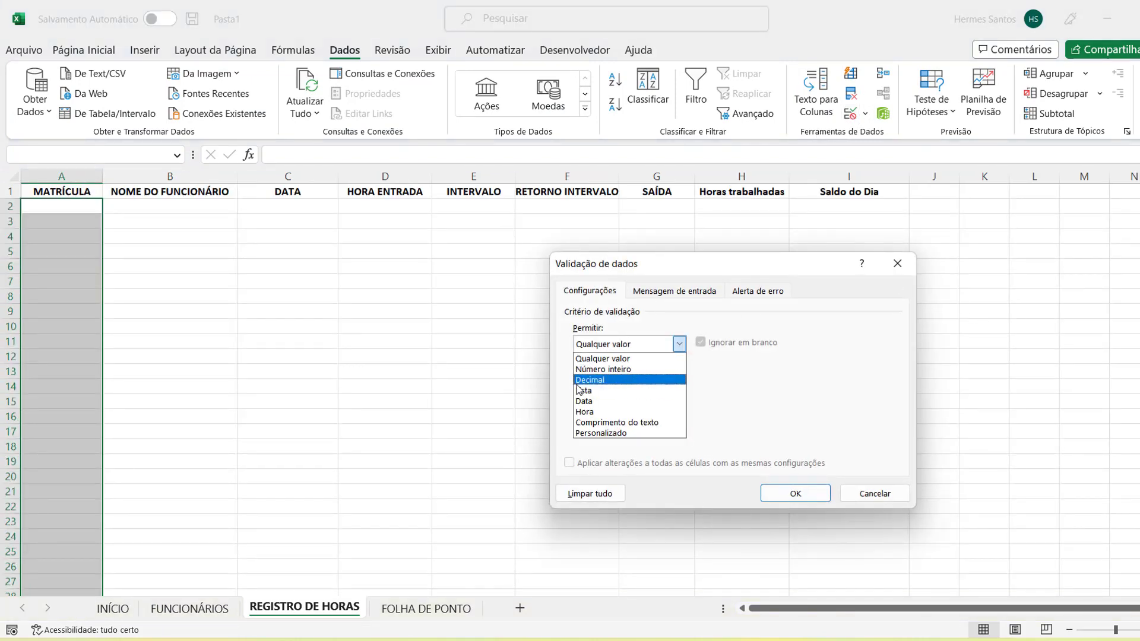
click(581, 391)
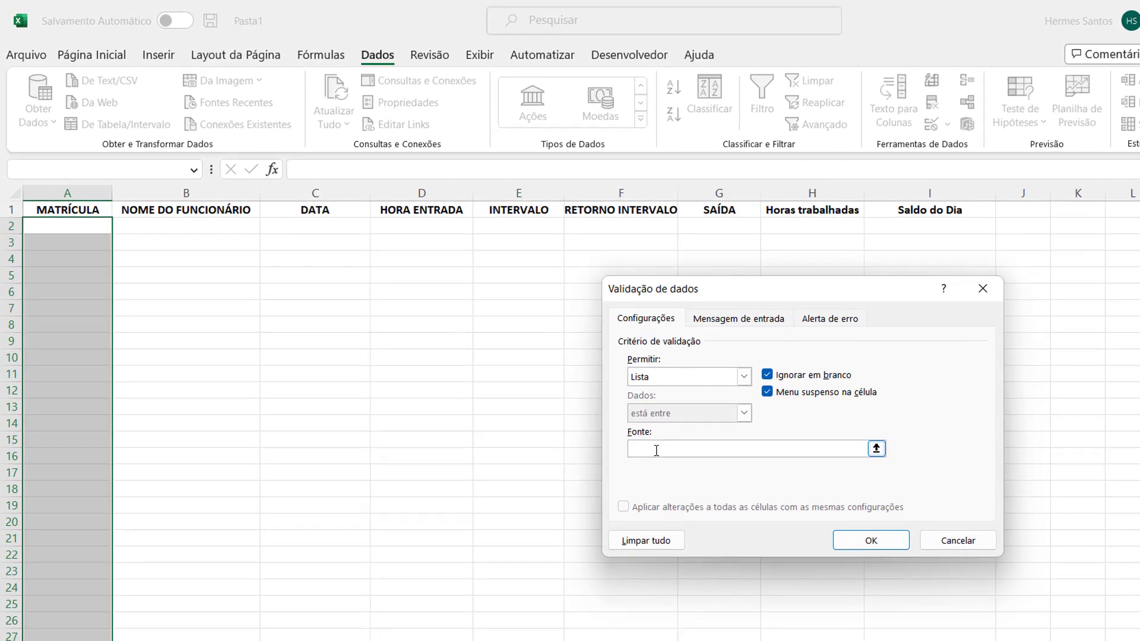
click(656, 450)
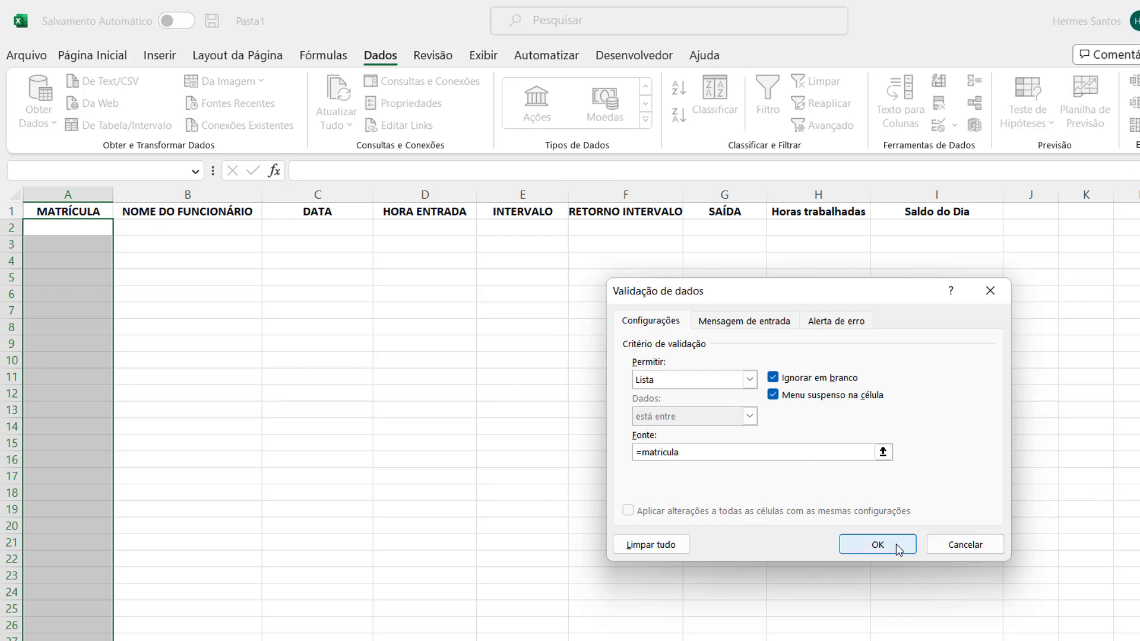
click(895, 554)
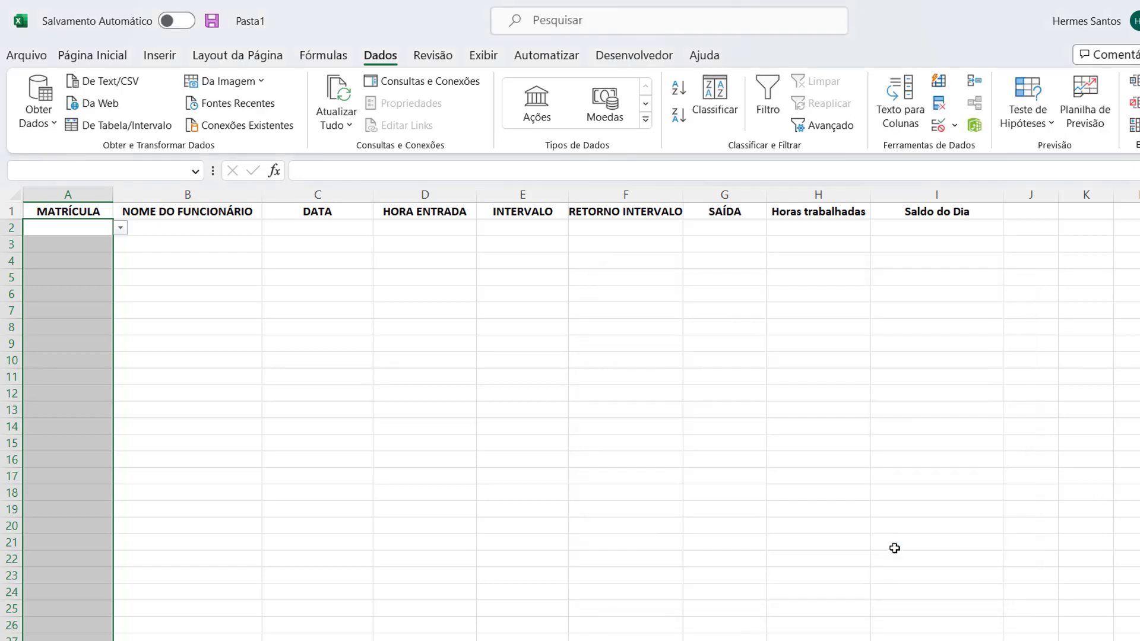
click(287, 304)
Step: Choose the first registration number from the validation list in cell A2
click(111, 230)
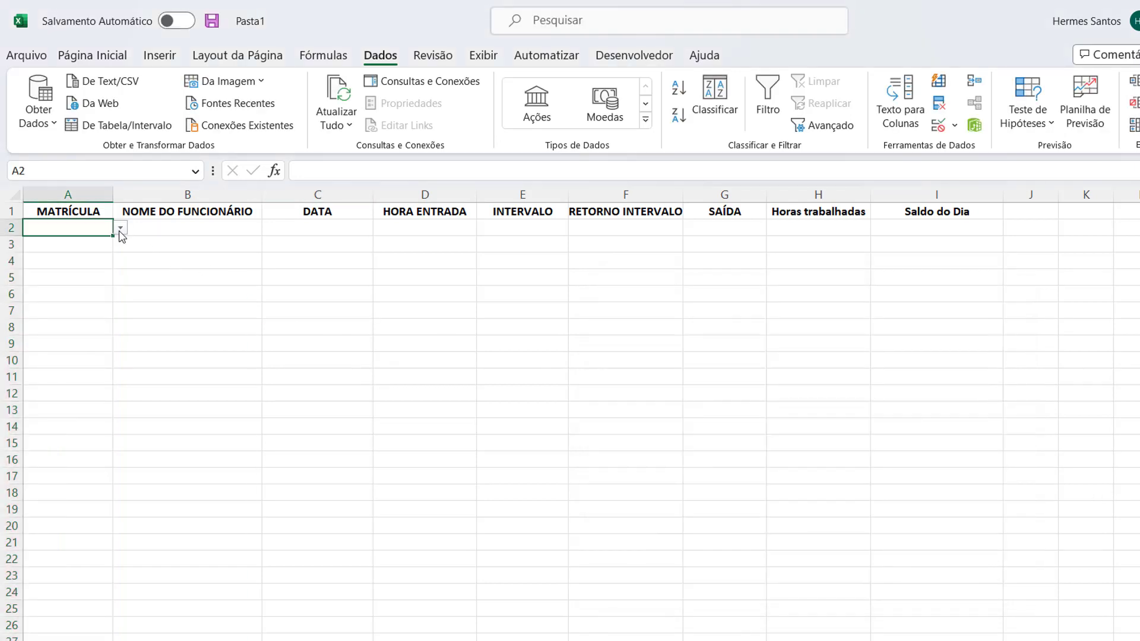
click(120, 228)
click(60, 250)
Step: Test the validation list in cell A3 by choosing the second registration number
click(103, 246)
click(120, 245)
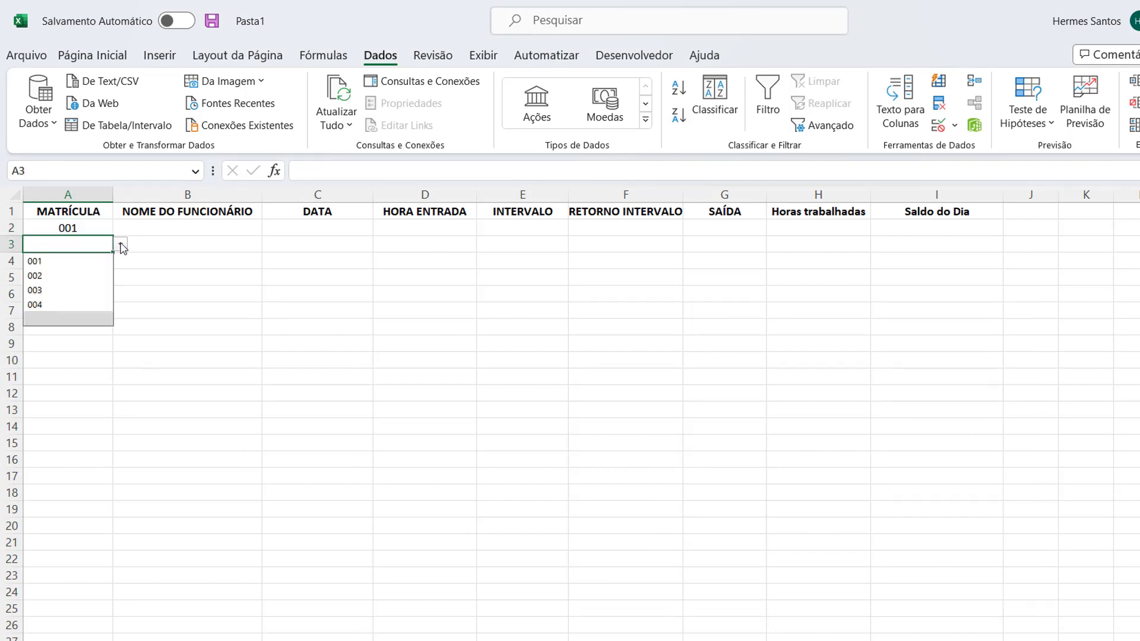
click(89, 283)
click(74, 308)
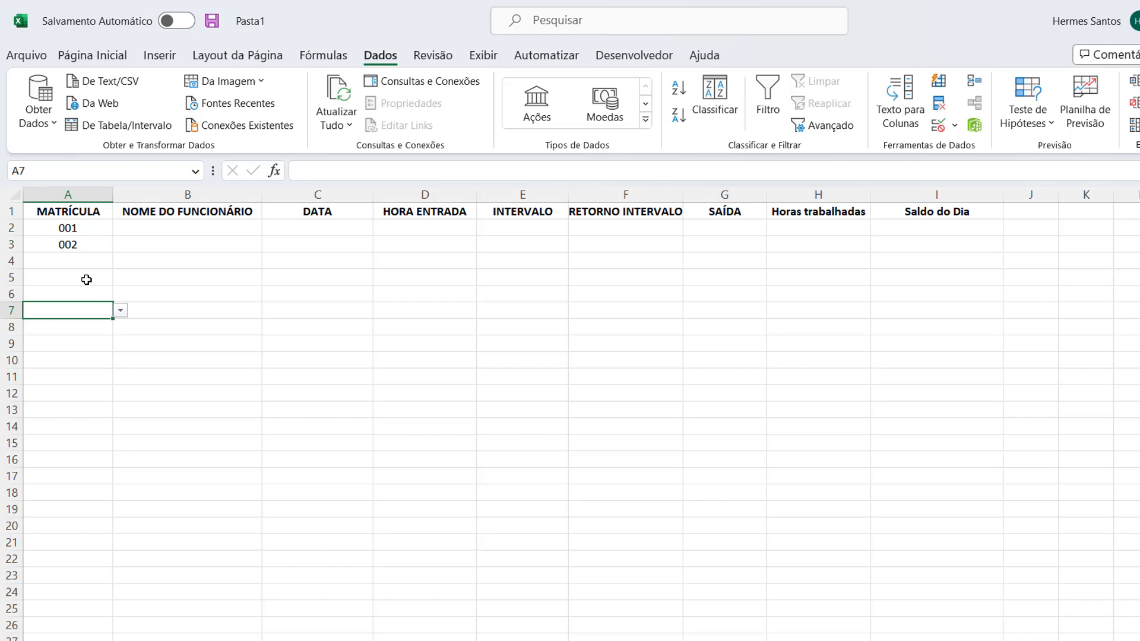
Step: Compare the registration numbers with the employee table on the FUNCIONÁRIOS sheet, and return to REGISTRO DE HORAS
click(77, 245)
key(ctrl+Page_Up)
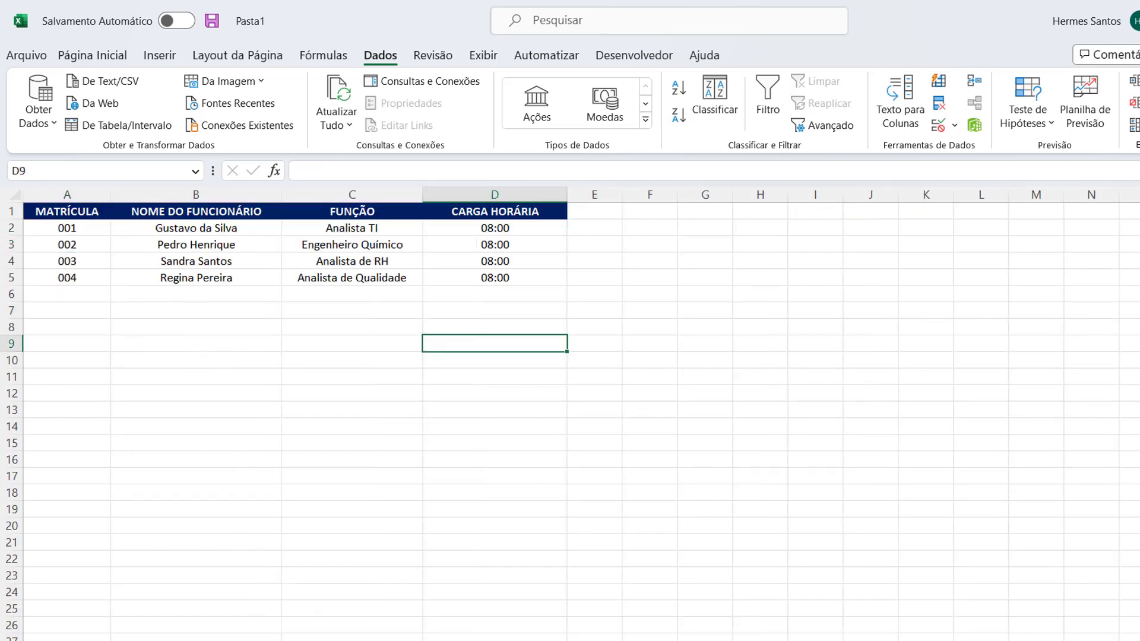
key(ctrl+Page_Down)
click(110, 261)
click(115, 279)
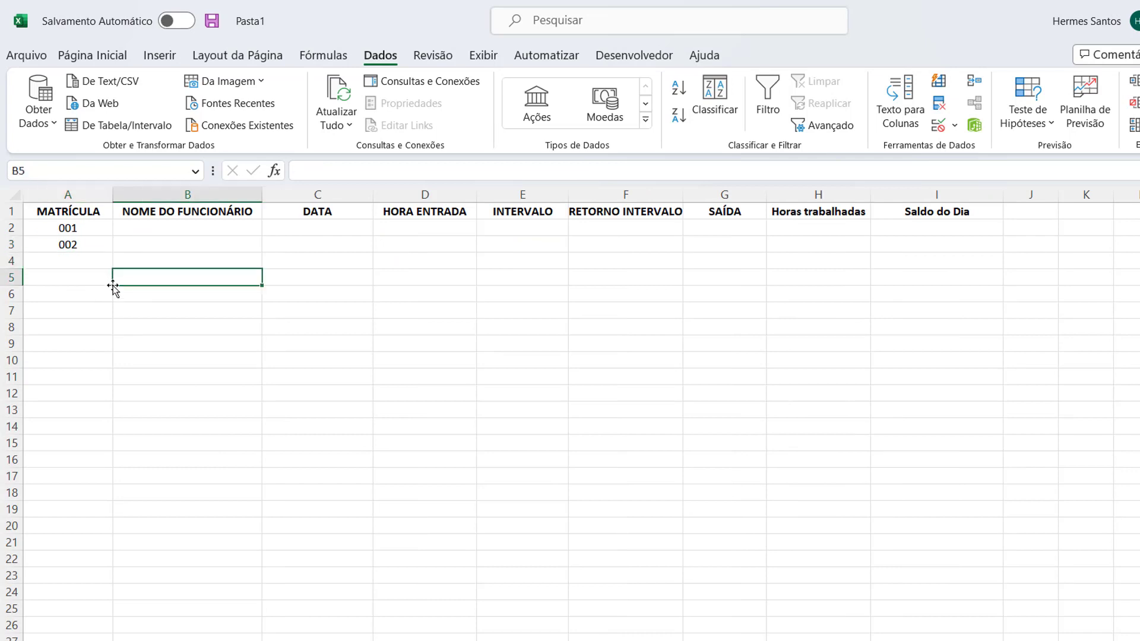
Step: Clear the test registration number from cell A3
click(94, 260)
click(92, 243)
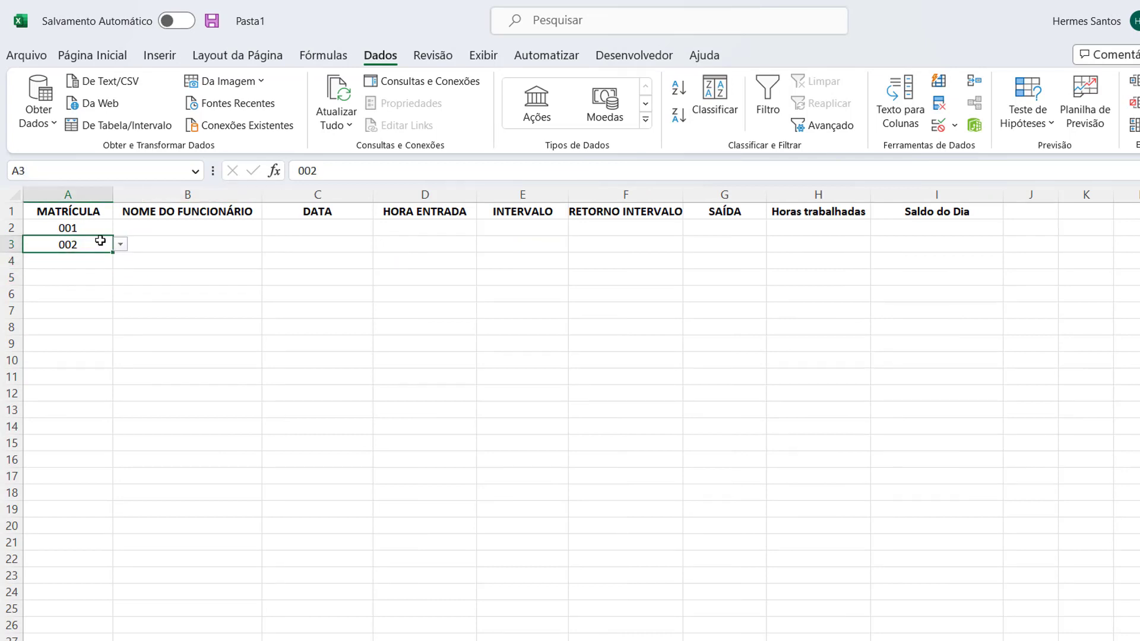
key(Delete)
click(92, 229)
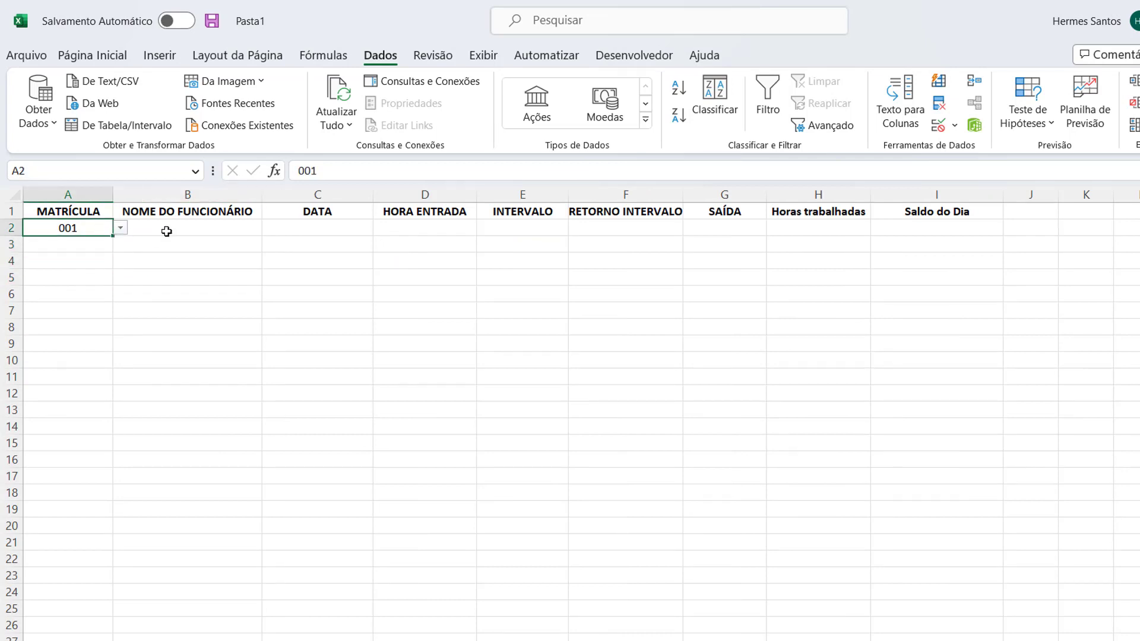
Step: Widen the NOME DO FUNCIONÁRIO column further to make room for full employee names
click(166, 231)
click(78, 228)
drag(262, 195, 335, 213)
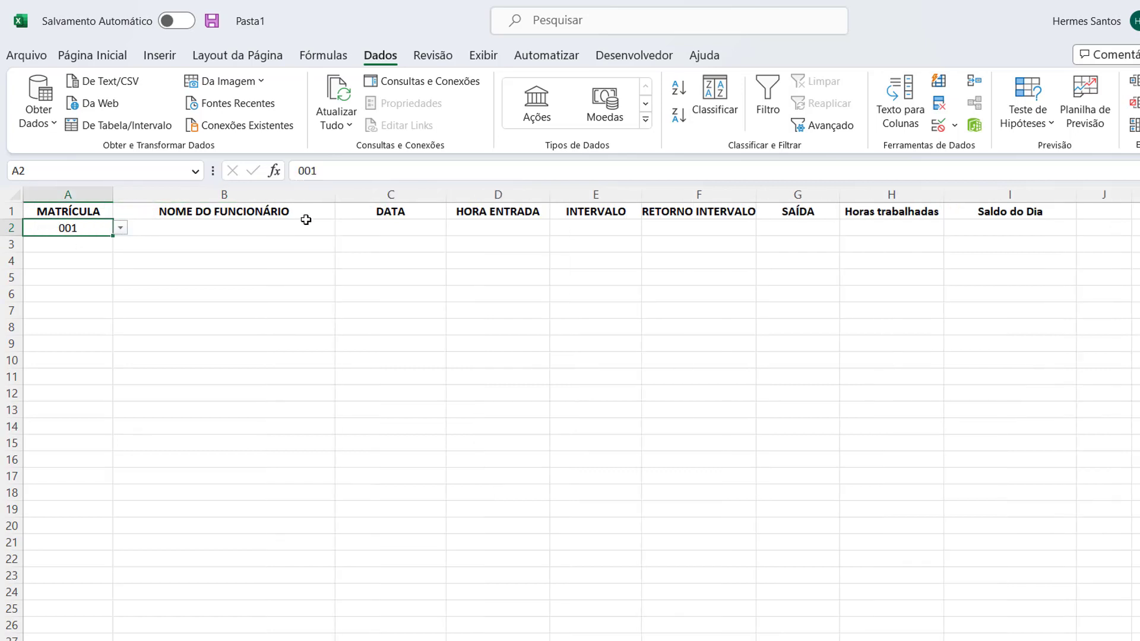
Step: Enter the lookup formula =PROCV(A2;funcionarios;2;0) in cell B2 to return the employee's name from the registration number
click(241, 228)
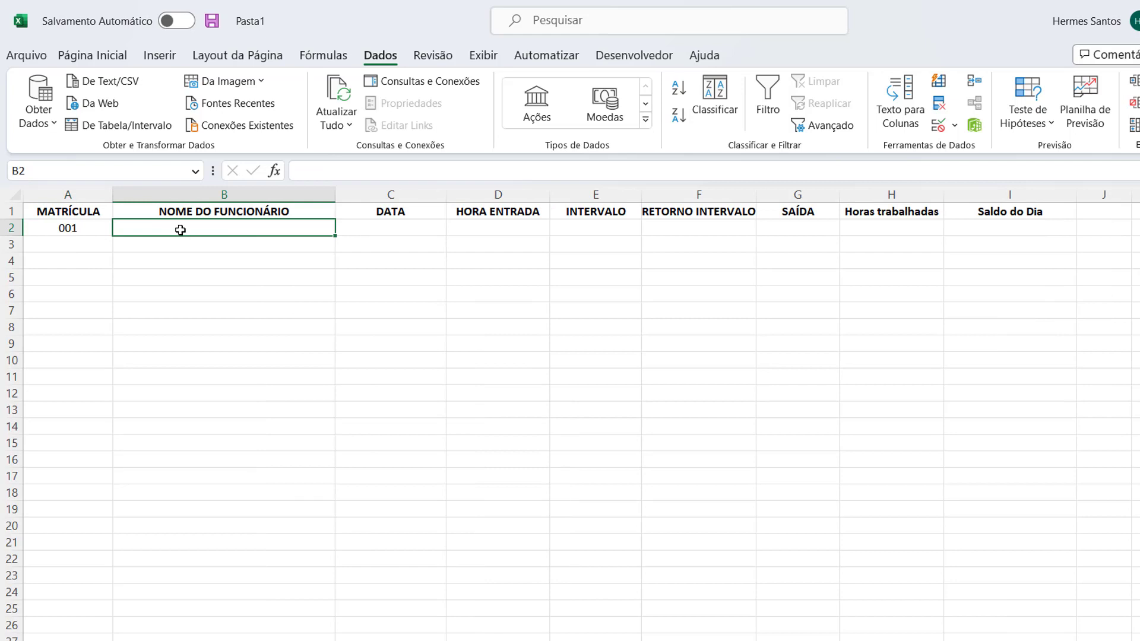
double_click(180, 230)
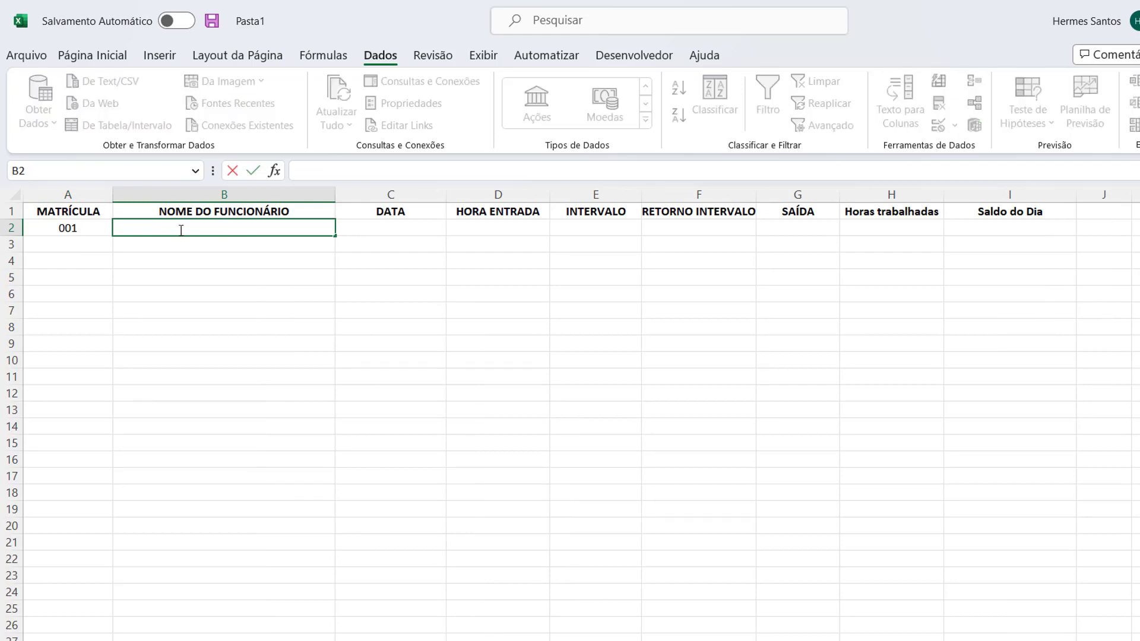
text(=)
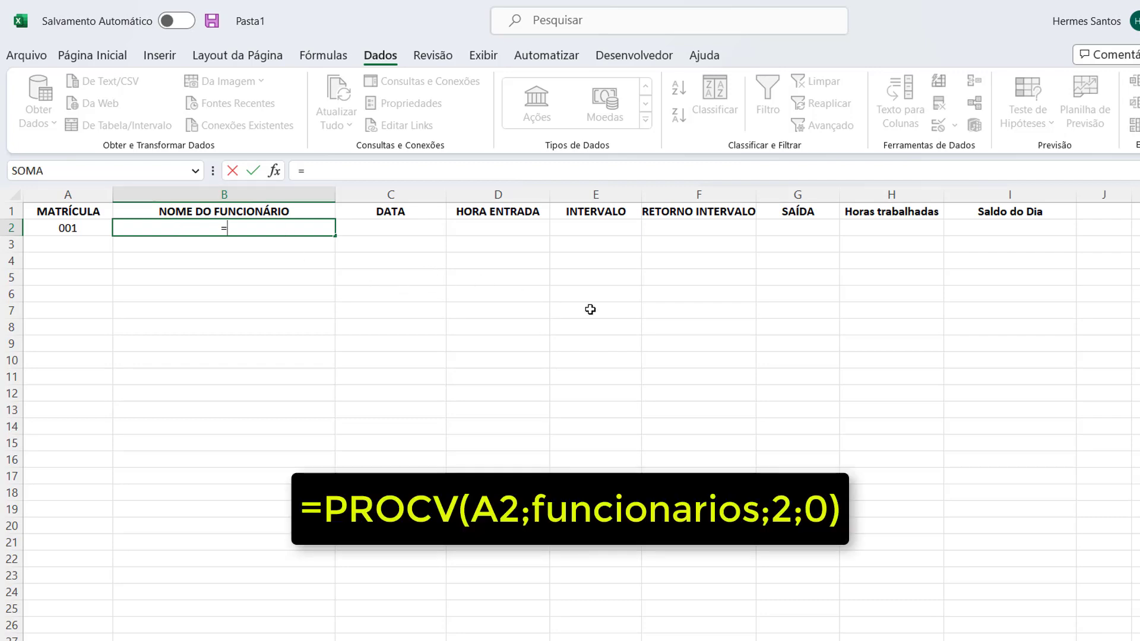
text(PROCV()
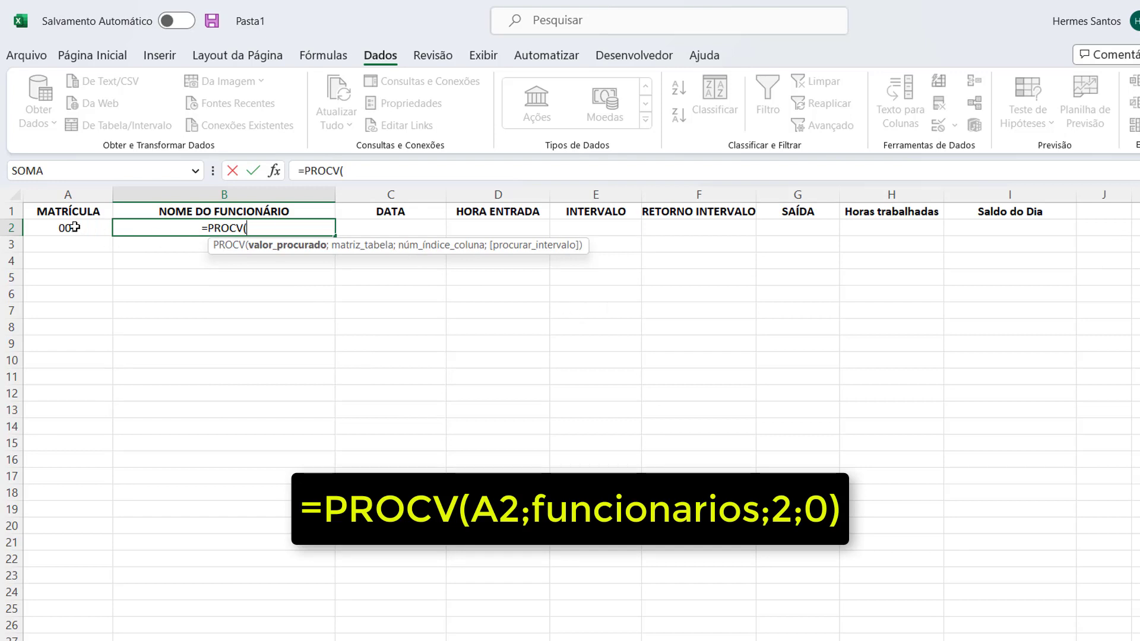
click(72, 228)
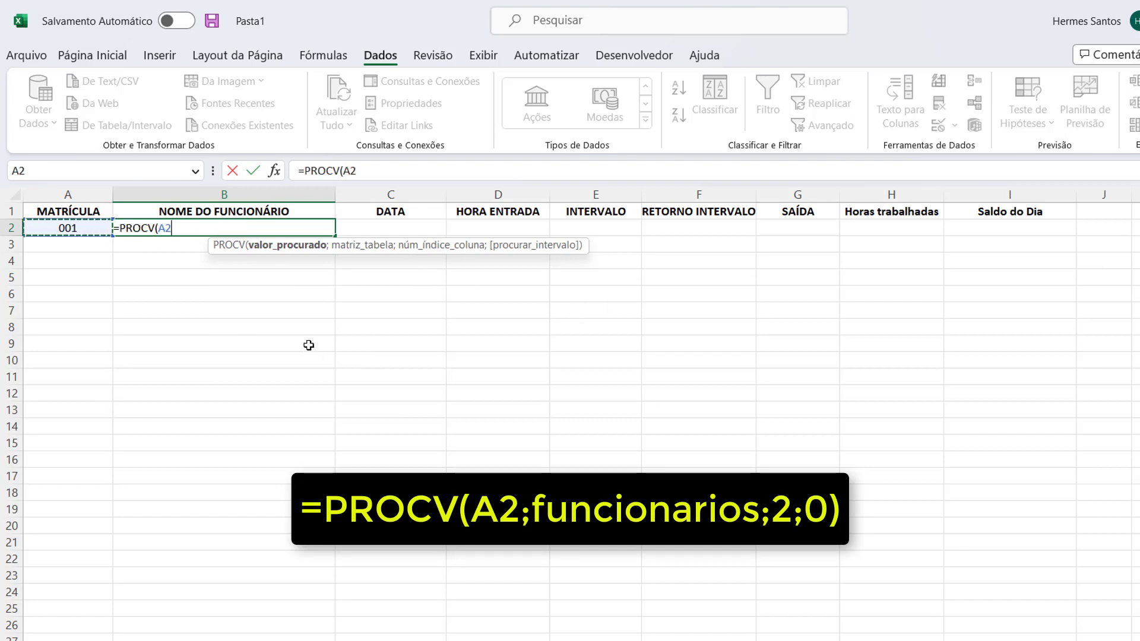
text(;)
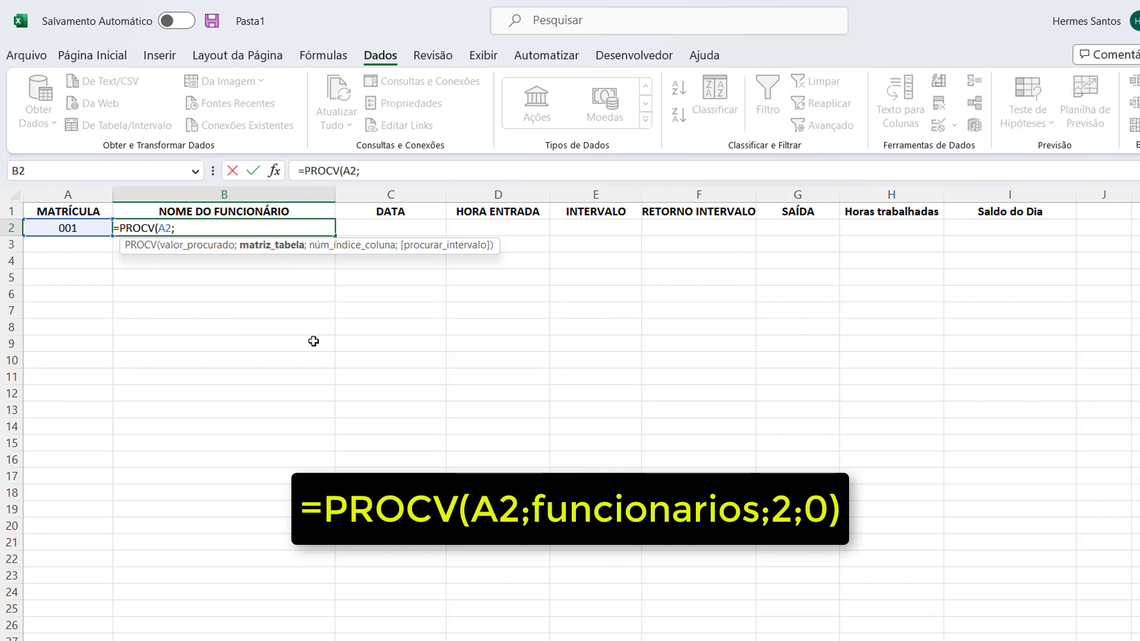
text(fun)
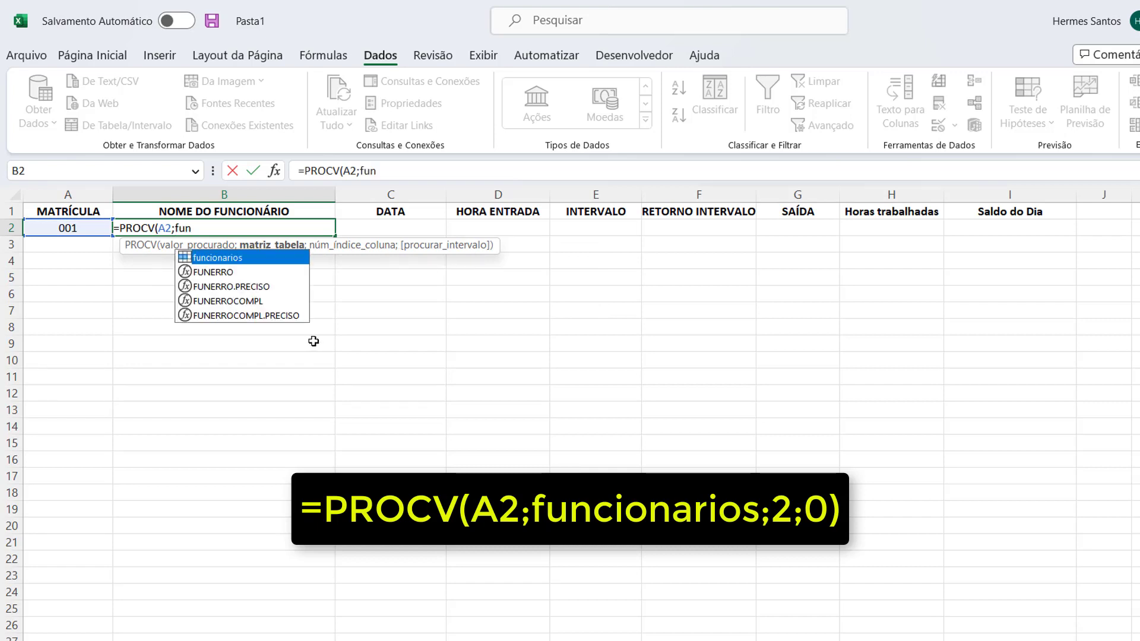
key(Tab)
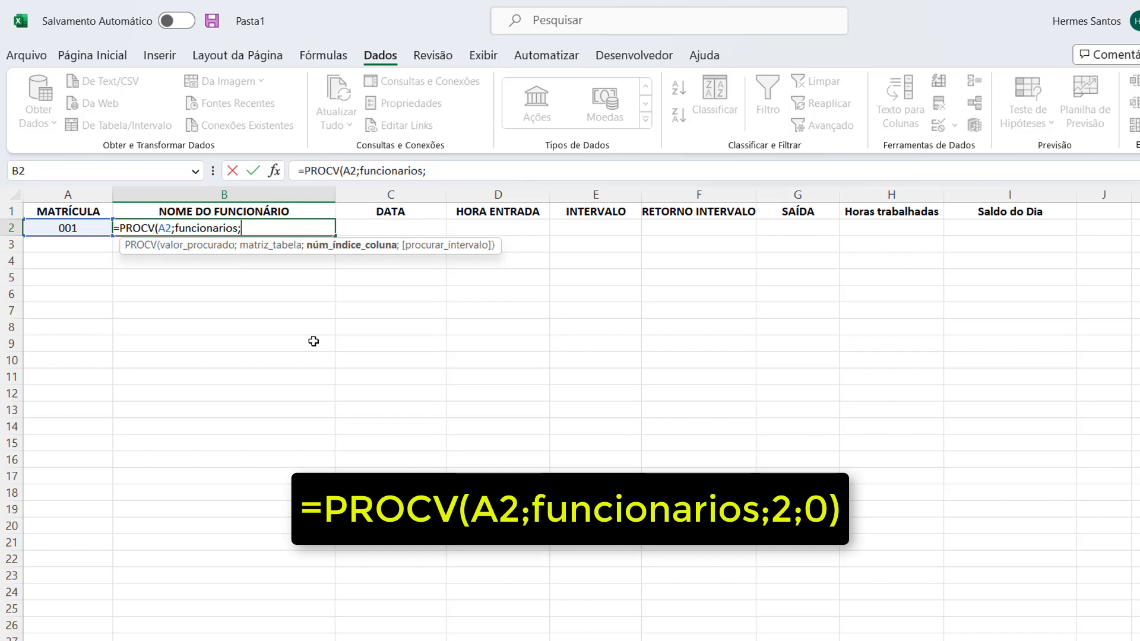
text(2)
text(;)
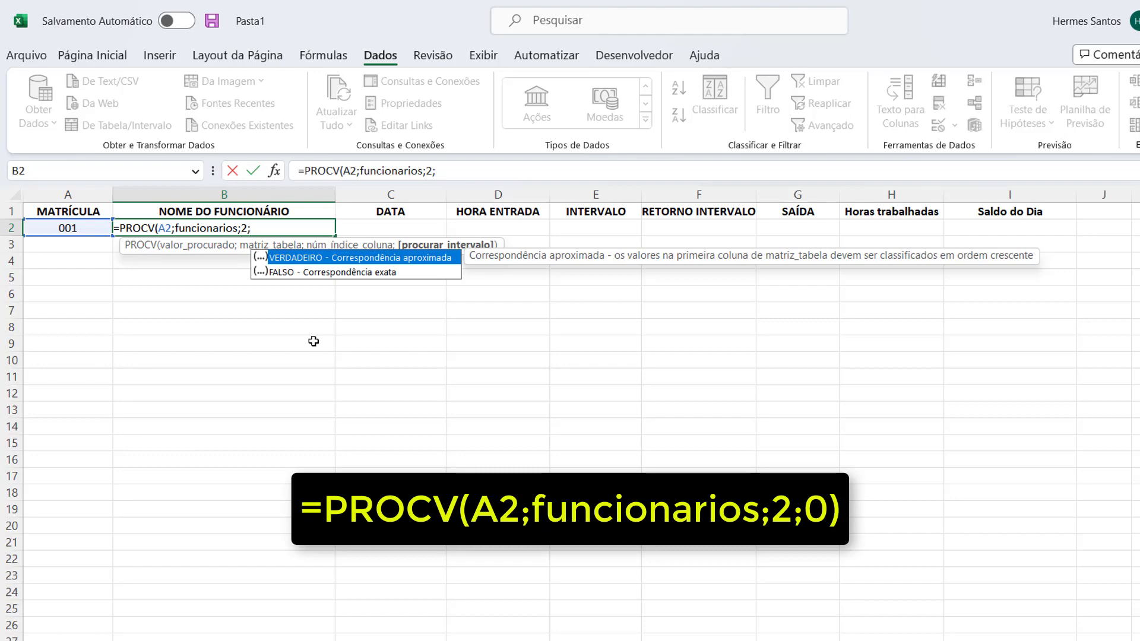
text(0))
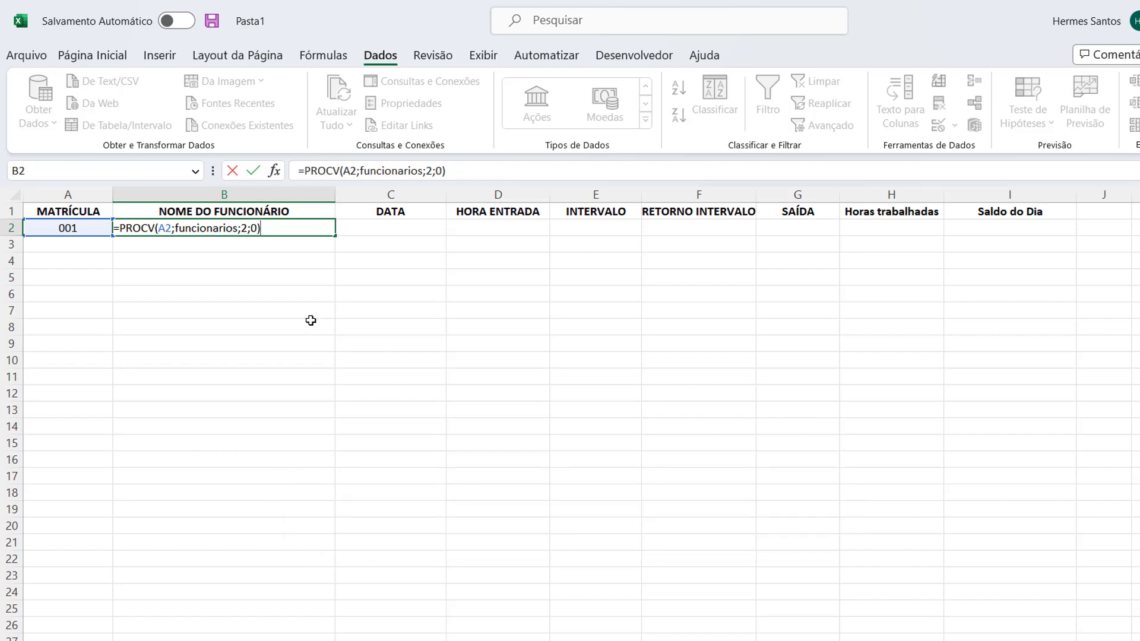
key(Return)
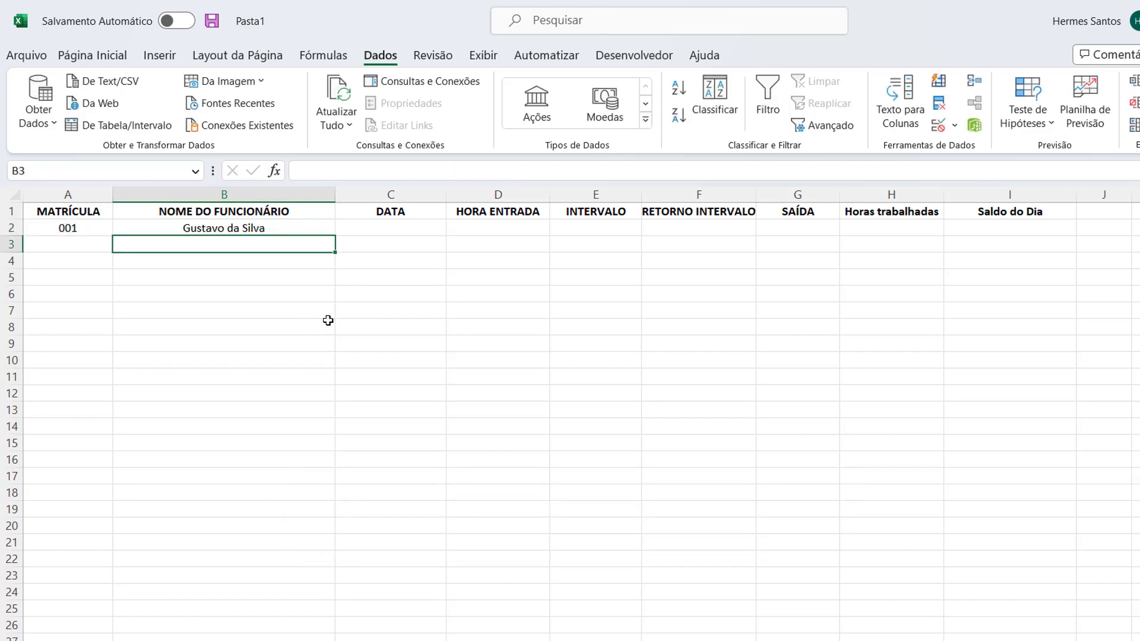
Step: Test the name lookup by choosing the second and third registration numbers in A2, and return A2 to 001
click(90, 225)
click(119, 230)
click(89, 256)
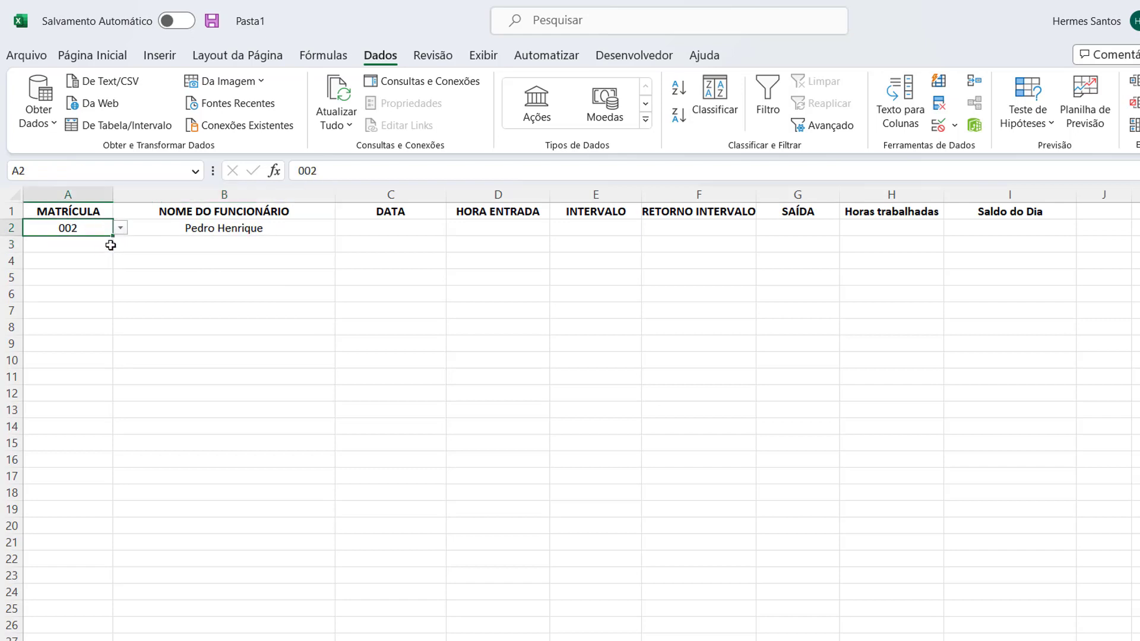
click(119, 230)
click(95, 273)
click(121, 229)
click(80, 245)
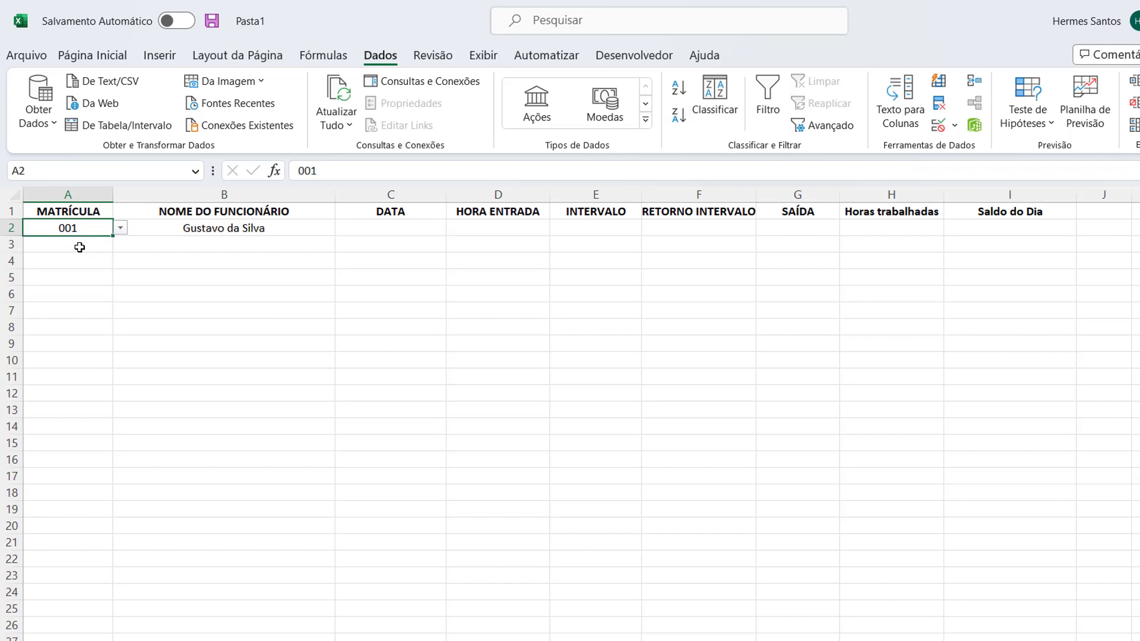
click(302, 230)
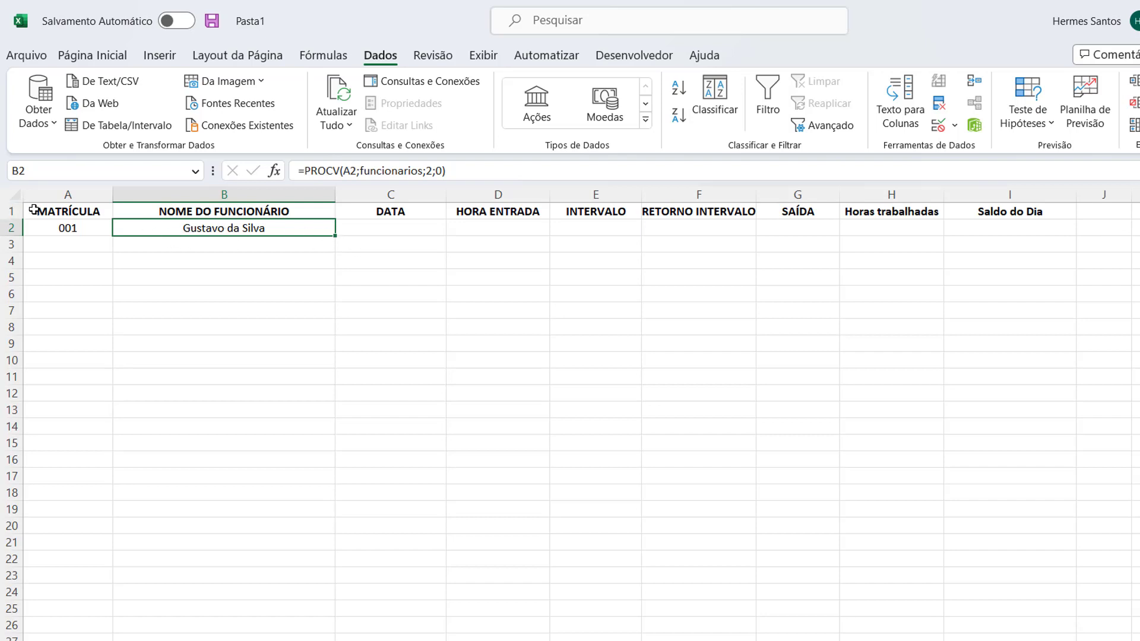
Step: Clear cell A2 to check the lookup with no registration number, and choose 001 again from its list
click(59, 226)
key(Delete)
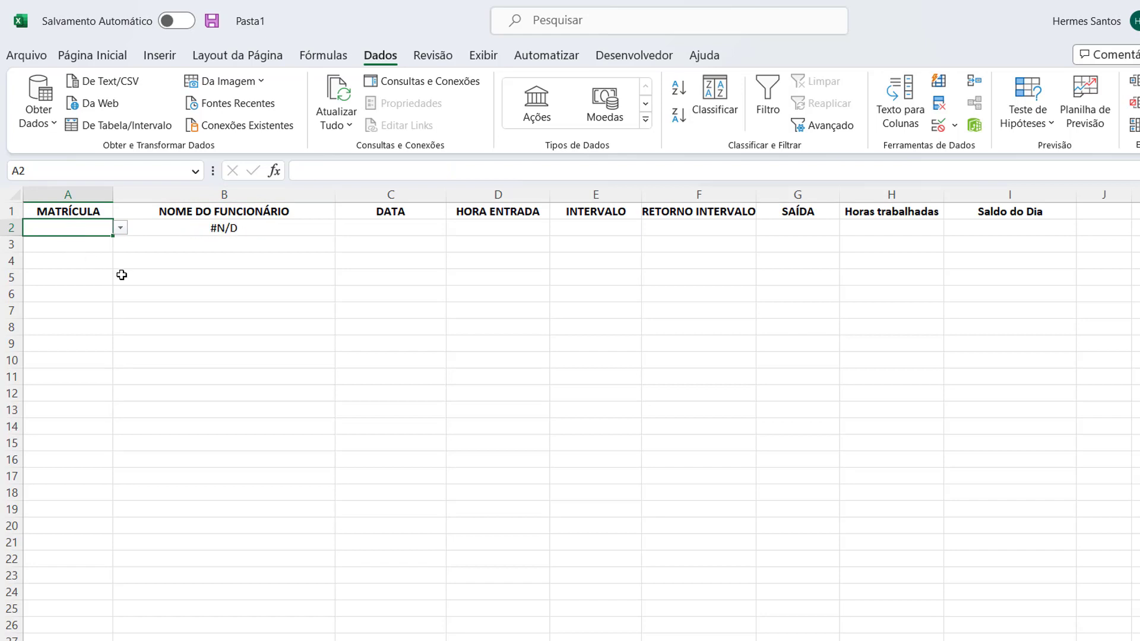
click(119, 272)
click(95, 231)
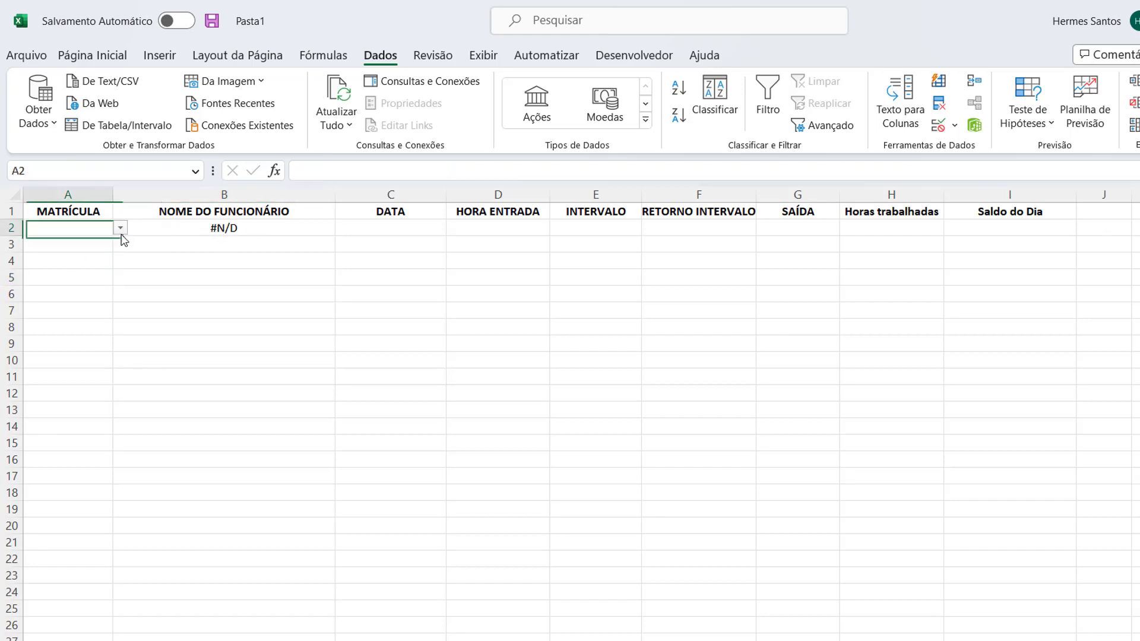
click(121, 228)
click(84, 246)
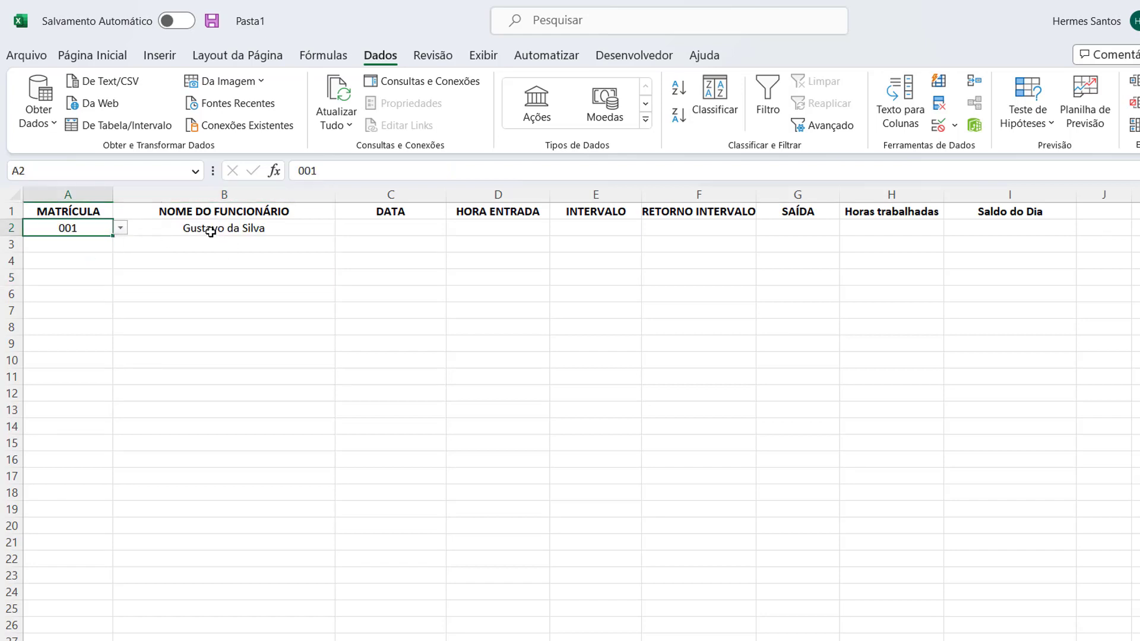
Step: Wrap the B2 lookup in SEERRO with an empty-text fallback, making it =SEERRO(PROCV(A2;funcionarios;2;0);"")
click(213, 229)
click(303, 171)
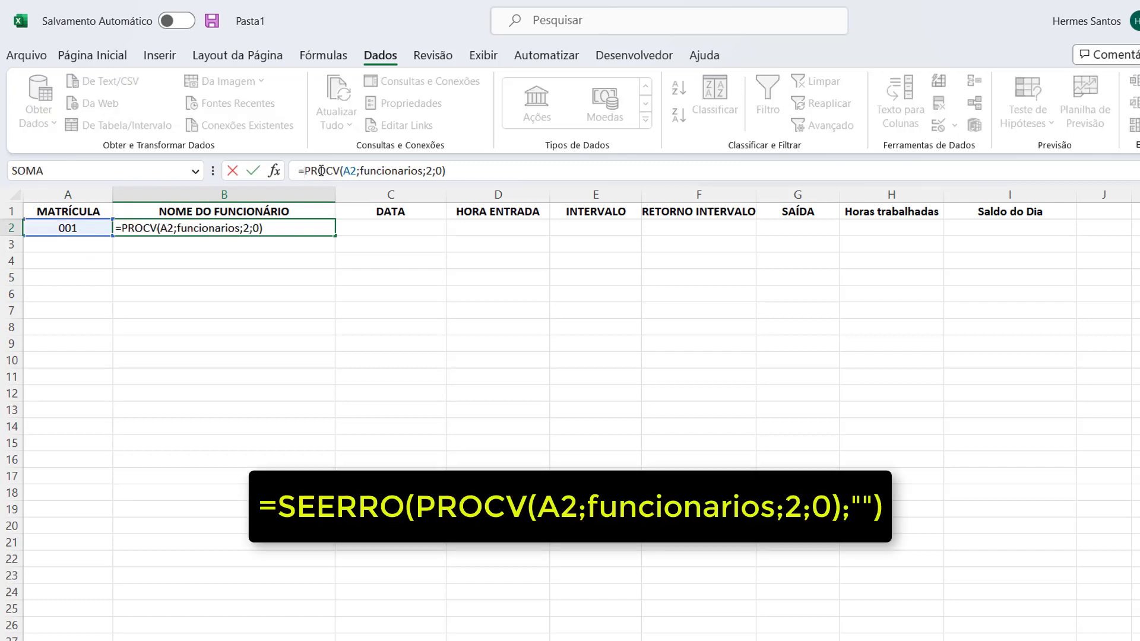
text(SE)
key(Down)
key(Down)
key(Down)
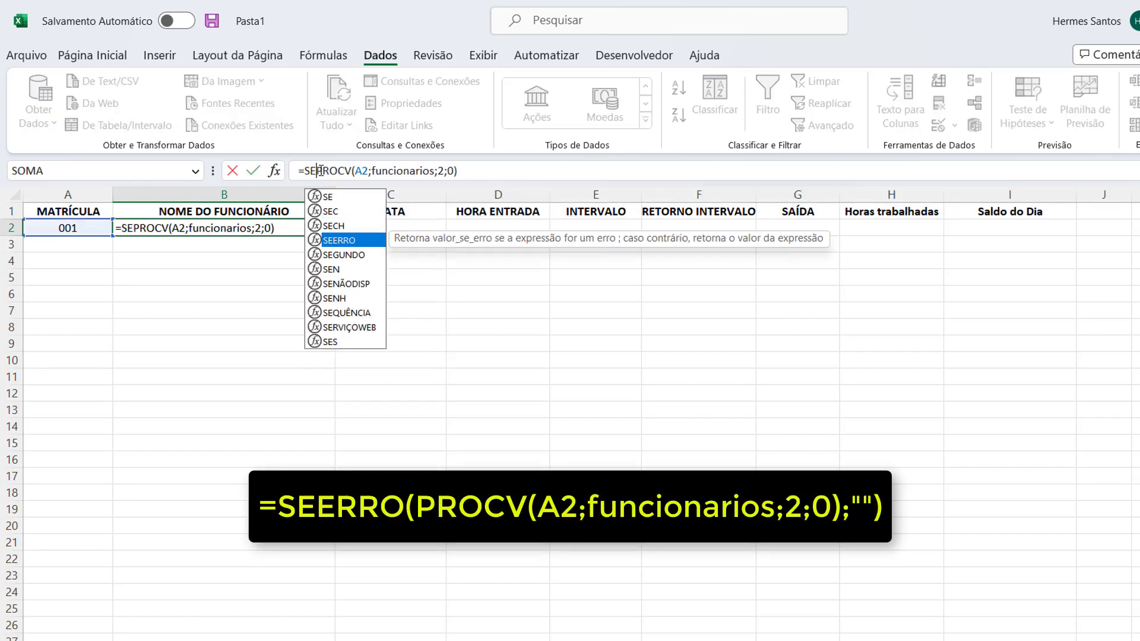
key(Tab)
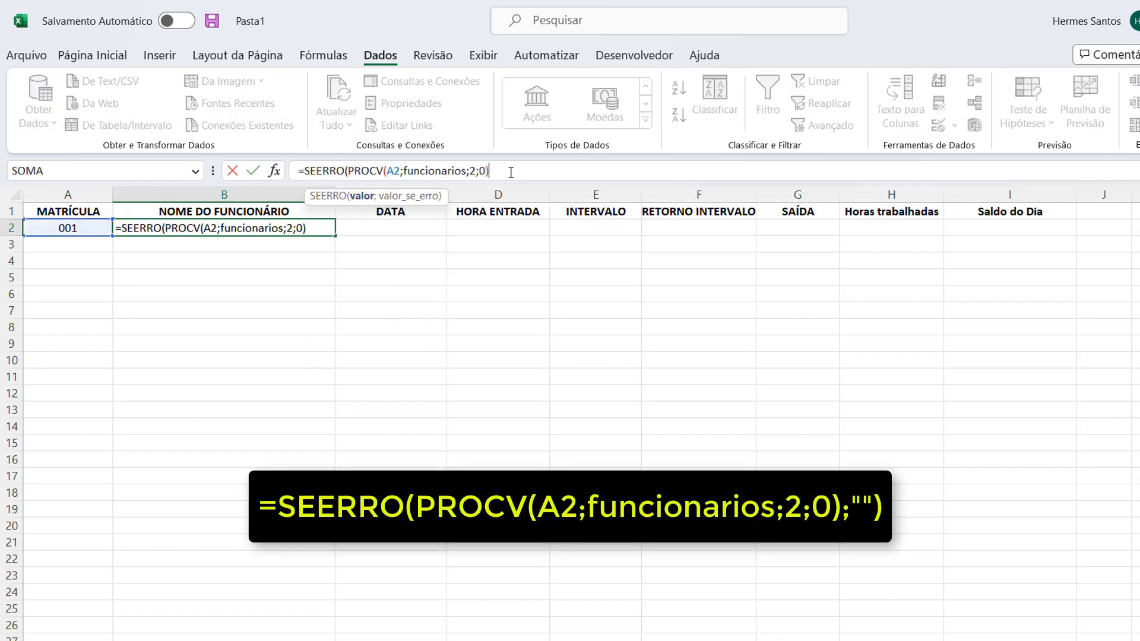
text(;)
text())
key(Return)
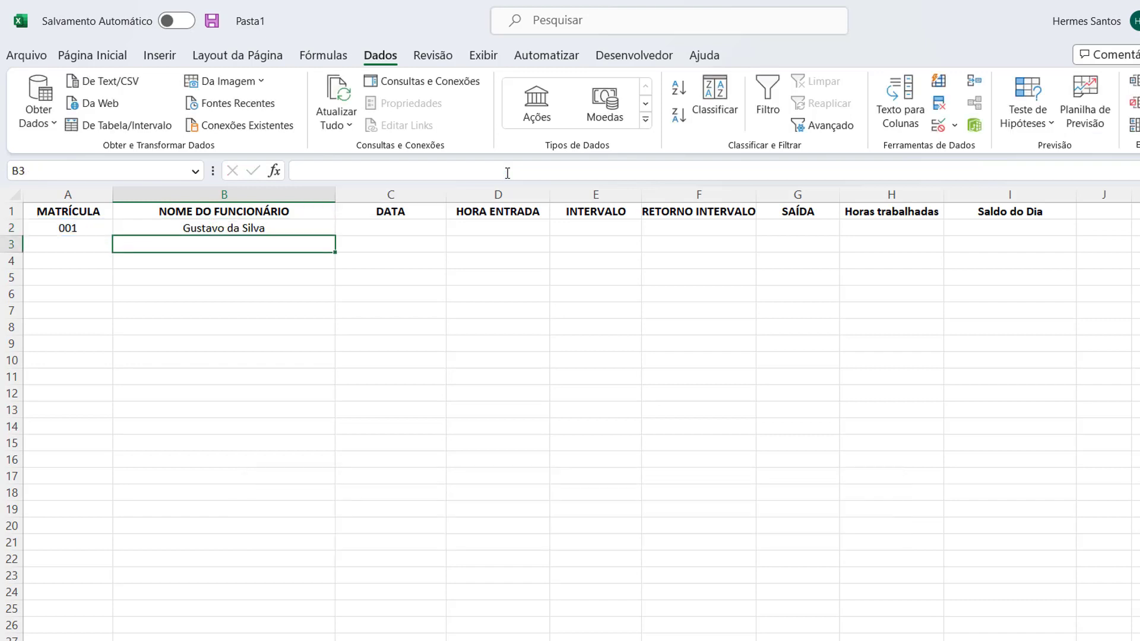
Step: Fill the B2 name-lookup formula down the NOME DO FUNCIONÁRIO column to row 500
click(321, 228)
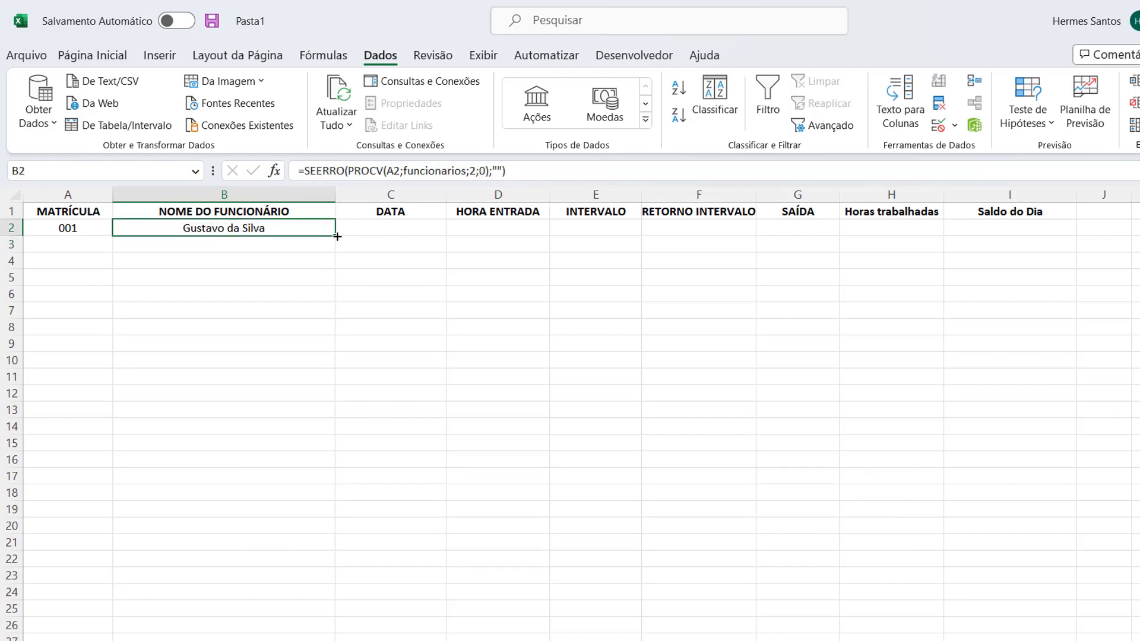
drag(336, 264, 286, 451)
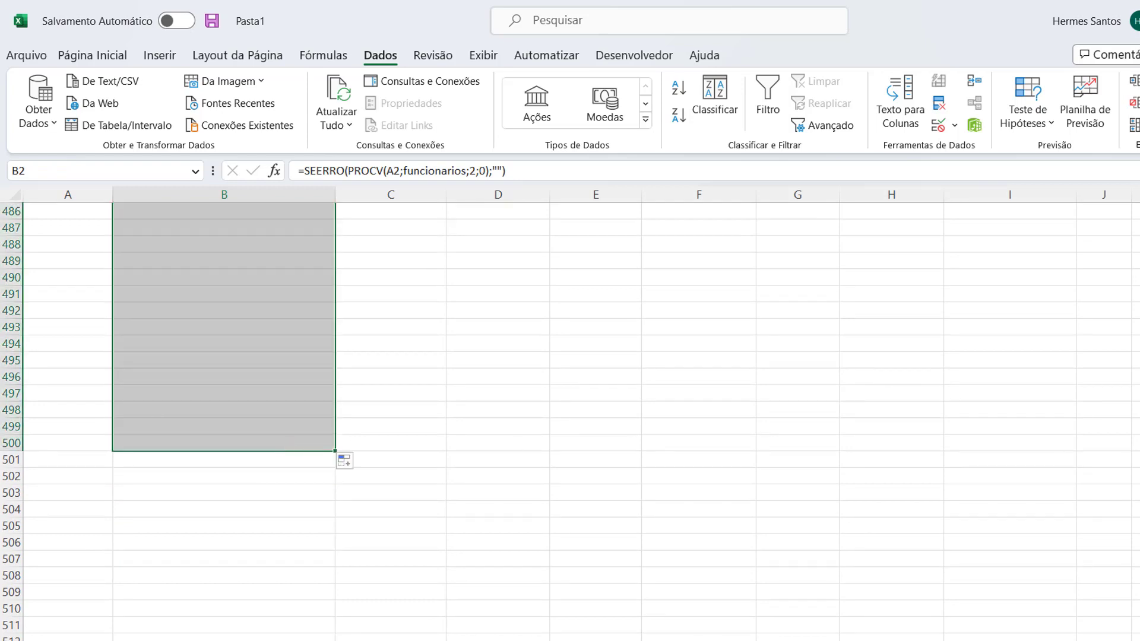
scroll(570, 415, up, 9)
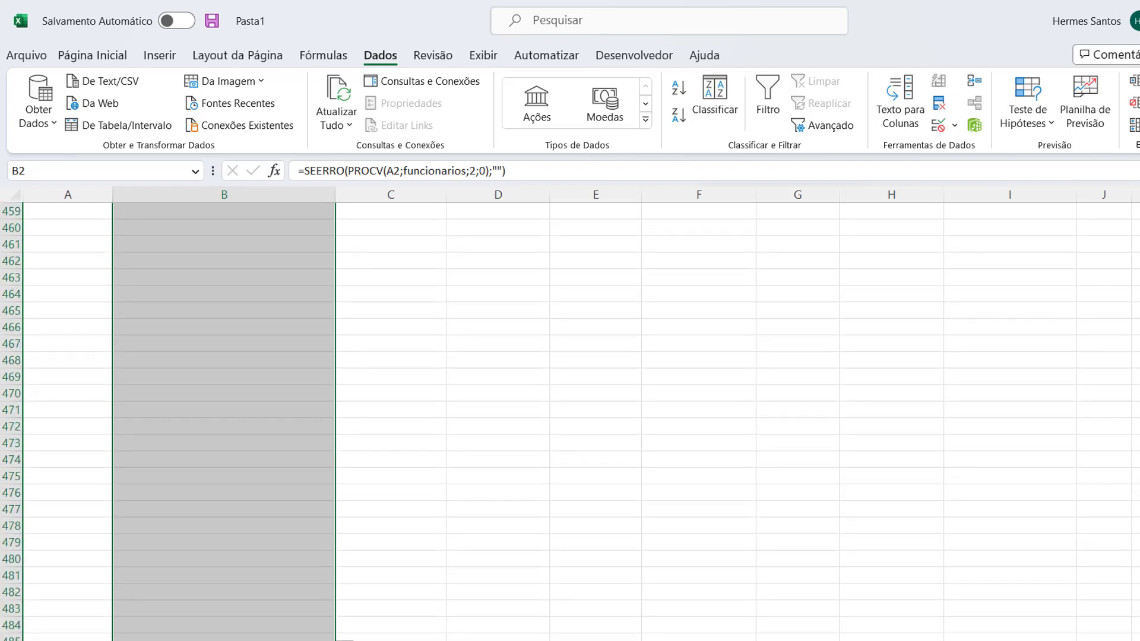
scroll(570, 422, up, 20)
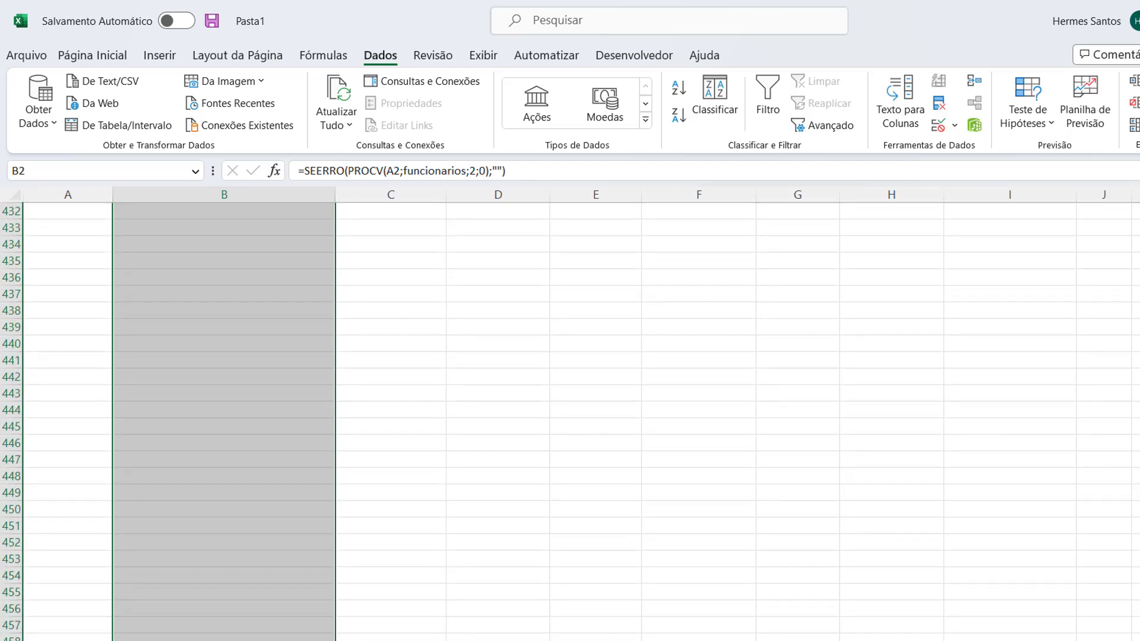
scroll(475, 356, up, 20)
click(471, 340)
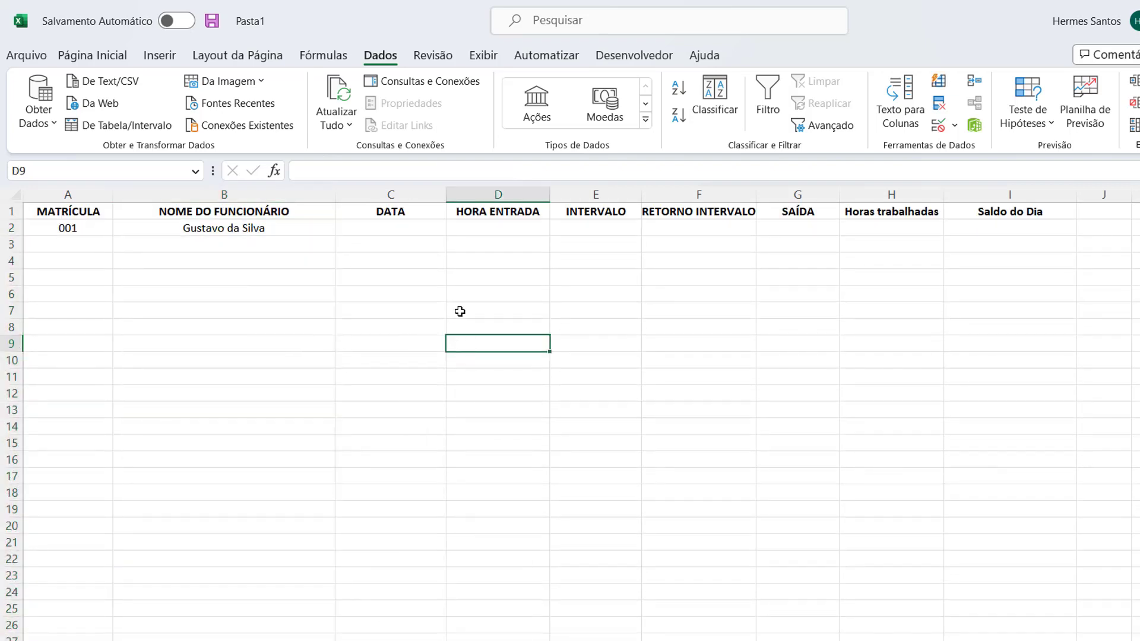
Step: Apply the Data number format to the entire DATA column
click(415, 196)
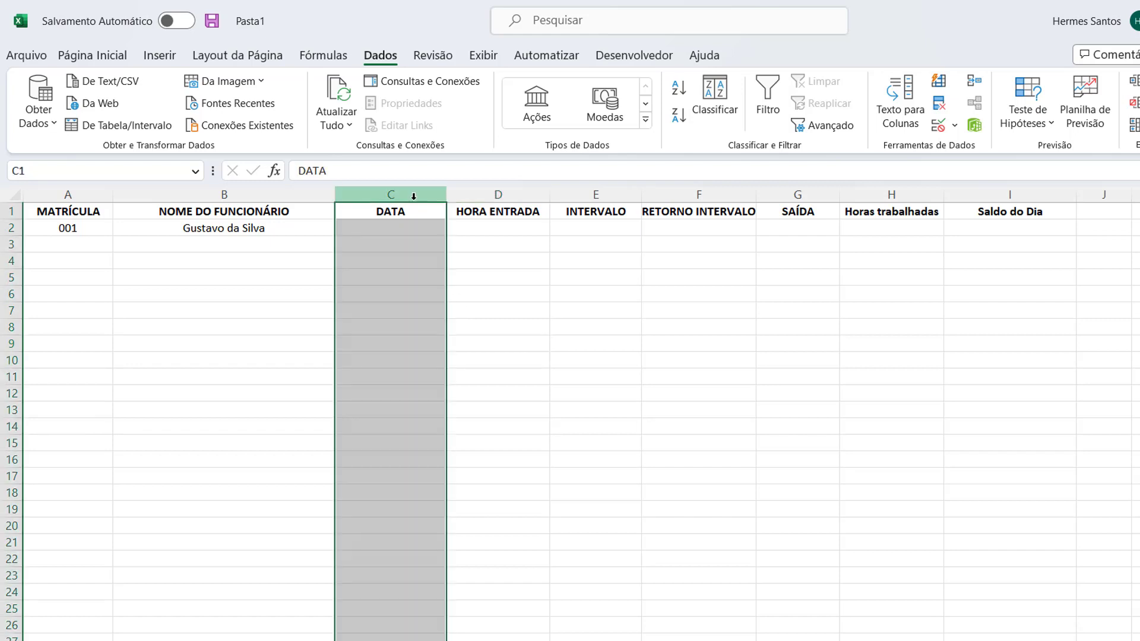
click(93, 55)
click(741, 91)
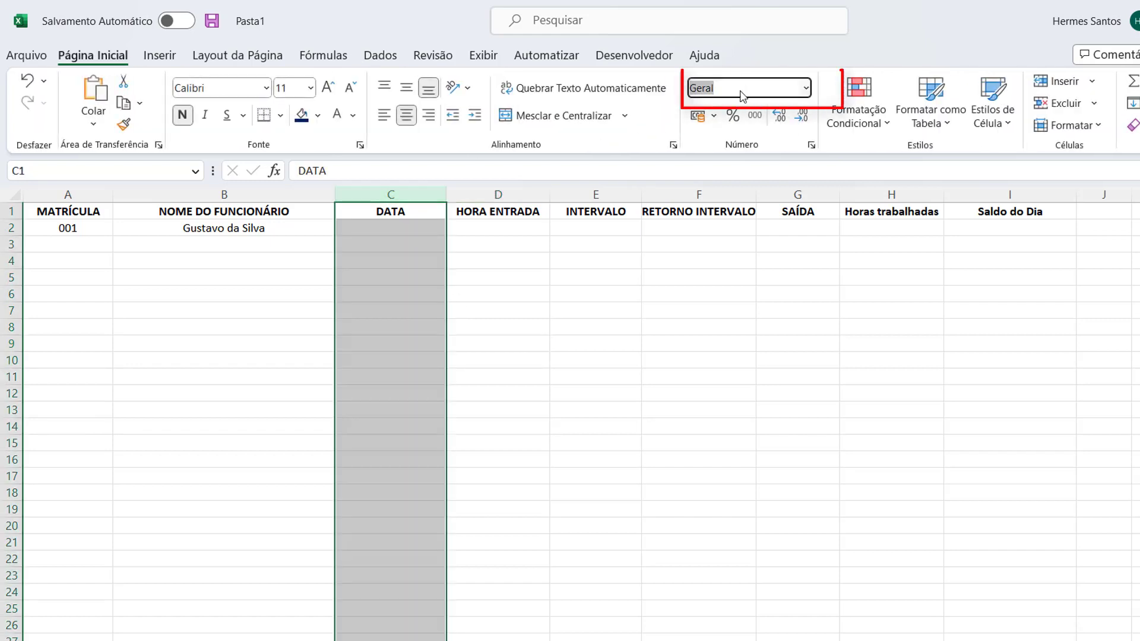
text(Data)
key(Return)
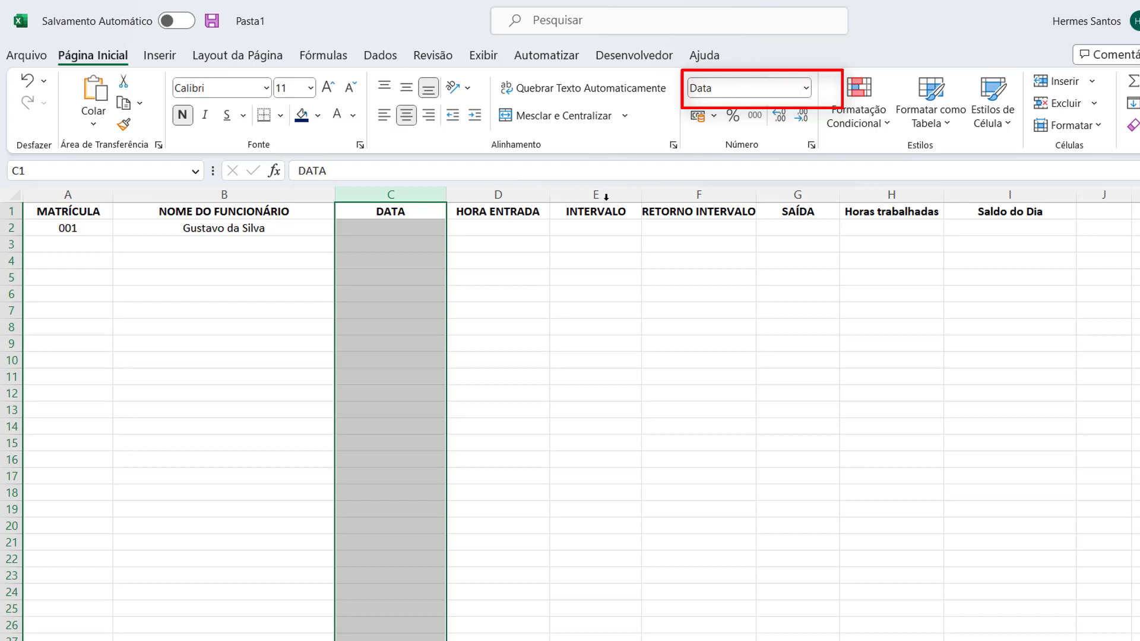
Step: Apply the custom hh:mm number format to the columns from HORA ENTRADA through Saldo do Dia
click(534, 189)
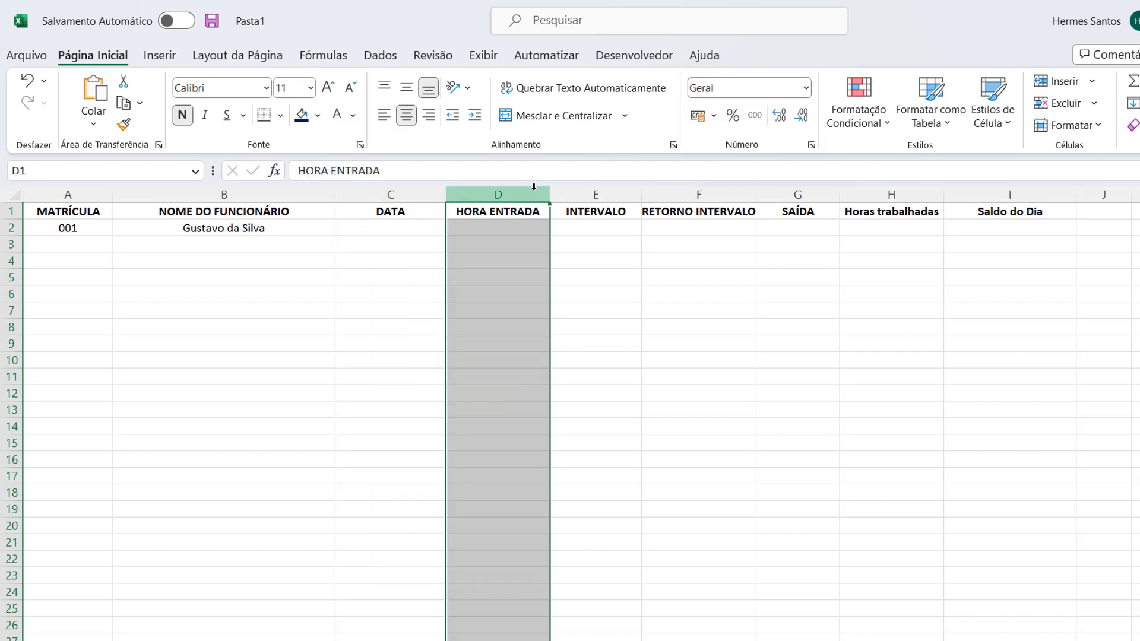
ctrl+click(588, 193)
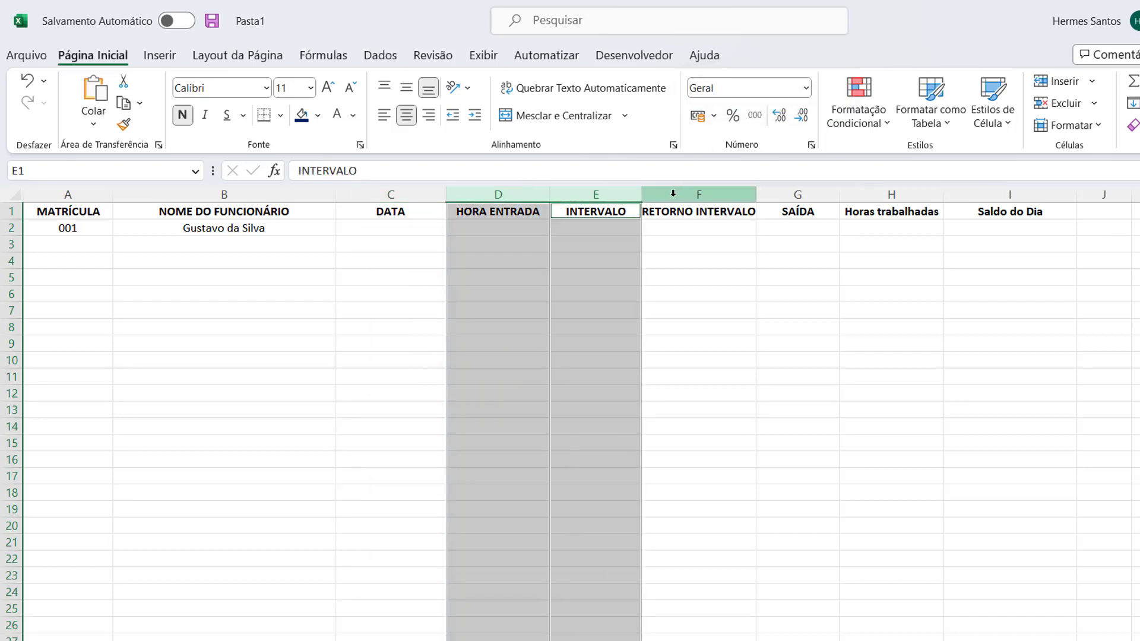
ctrl+click(674, 193)
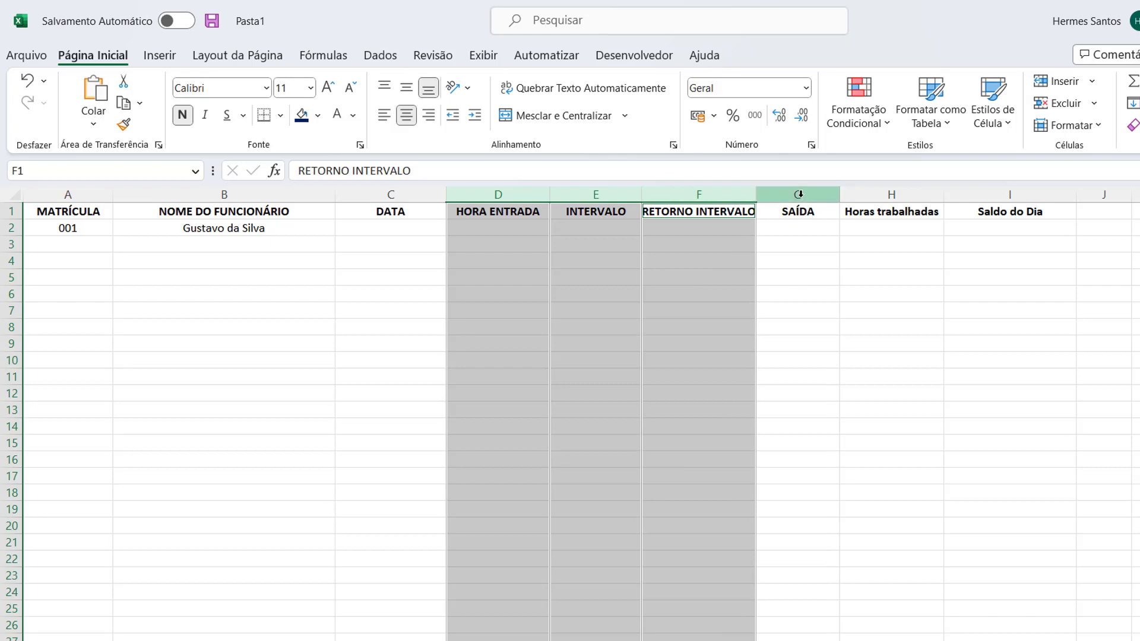
ctrl+click(799, 194)
ctrl+click(894, 194)
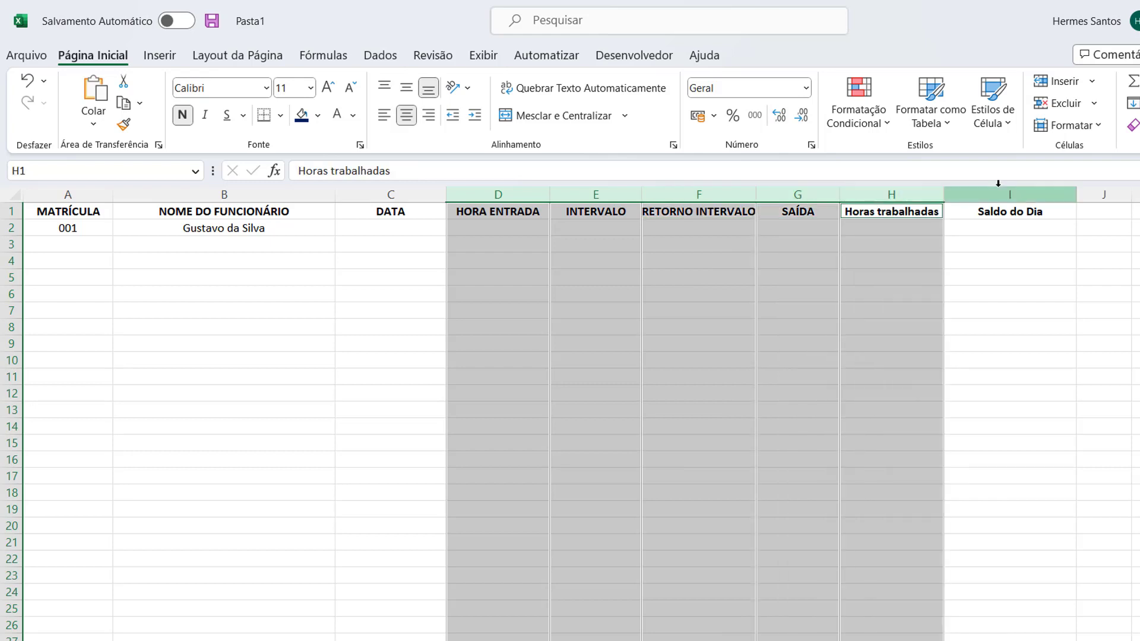
ctrl+click(996, 193)
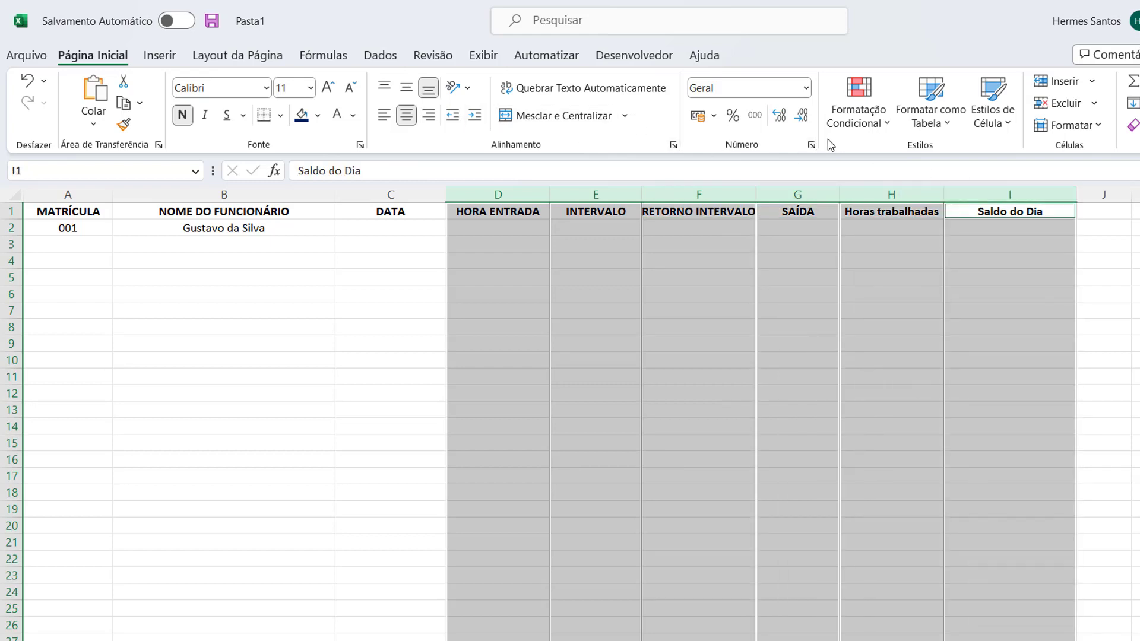
click(812, 145)
click(644, 414)
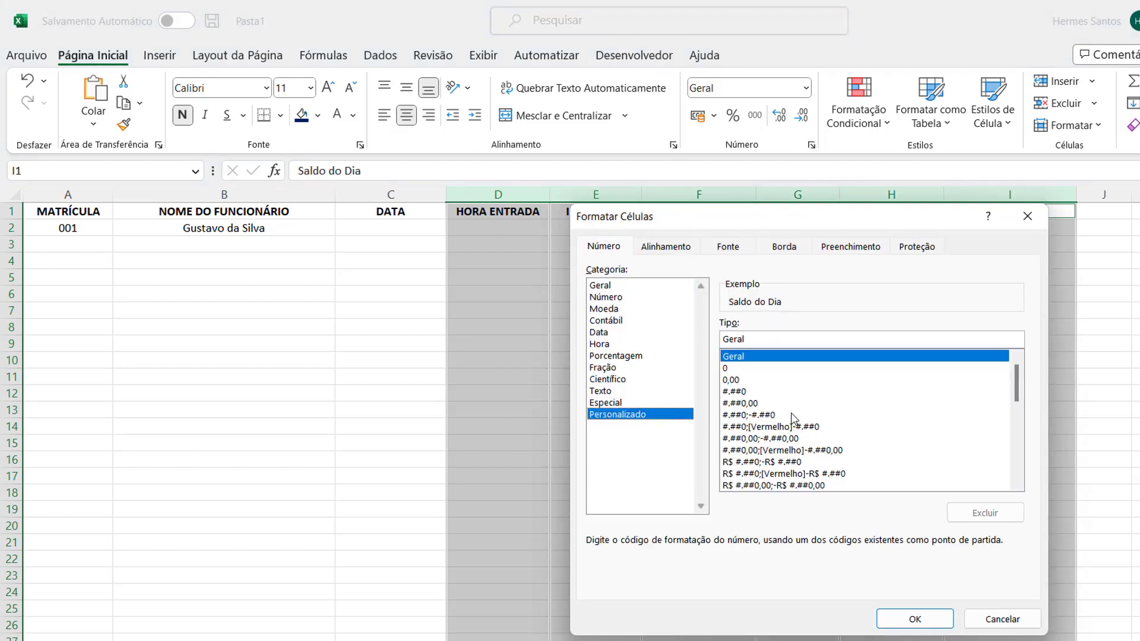
drag(1015, 387, 1004, 437)
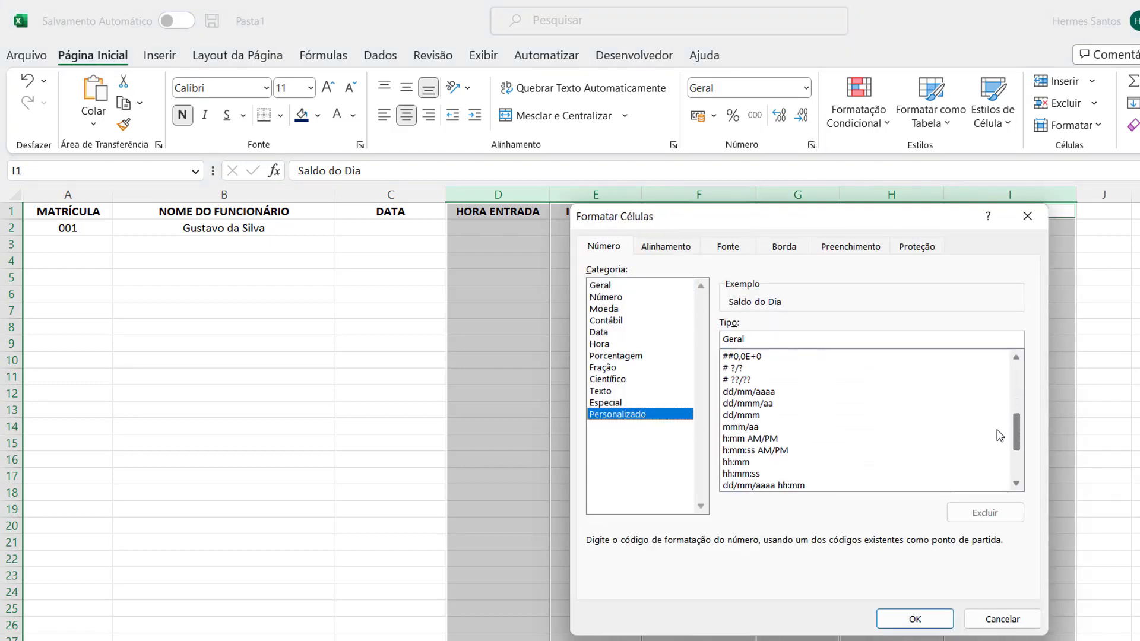
click(736, 462)
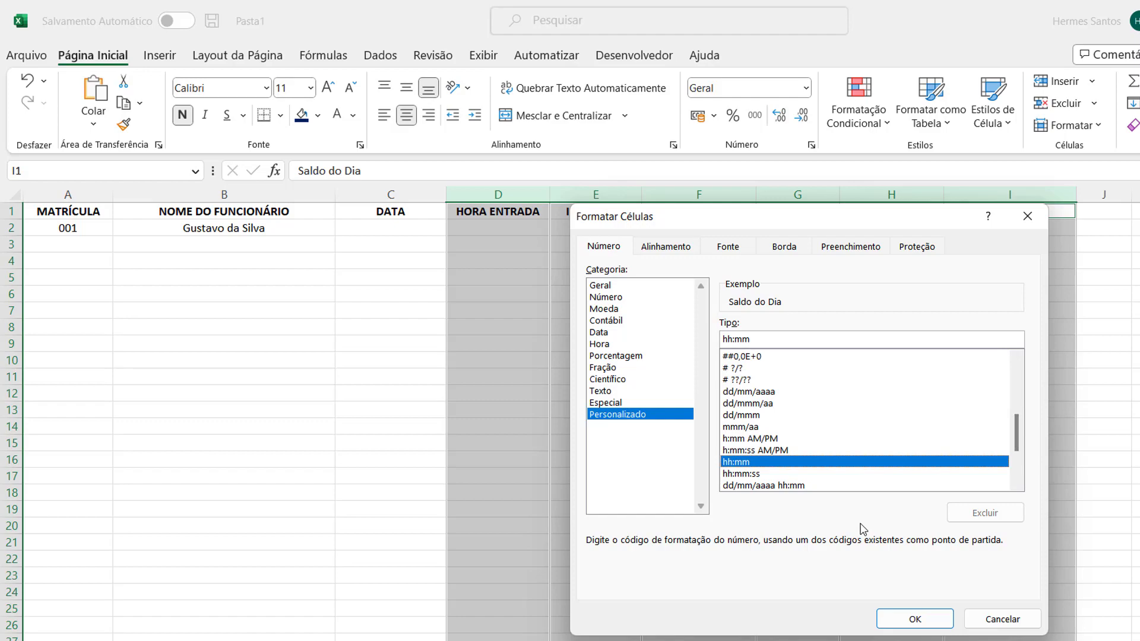
click(915, 618)
click(763, 410)
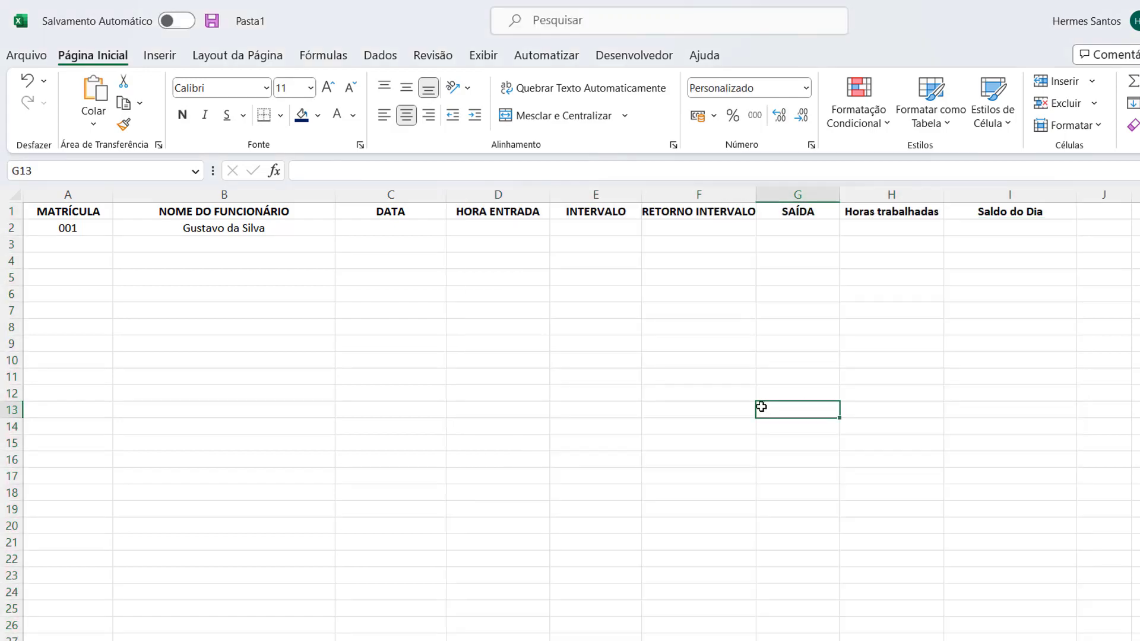
Step: Format the header row A1:I1 with a dark blue fill and white font color
drag(91, 207, 977, 178)
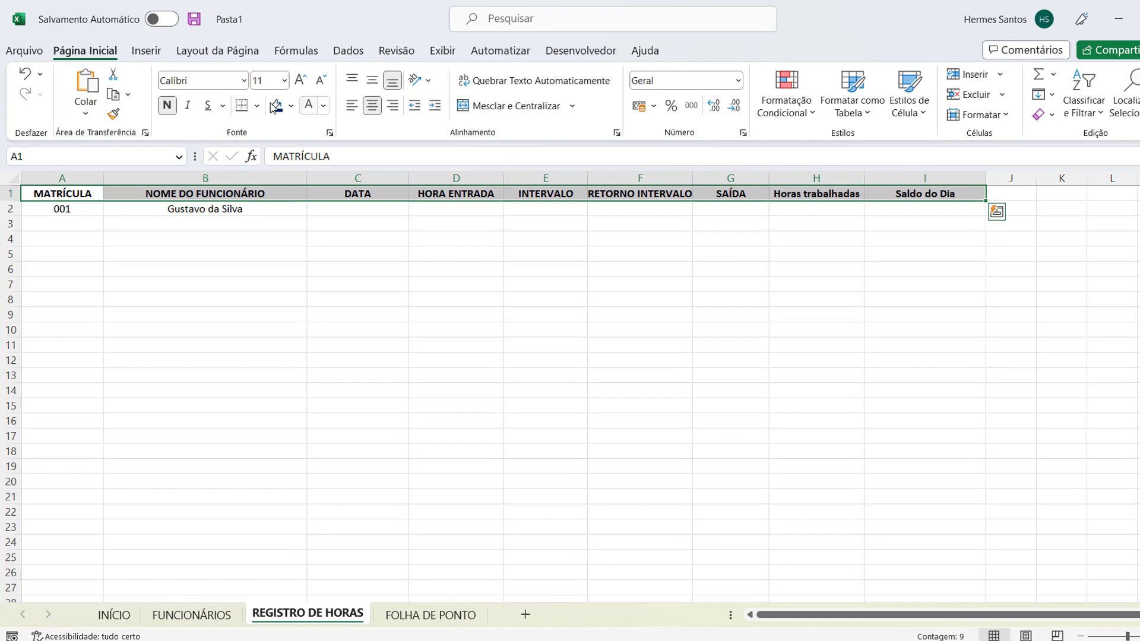
click(274, 106)
click(309, 105)
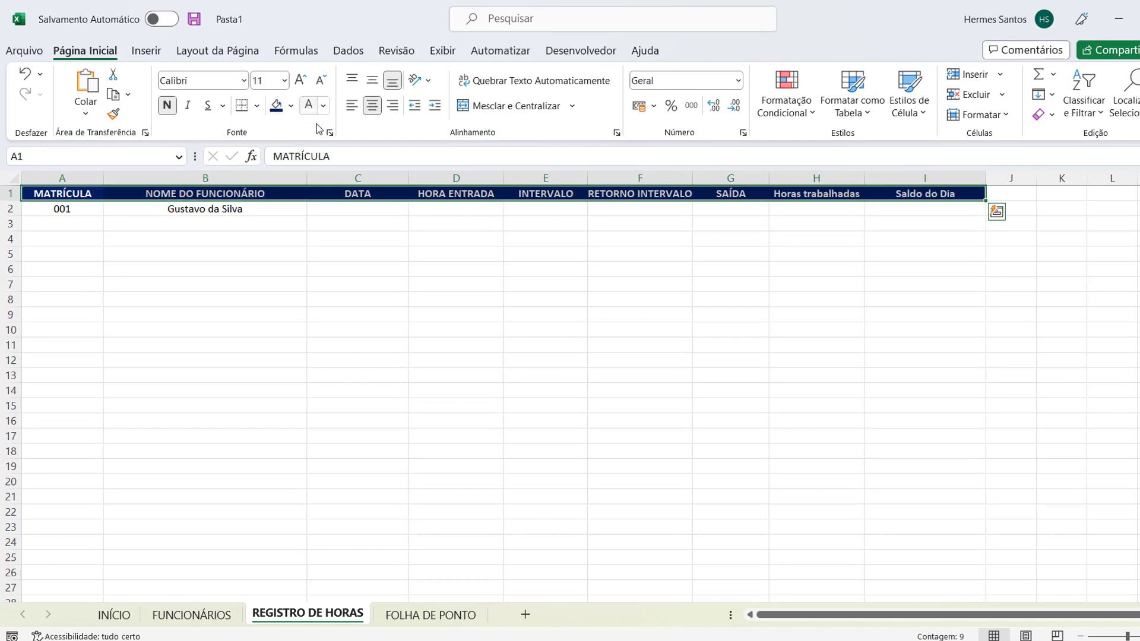
click(356, 264)
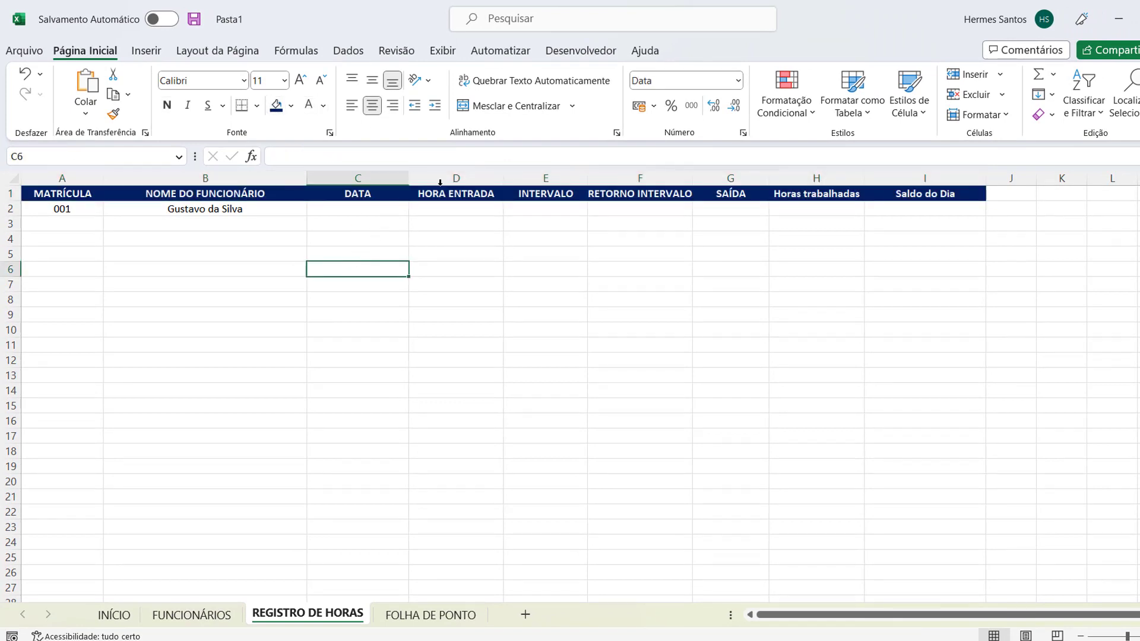
drag(819, 178, 913, 180)
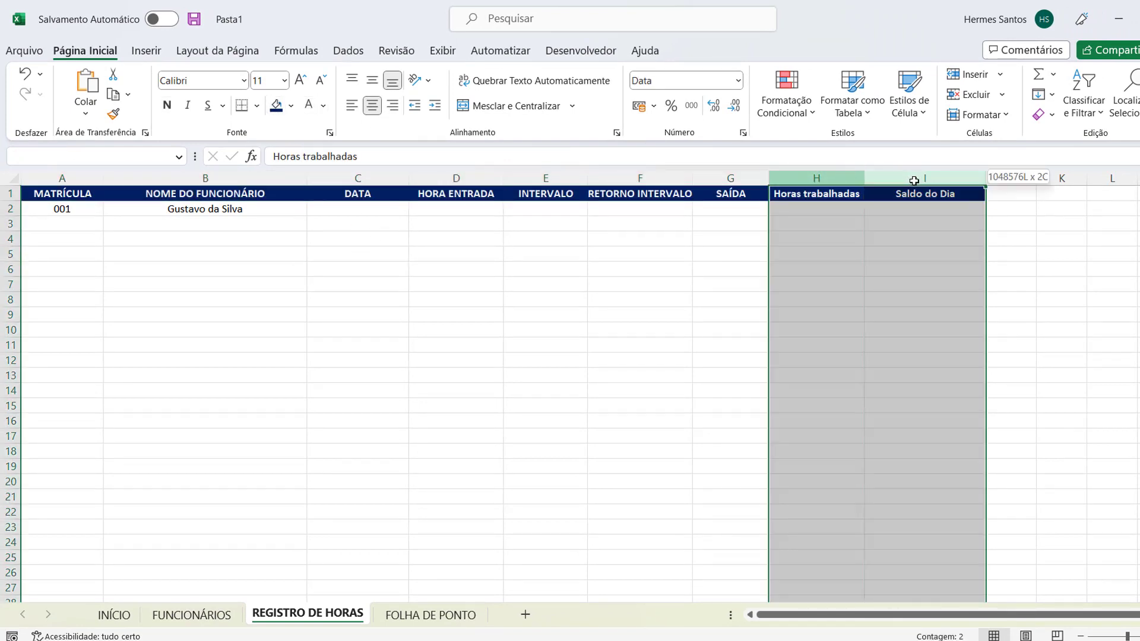
click(950, 254)
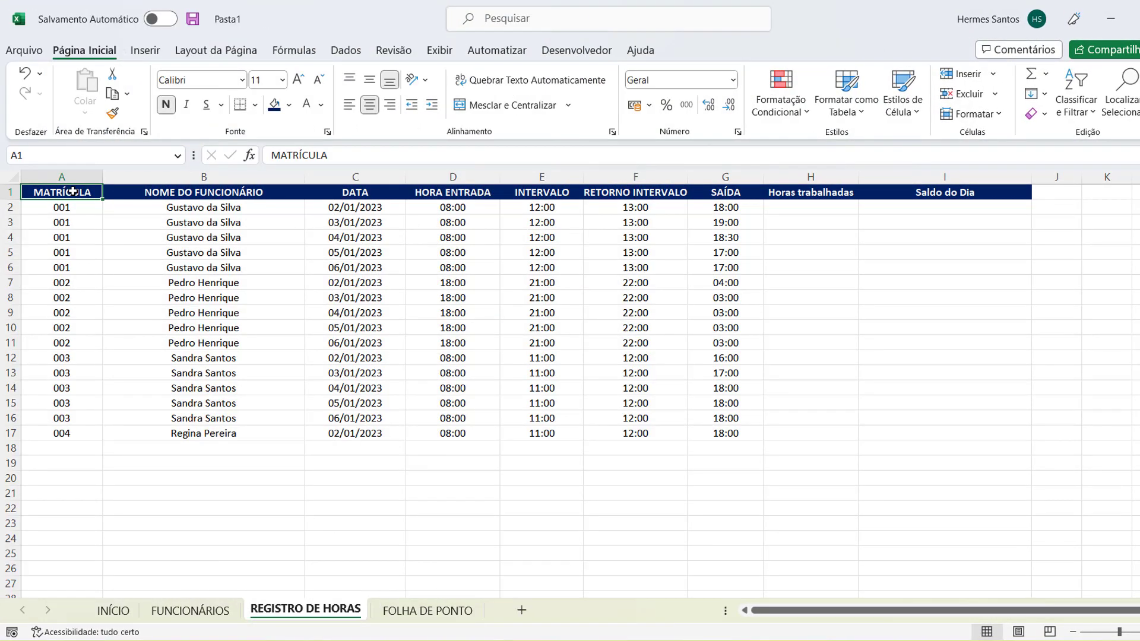
Step: Begin a formula in H2 under Horas trabalhadas that returns empty text when A2 is blank: =SE(A2="";"";
click(808, 204)
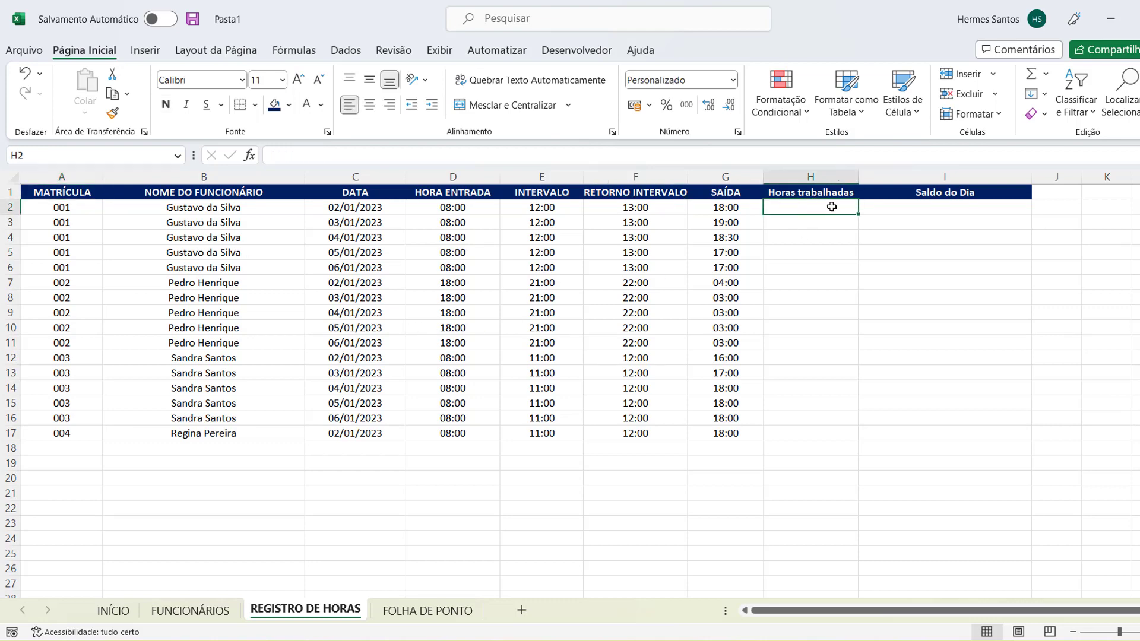
text(=)
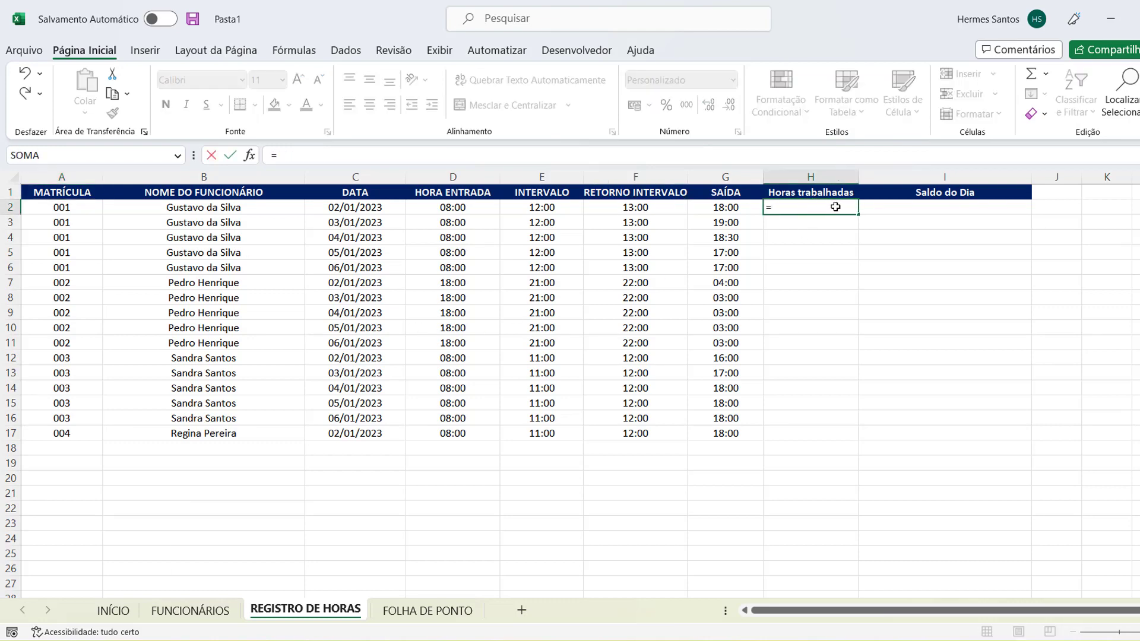
text(SE()
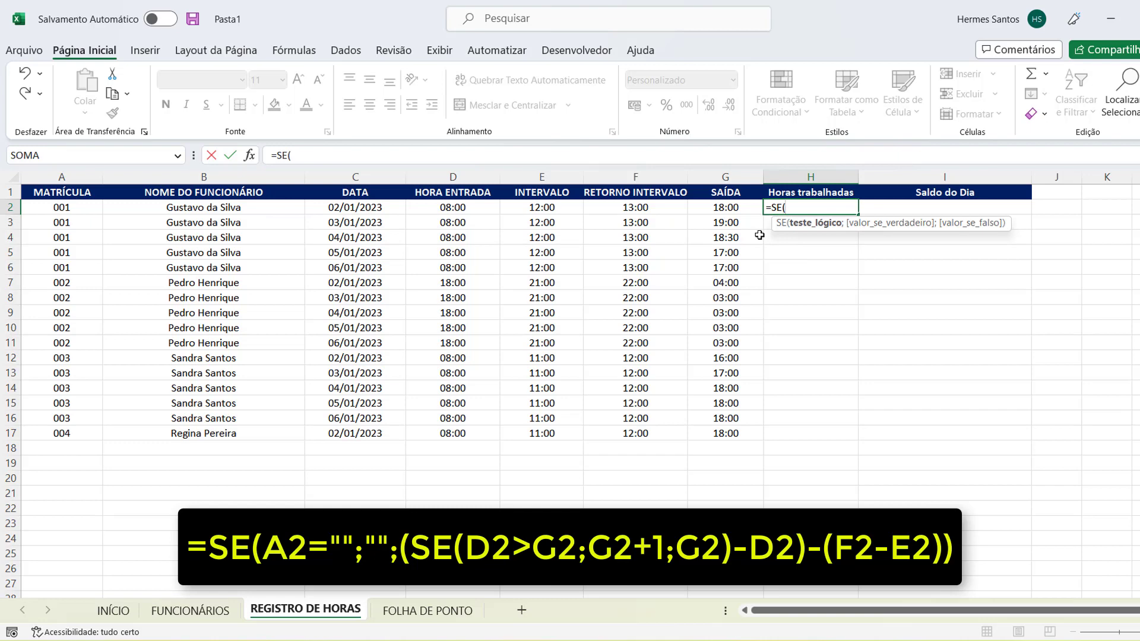
click(62, 205)
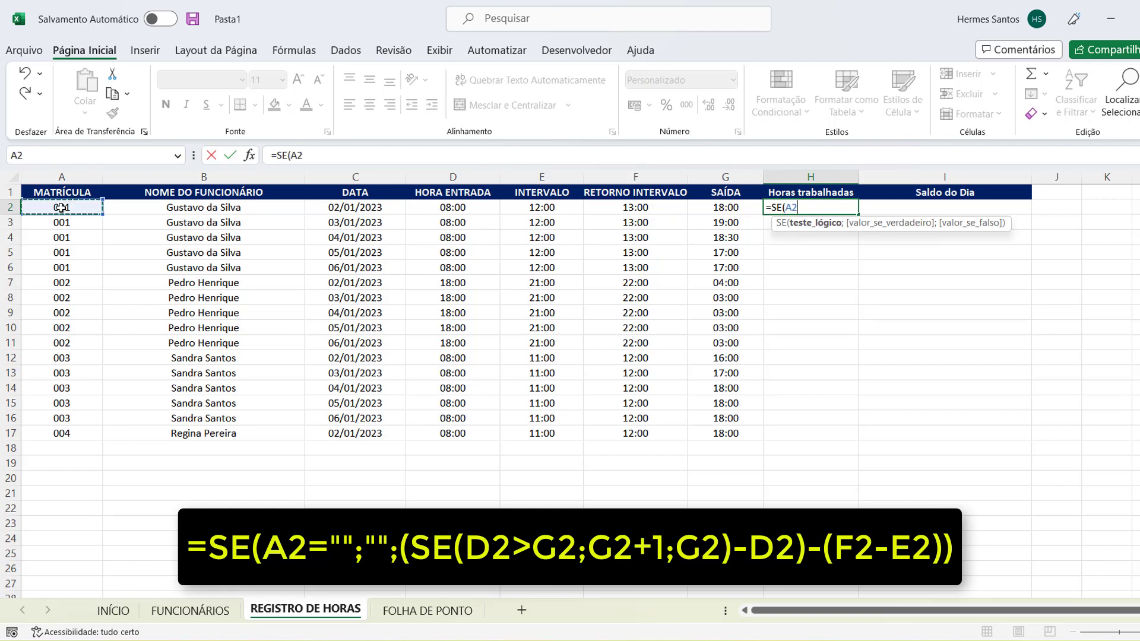
text(="";")
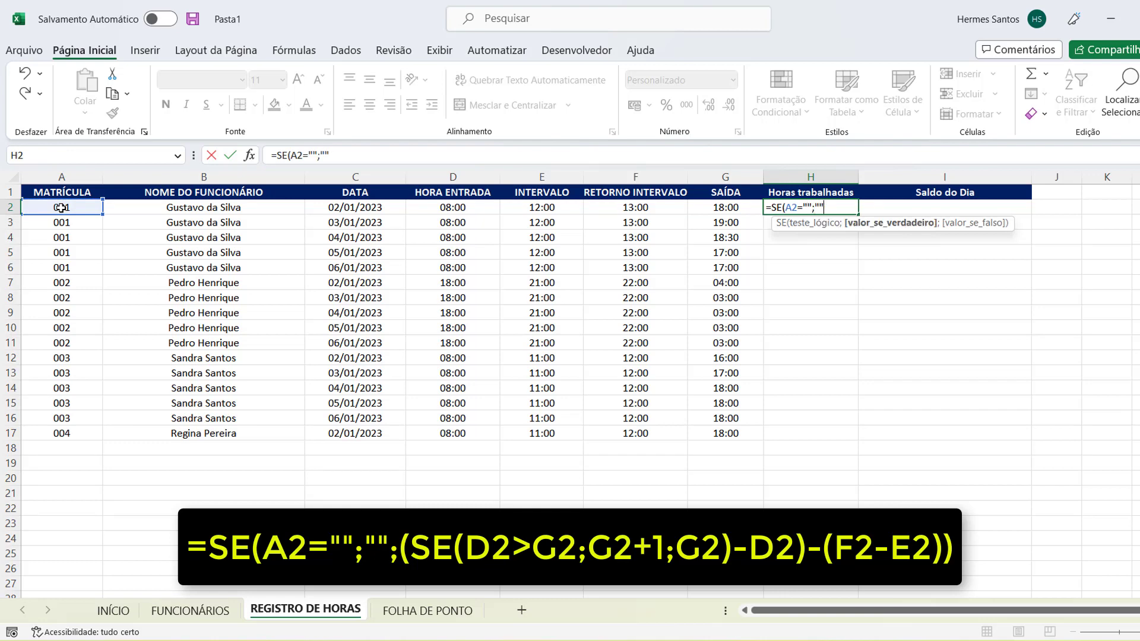
text(";)
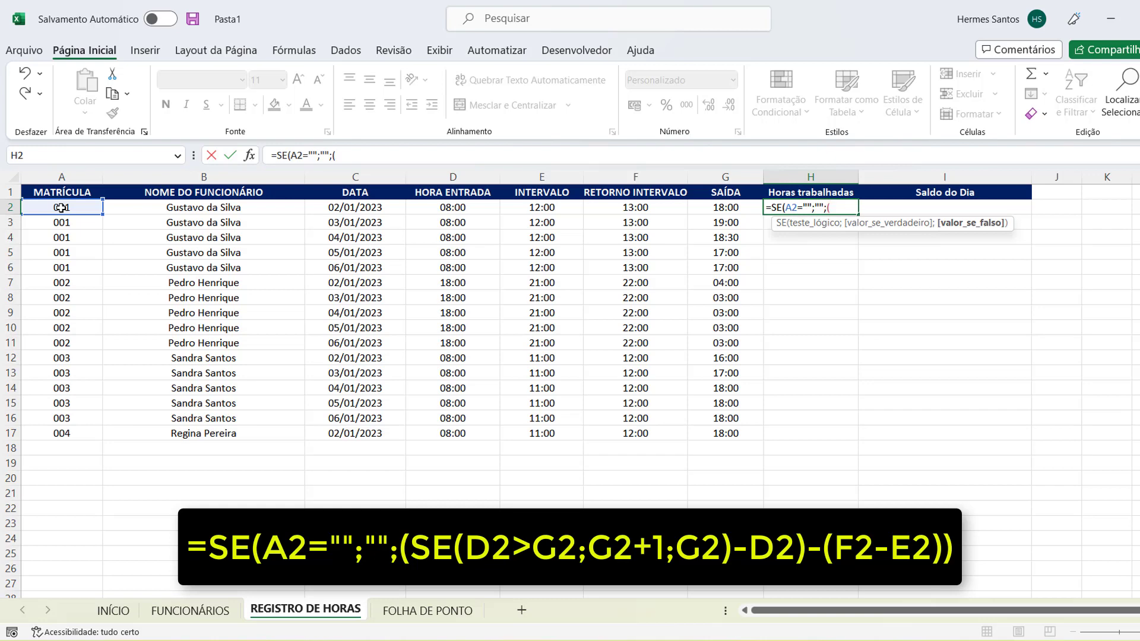
Step: Continue the H2 formula with the entry-to-exit duration, adding one day for overnight shifts: (SE(D2>G2;G2+1;G2)-D2)
text((SE()
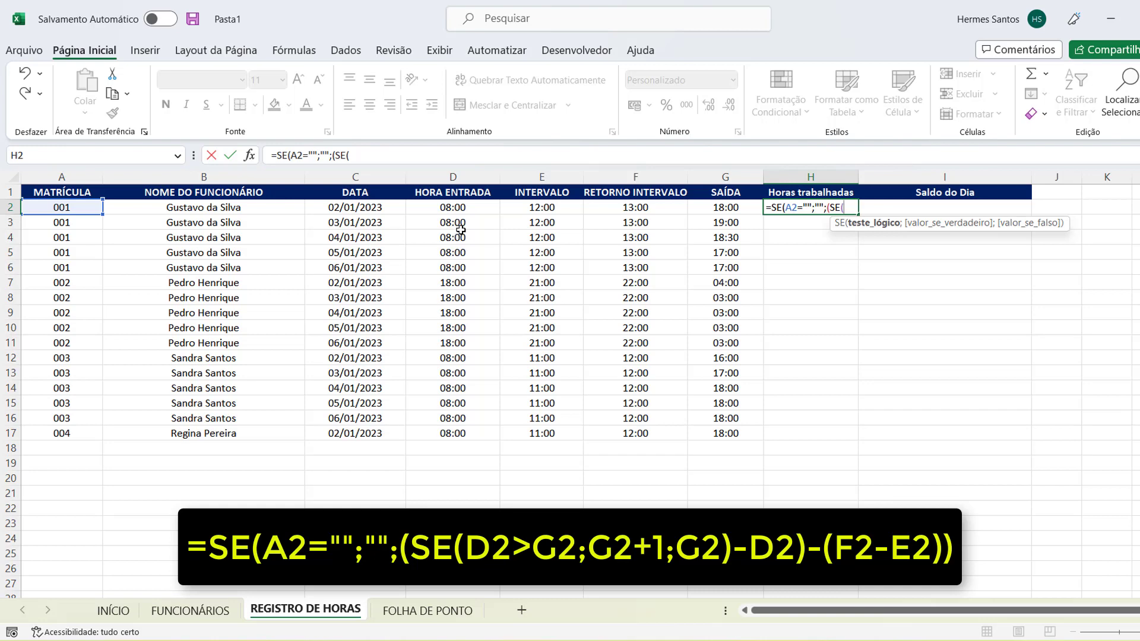
click(469, 206)
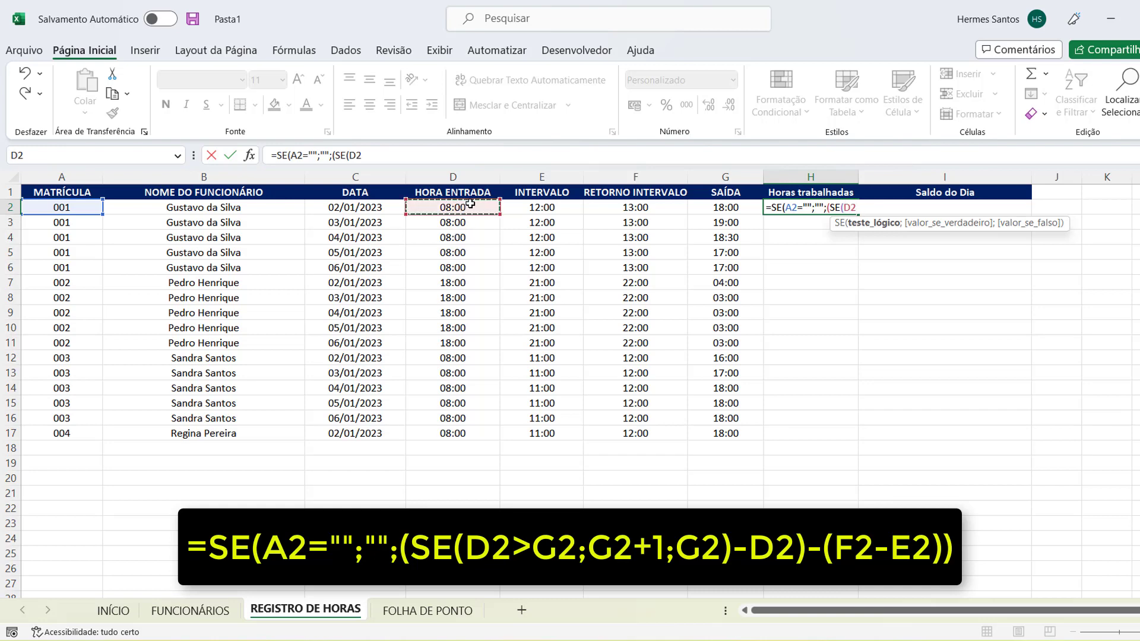
text(>)
click(728, 208)
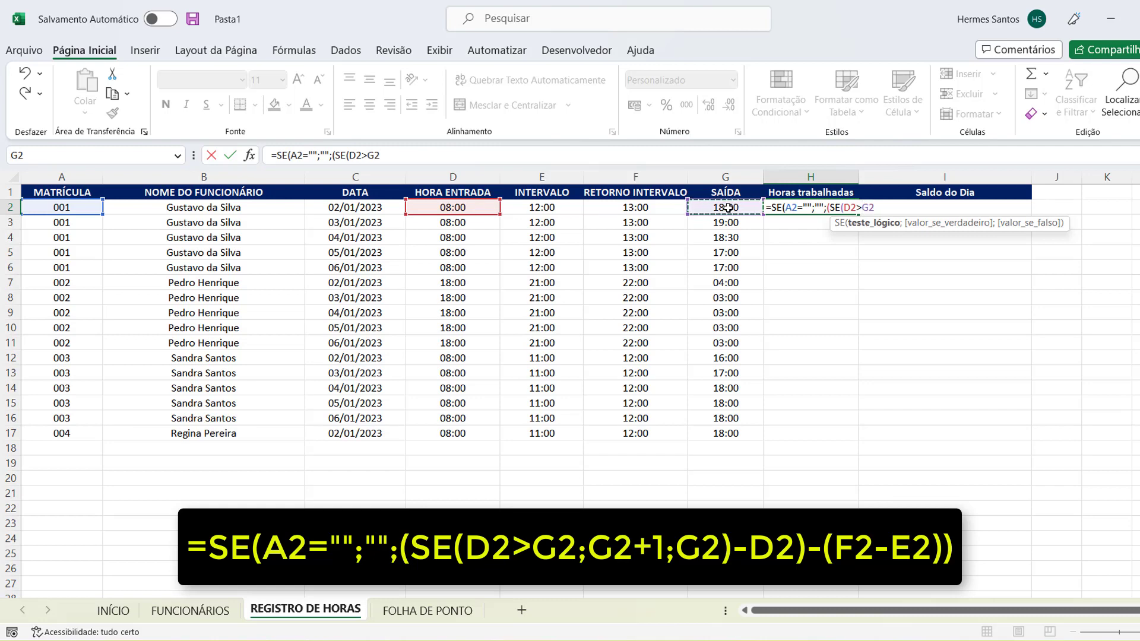
text(;)
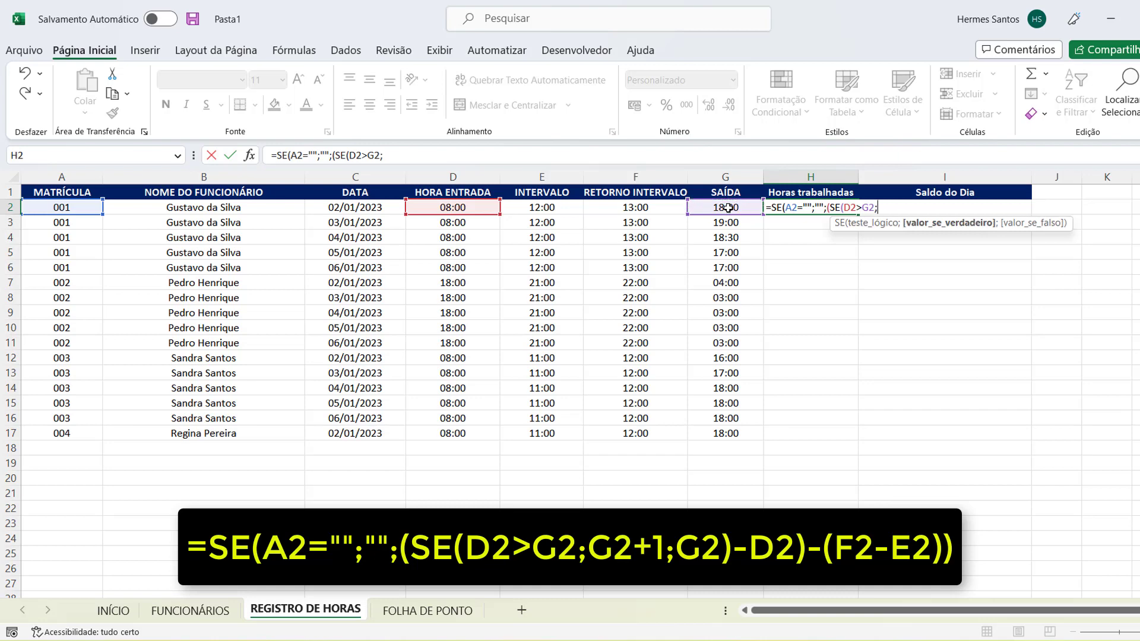
click(728, 208)
text(+1)
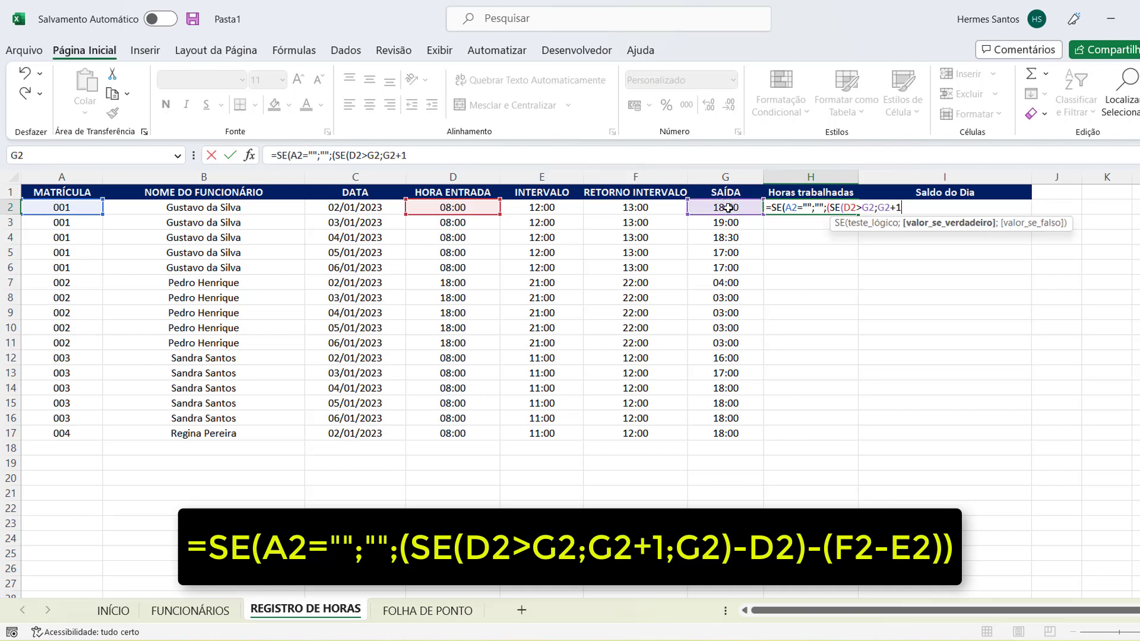
text(;)
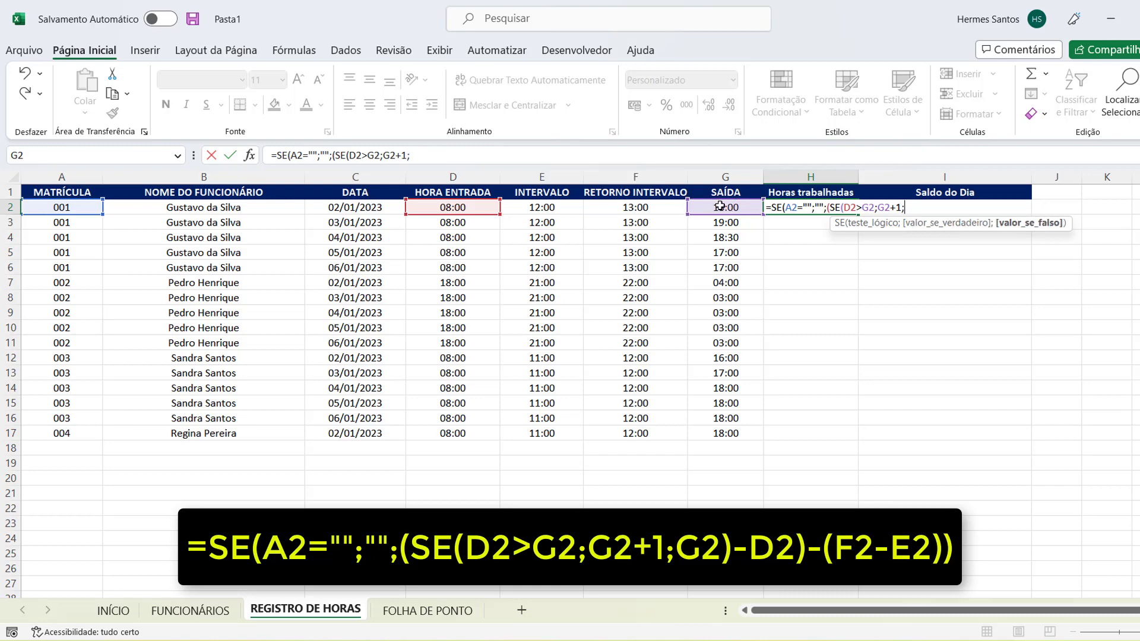
click(720, 206)
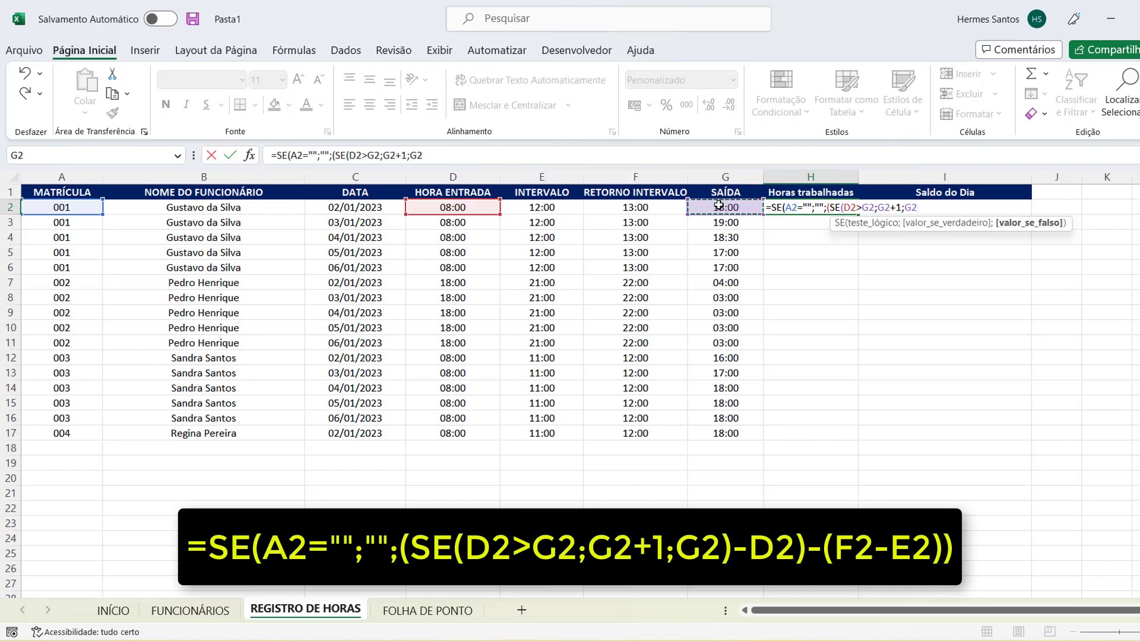
text()-)
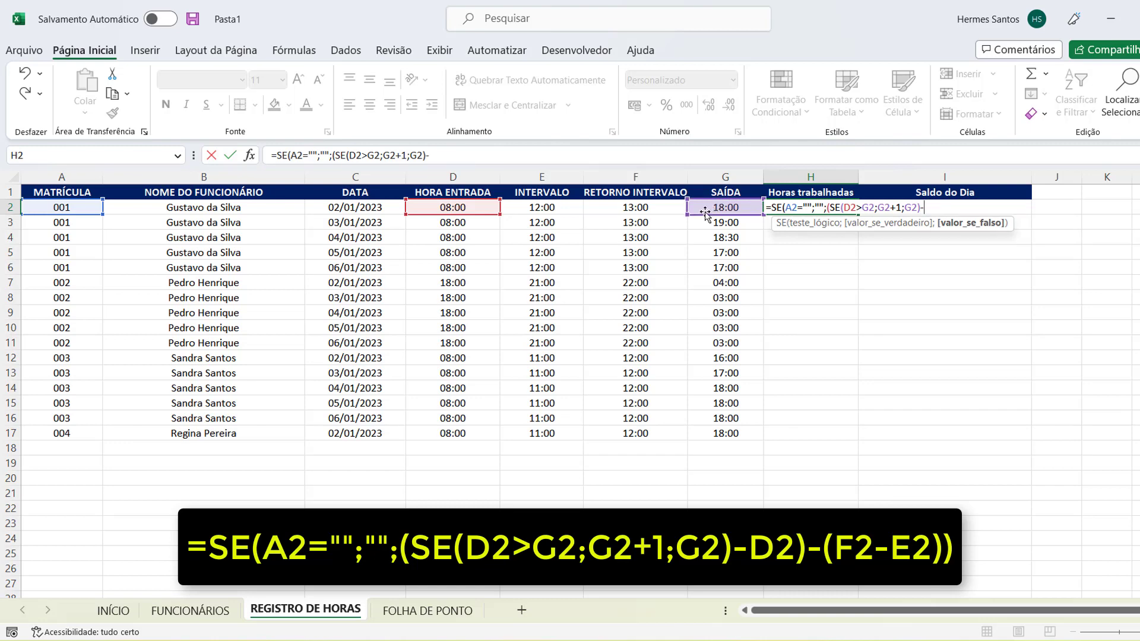
click(477, 207)
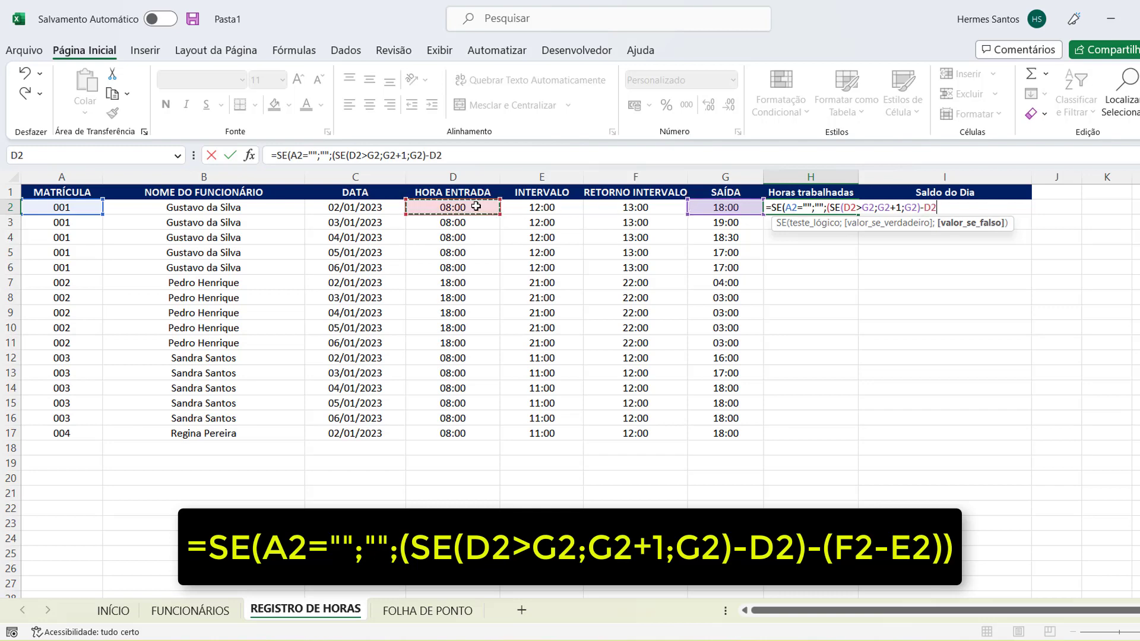
text())
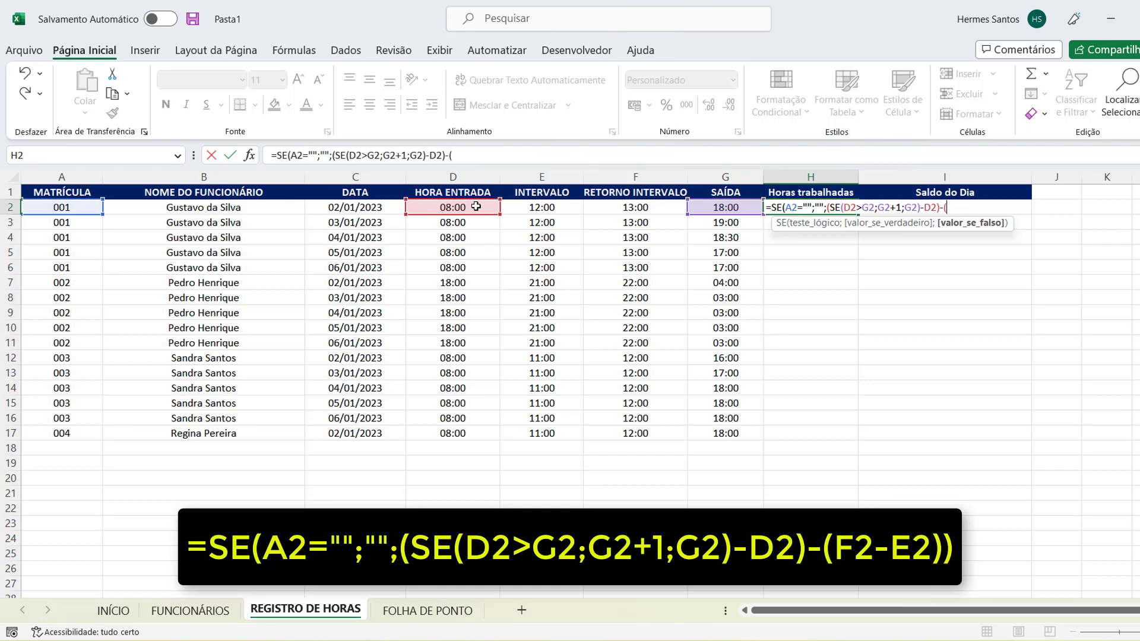
Step: Complete the H2 formula by subtracting the break duration with -(F2-E2)) and enter it
text(-()
click(622, 209)
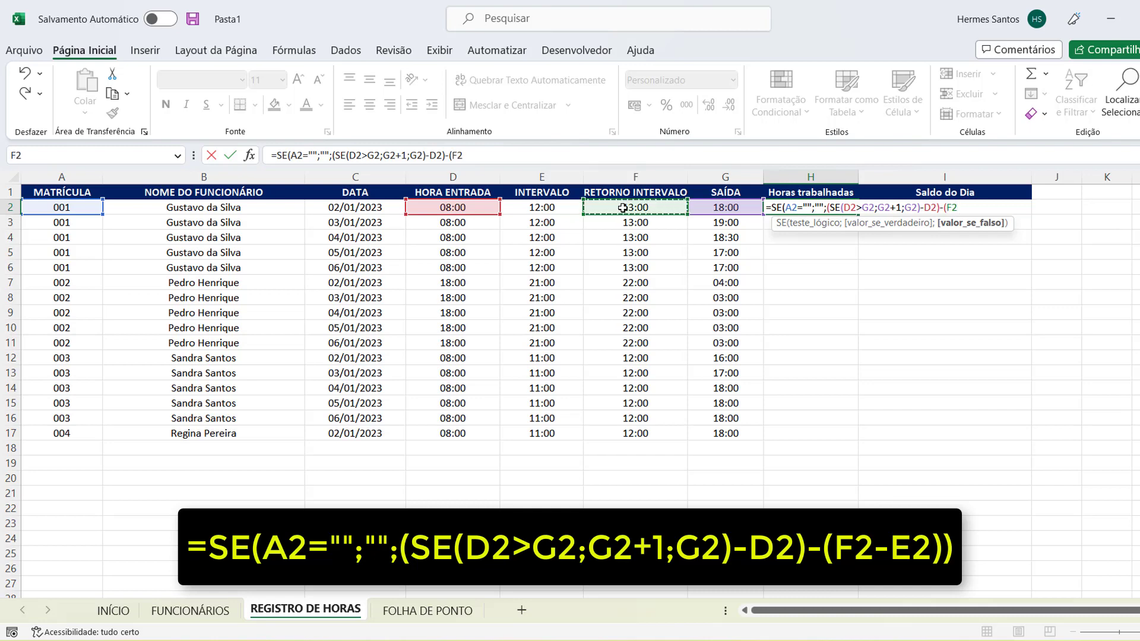
text(-)
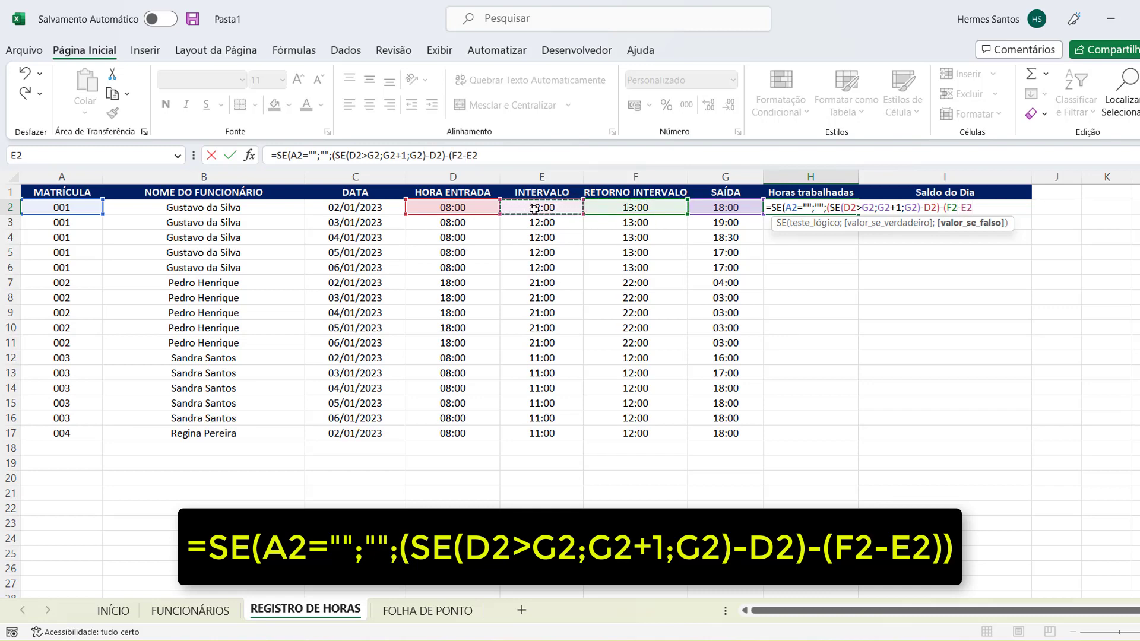
text()))
key(Return)
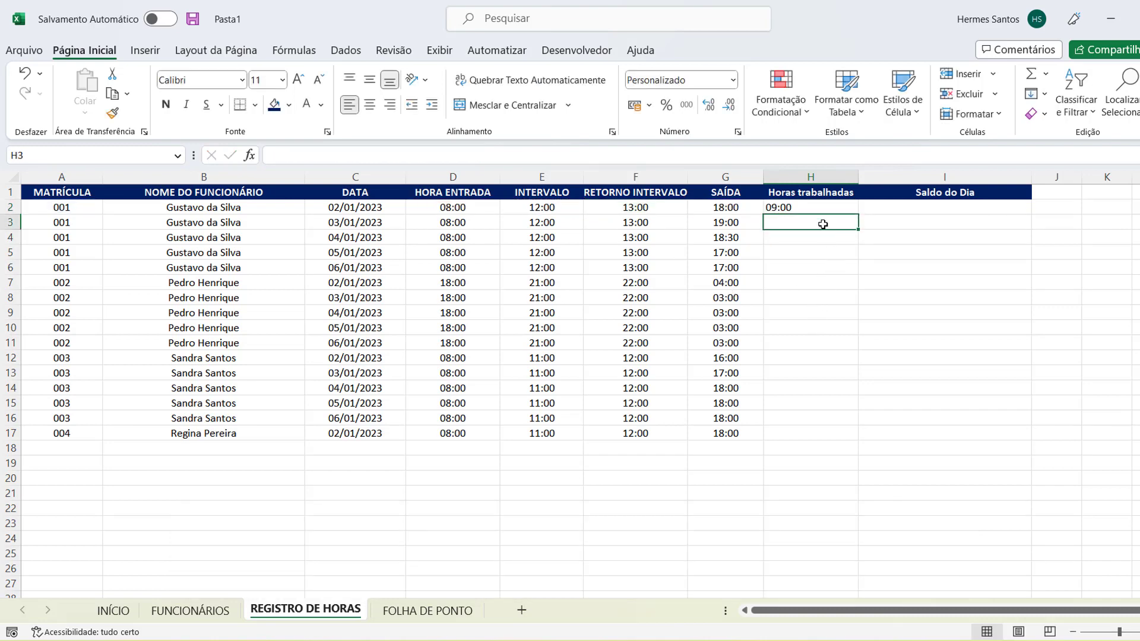
Step: Fill the H2 worked-hours formula down the Horas trabalhadas column to row 500
click(818, 207)
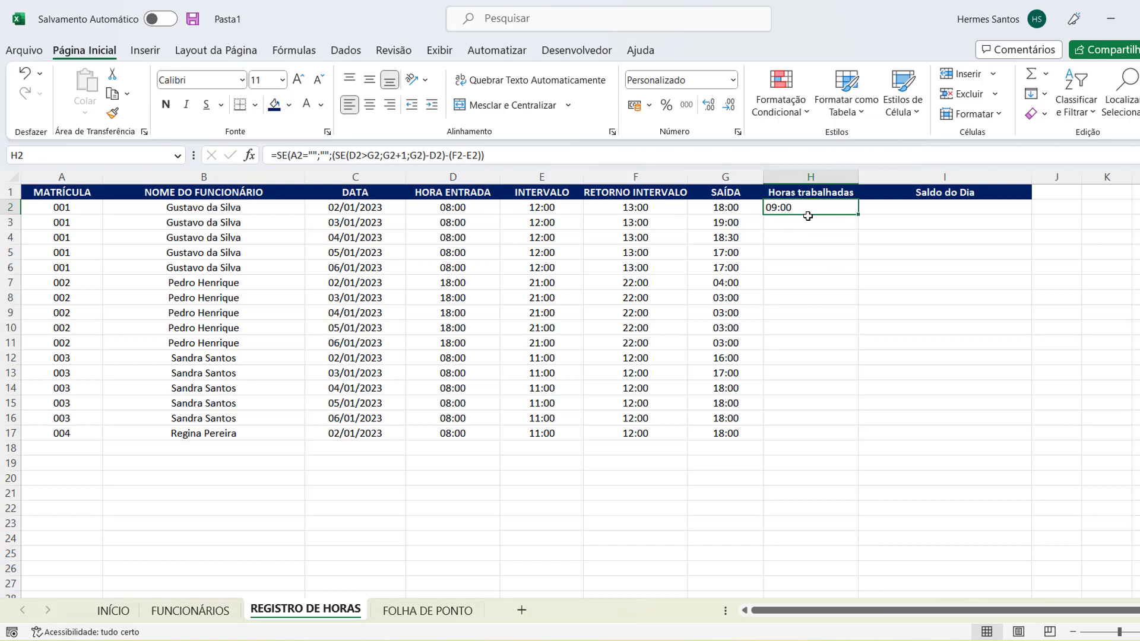
double_click(859, 217)
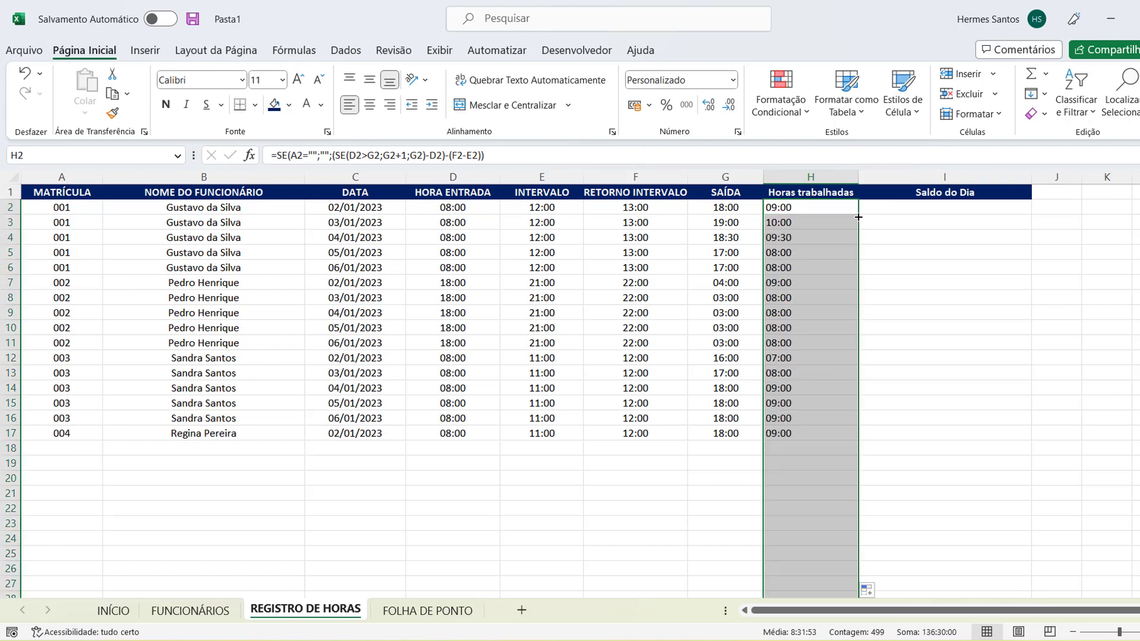
Step: Center the contents of the whole Horas trabalhadas column
click(810, 177)
click(369, 111)
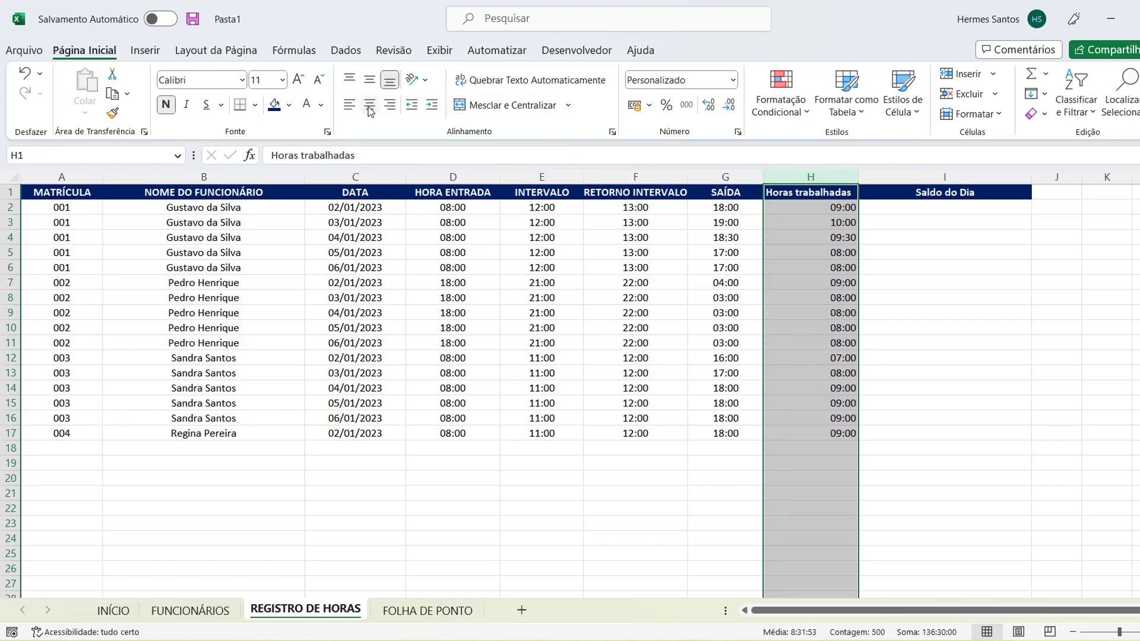
click(368, 110)
click(883, 241)
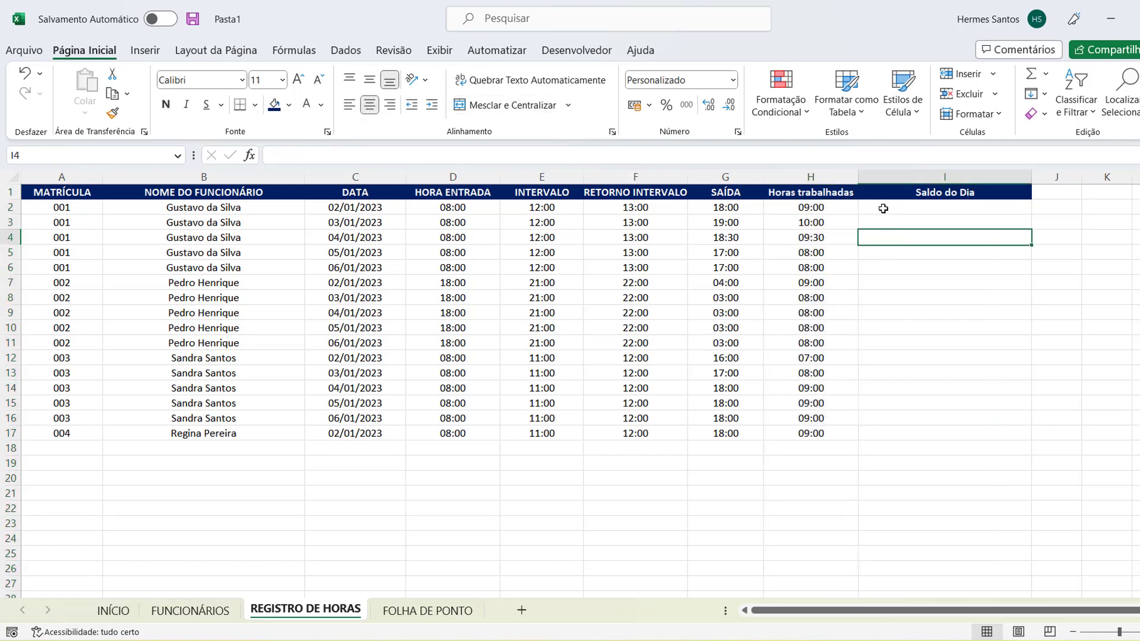
Step: Left-align cell I2 under Saldo do Dia
click(888, 212)
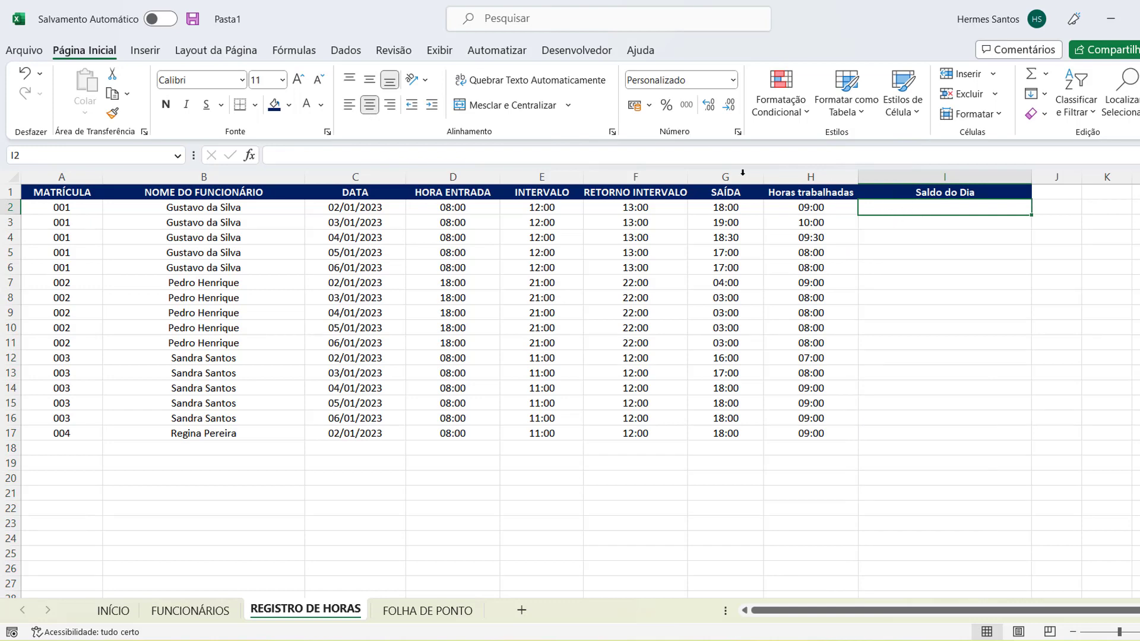
click(350, 106)
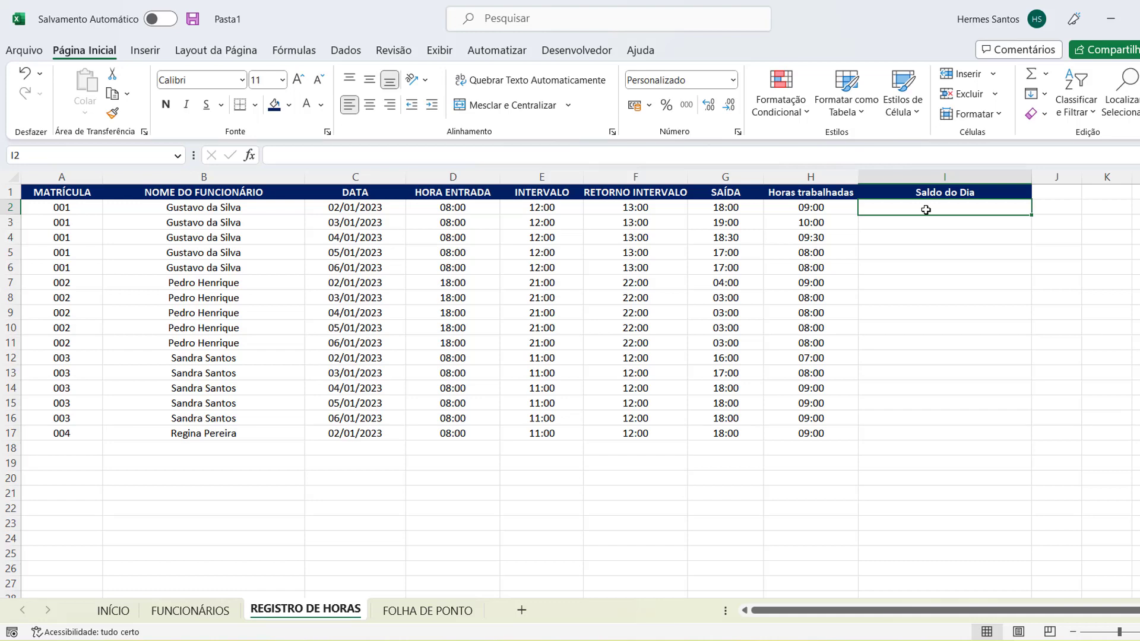
double_click(926, 207)
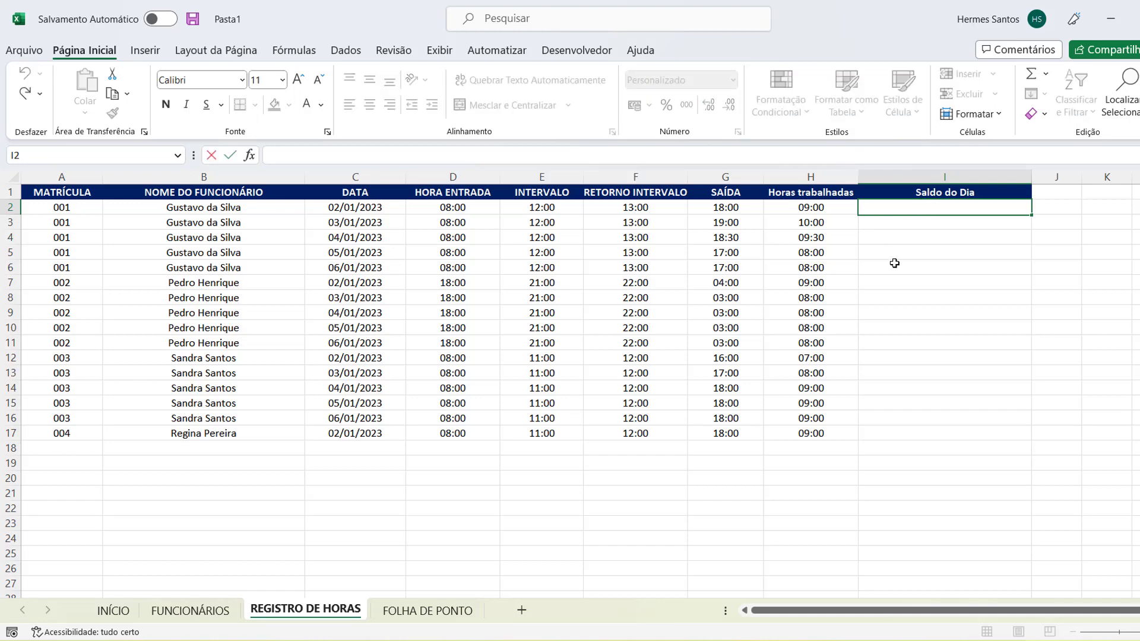
Step: Begin a lookup formula in I2 under Saldo do Dia using the MATRÍCULA in A2 as the lookup value: =PROCV(A2;
click(64, 206)
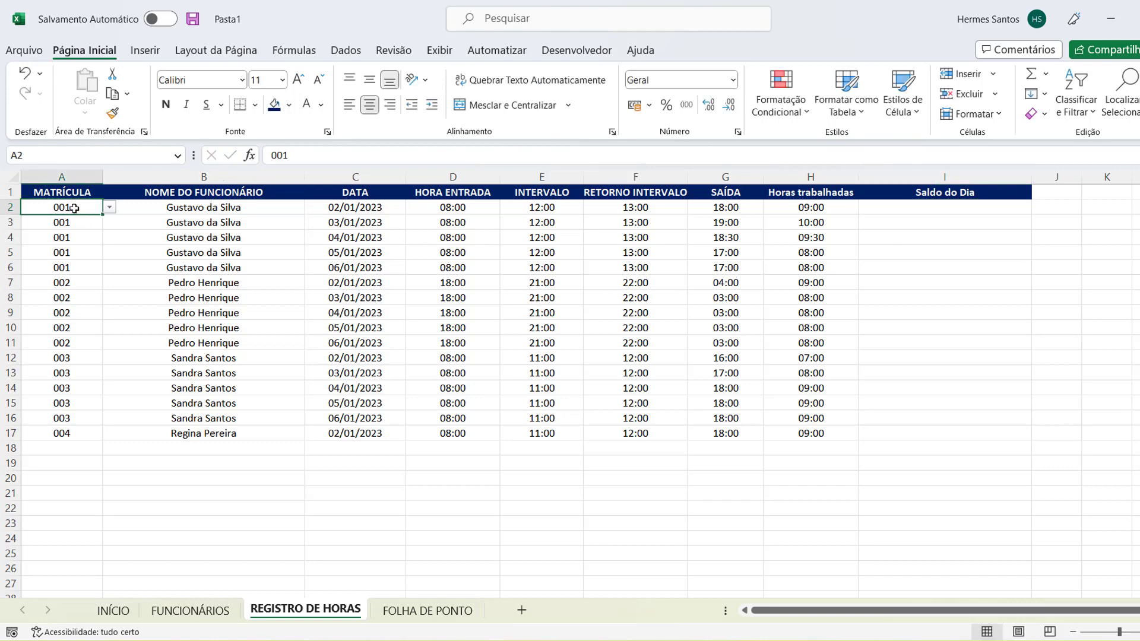
click(194, 609)
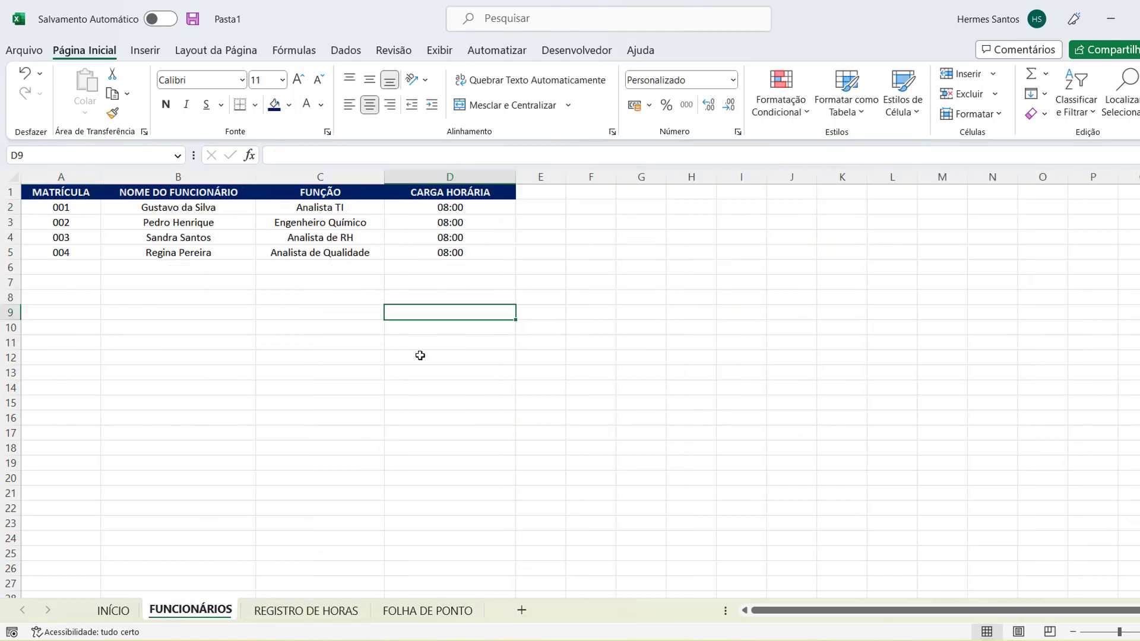
click(306, 611)
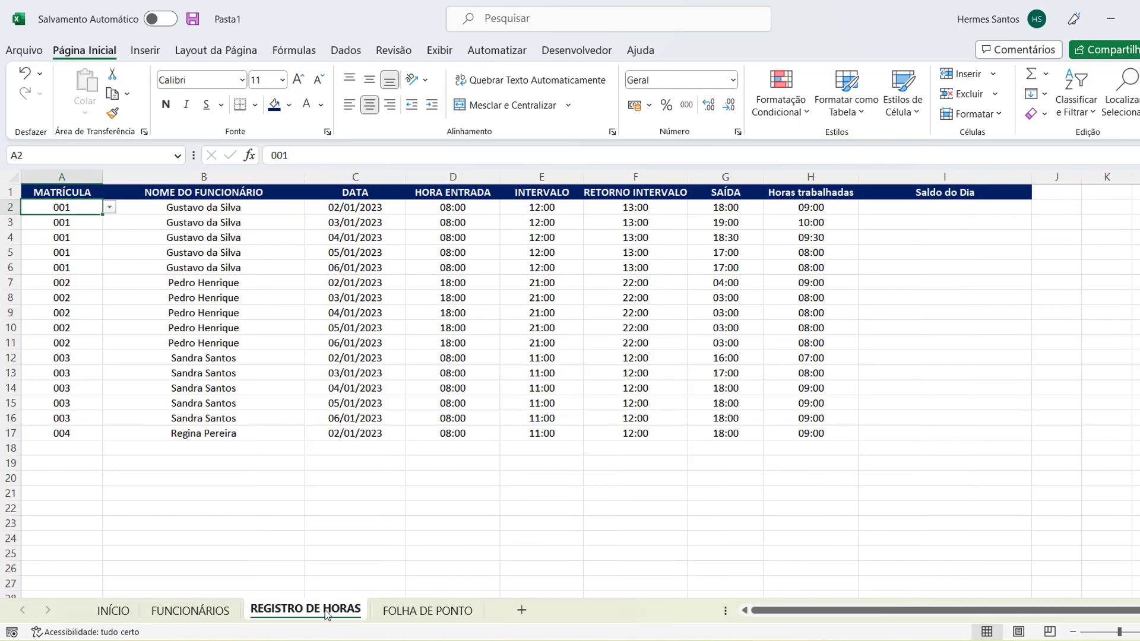
click(969, 209)
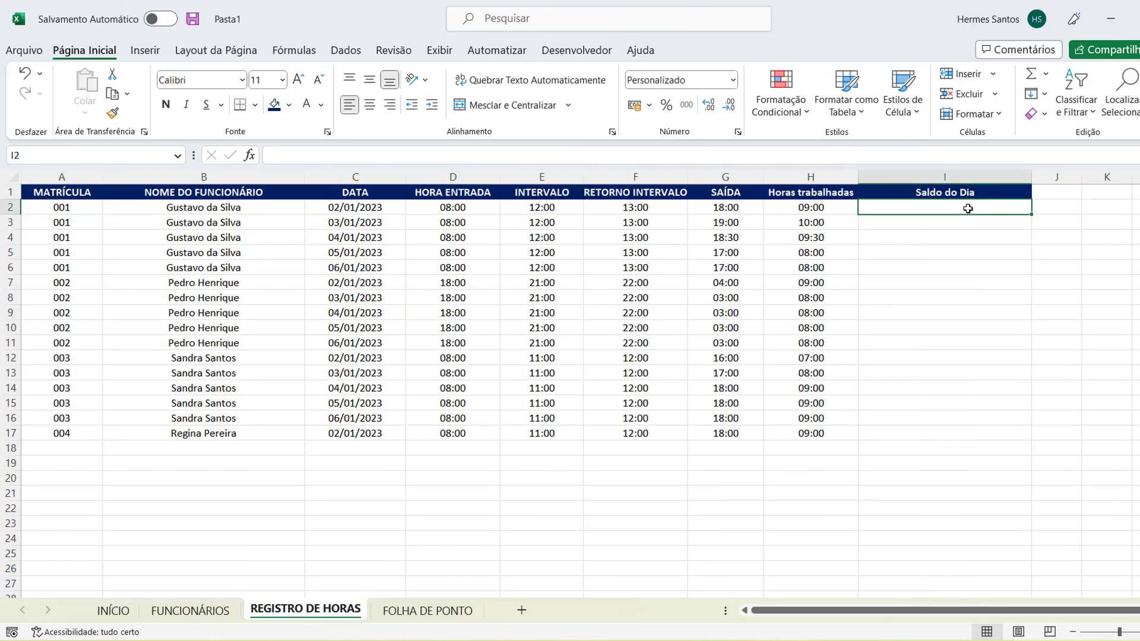
text(=)
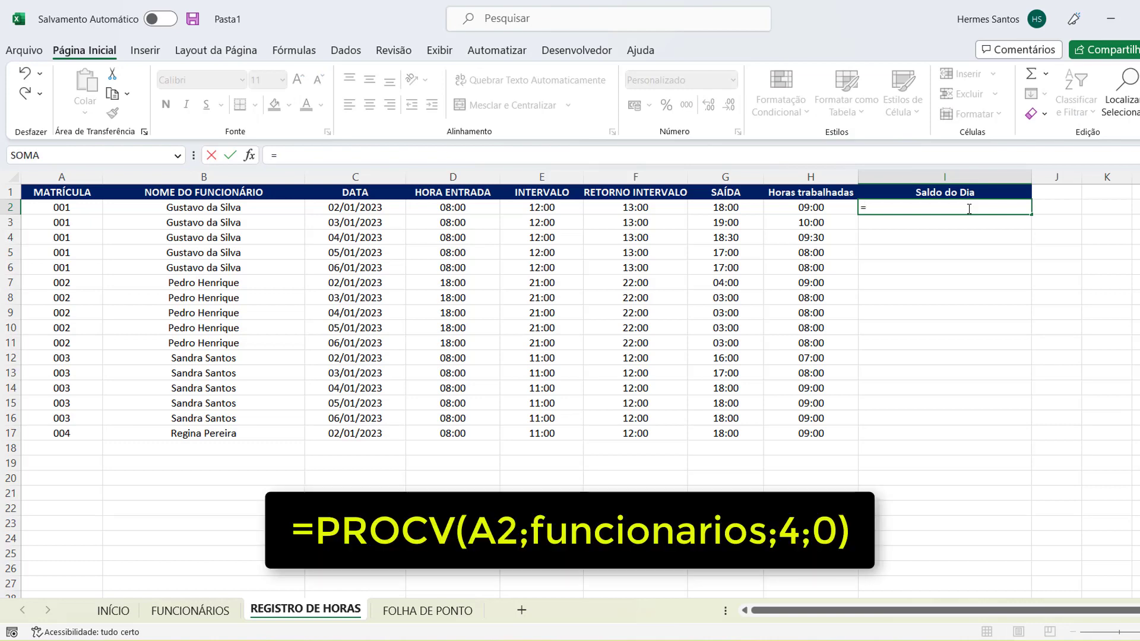
text(procv)
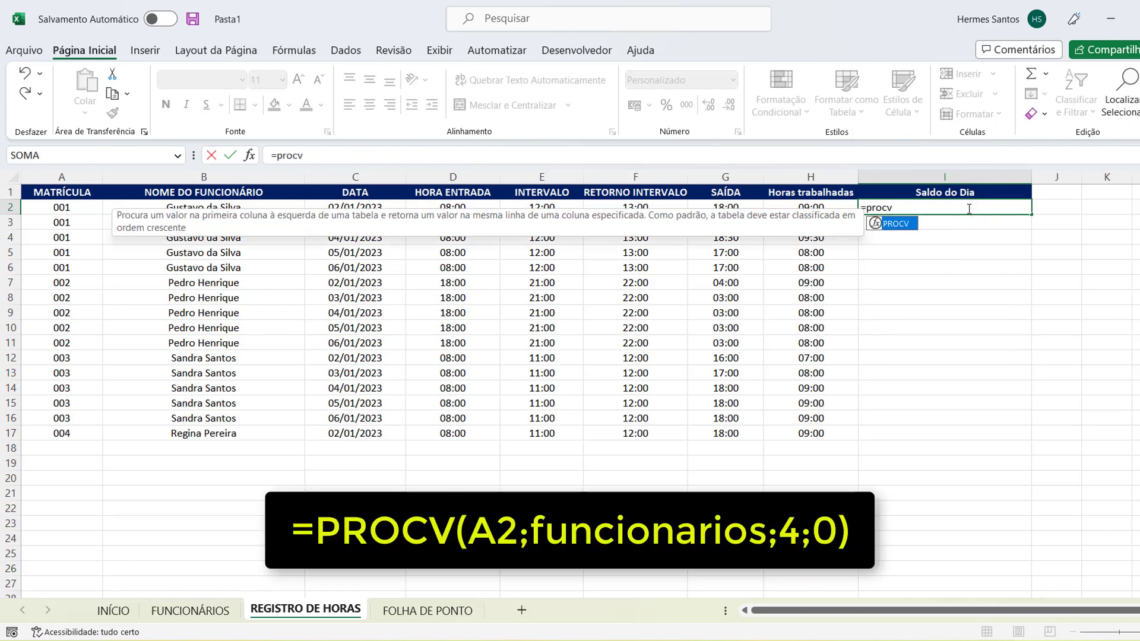
text(()
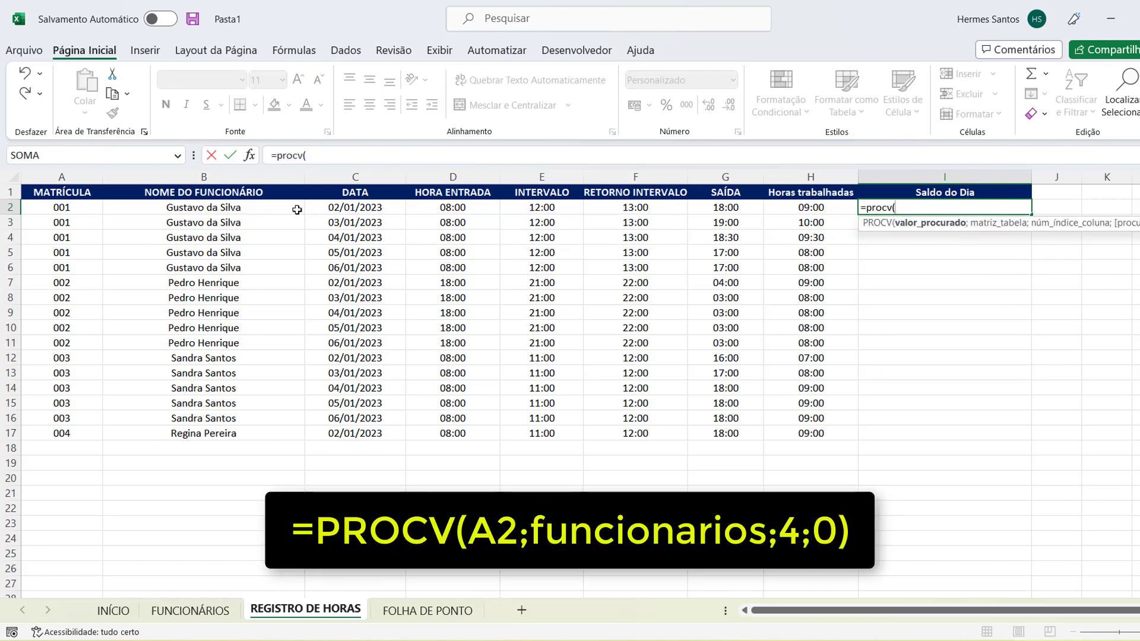
click(80, 209)
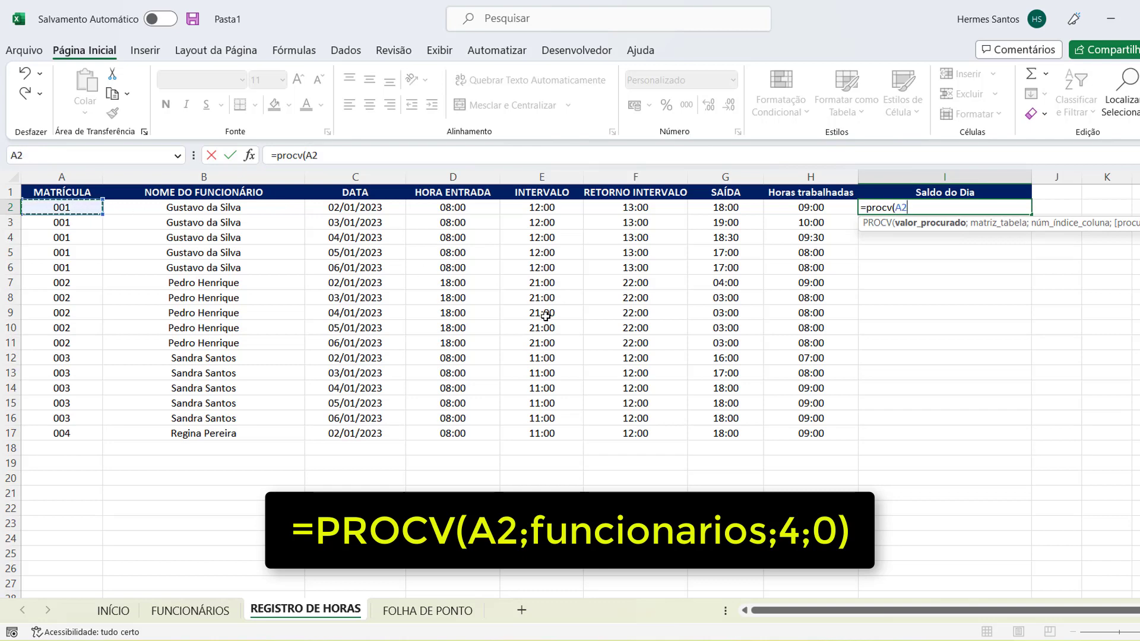
text(;)
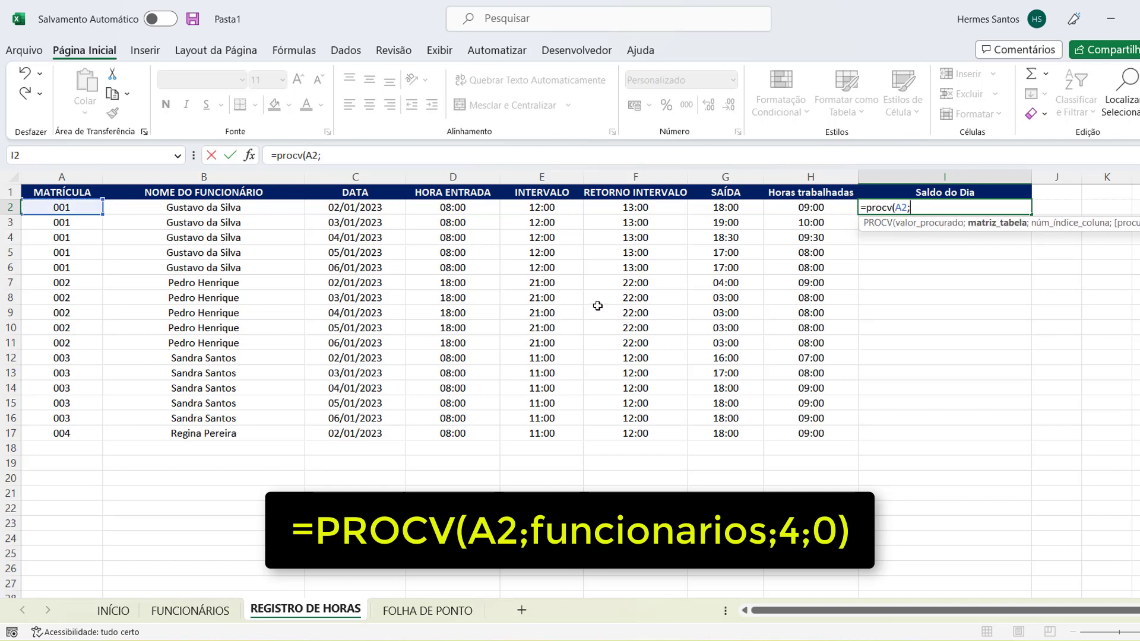
Step: Complete the I2 lookup with the funcionarios range, column 4 and exact match 0, and enter =PROCV(A2;funcionarios;4;0)
text(f)
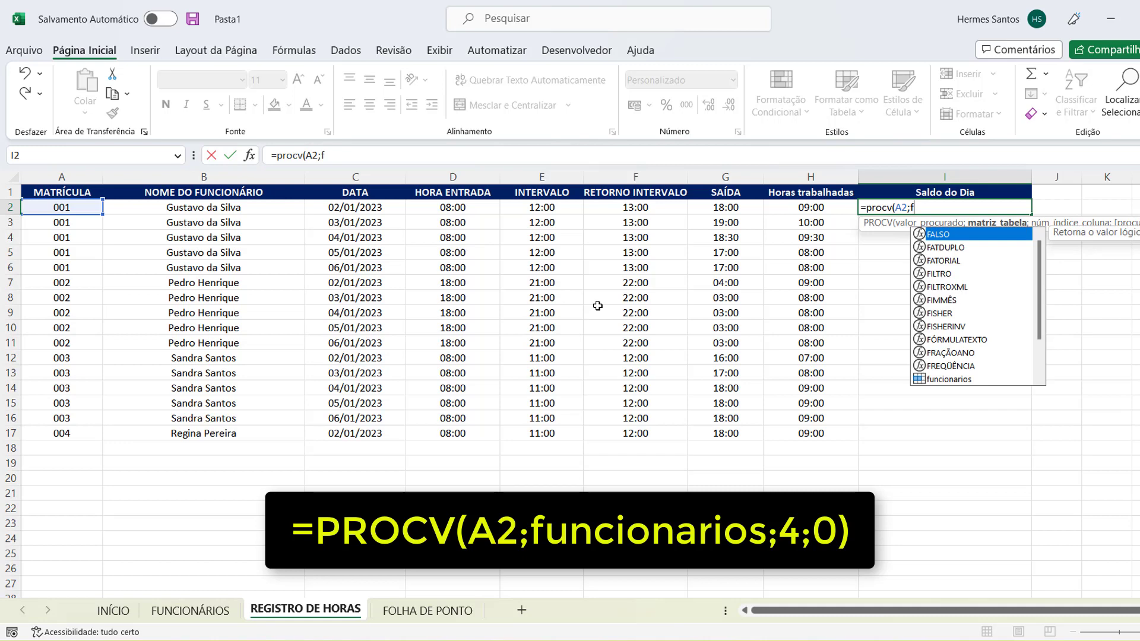
text(un)
key(Tab)
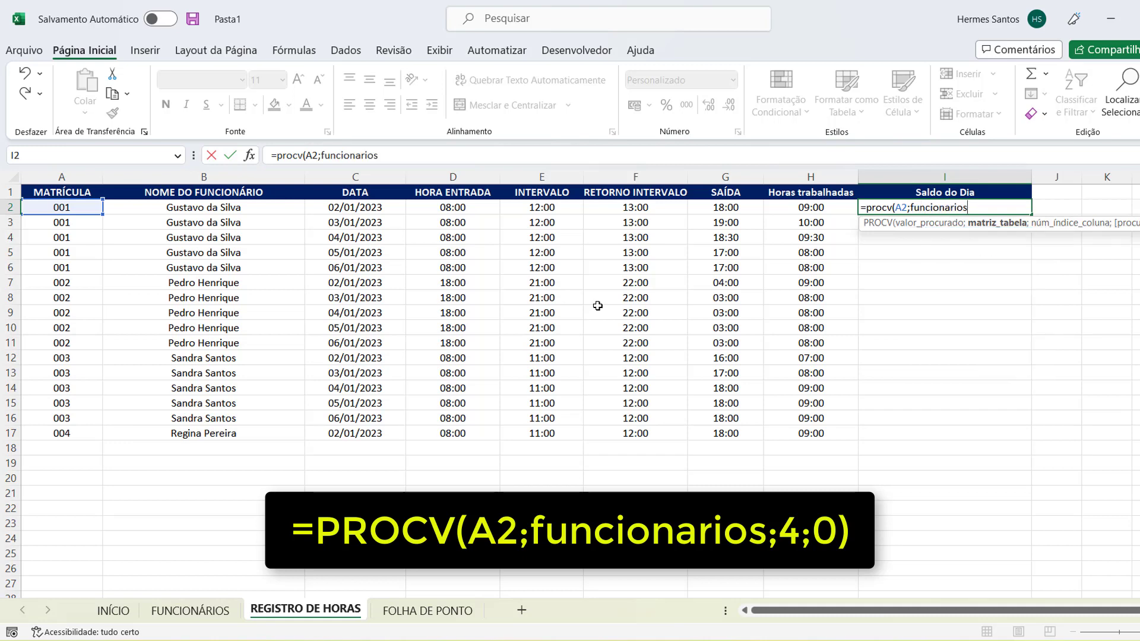
text(;)
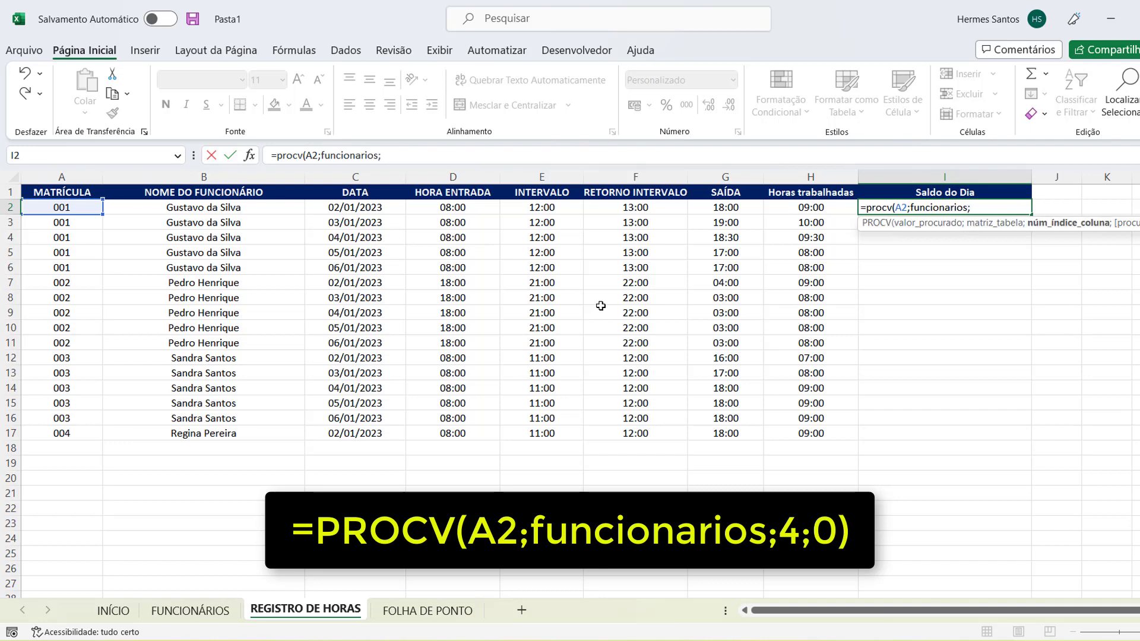
text(4)
text(;)
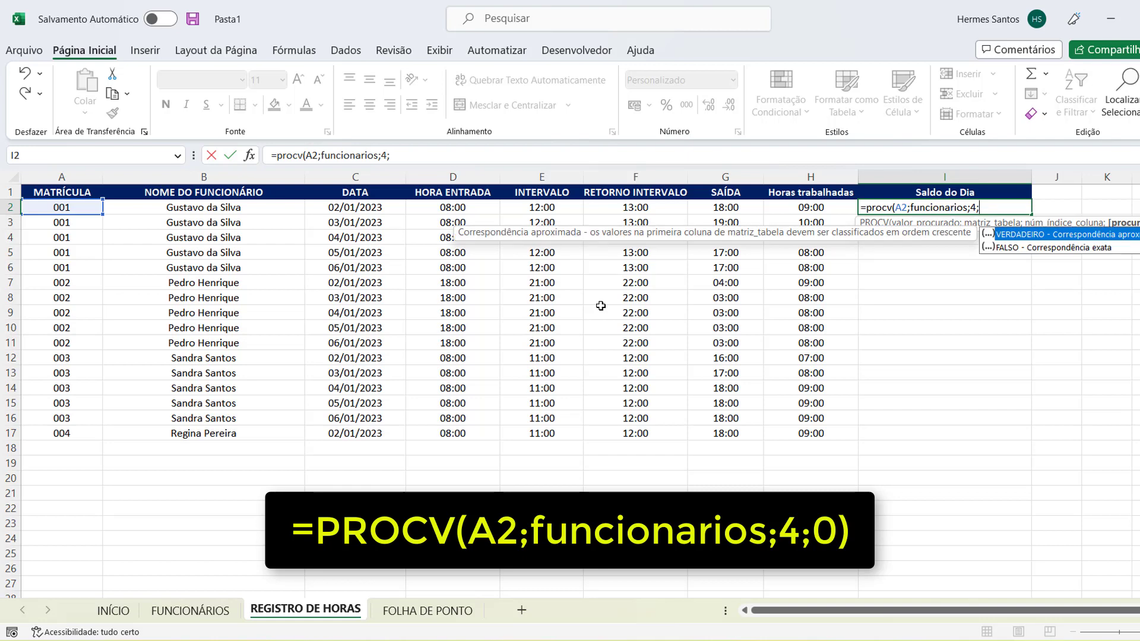
text(0))
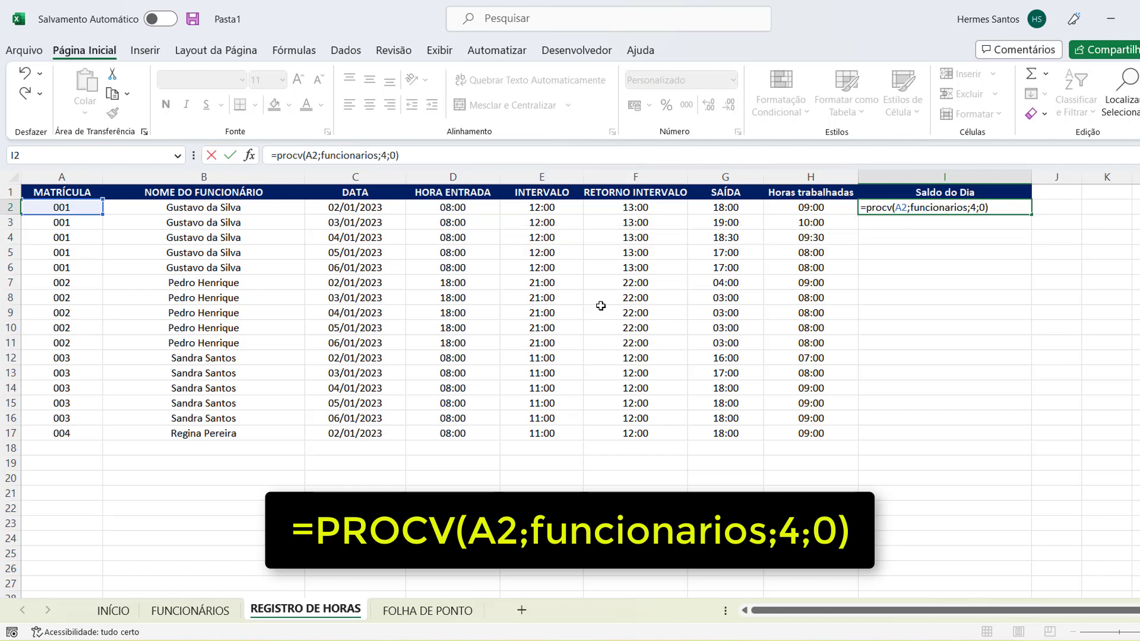
key(Return)
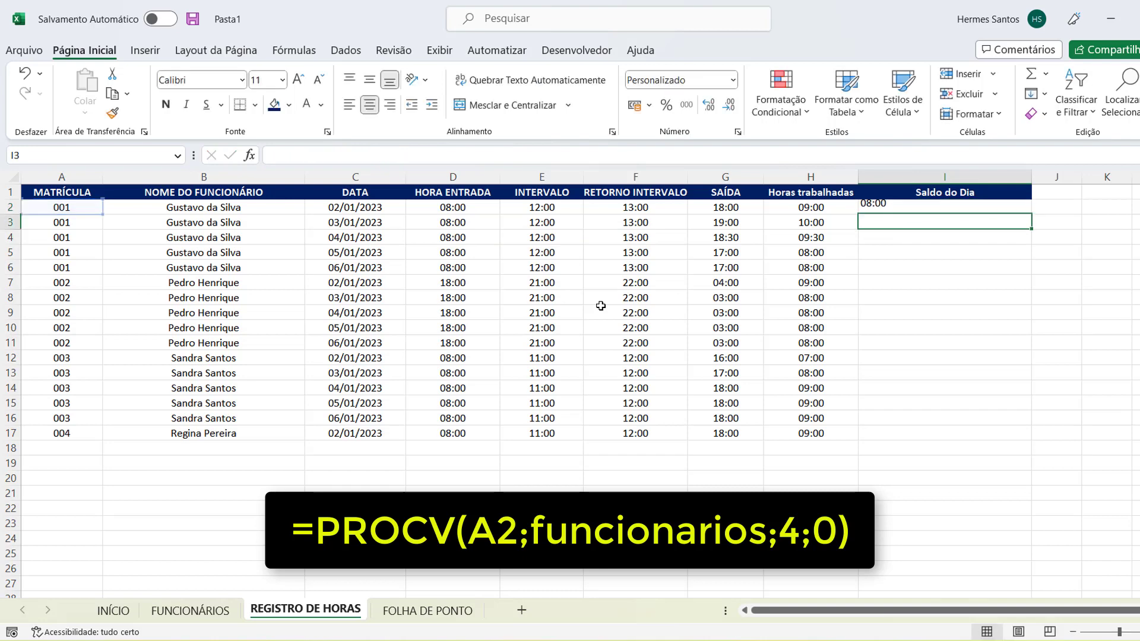
Step: Edit the I2 formula to subtract the looked-up workload from the worked hours: =H2-PROCV(A2;funcionarios;4;0)
click(872, 207)
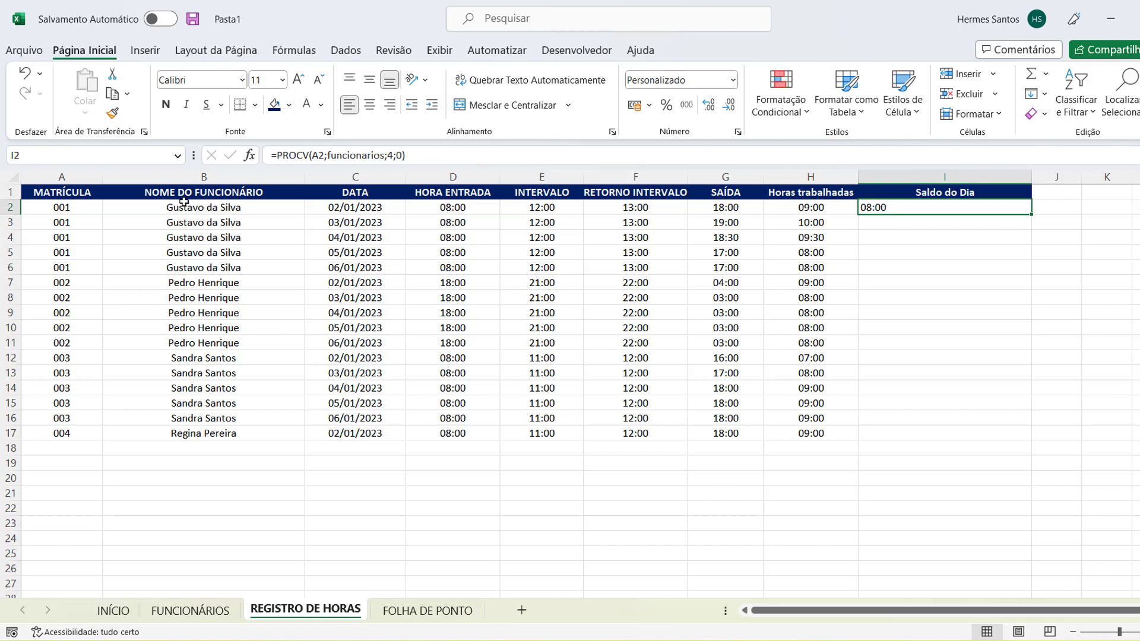
click(72, 208)
click(948, 267)
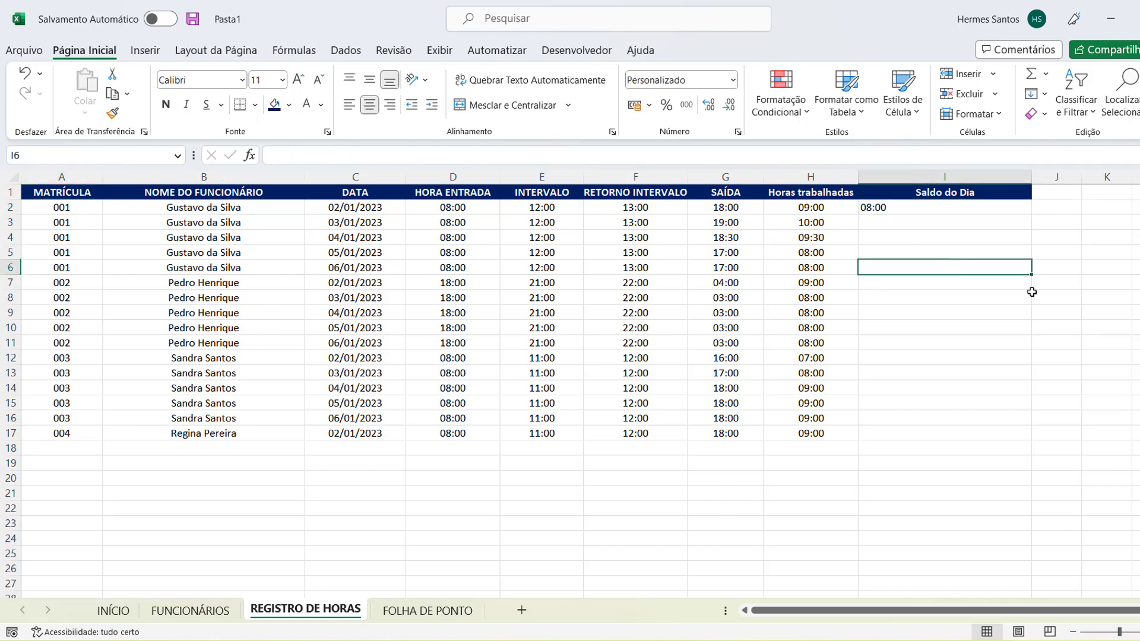
click(923, 211)
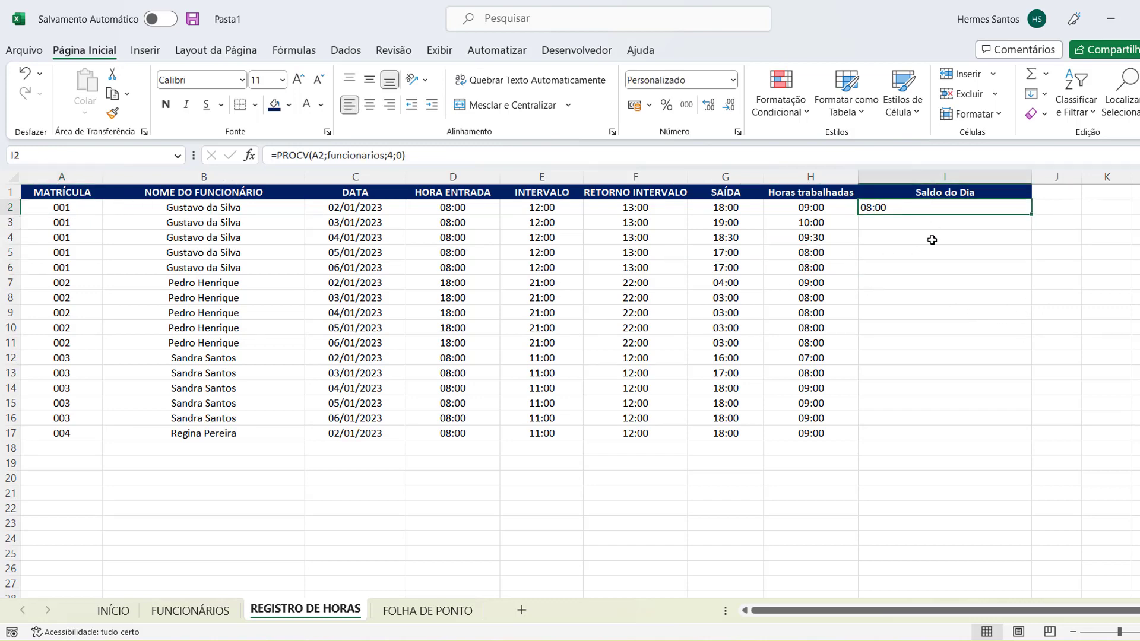
click(280, 156)
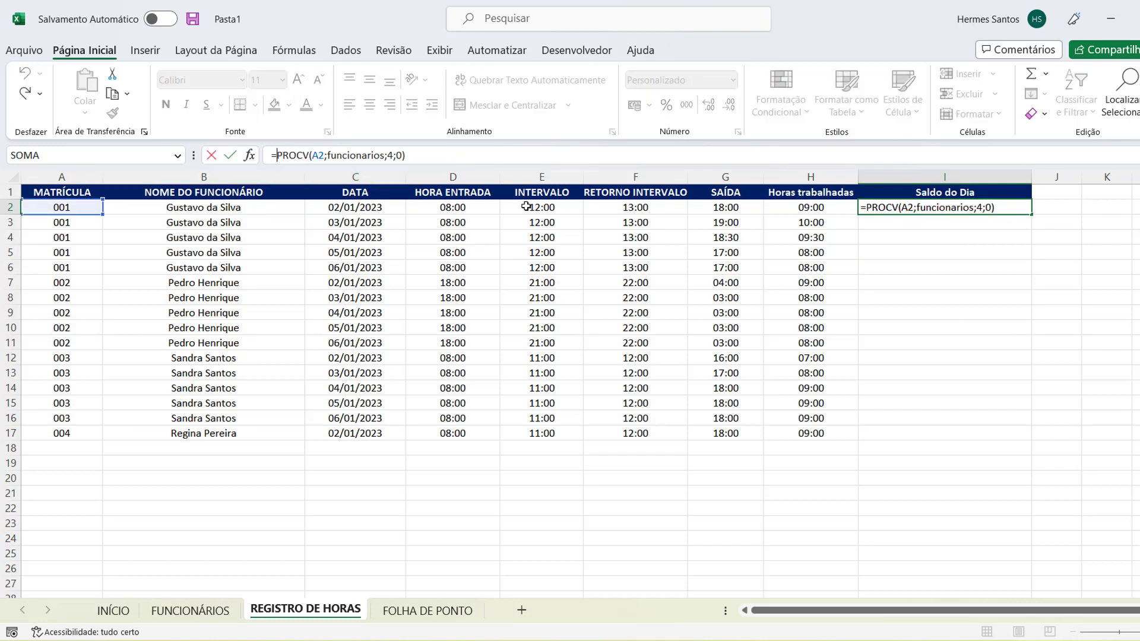
click(796, 209)
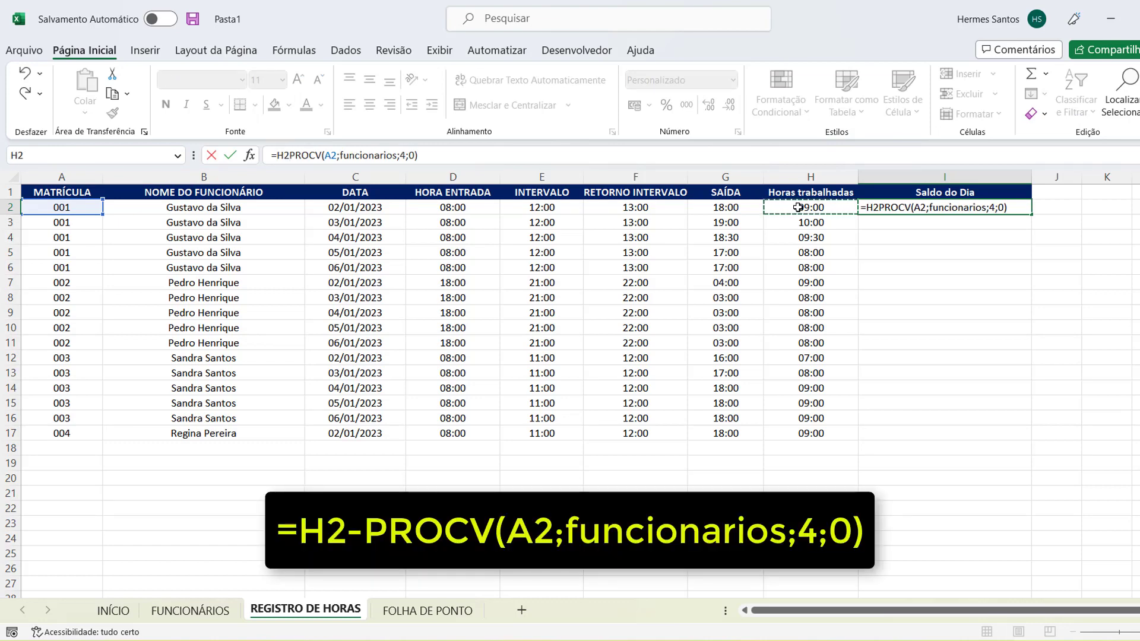
text(-)
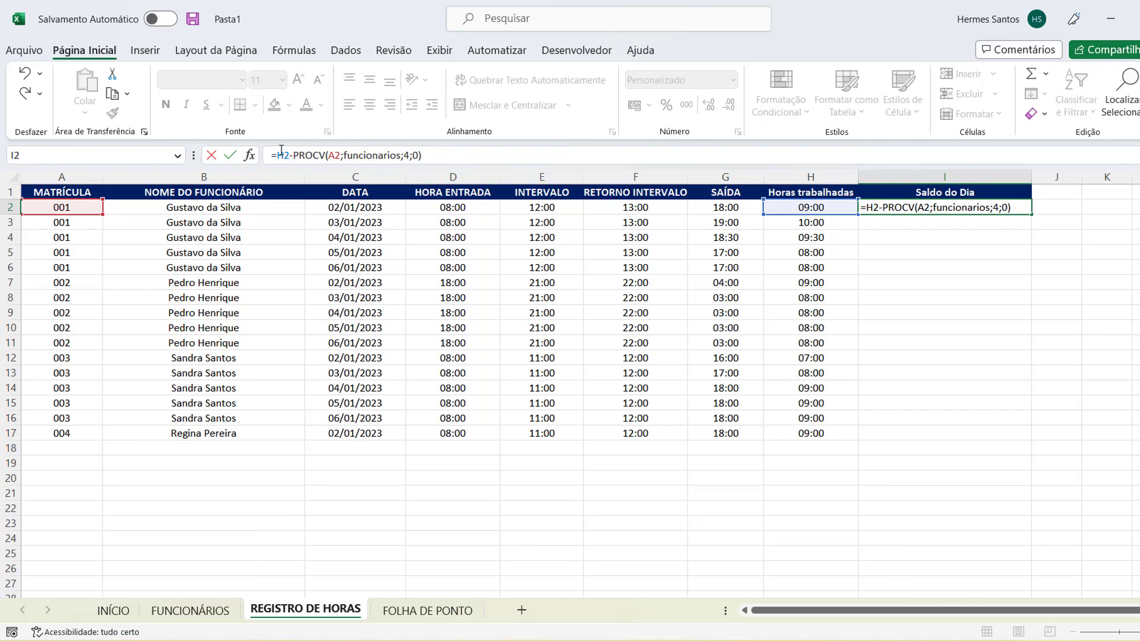
key(Return)
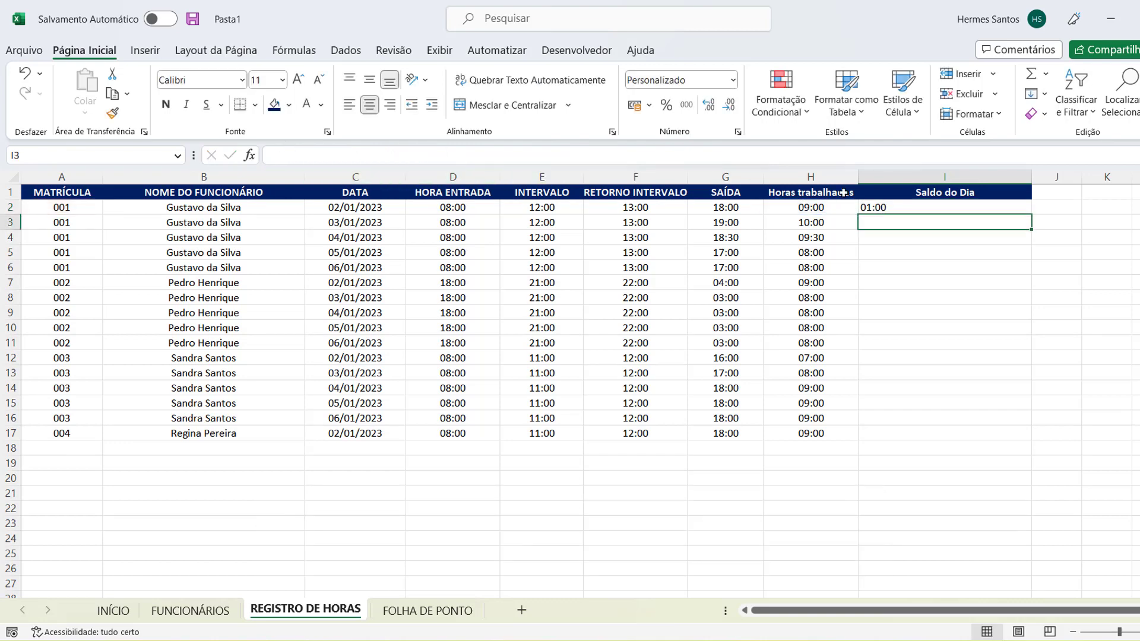
Step: Wrap the I2 formula in SEERRO so errors return empty text: =SEERRO(H2-PROCV(A2;funcionarios;4;0);"")
click(876, 206)
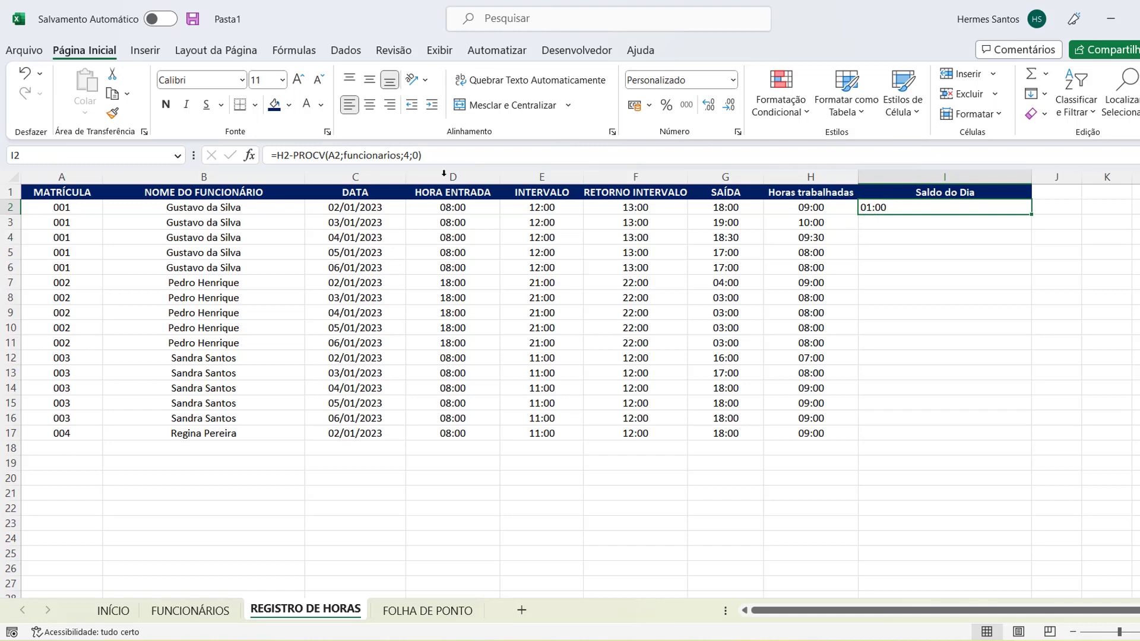
click(277, 155)
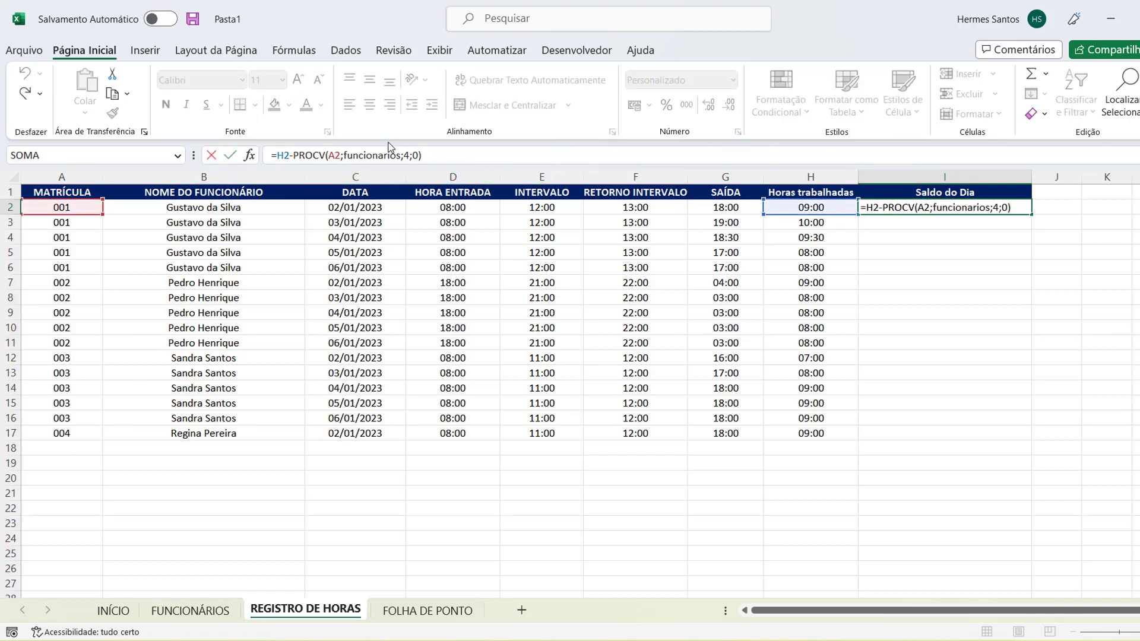
text(SE)
key(Down)
key(Down)
key(Down)
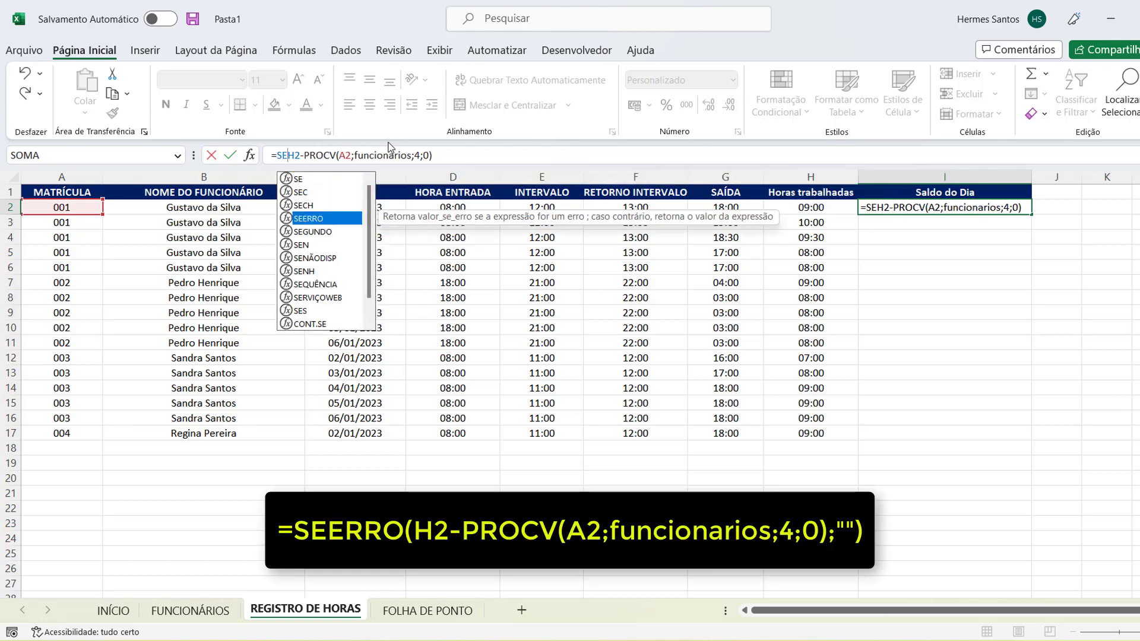
key(Tab)
click(477, 155)
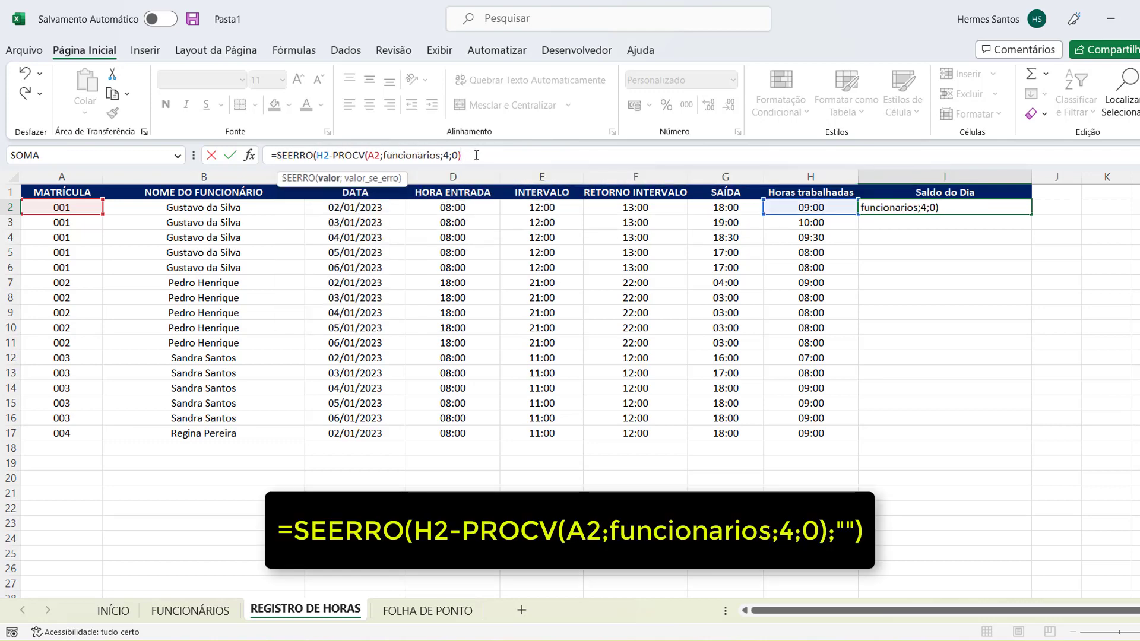
text(;""))
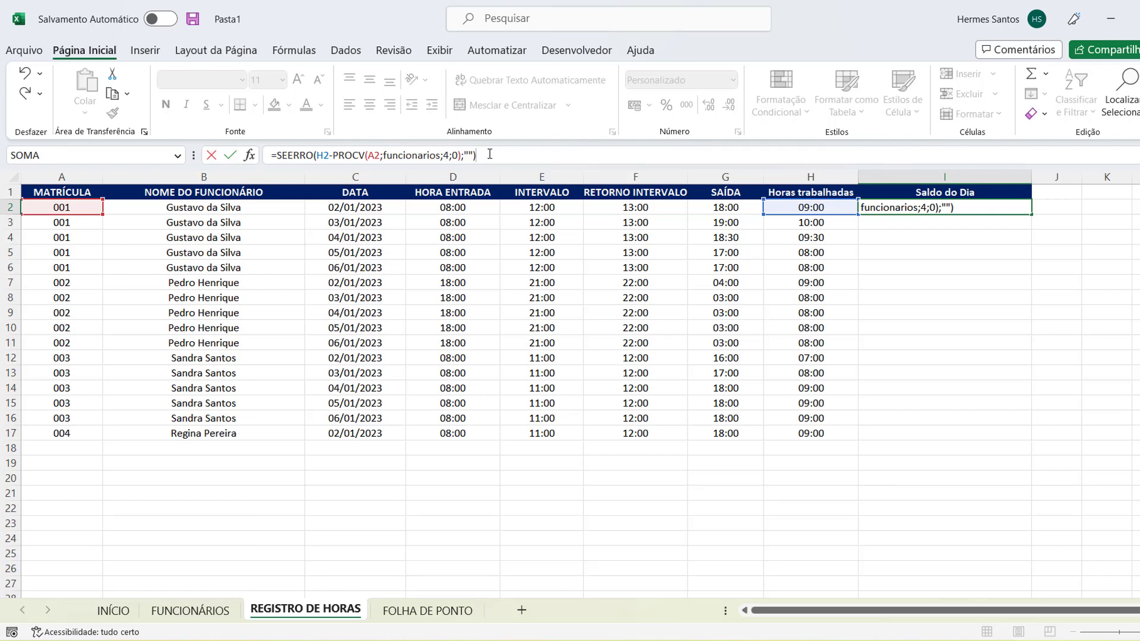
key(Return)
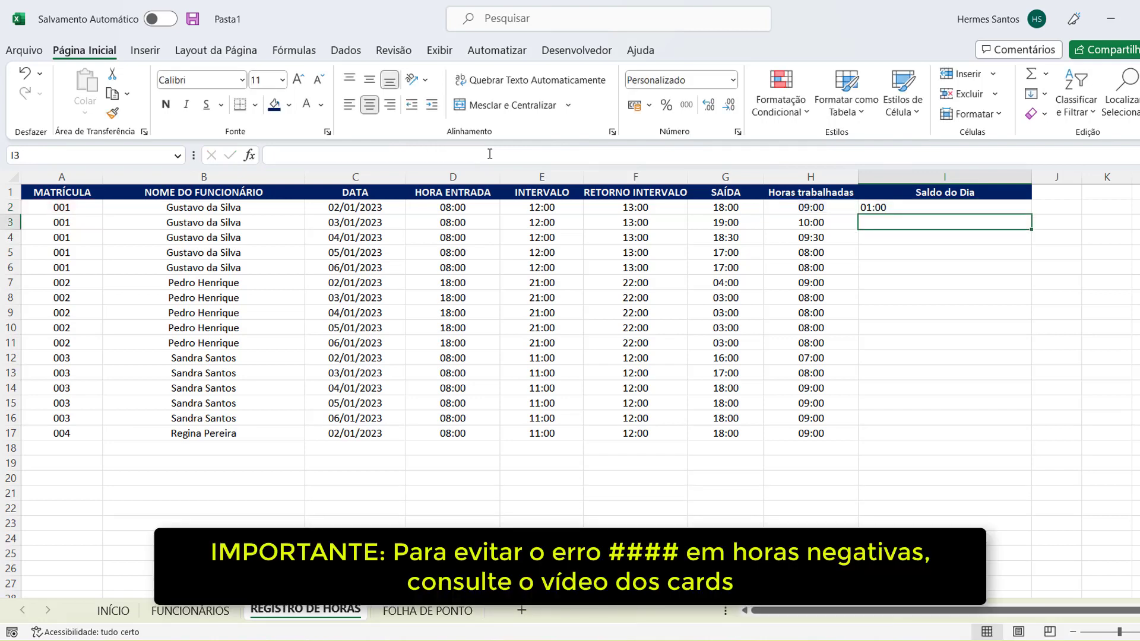
Step: Fill the I2 balance formula down the Saldo do Dia column and center the filled cells
click(935, 209)
double_click(1031, 213)
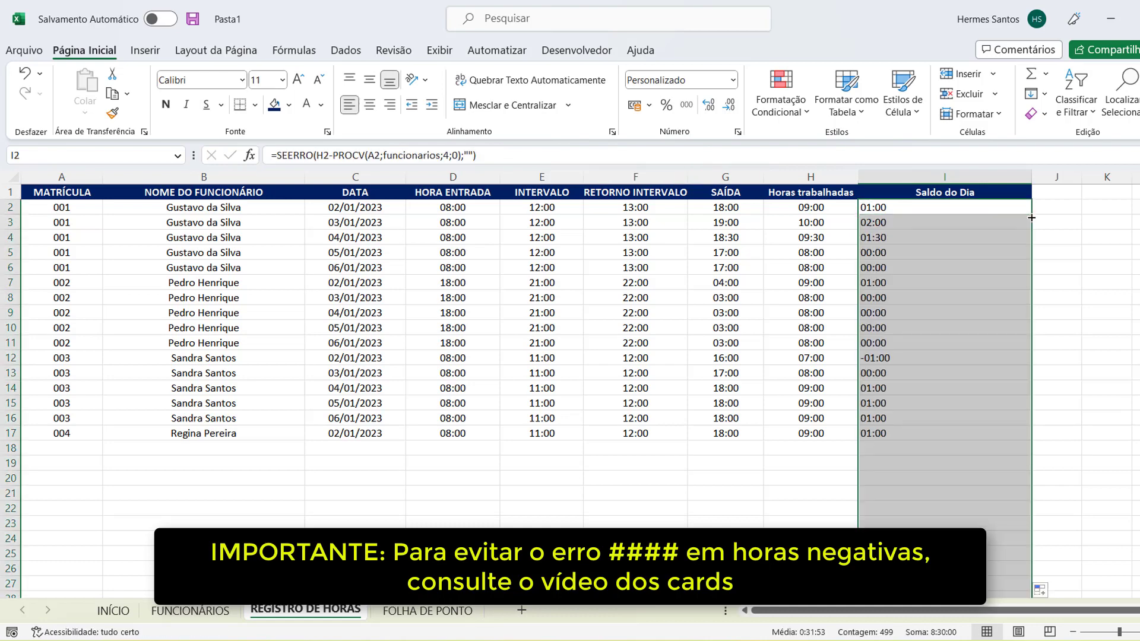
click(369, 105)
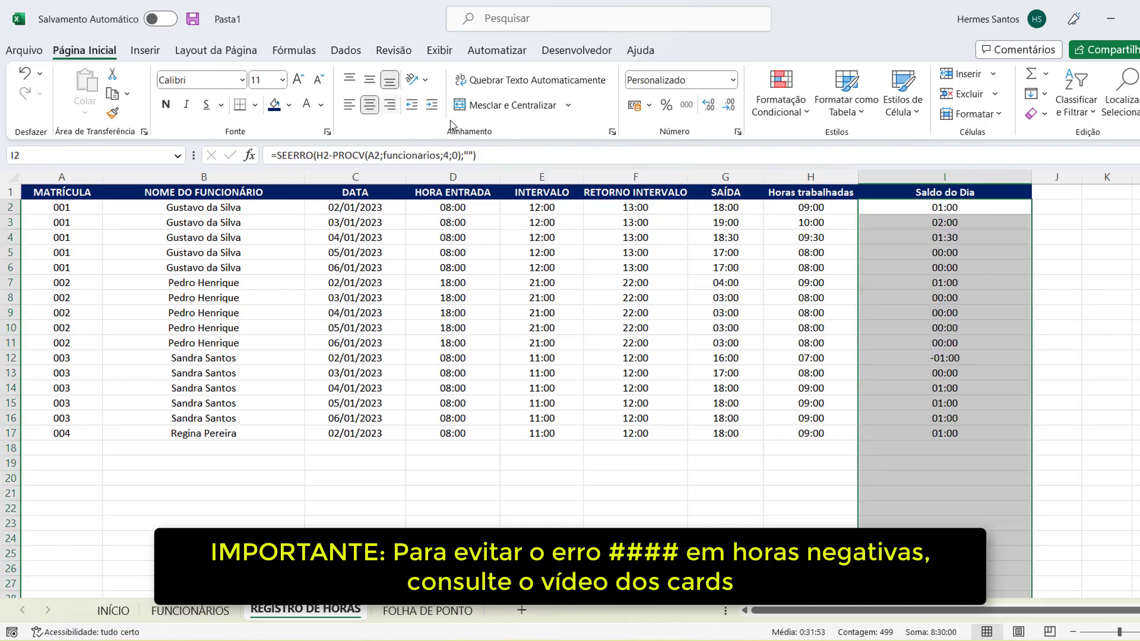
Step: Narrow the Saldo do Dia column and name the range from A2:I2 down to the sheet's last row registros
click(1055, 277)
drag(1032, 177, 976, 177)
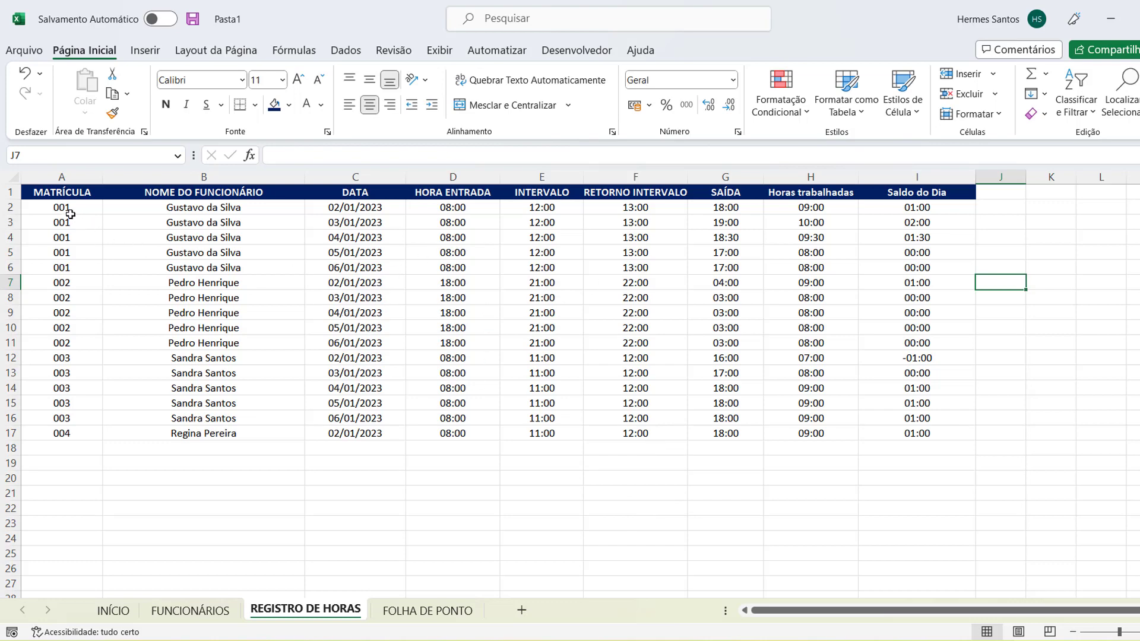
drag(67, 209, 926, 202)
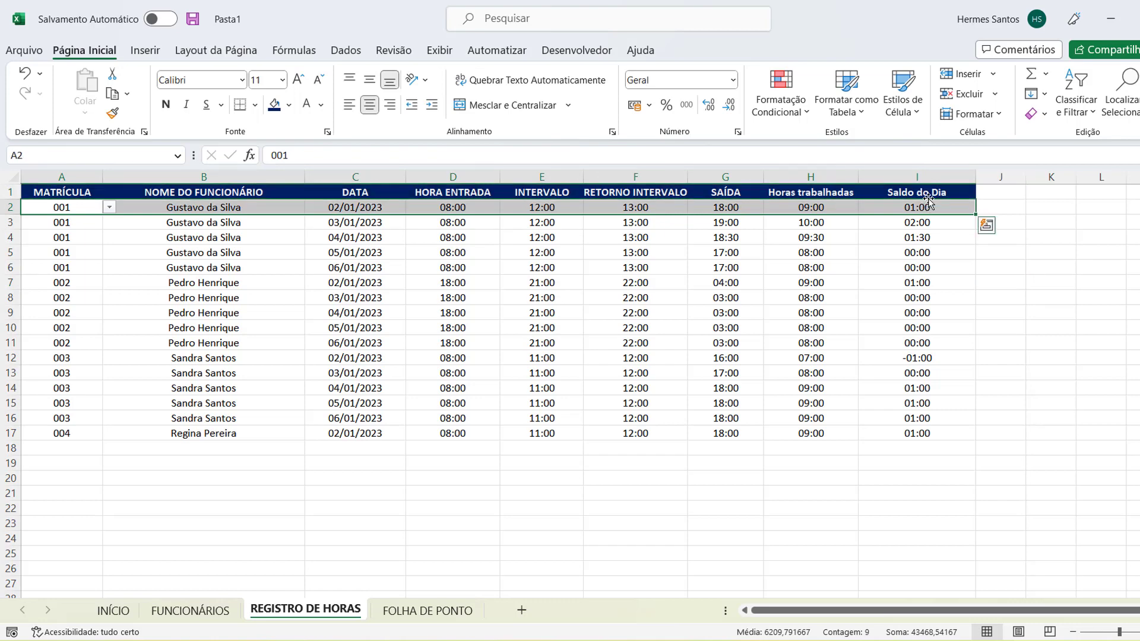
key(ctrl+shift+Down)
key(ctrl+shift+Down)
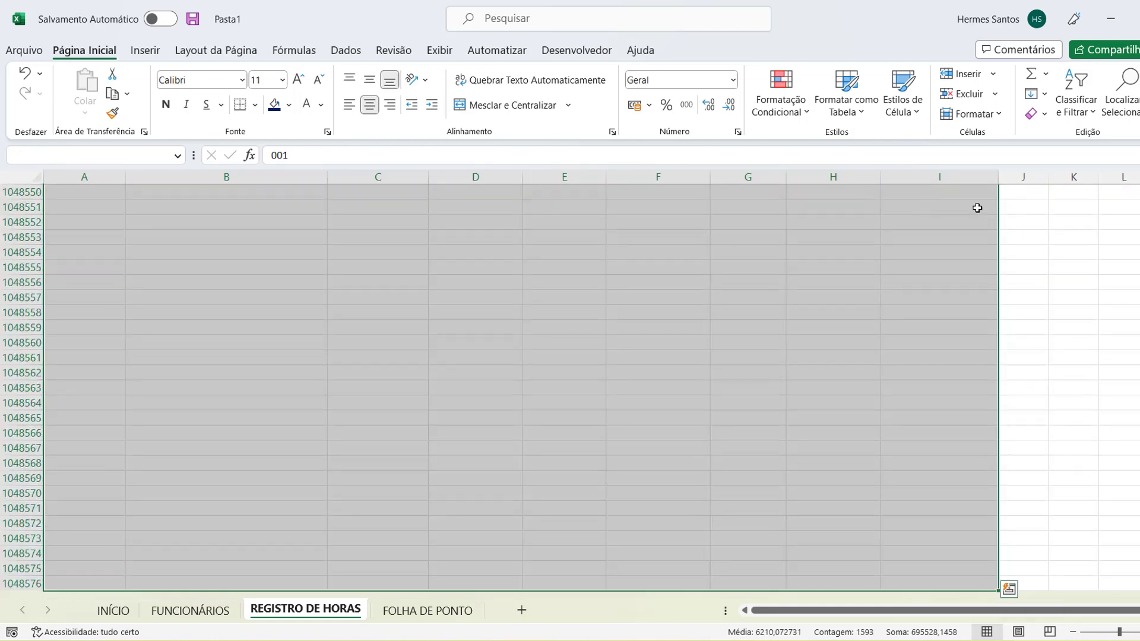
drag(1139, 579, 1139, 184)
click(77, 154)
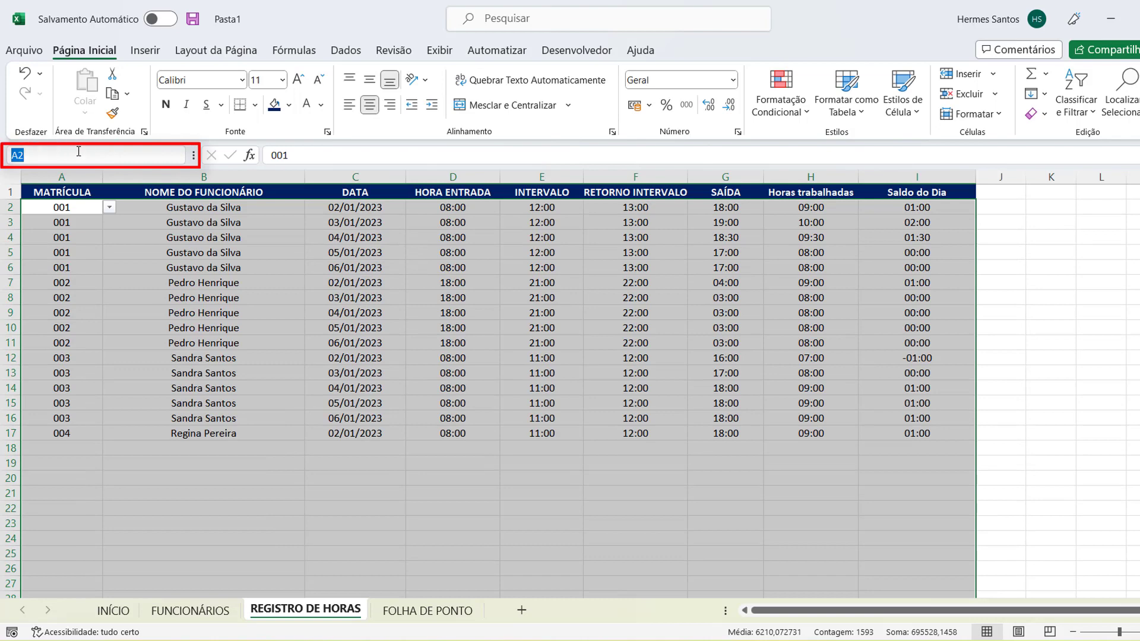
text(registros)
key(Return)
click(202, 463)
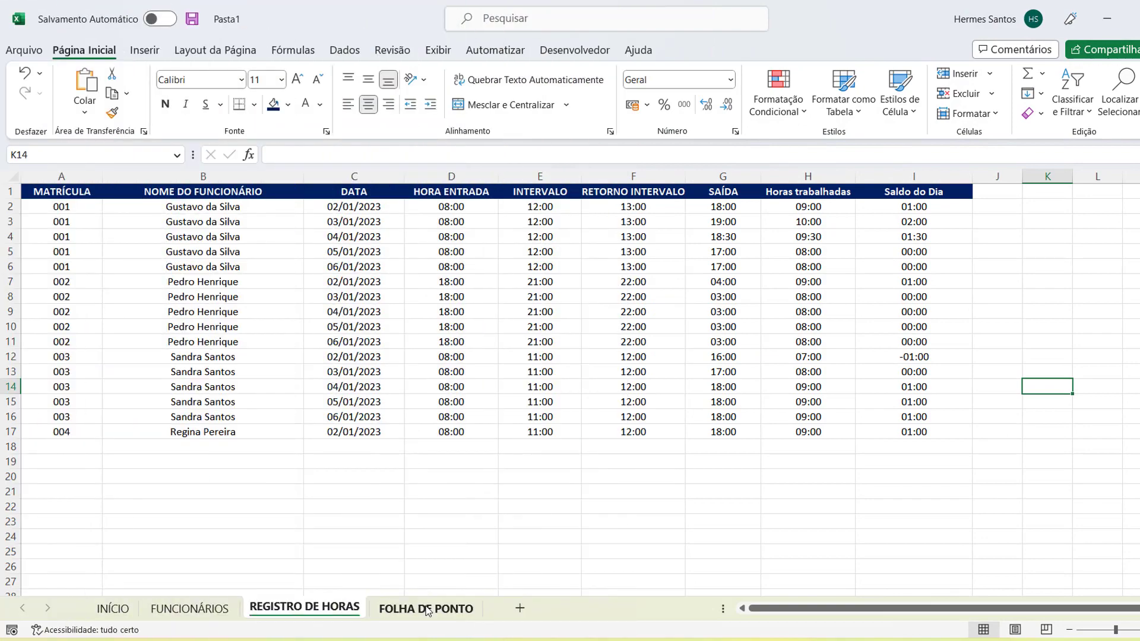
Step: On the FOLHA DE PONTO sheet, enter the headers MATRÍCULA, NOME DO FUNCIONÁRIO, DATA INICIAL and DATA FINAL in A1:D1
click(426, 610)
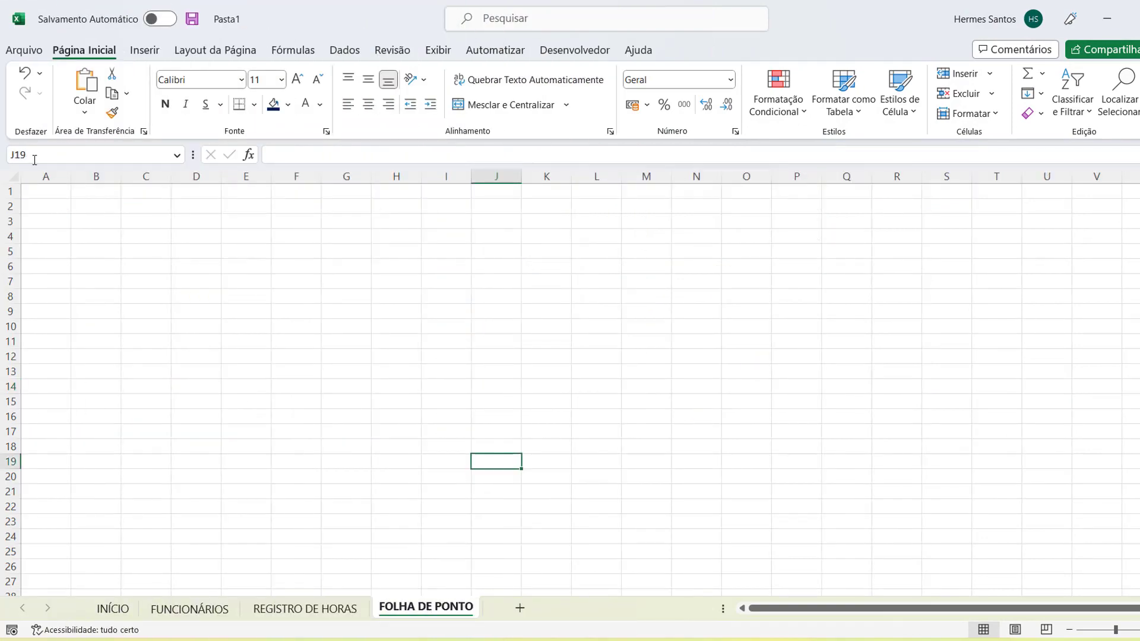
click(39, 190)
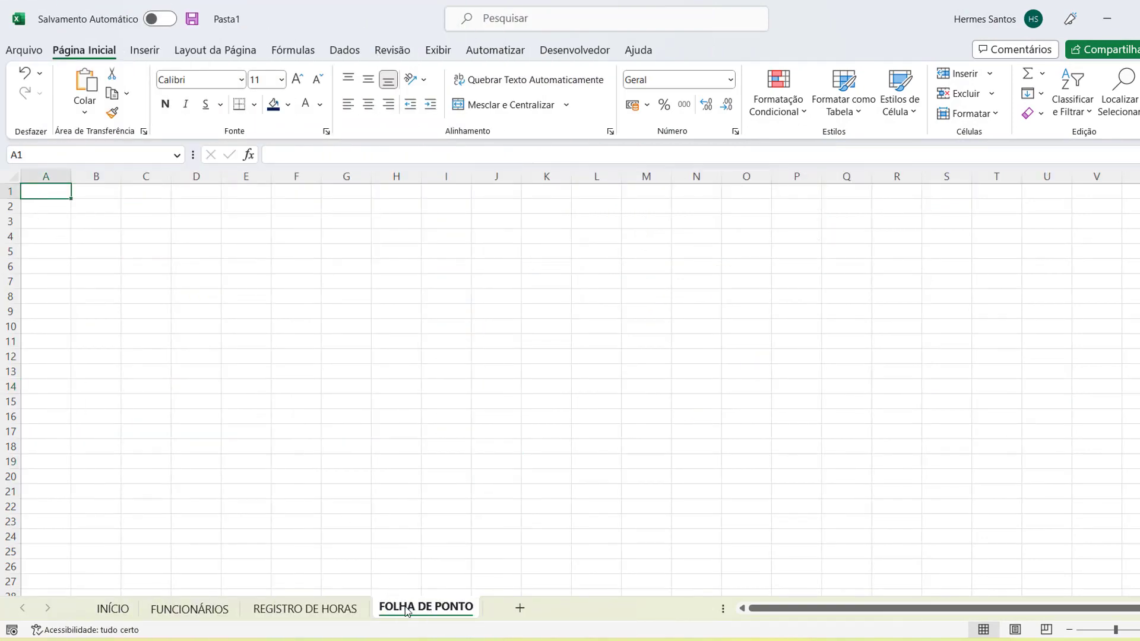
click(11, 192)
click(76, 216)
click(41, 189)
text(MATRÍCULA	NOME DO FUNCIONÁRIO	DATA INICIAL	DATA FINAL)
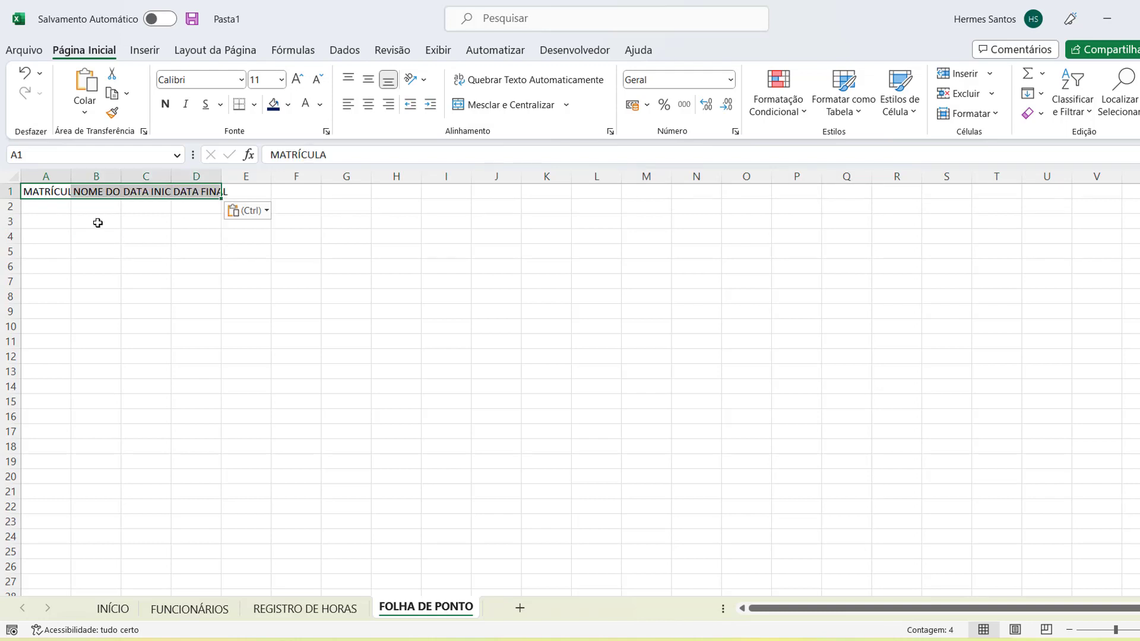
Step: Widen columns A to D and apply all borders to cells A2:D2
click(98, 234)
drag(71, 176, 444, 176)
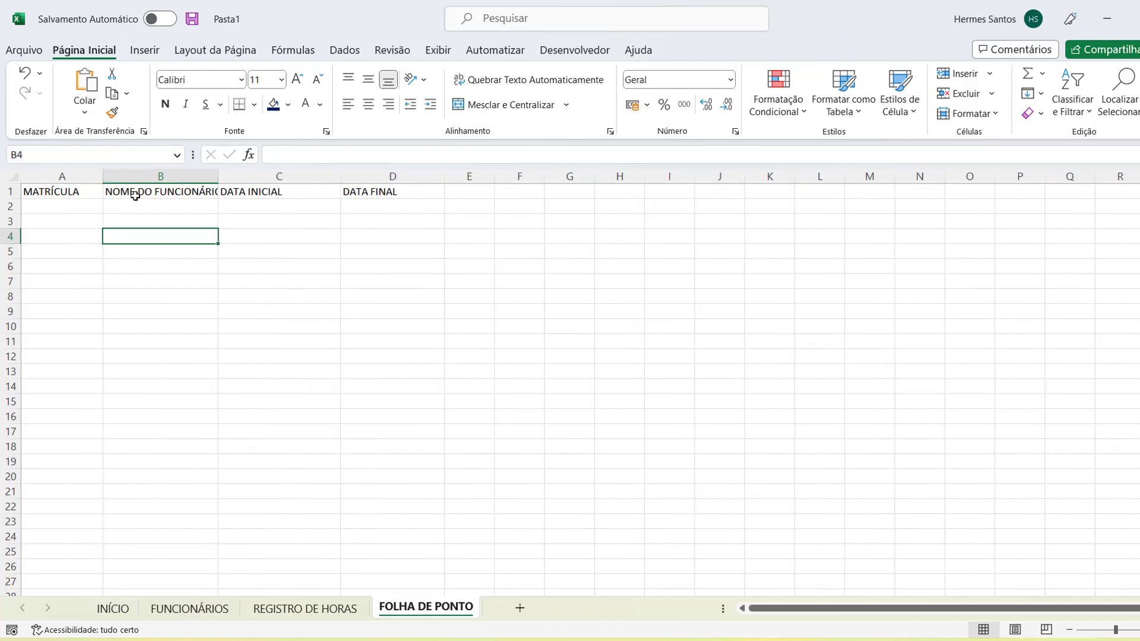
drag(47, 207, 367, 212)
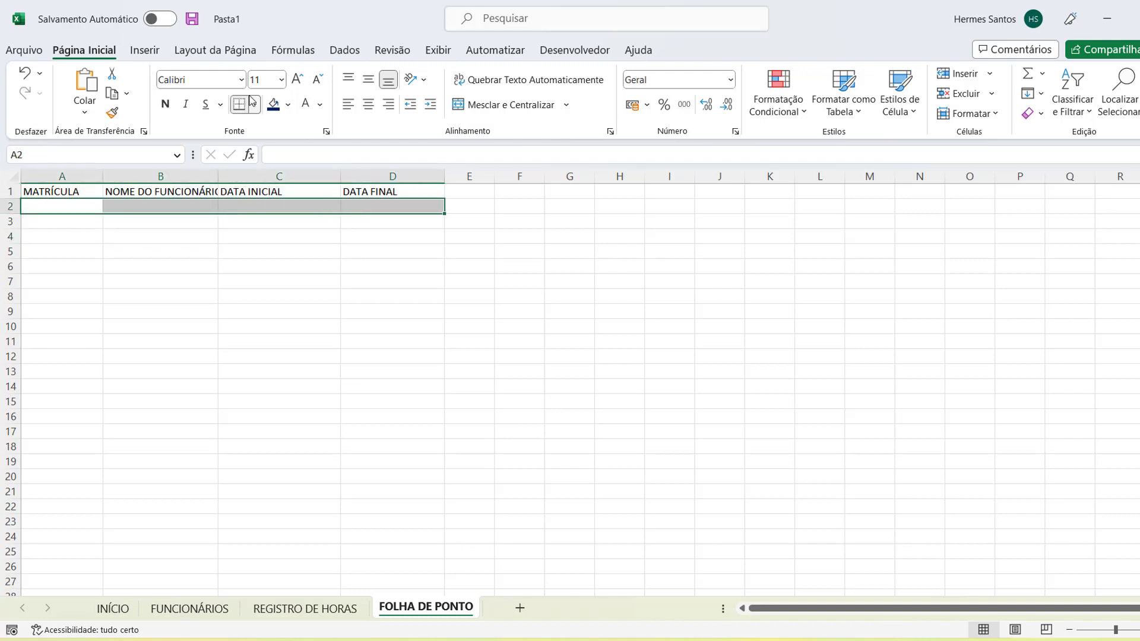
click(254, 105)
click(273, 264)
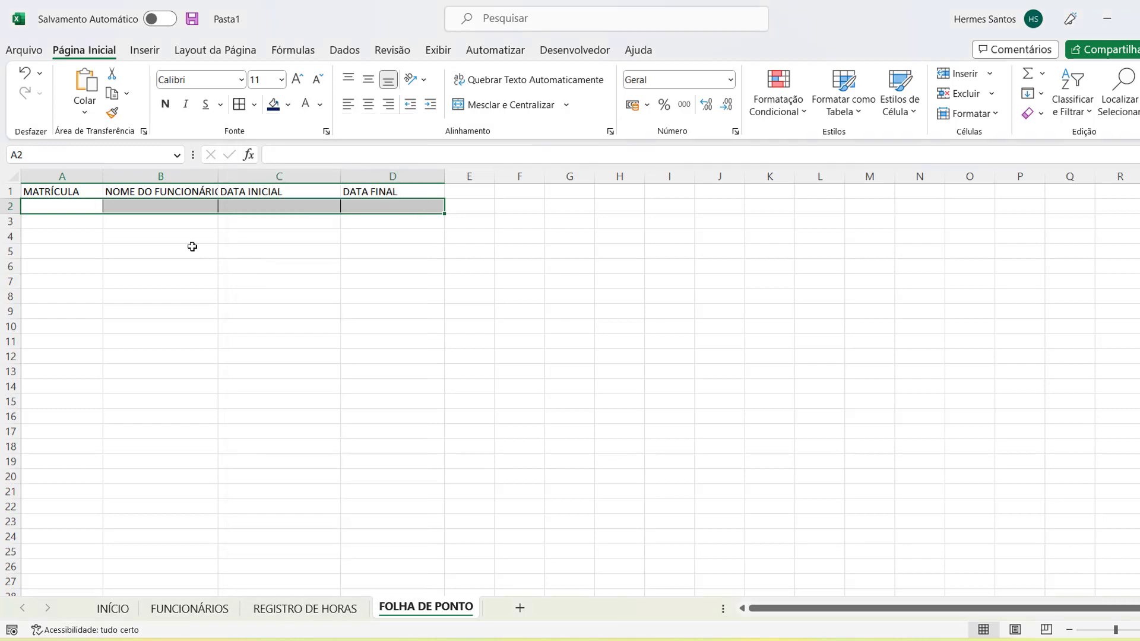
click(89, 236)
Step: Format the A1:D1 headers with dark blue fill and bold white text
drag(62, 192, 392, 191)
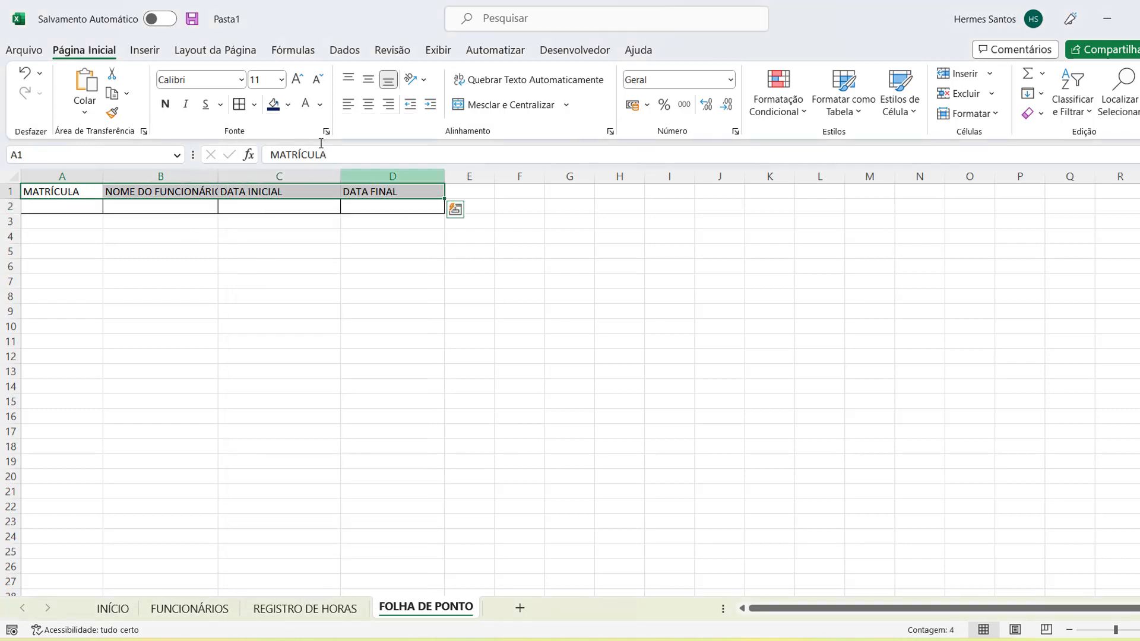
click(273, 105)
click(305, 104)
click(167, 105)
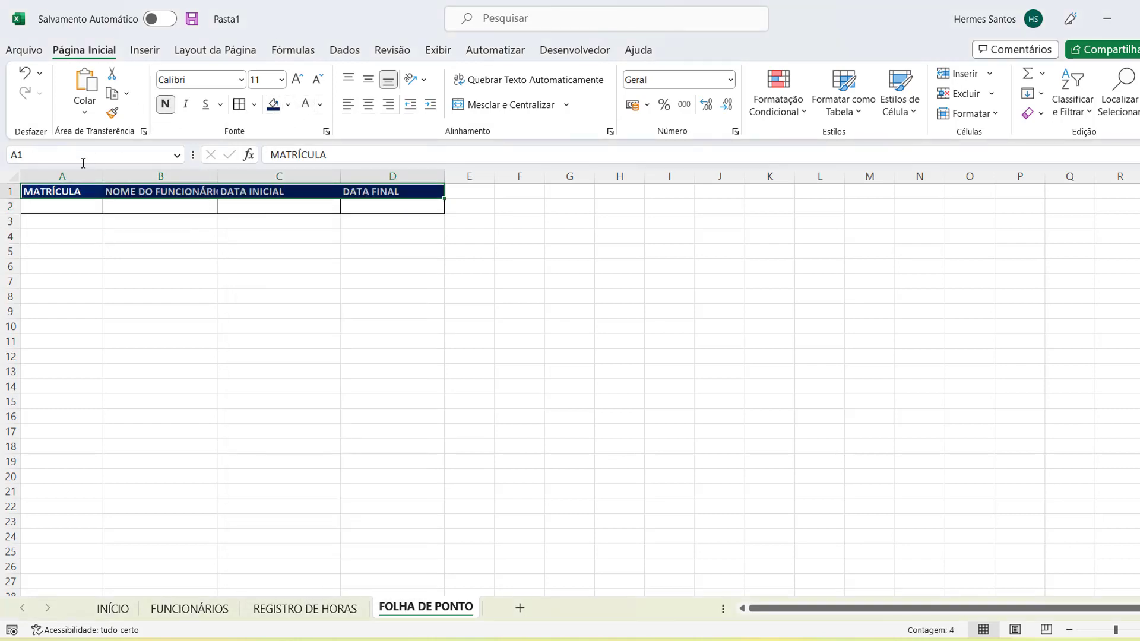
Step: Center the contents of all cells on the FOLHA DE PONTO sheet horizontally
click(13, 177)
click(367, 106)
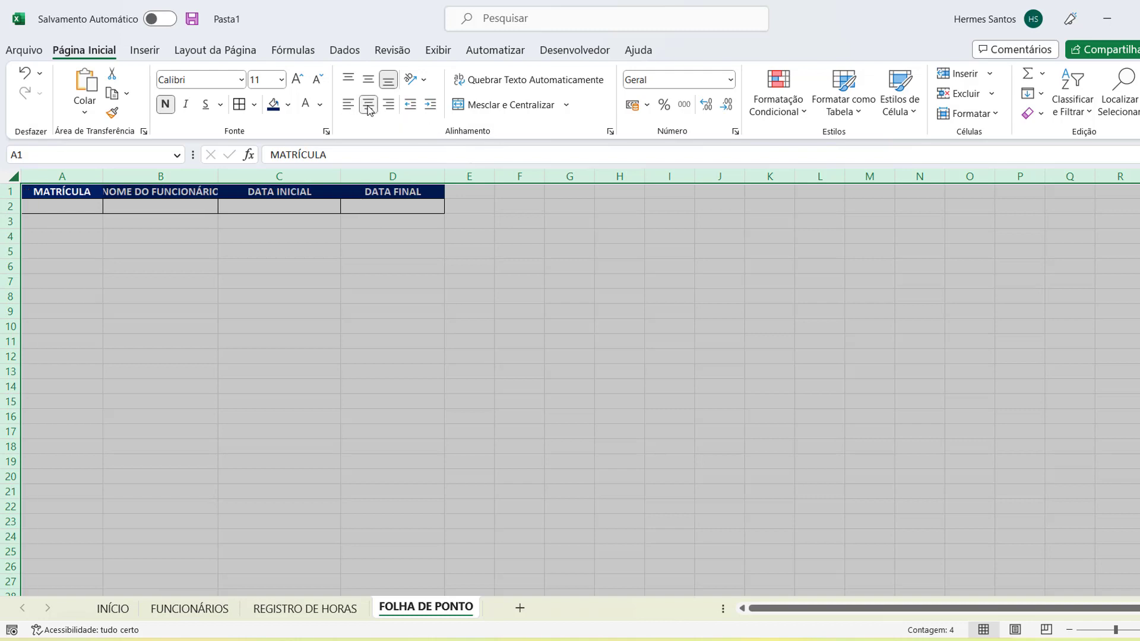
click(364, 251)
click(180, 263)
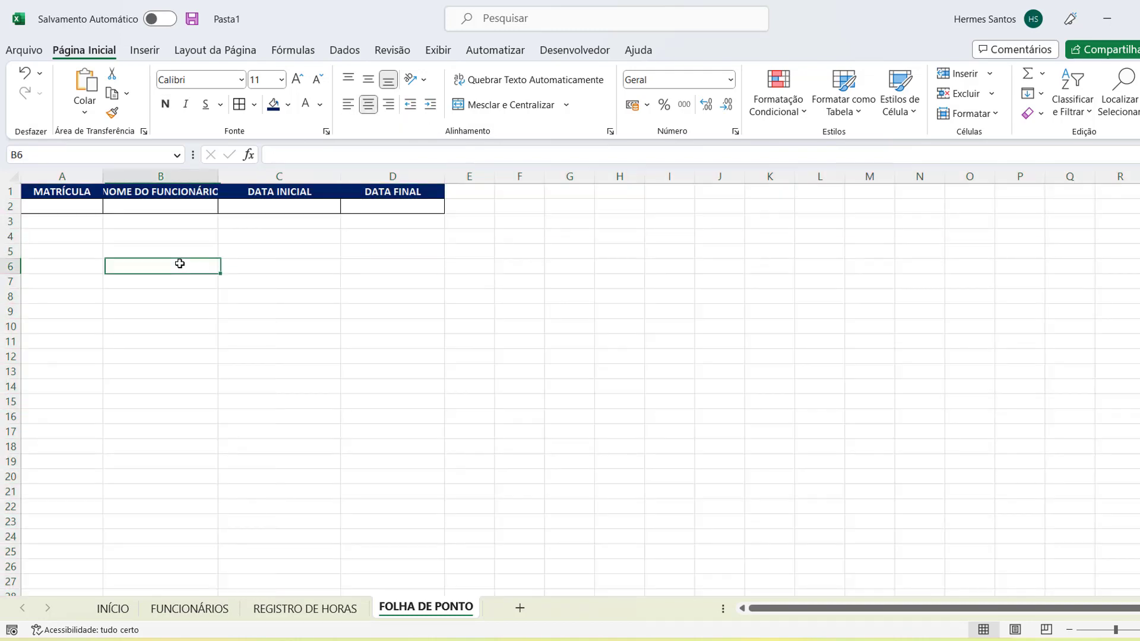
Step: Add list data validation to A2, using the named range of matrículas as its source
click(65, 212)
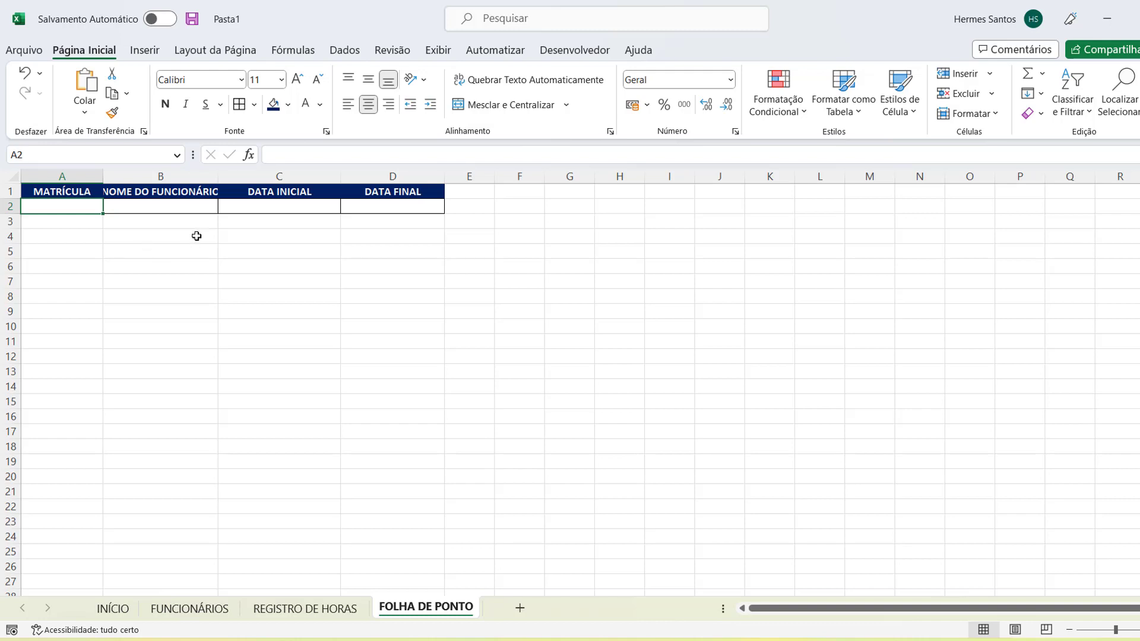
click(355, 52)
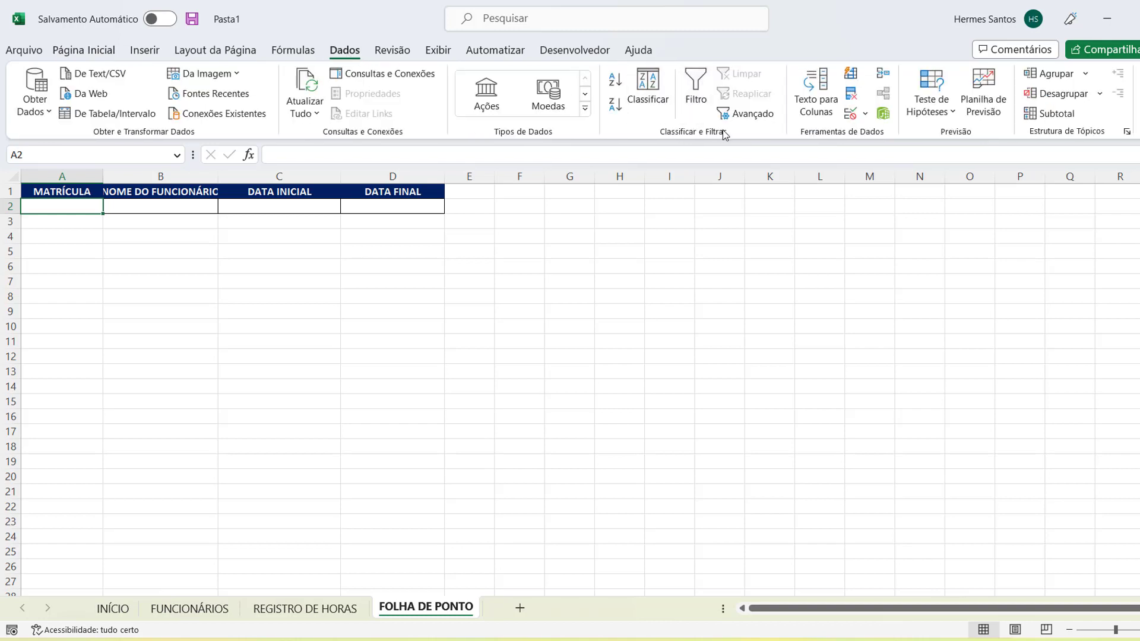
click(865, 117)
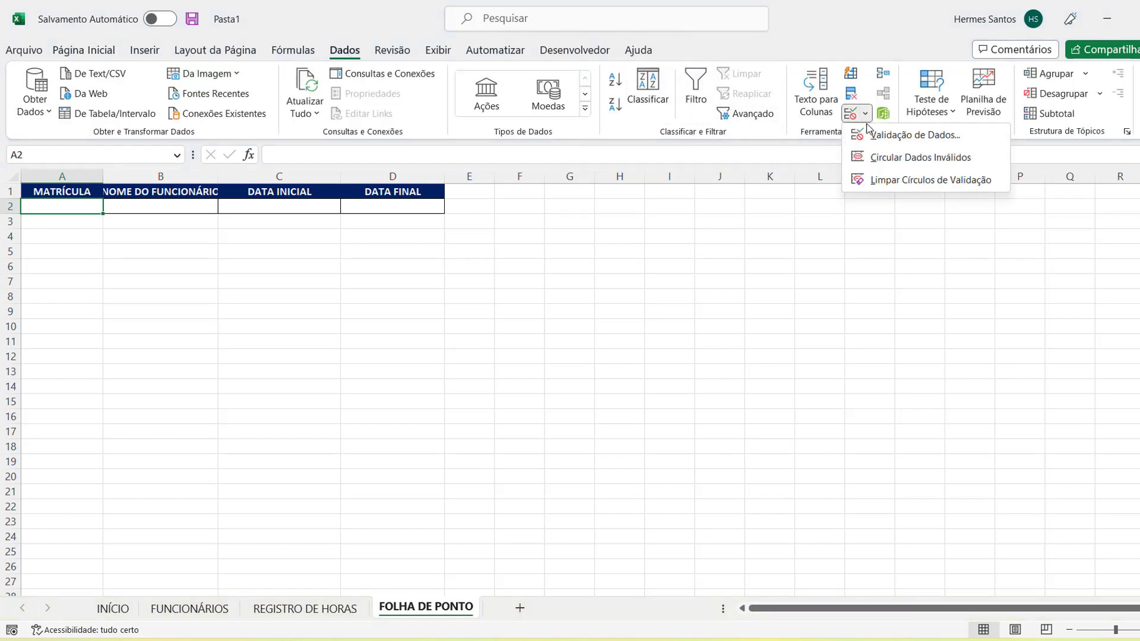
click(872, 133)
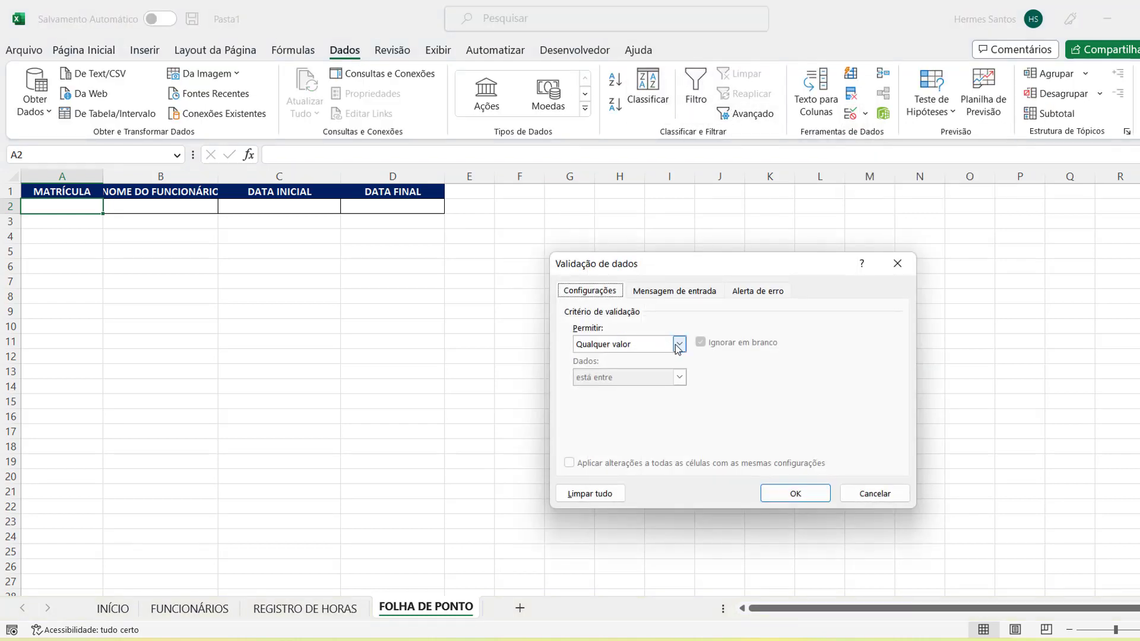
click(678, 345)
click(624, 391)
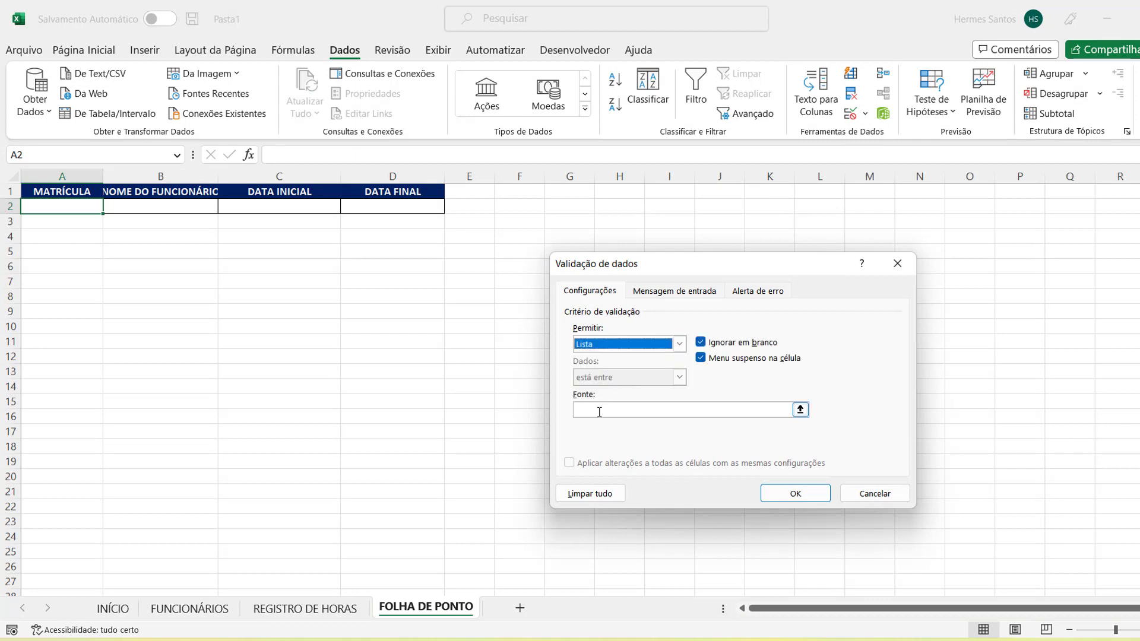
click(599, 412)
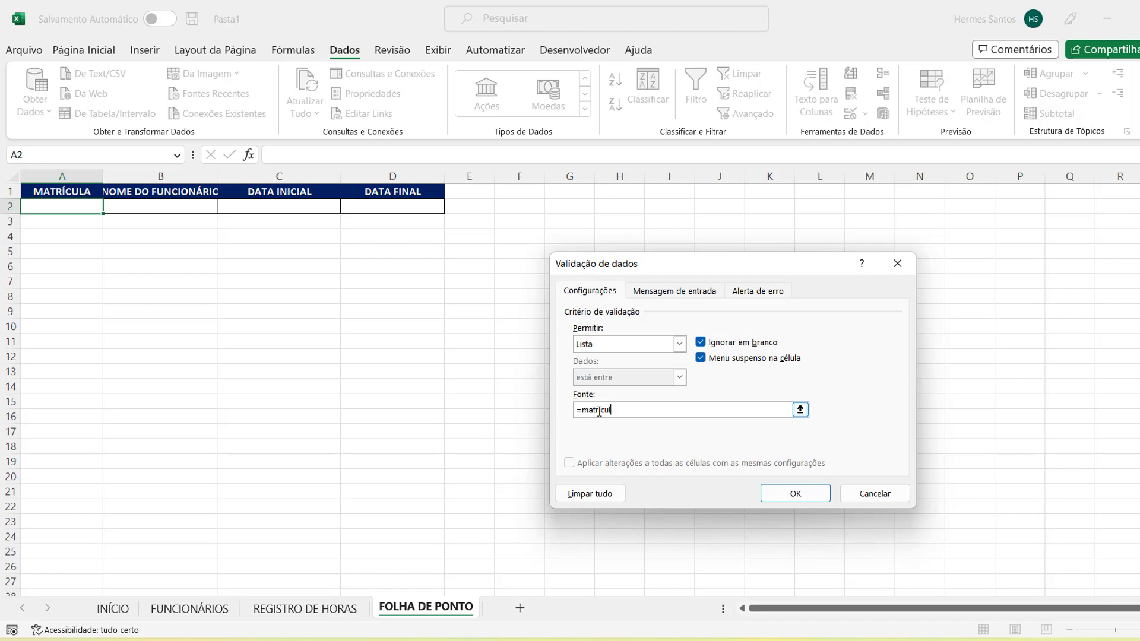
click(796, 494)
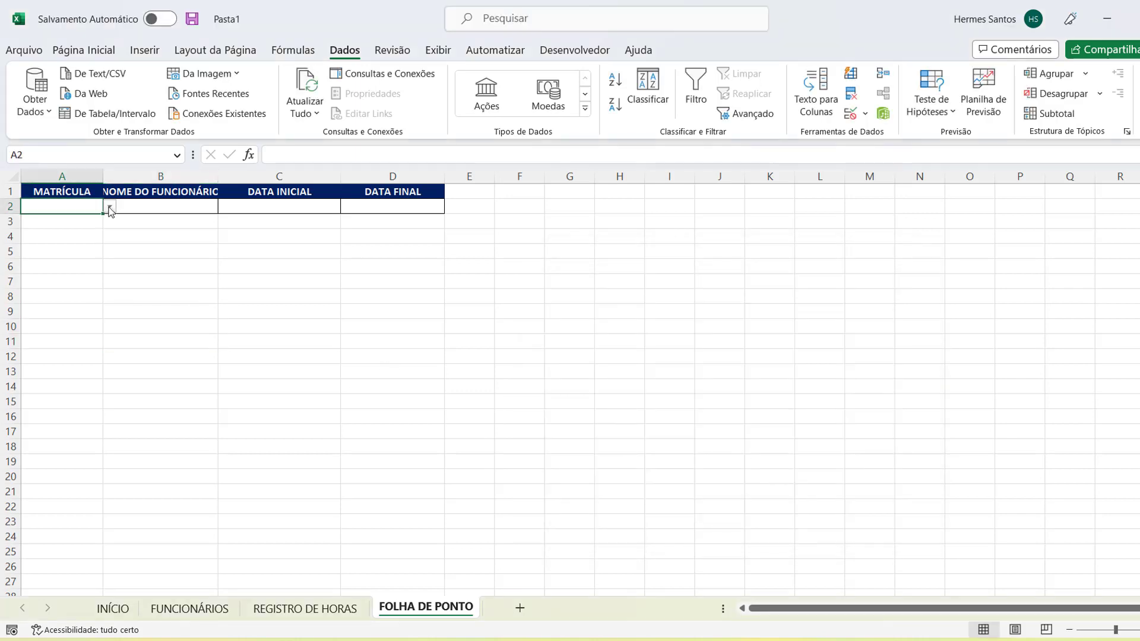
Step: Choose the second matrícula from the A2 list and widen the NOME DO FUNCIONÁRIO column to fit its header
click(110, 206)
click(90, 233)
click(169, 277)
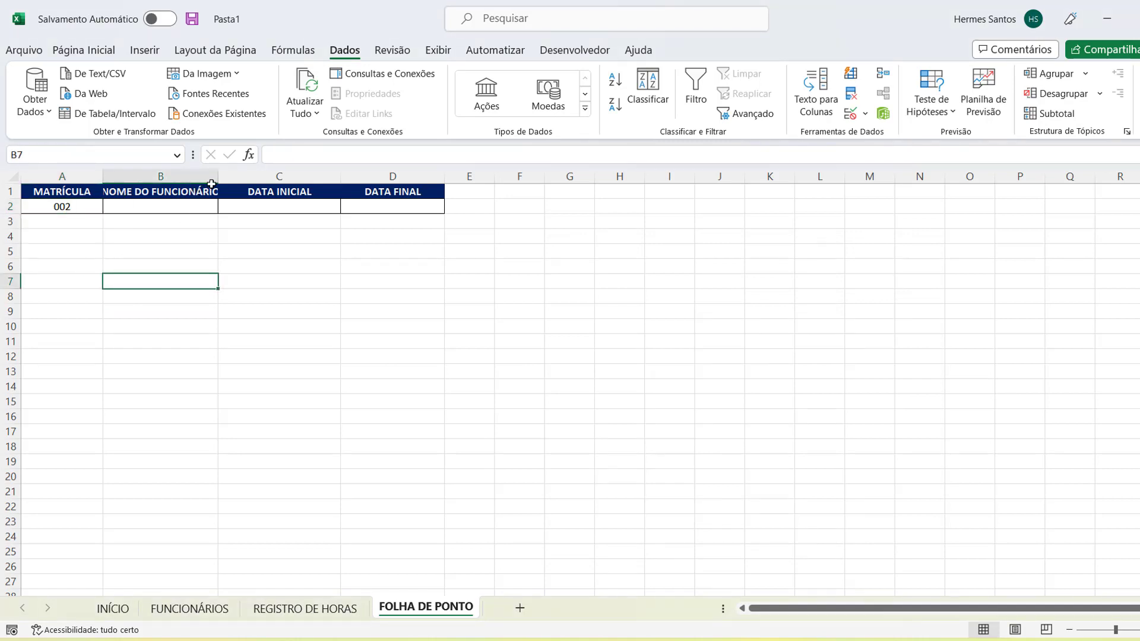
drag(219, 176, 270, 176)
Step: Build the employee name lookup in B2 as =PROCV(A2;funcionarios;2;0)
click(198, 204)
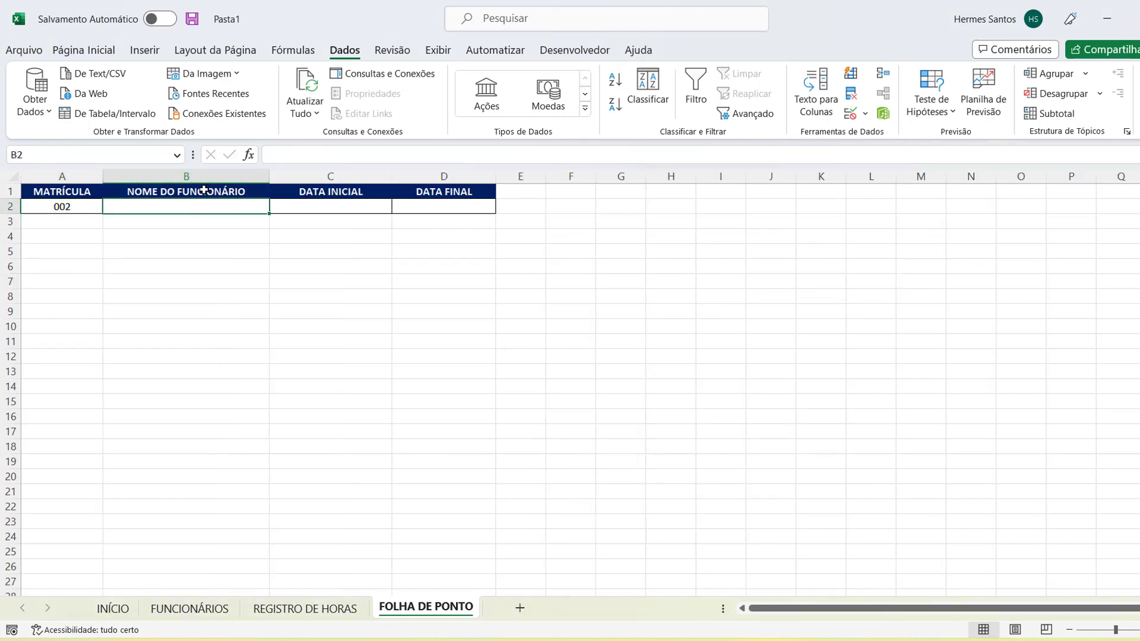
double_click(185, 206)
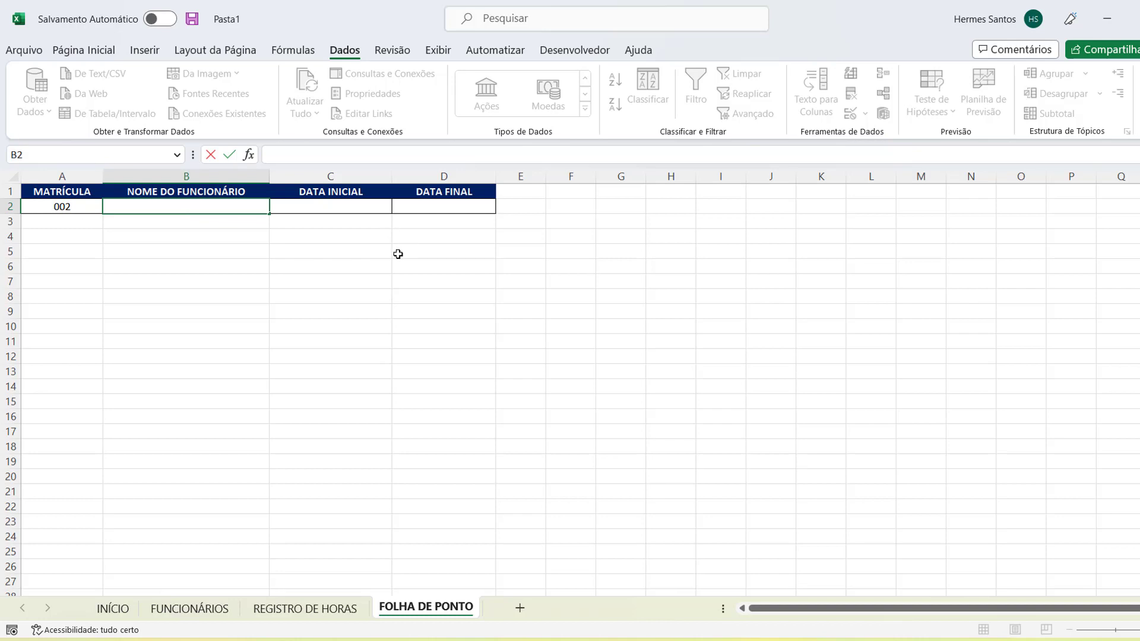
text(=)
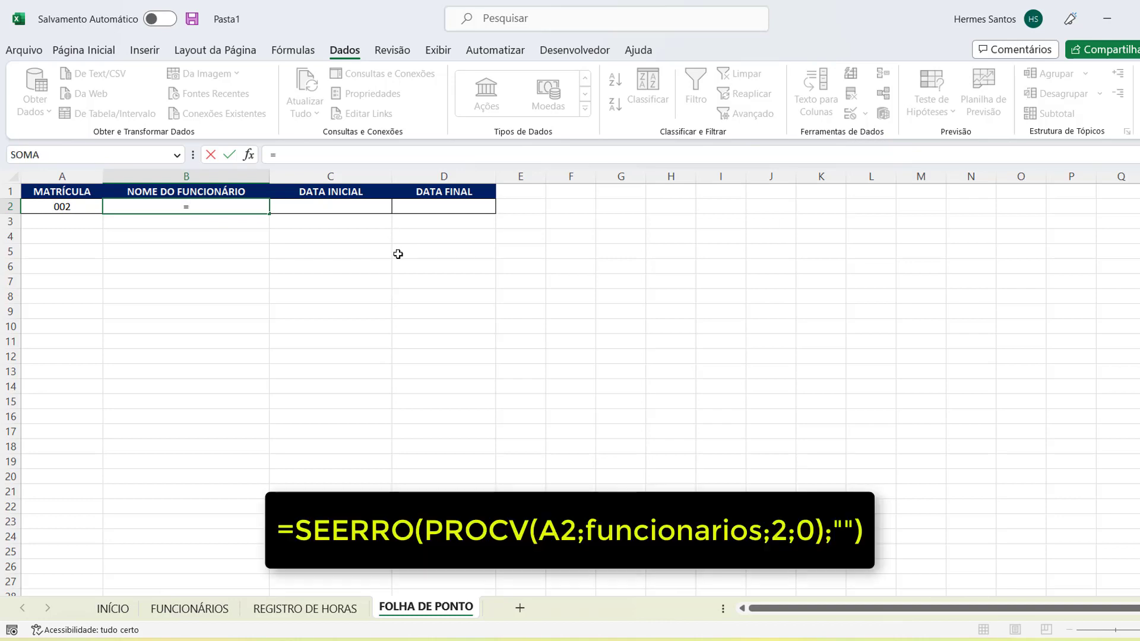
text(PROCV()
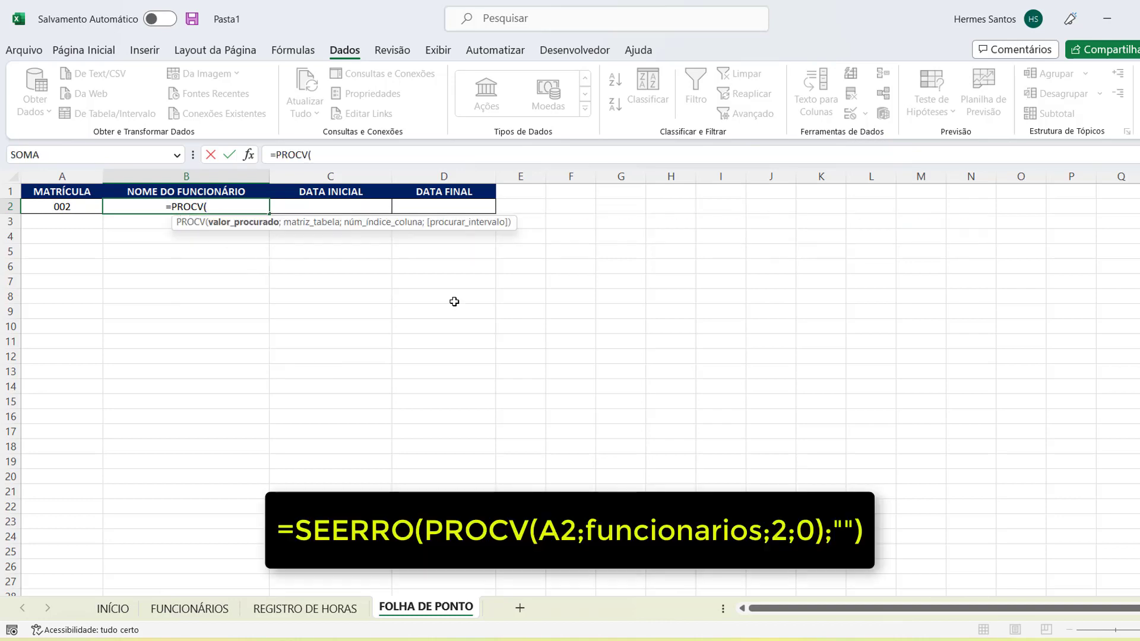
click(64, 209)
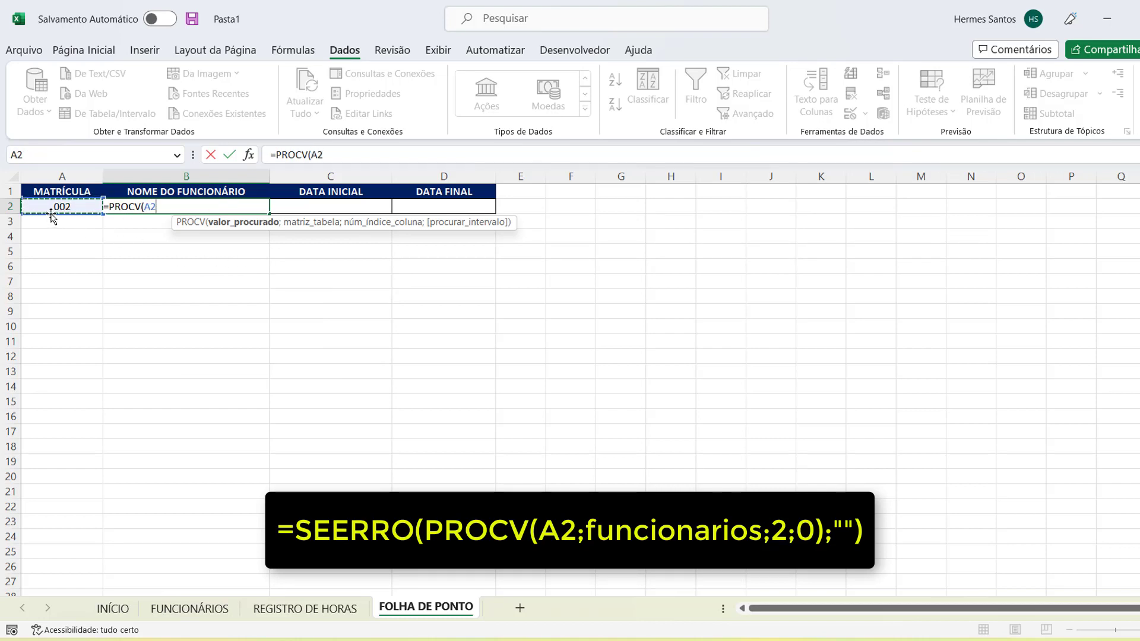
text(;)
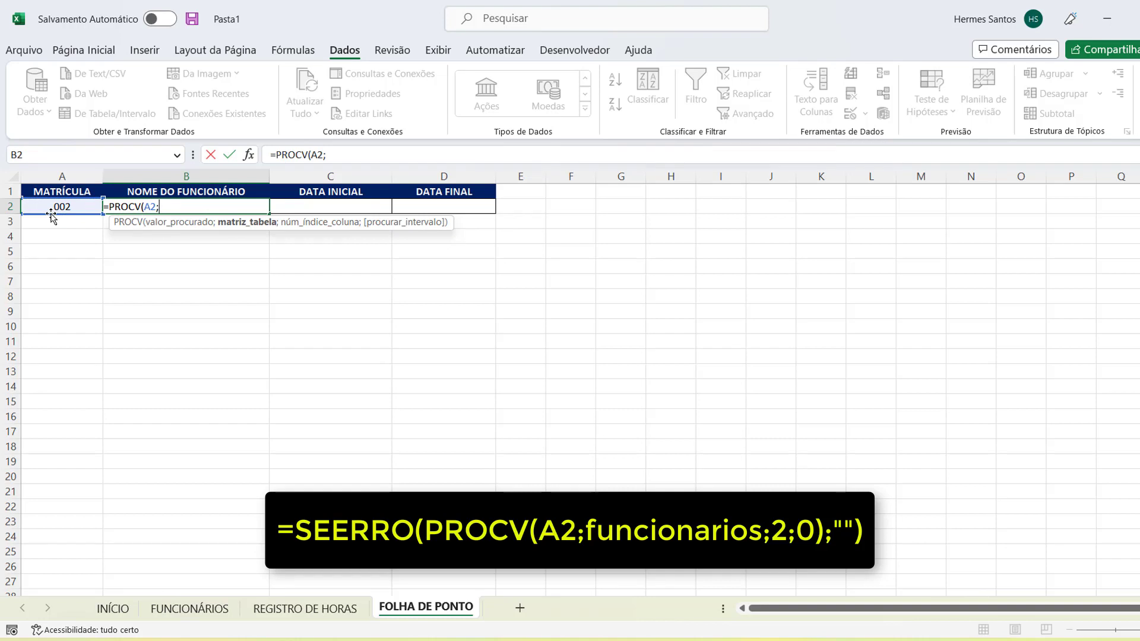
text(funcionarios)
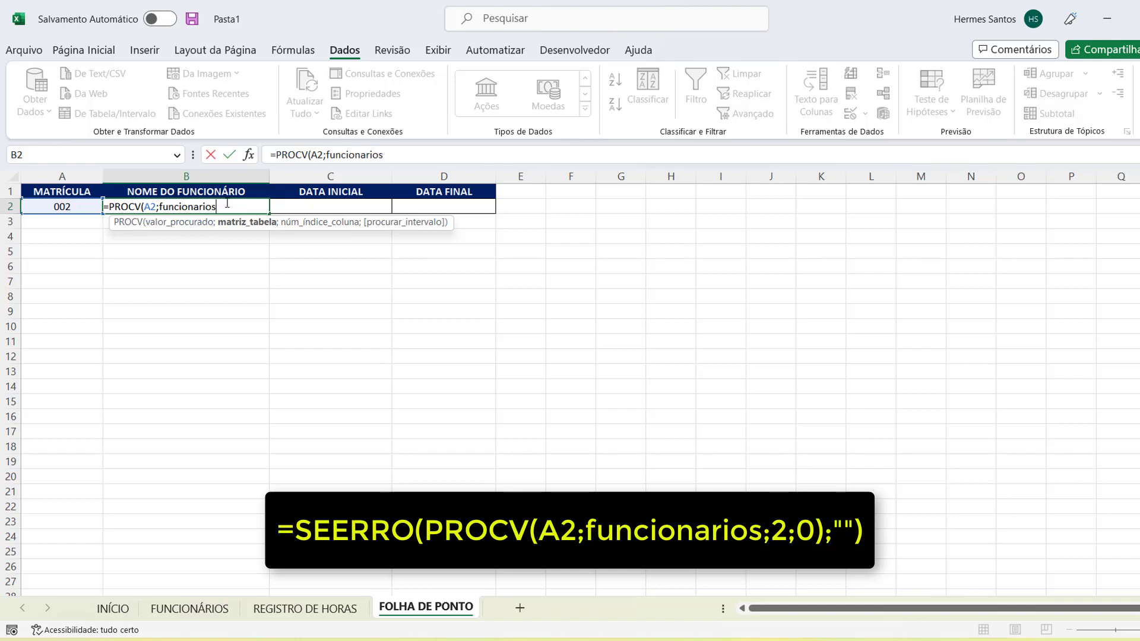
text(;)
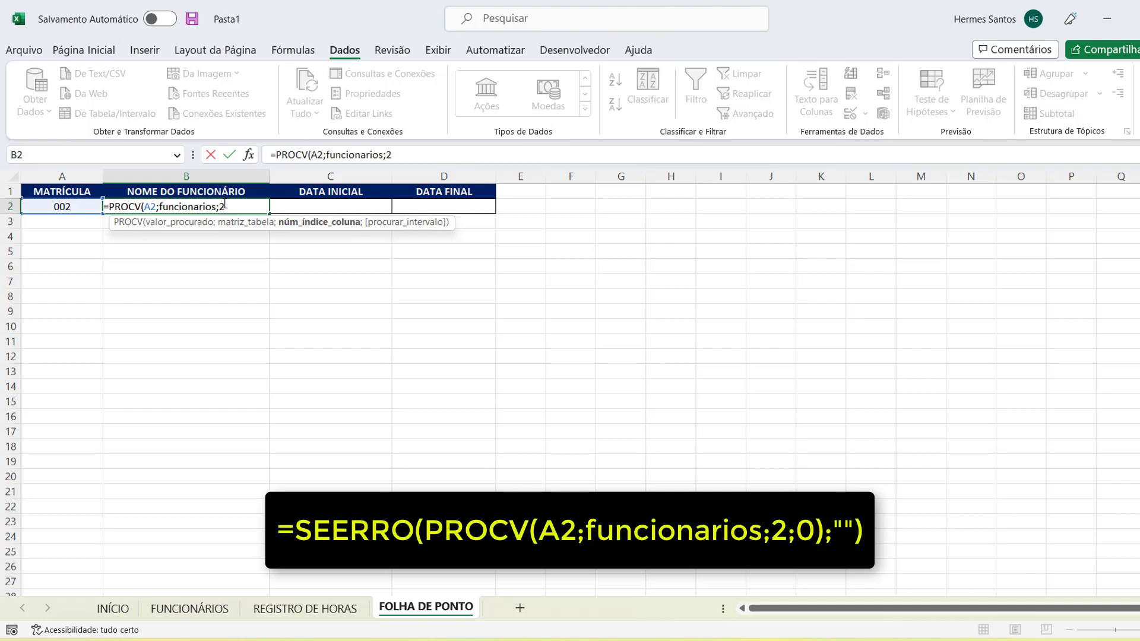
text(2;)
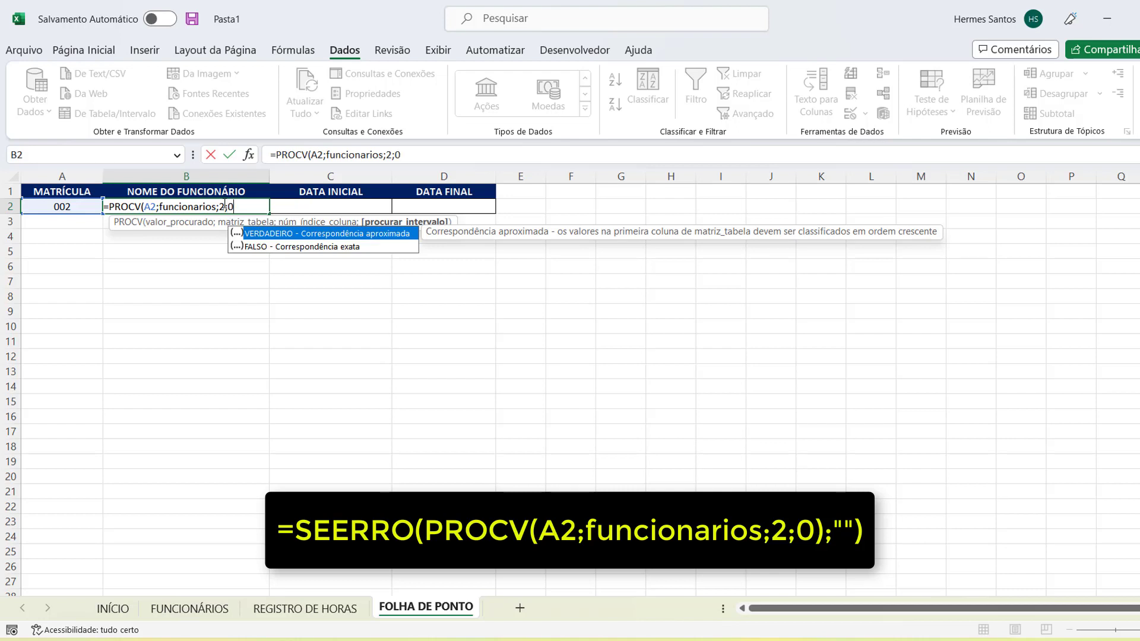
text(0))
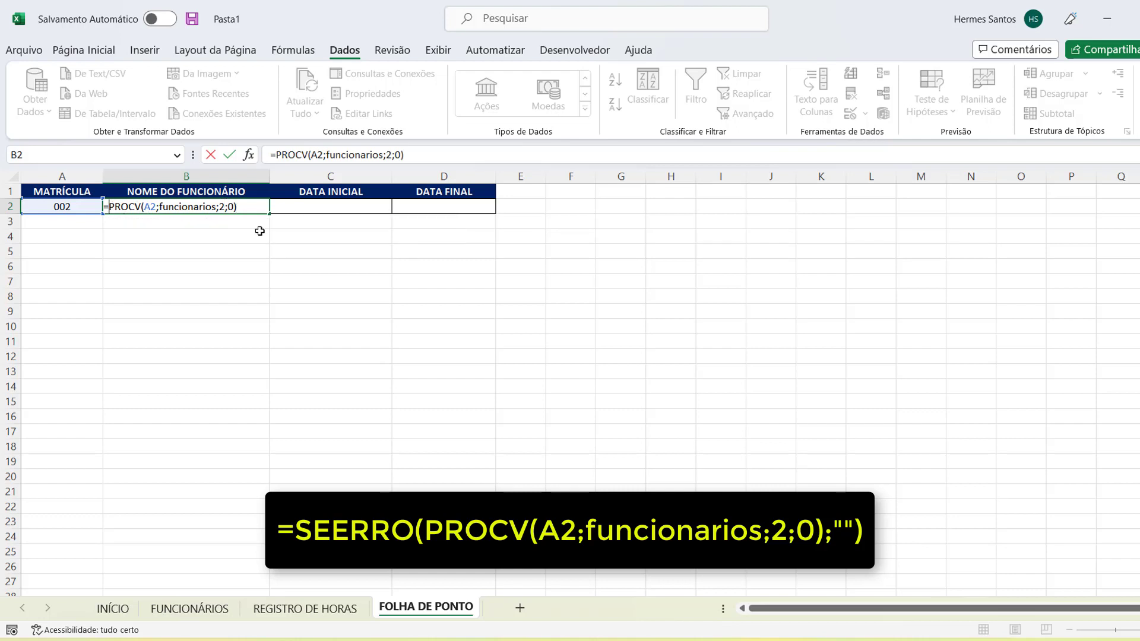
Step: Wrap the name lookup in B2 in an error handler as =SEERRO(PROCV(A2;funcionarios;2;0);"")
key(Home)
key(Right)
text(SE)
key(Down)
key(Down)
key(Down)
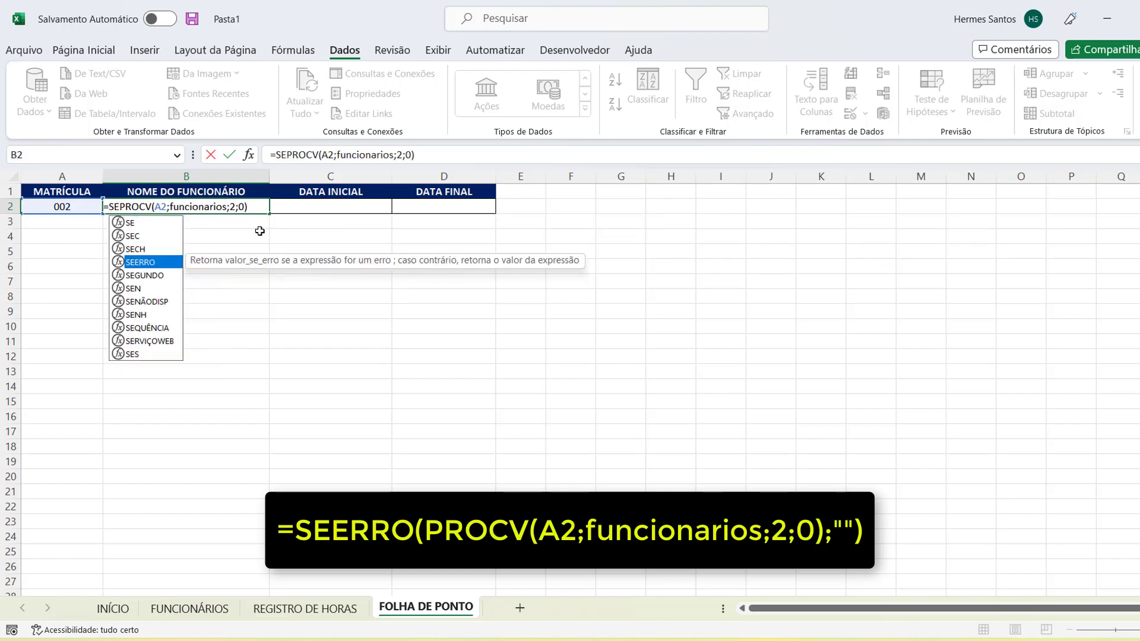
key(Tab)
click(456, 153)
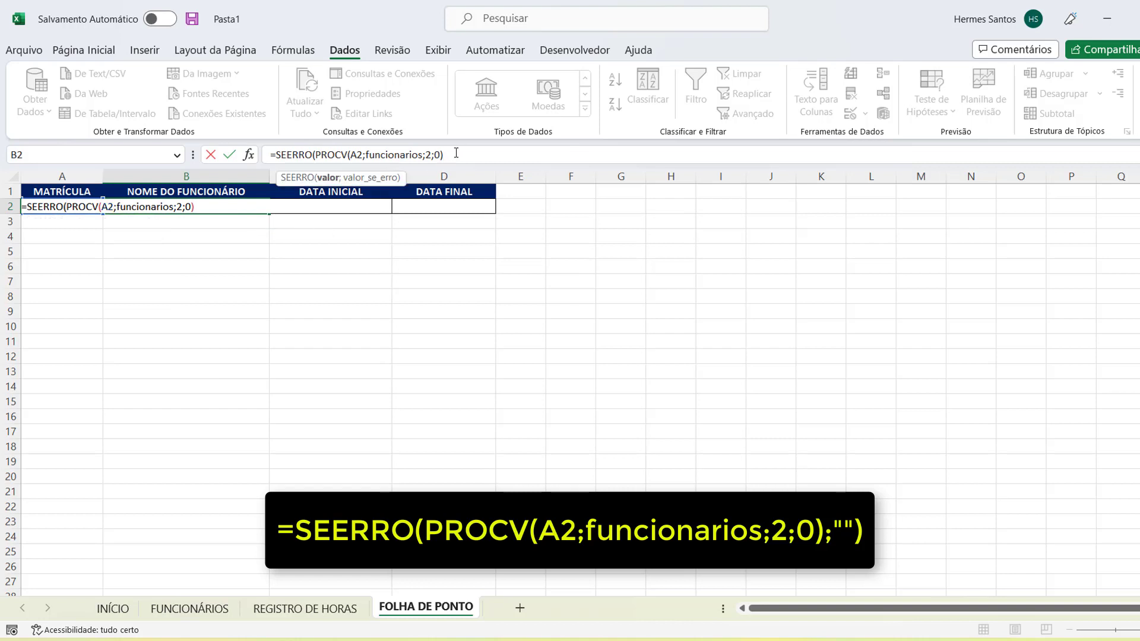
text(;""))
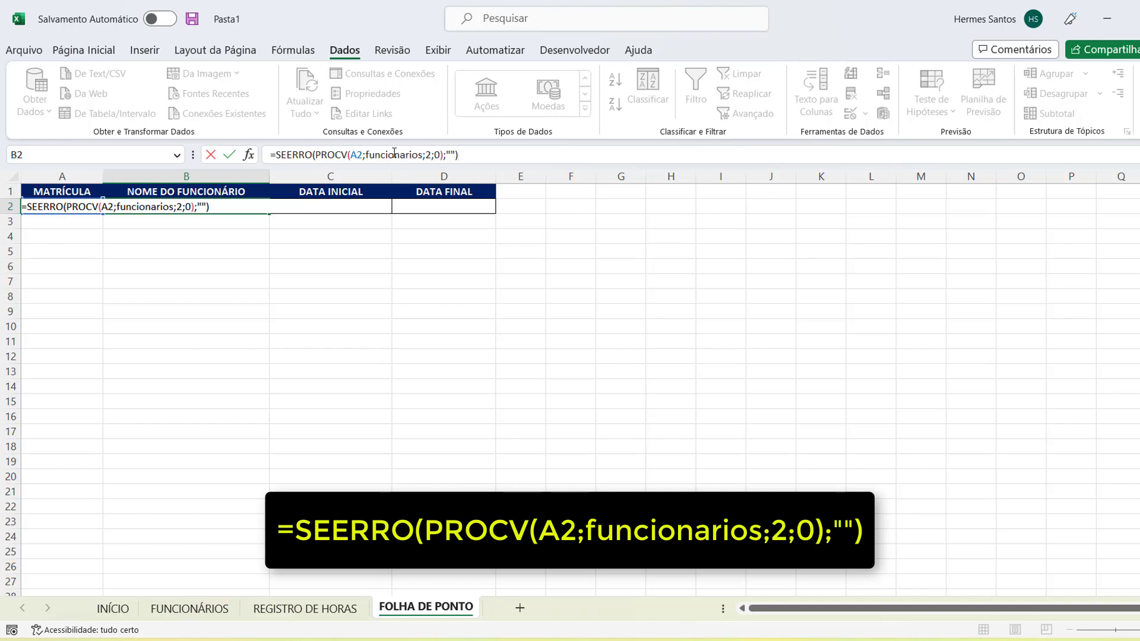
drag(448, 152, 452, 152)
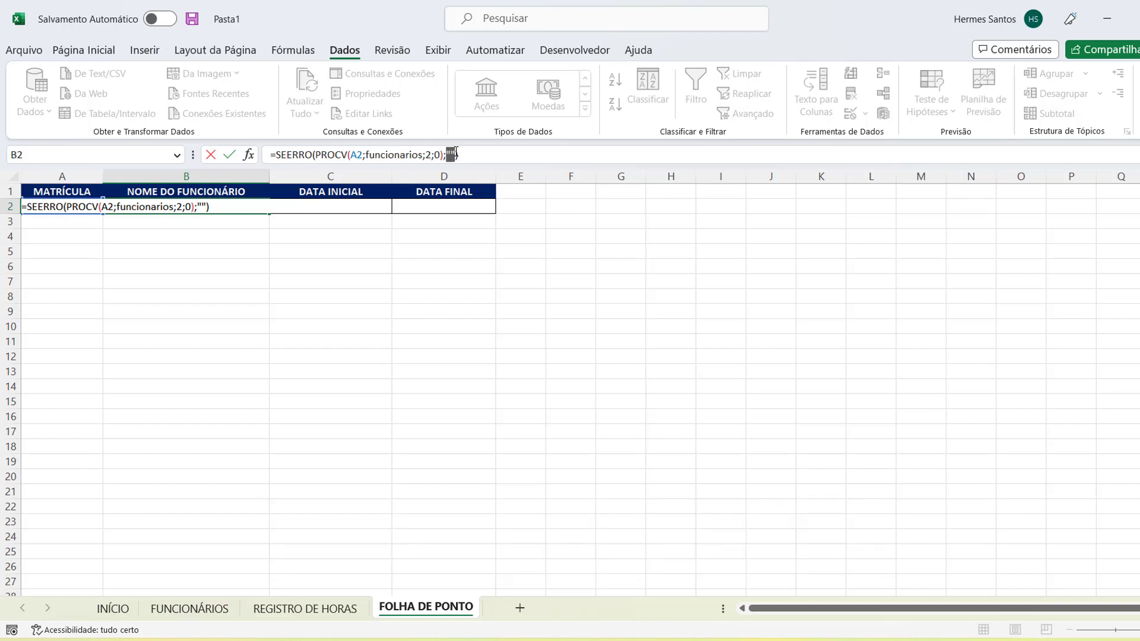
click(460, 155)
key(Return)
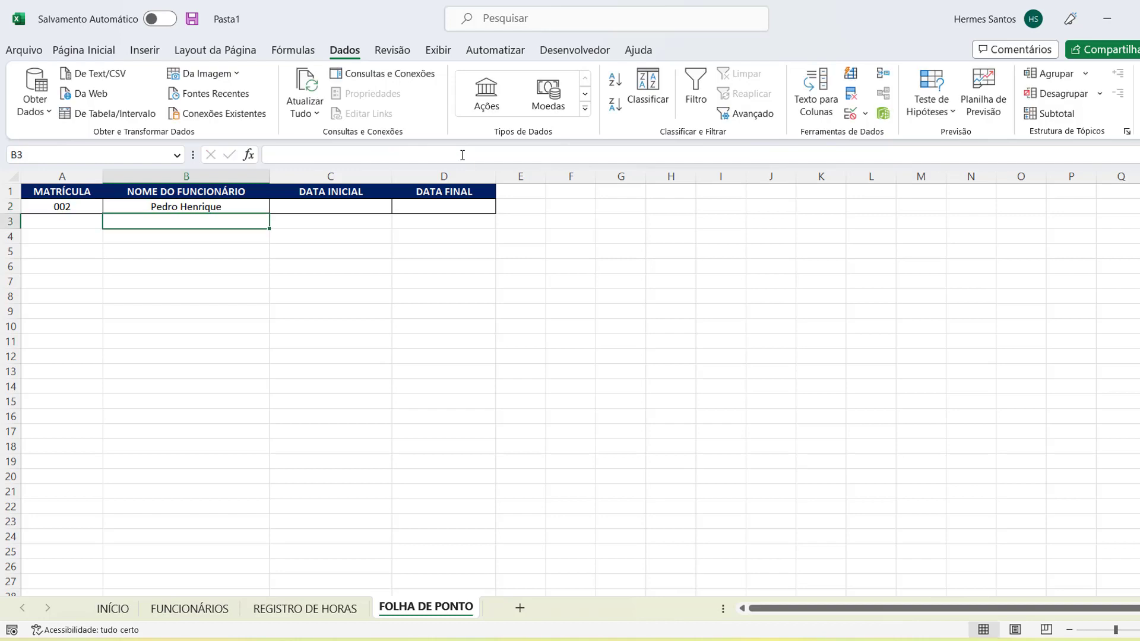
Step: Apply a date number format to C2:D2 under DATA INICIAL and DATA FINAL, and narrow column C slightly
click(309, 245)
double_click(343, 208)
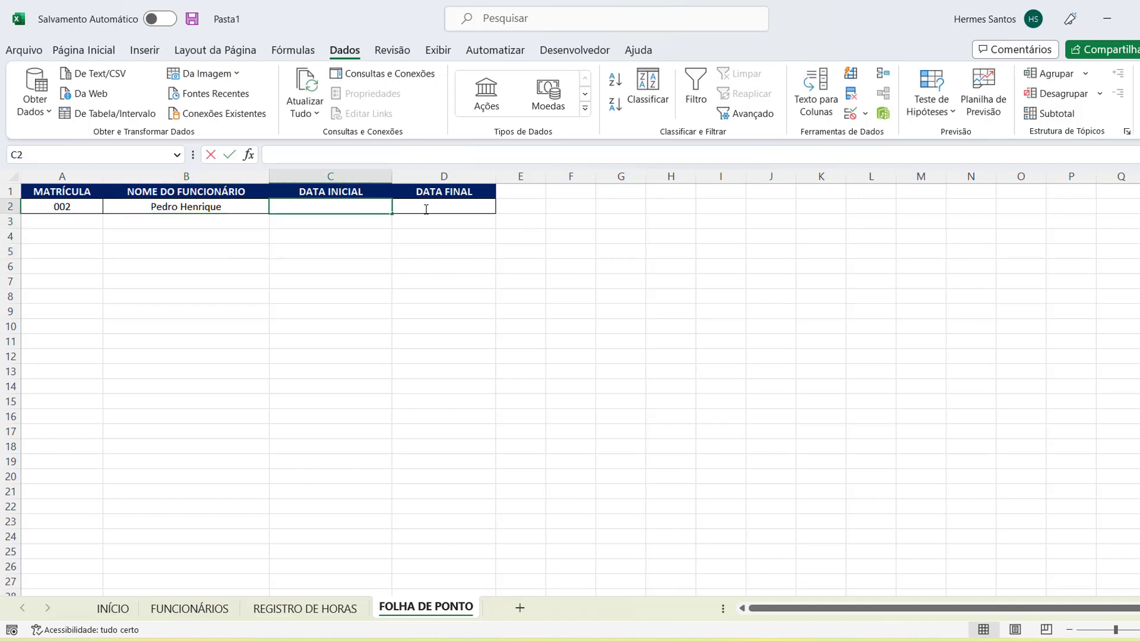
drag(355, 207, 407, 209)
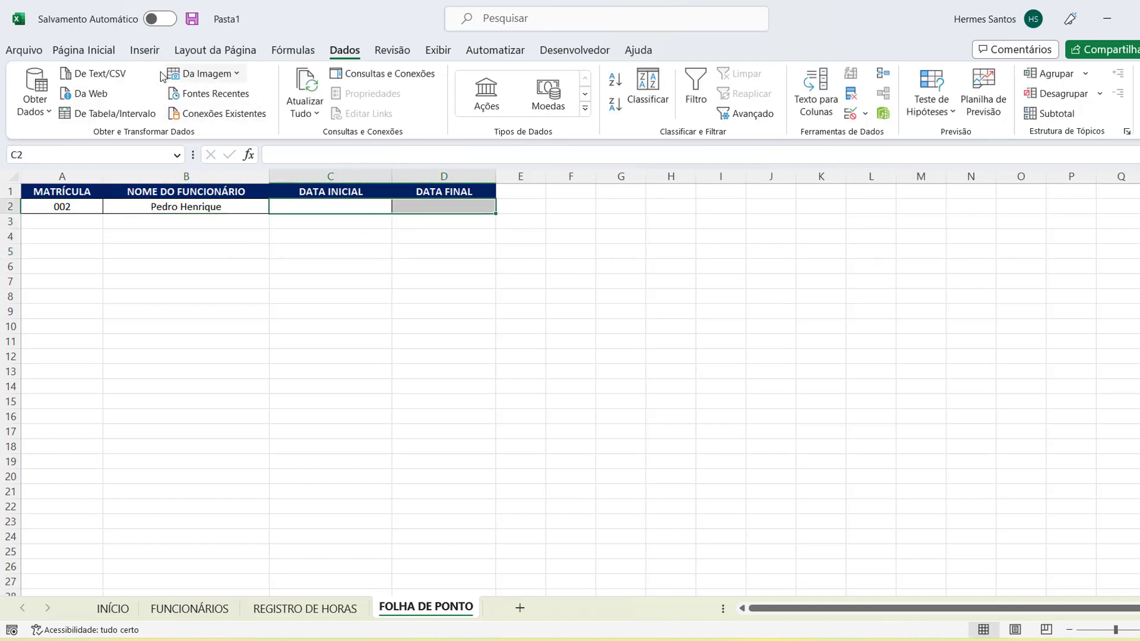
click(95, 51)
click(667, 79)
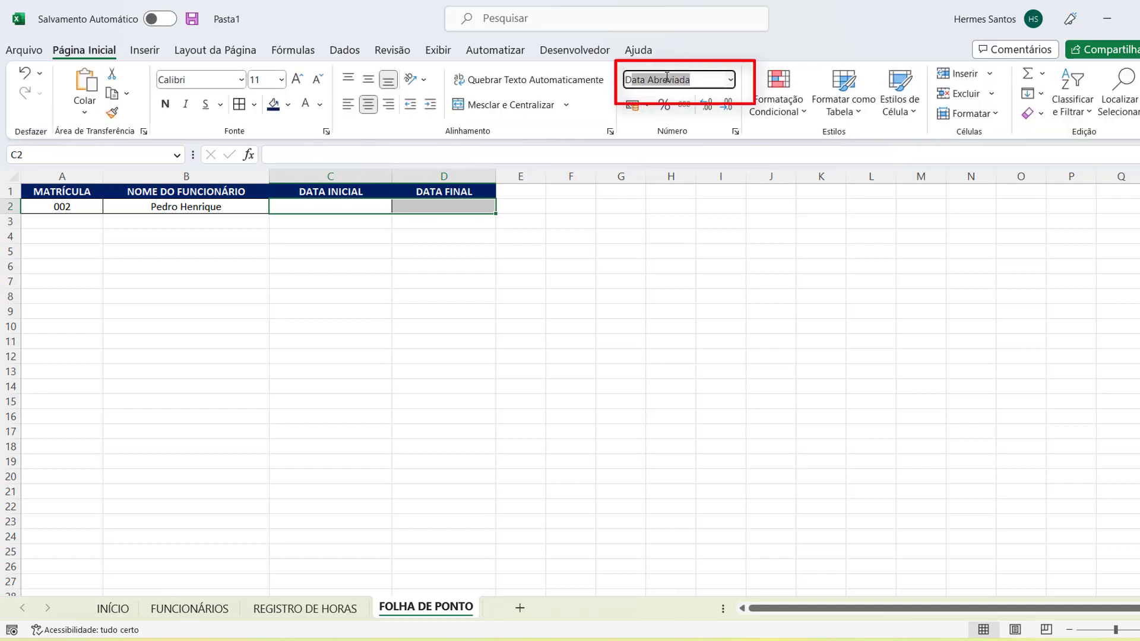
key(BackSpace)
click(590, 262)
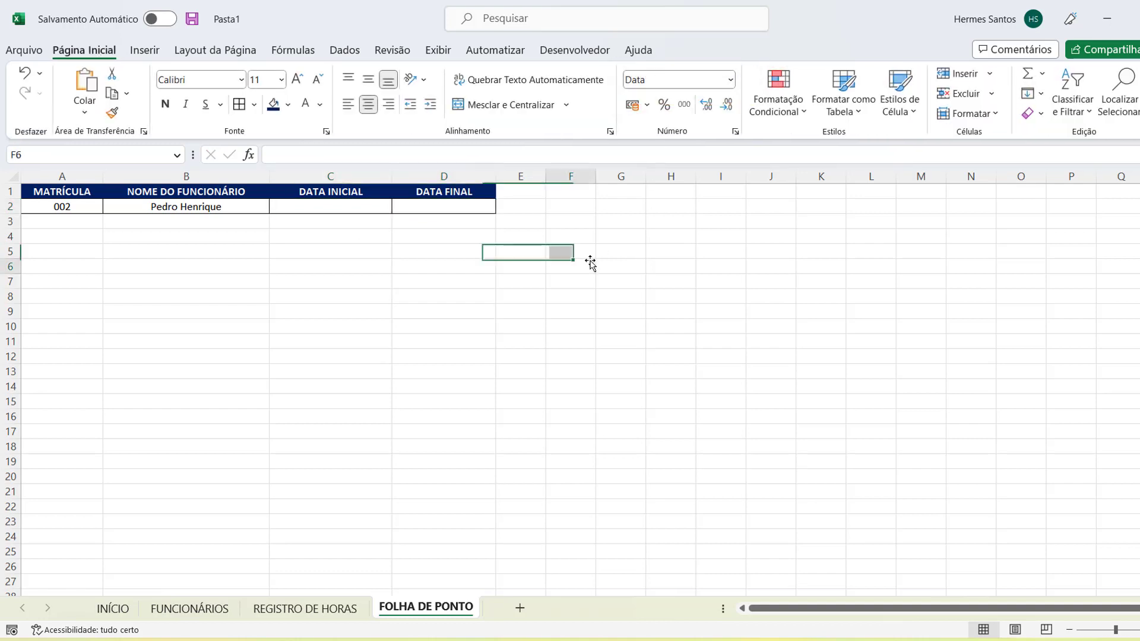
drag(394, 173, 370, 173)
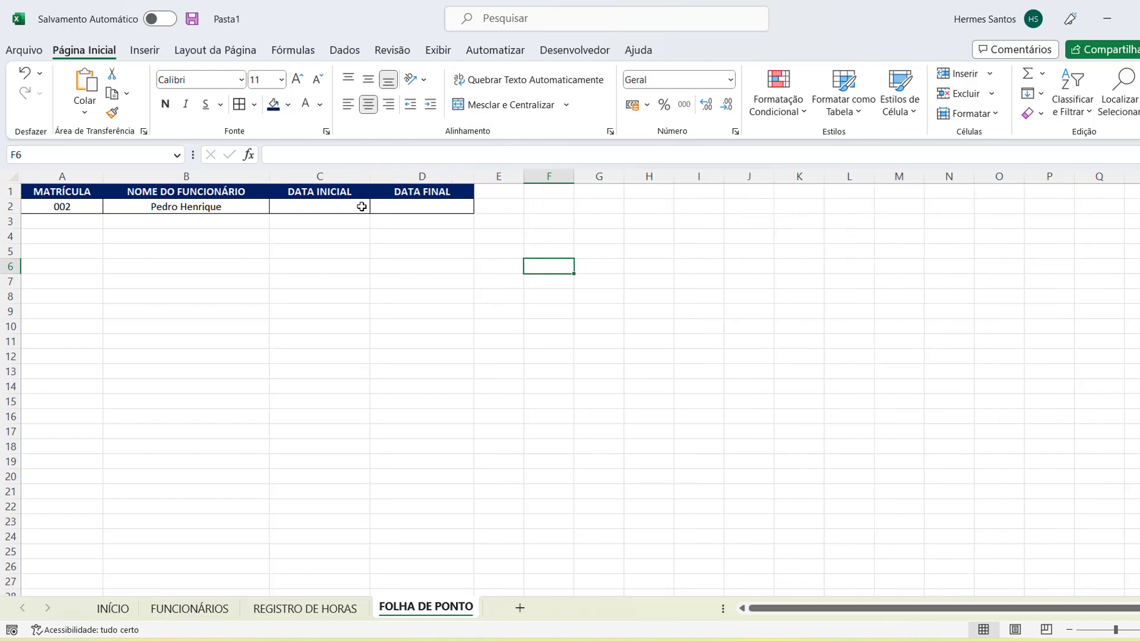
click(349, 263)
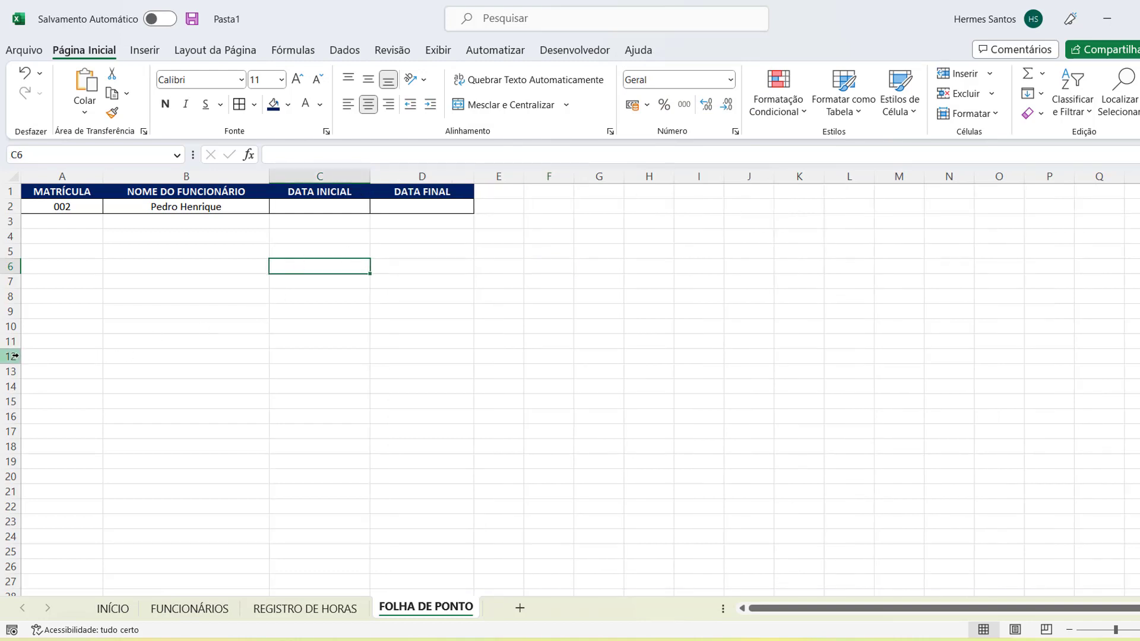
drag(178, 281, 695, 453)
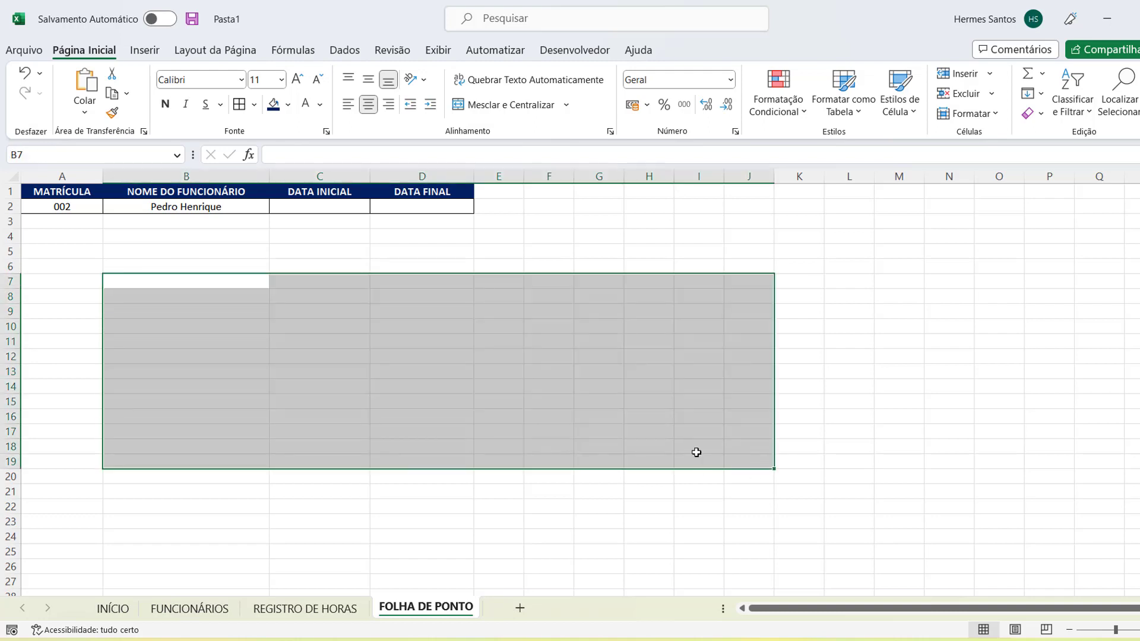
click(649, 401)
click(10, 356)
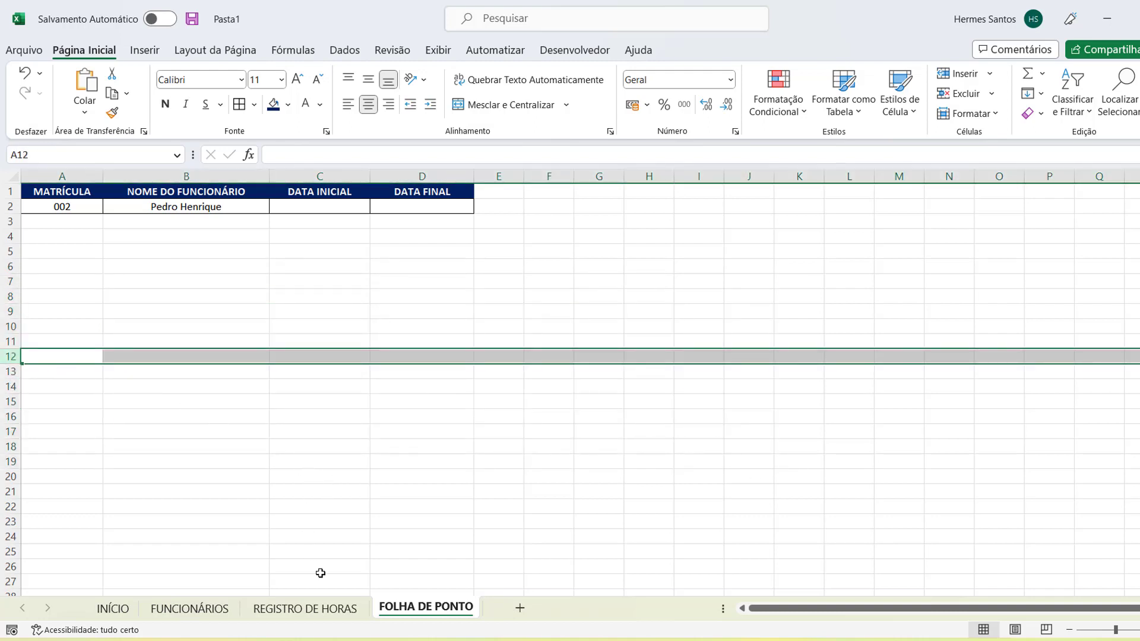
Step: Copy the header row A1:I1 from the REGISTRO DE HORAS sheet into A12 of the FOLHA DE PONTO sheet
click(310, 609)
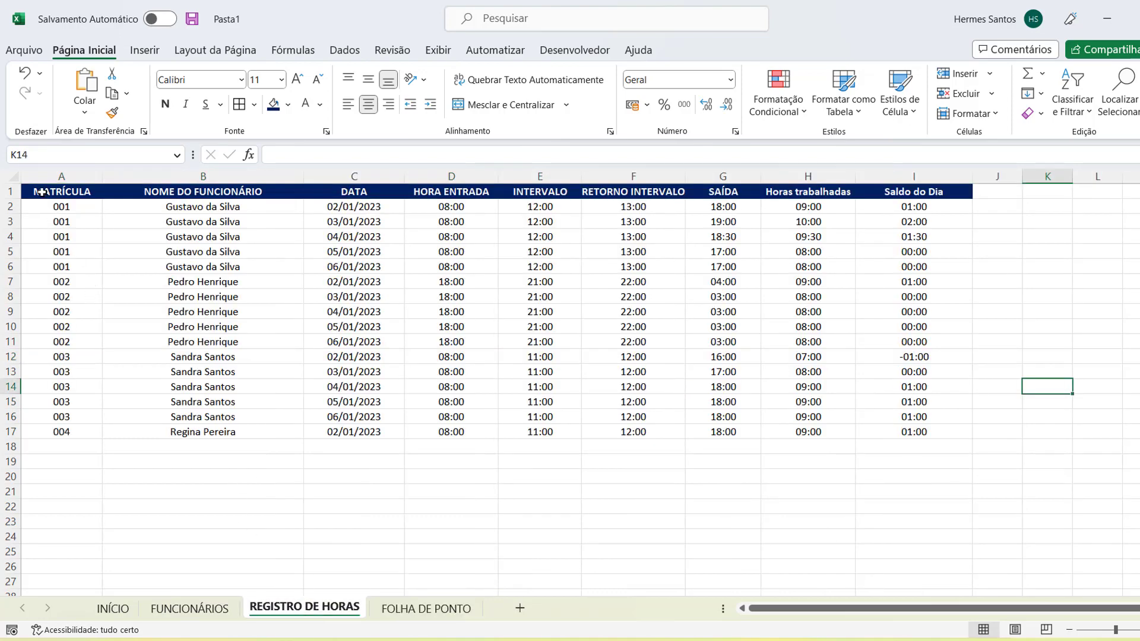
drag(41, 192, 900, 171)
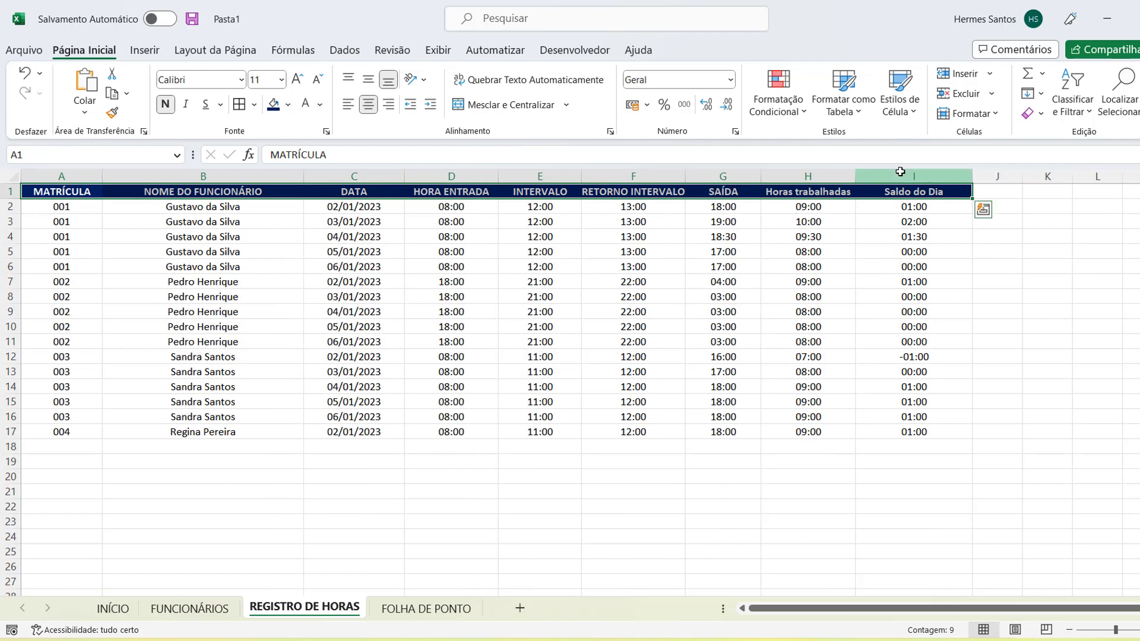
key(ctrl+c)
click(419, 609)
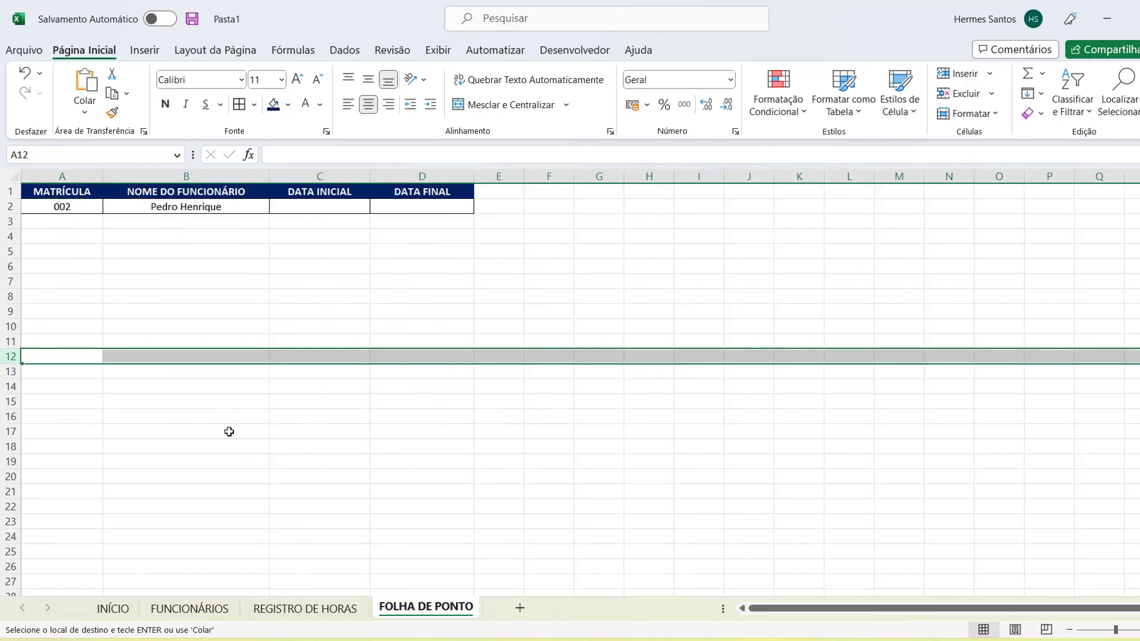
click(69, 356)
key(ctrl+v)
click(236, 429)
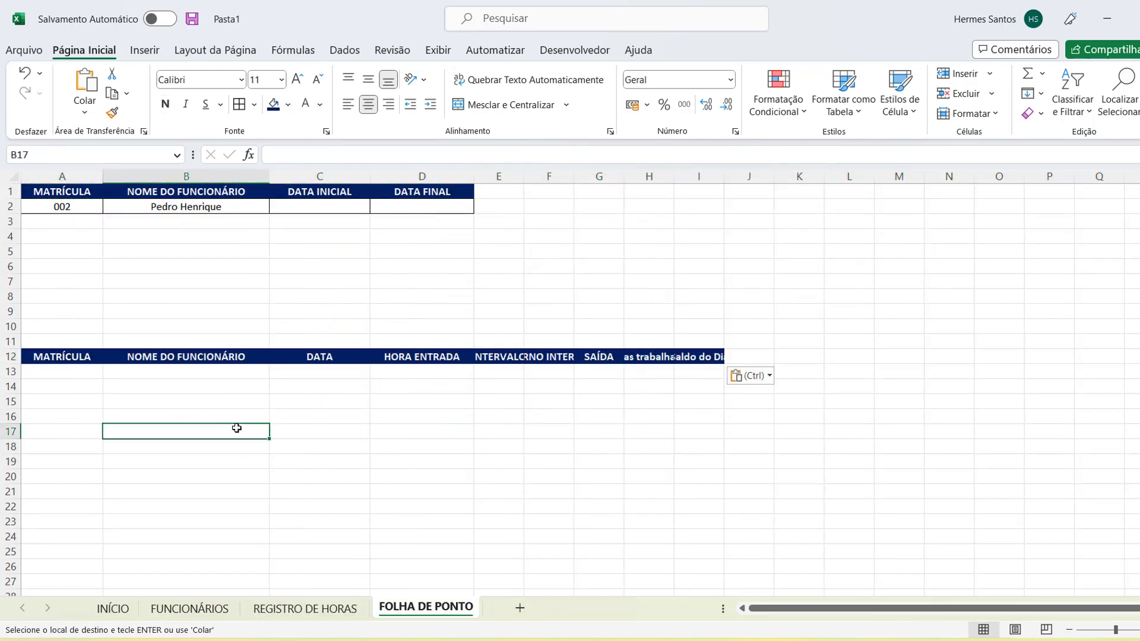
Step: Adjust the widths of columns E, F and G to fit the INTERVALO, RETORNO INTERVALO and SAÍDA headers
drag(575, 174, 634, 174)
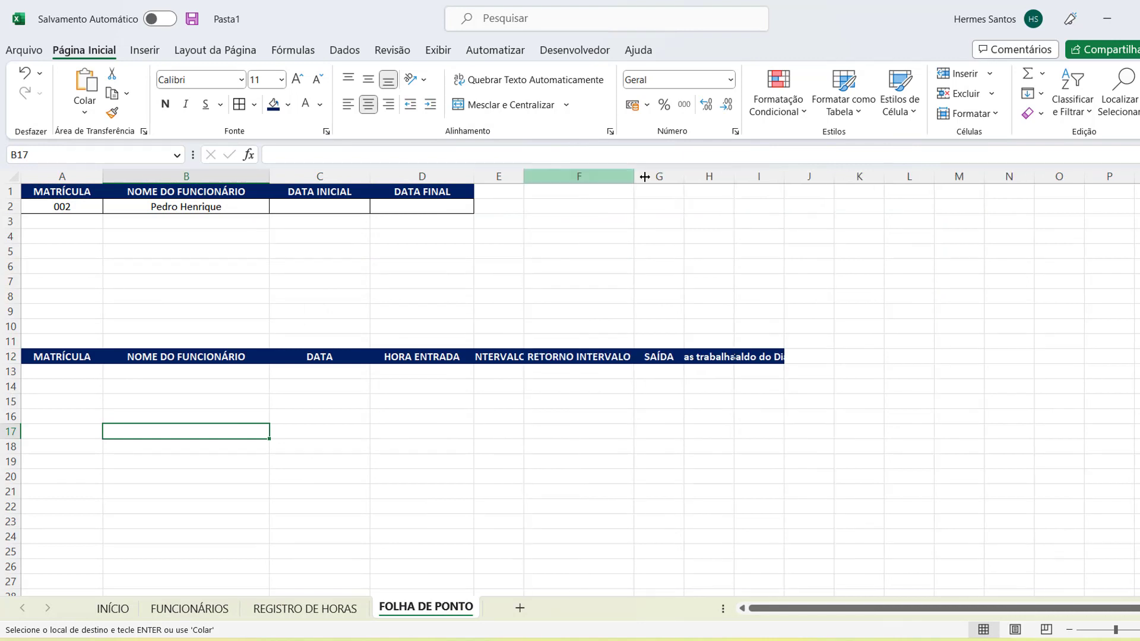
click(665, 174)
double_click(683, 172)
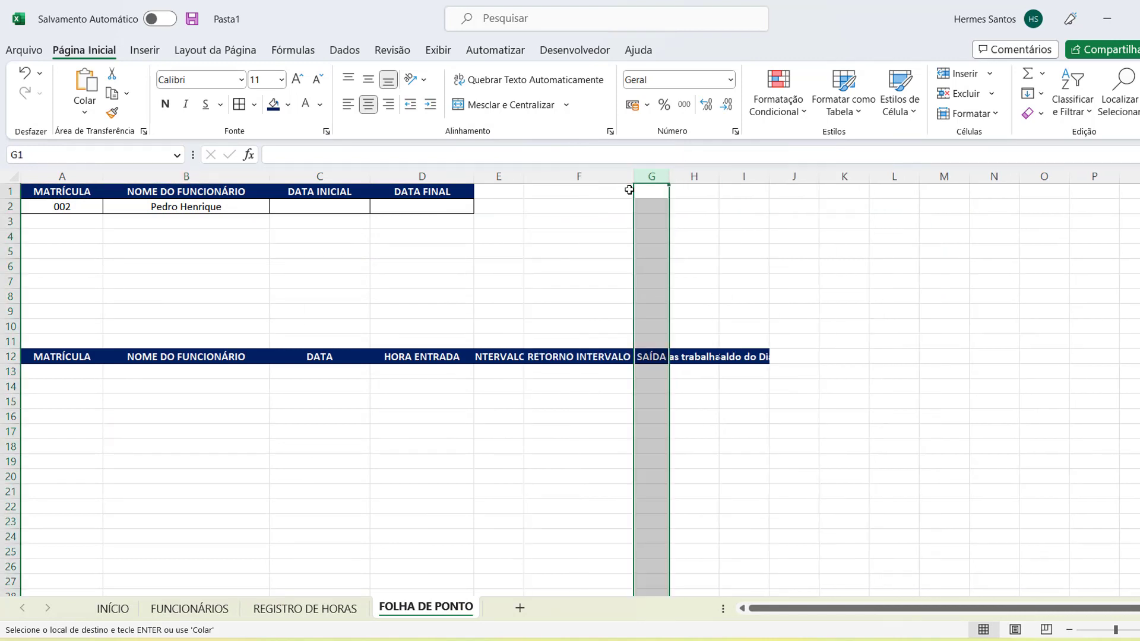
drag(634, 173, 653, 174)
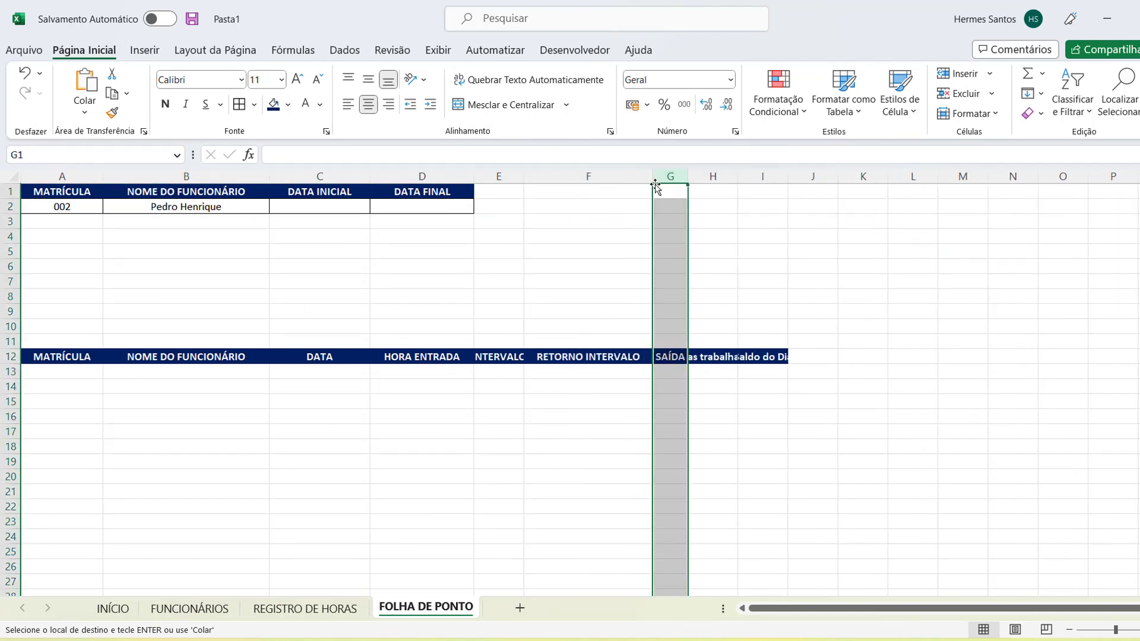
double_click(523, 173)
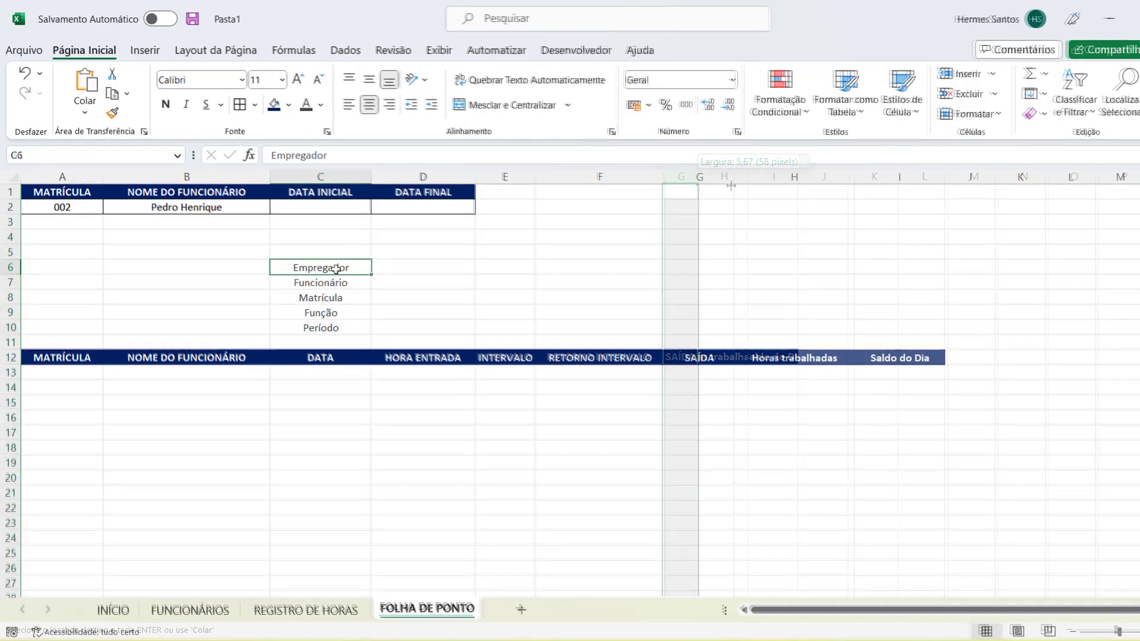
Step: Make the labels Empregador, Funcionário, Matrícula, Função and Período in C6:C10 bold
click(345, 271)
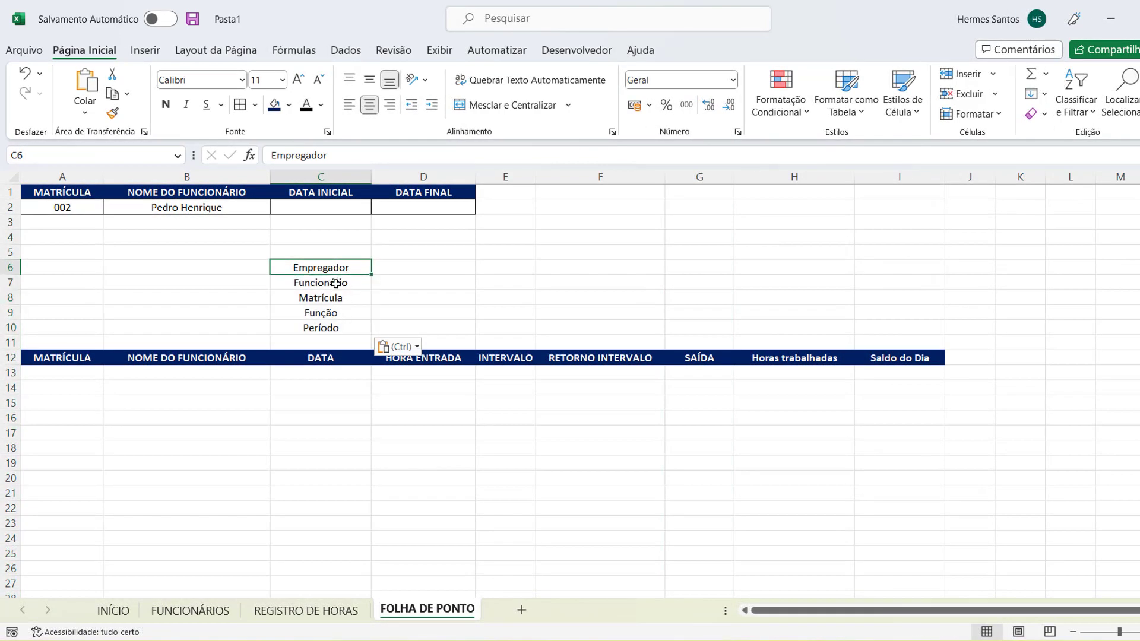
click(336, 284)
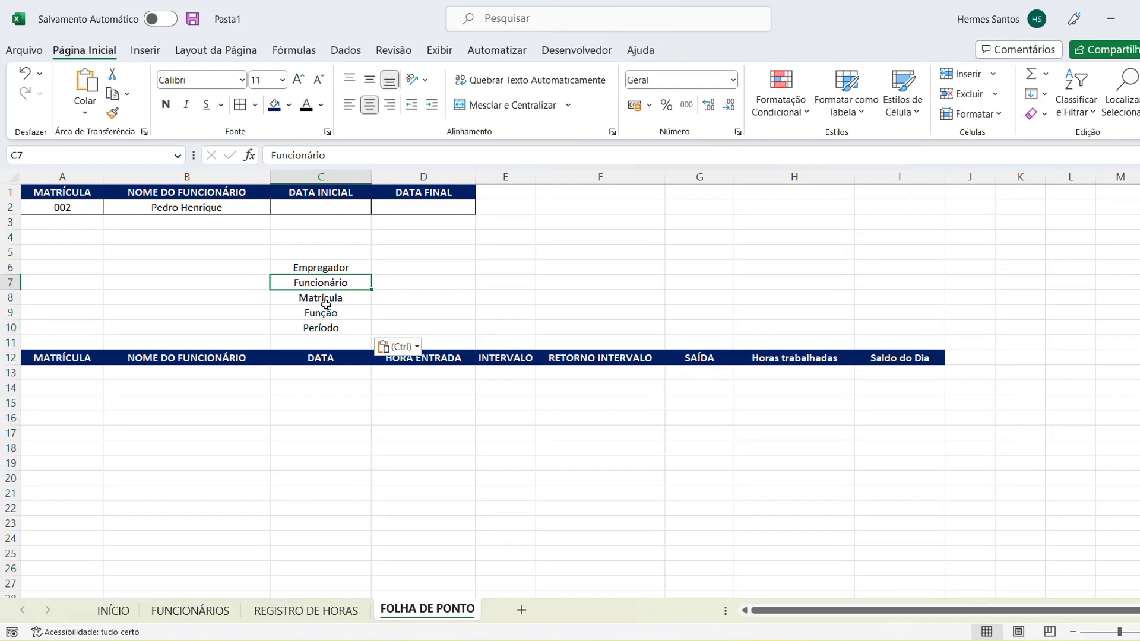
click(328, 299)
click(347, 314)
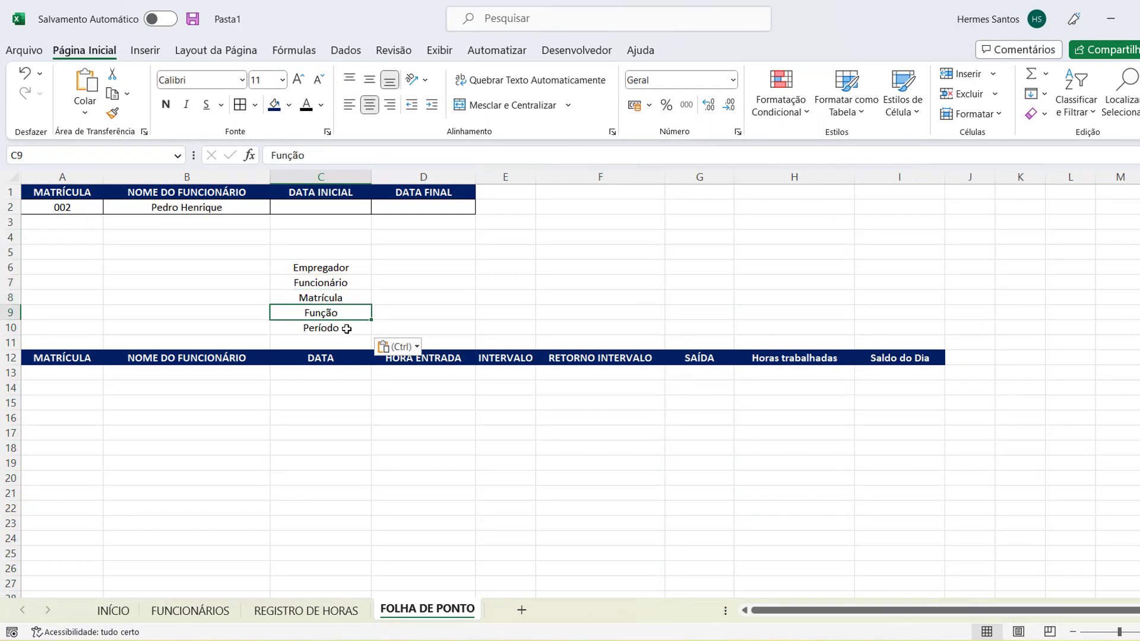
click(347, 329)
drag(336, 269, 331, 327)
click(166, 105)
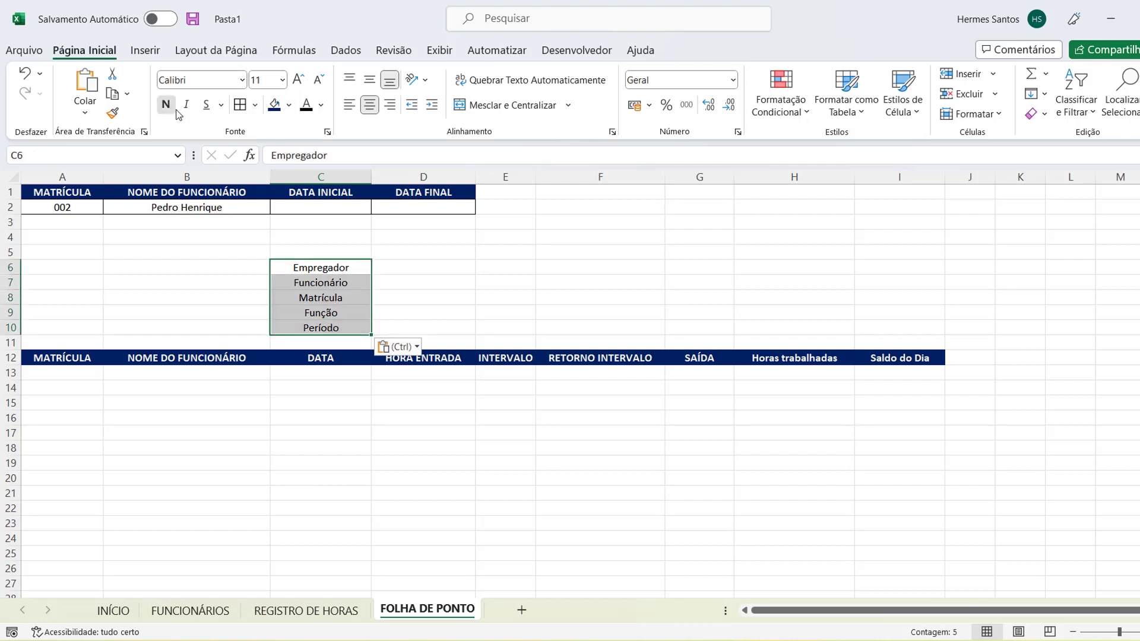
Step: Merge and center D6:I6 beside Empregador and D7:I7 beside Funcionário as two separate cells
click(408, 269)
drag(404, 266, 756, 265)
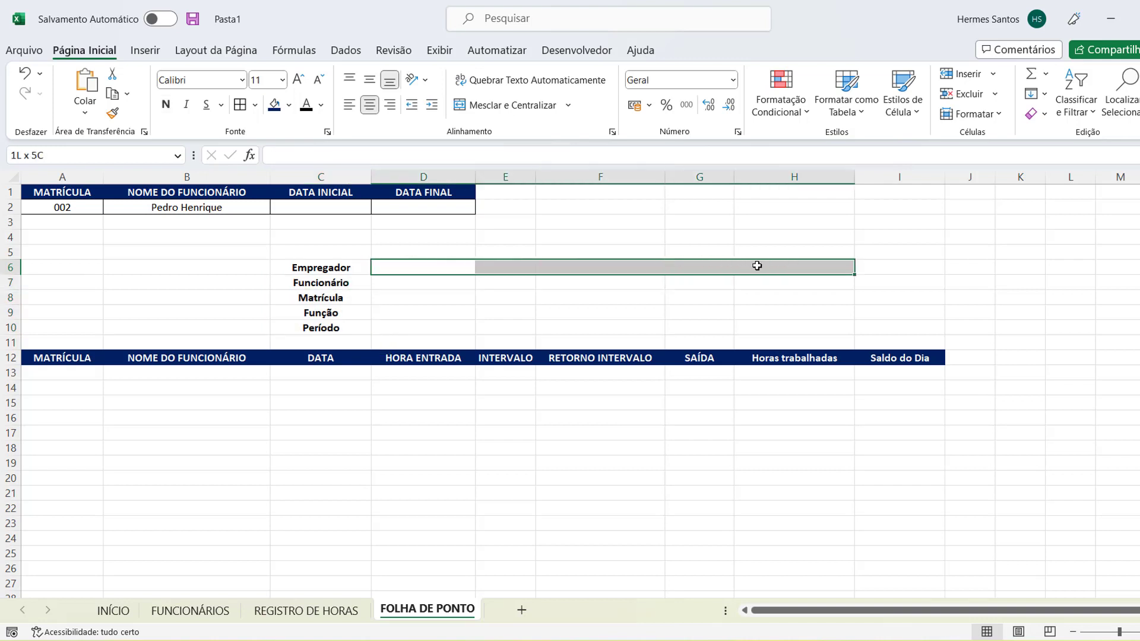
drag(875, 265, 421, 265)
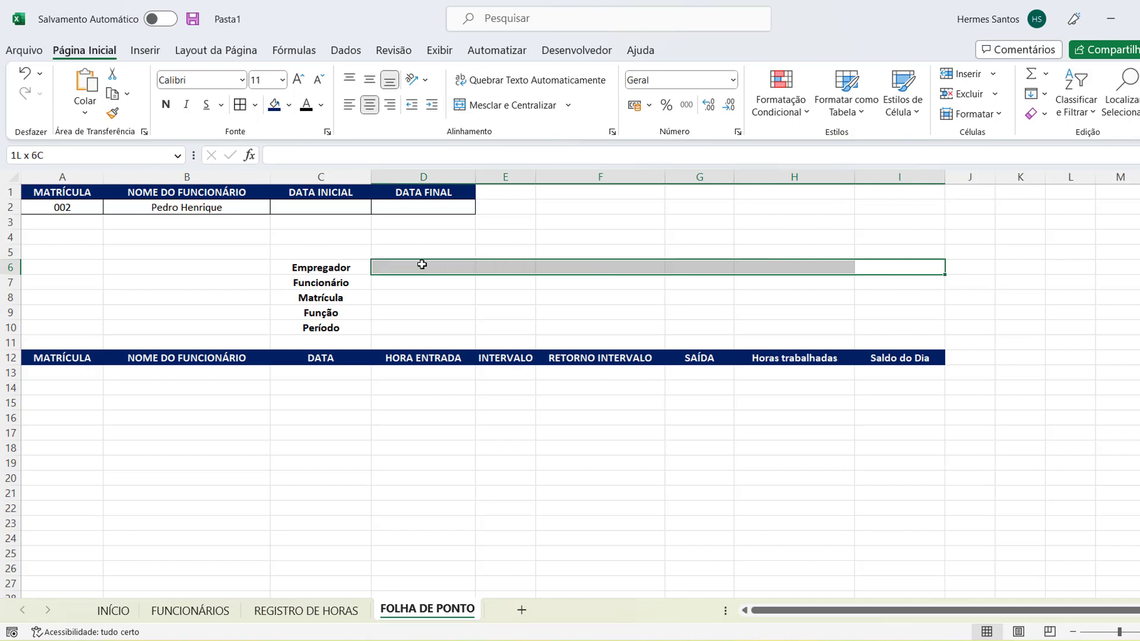
click(493, 107)
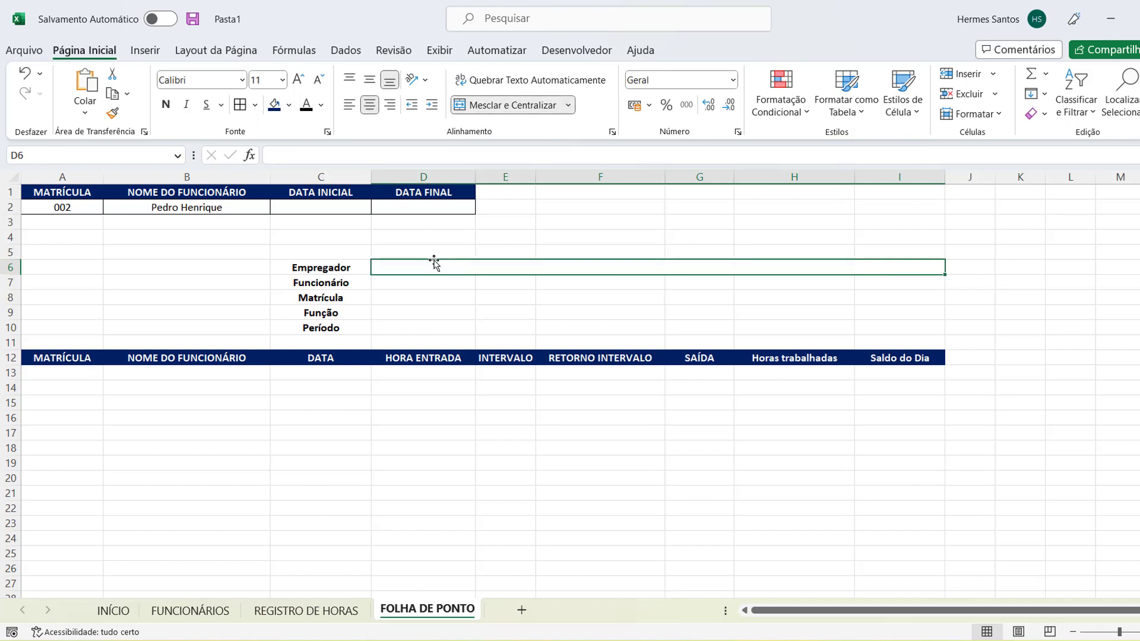
drag(389, 282, 888, 285)
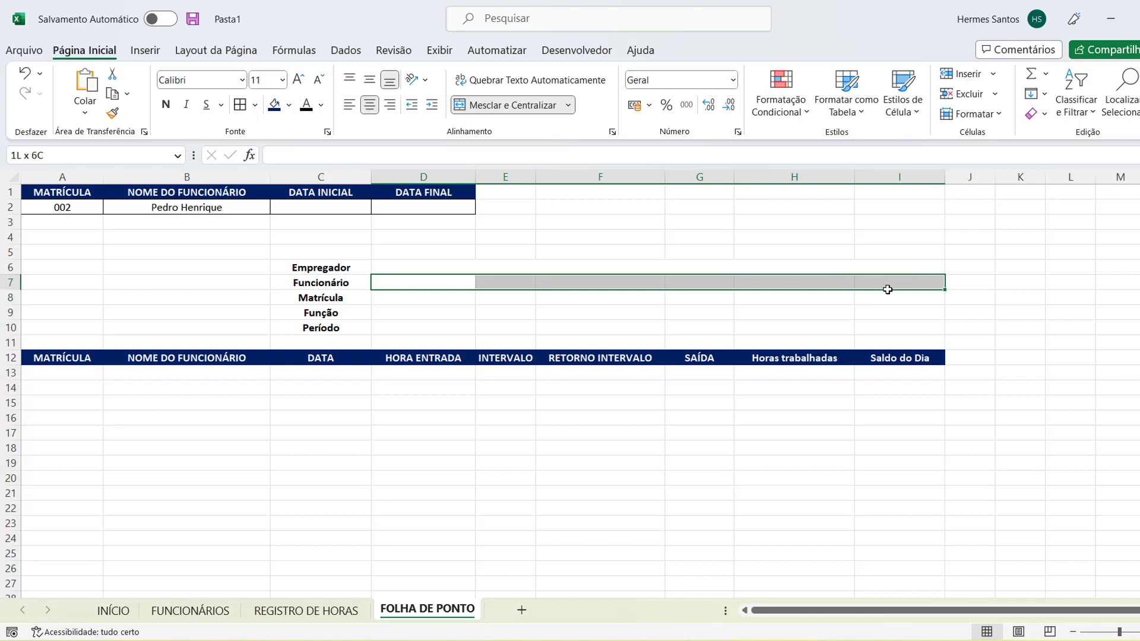
click(512, 113)
click(414, 300)
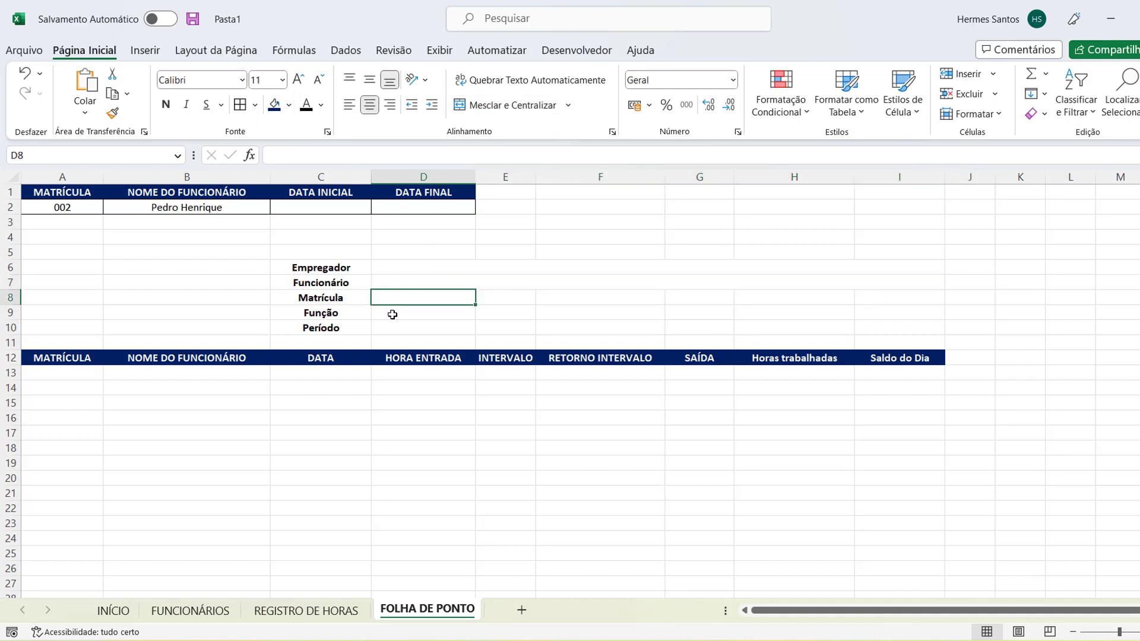
Step: Merge and center cells D9:G9 beside Função and D10:G10 beside Período as separate rows
drag(393, 314, 678, 313)
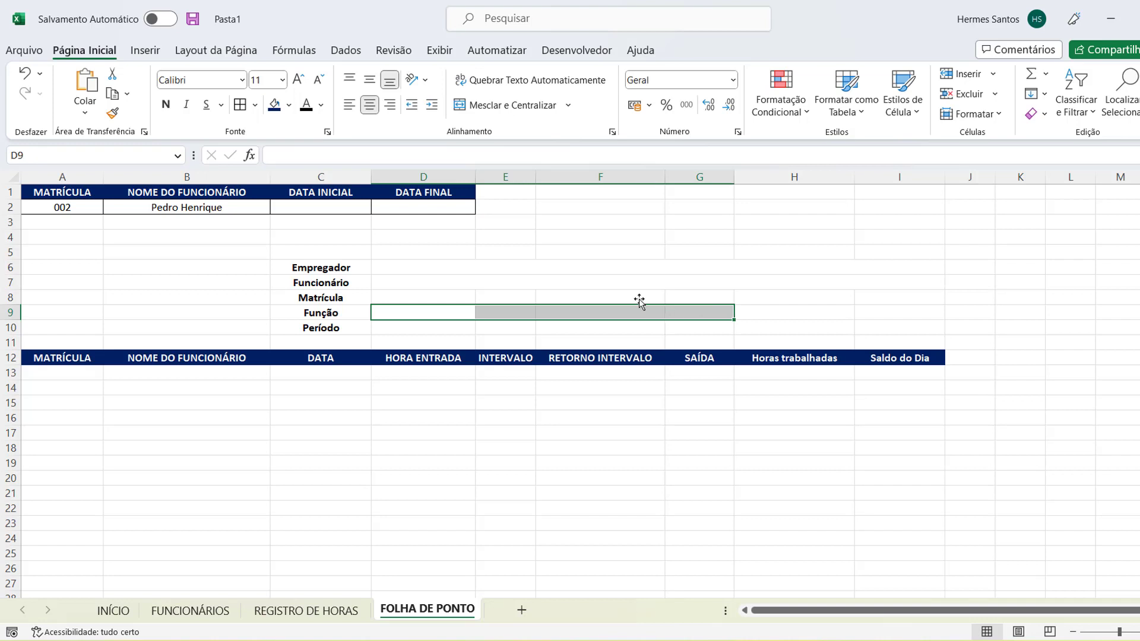
click(464, 106)
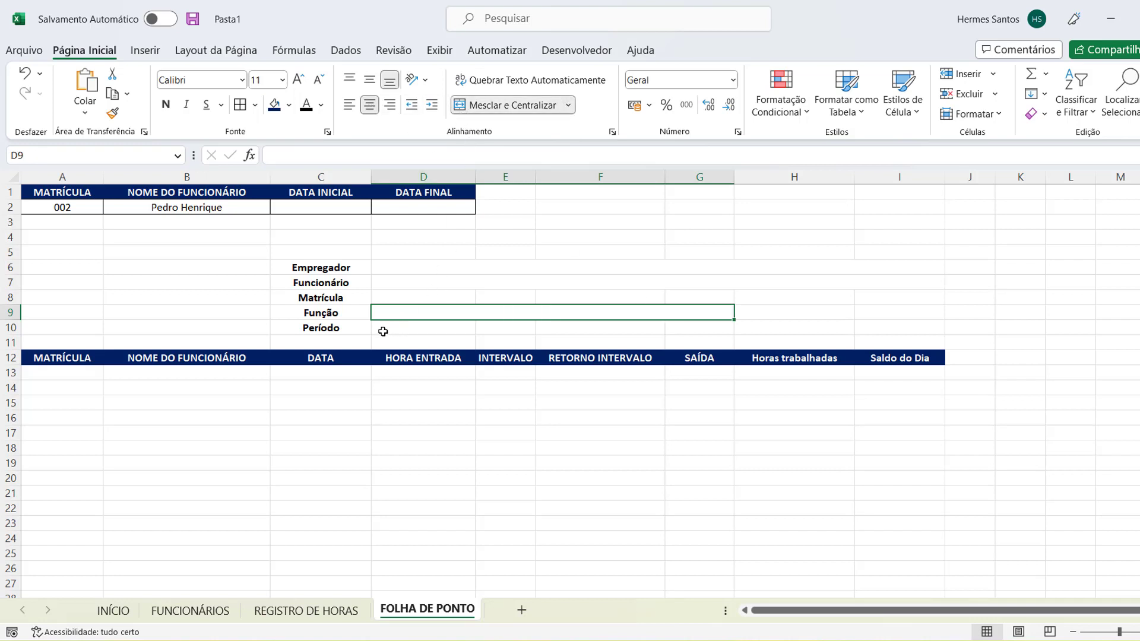
drag(383, 330, 689, 333)
click(496, 113)
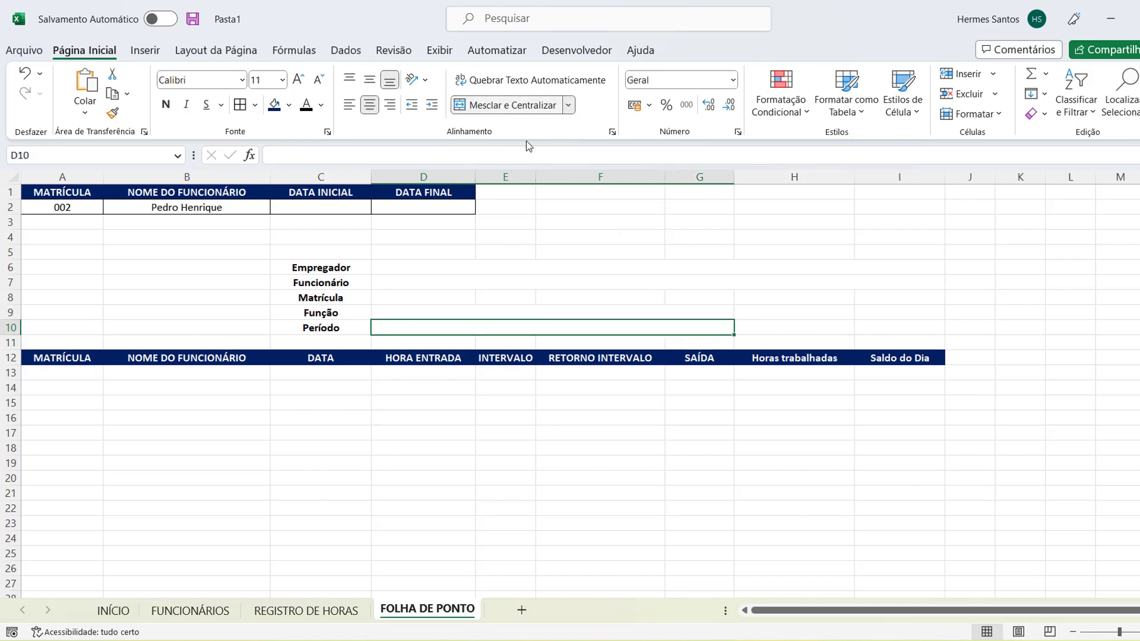
Step: Enter the label "Total de Horas Trabalhadas" in H9 and widen column H to fit it
click(793, 309)
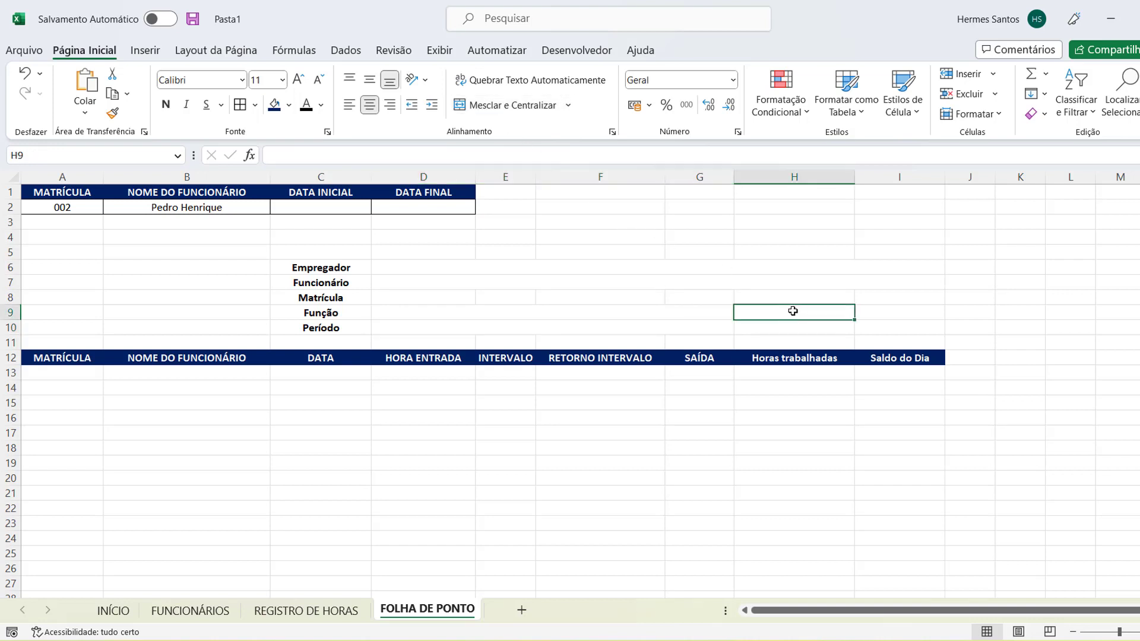
double_click(793, 311)
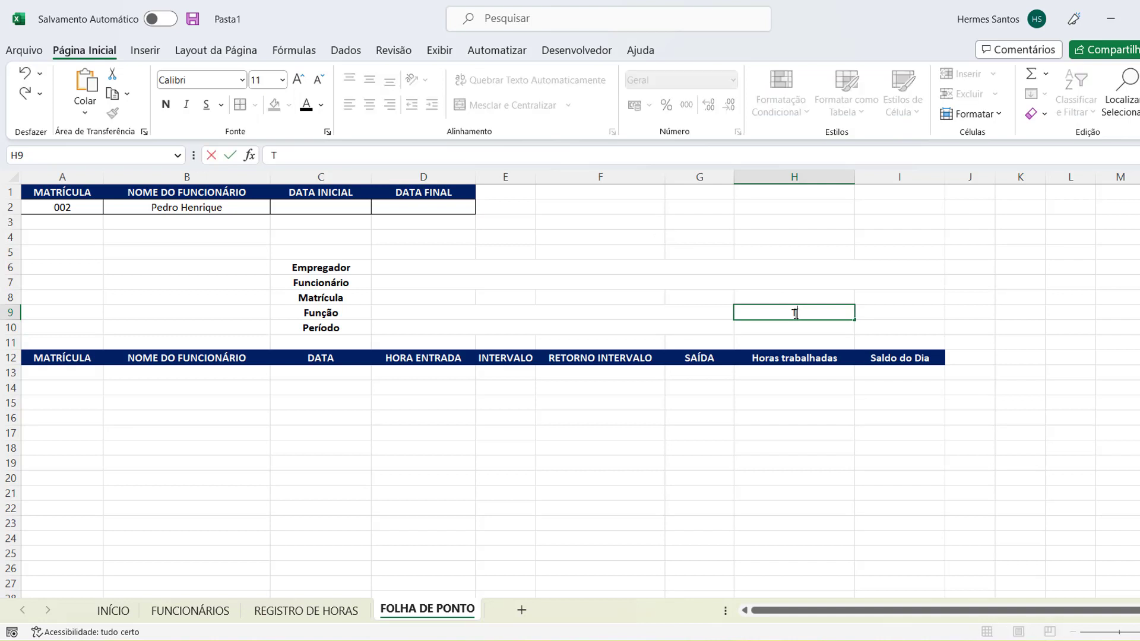
text(Total de Hotas)
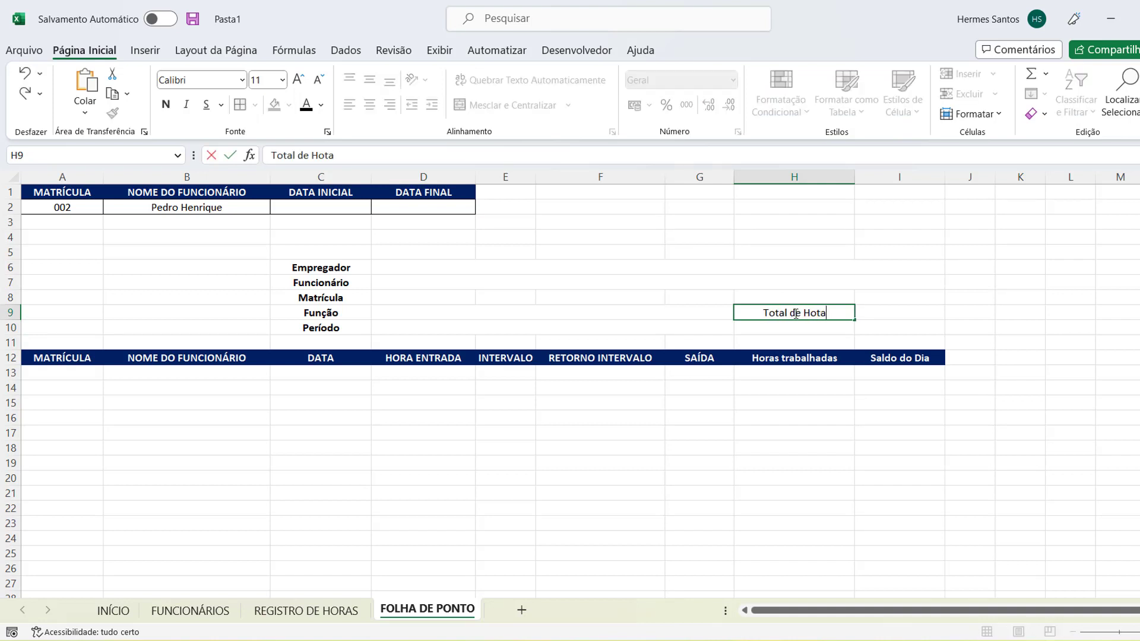
key(BackSpace)
key(BackSpace)
key(BackSpace)
text(ras Tra)
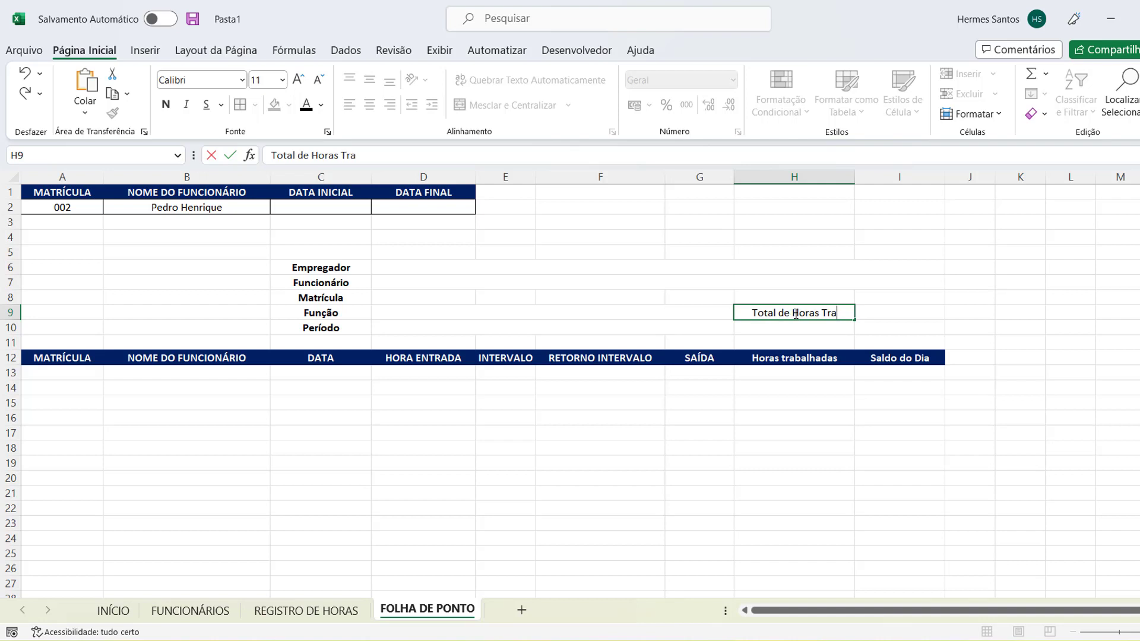
text(balhadas)
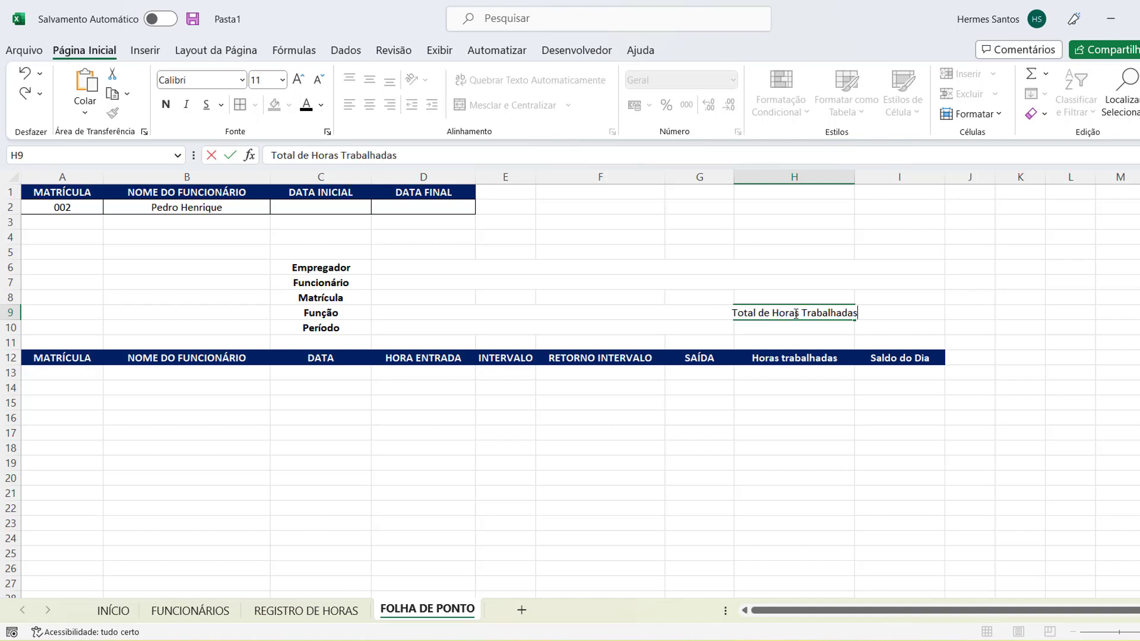
key(Return)
drag(854, 177, 866, 177)
Step: Enter the label "Saldo de Horas" in H10
text(Sa)
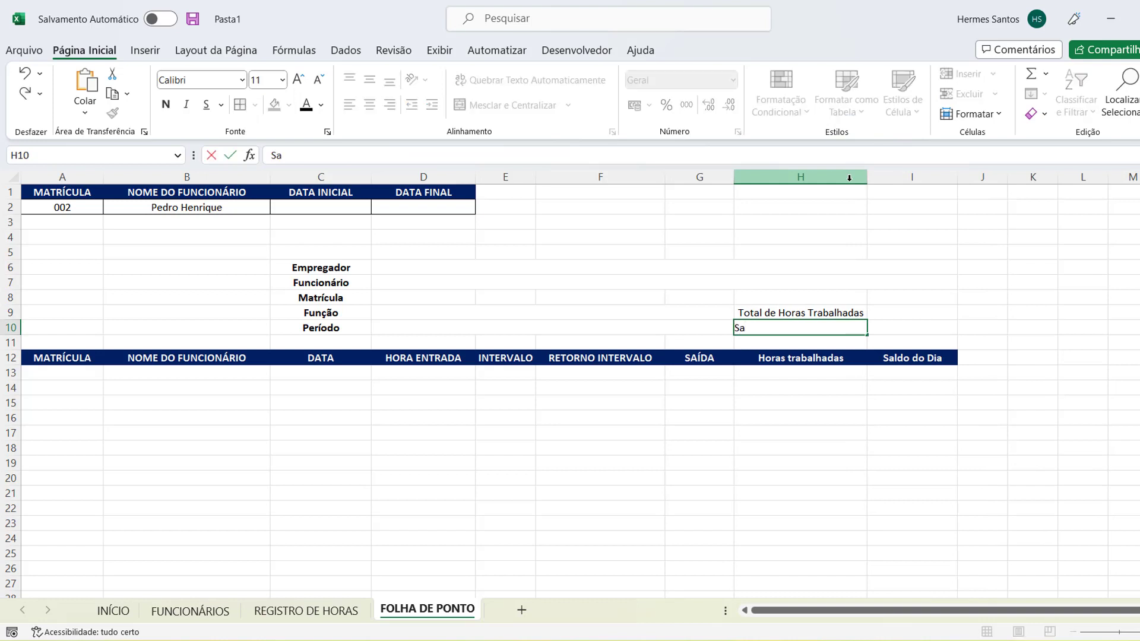
text(ldo de)
text(tas)
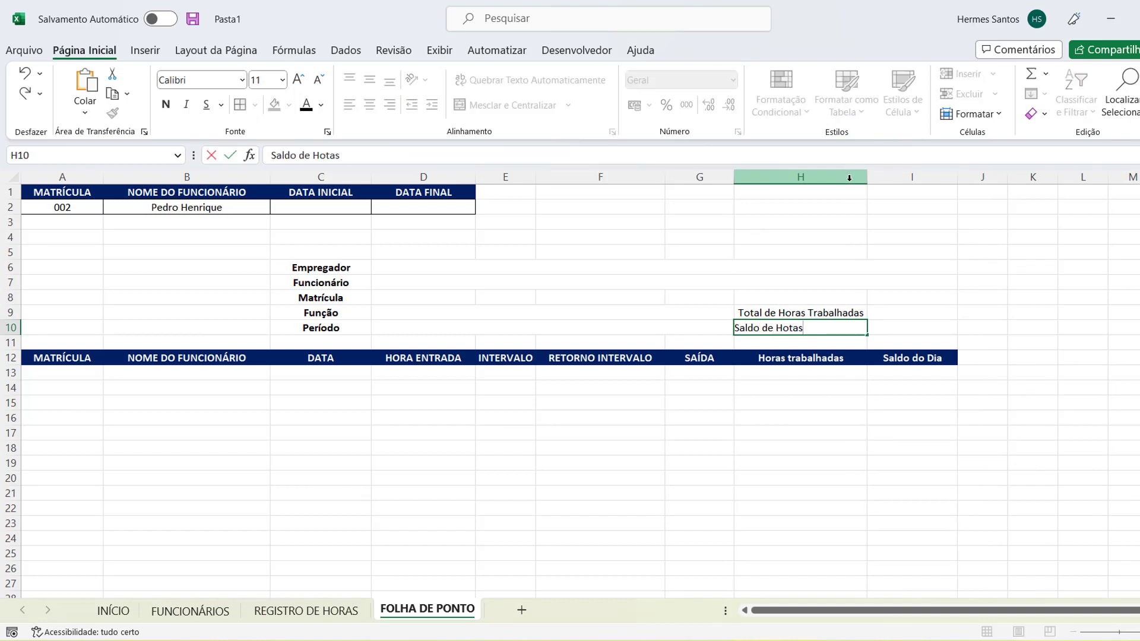
key(BackSpace)
key(BackSpace)
text(ras)
key(Return)
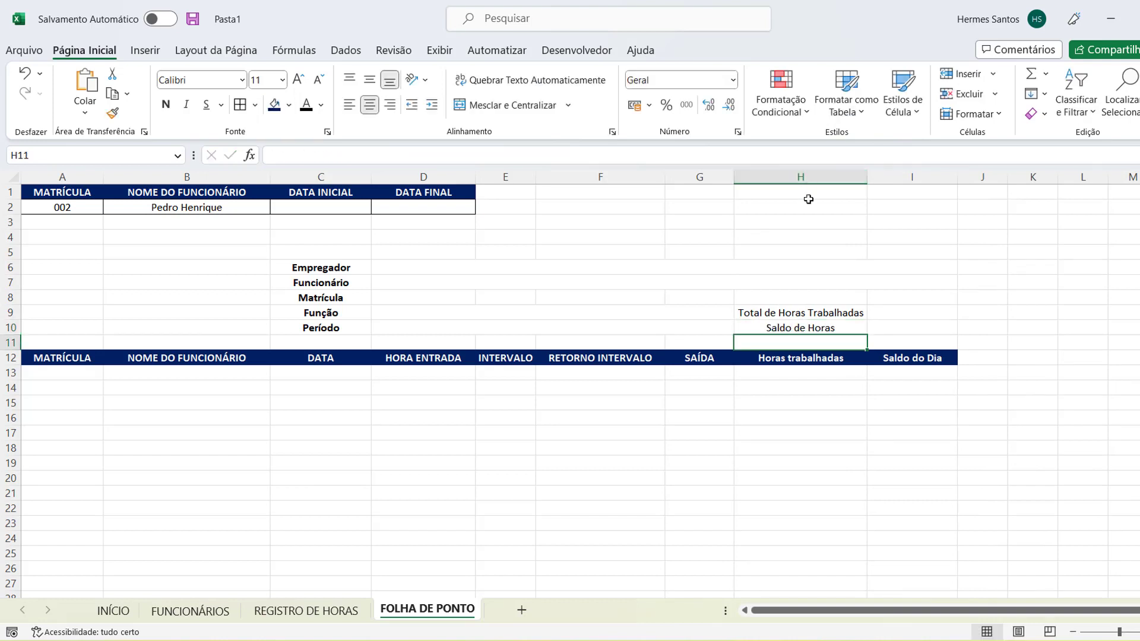
Step: Apply the custom number format hh:mm to the total and balance cells I9:I10
drag(899, 314, 898, 330)
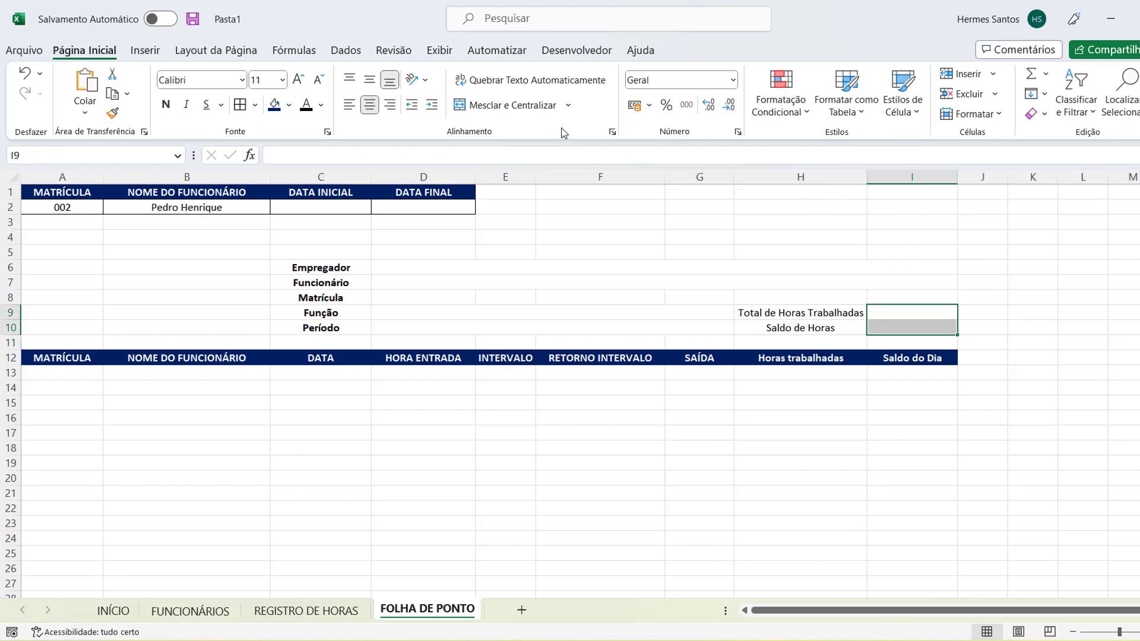
click(738, 132)
click(562, 378)
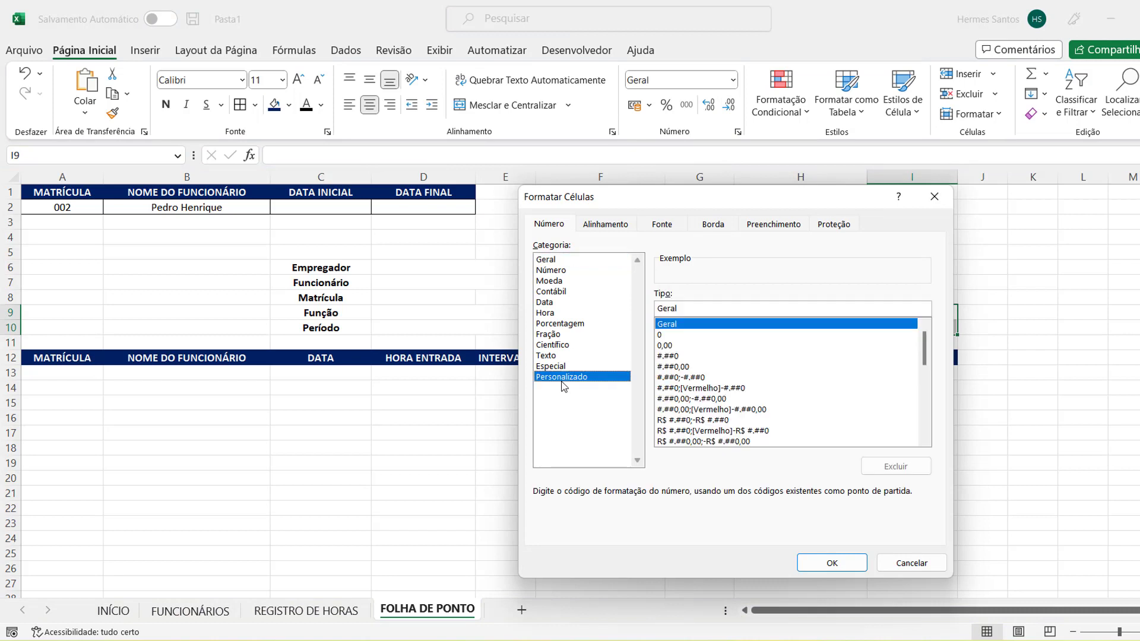
drag(924, 346, 904, 402)
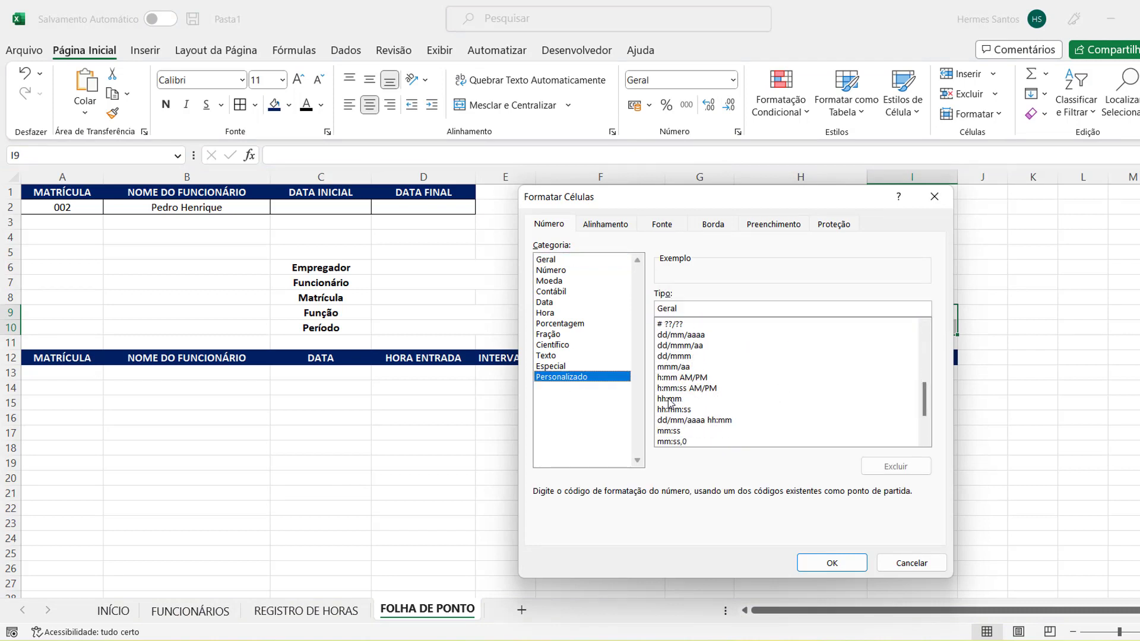
click(859, 398)
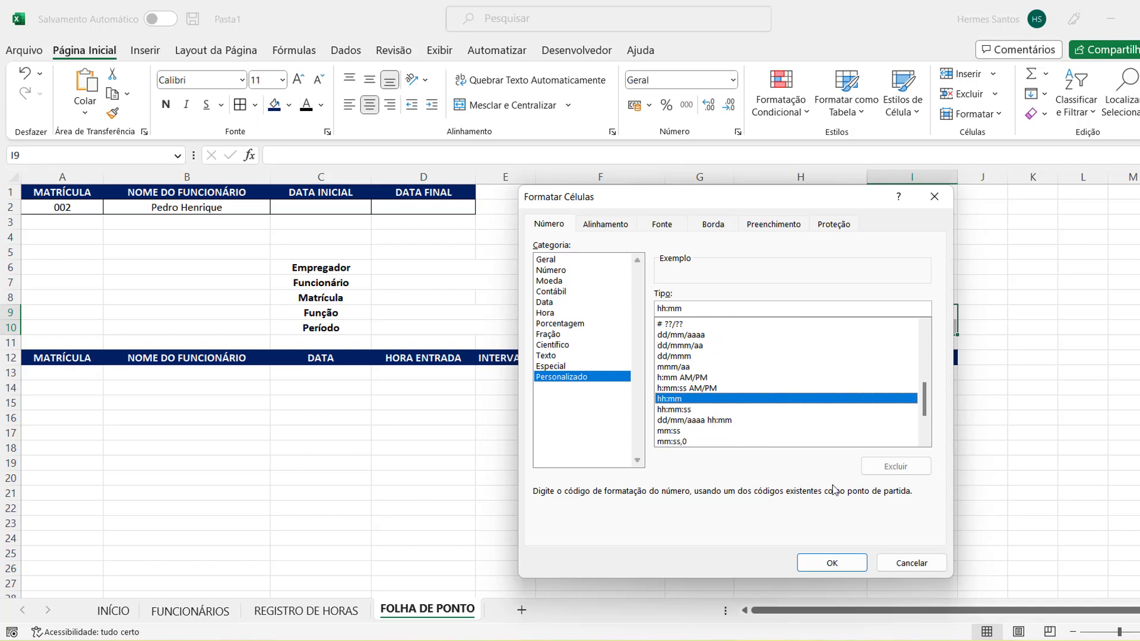
click(831, 564)
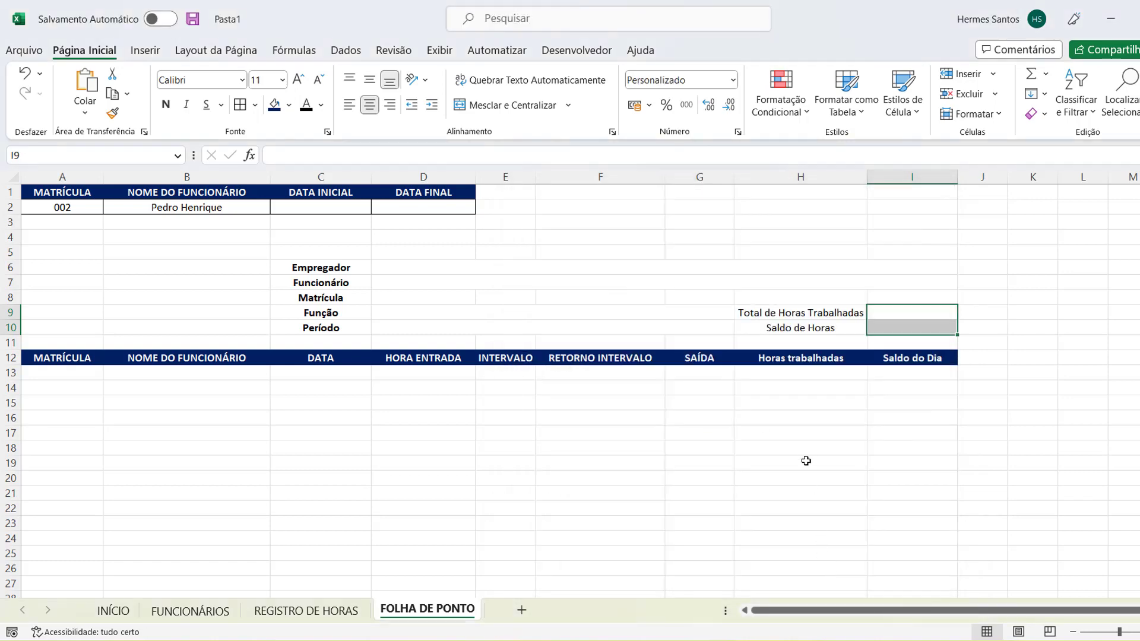
Step: Make the hour total and balance labels in H9:H10 bold
click(804, 451)
drag(776, 313, 778, 328)
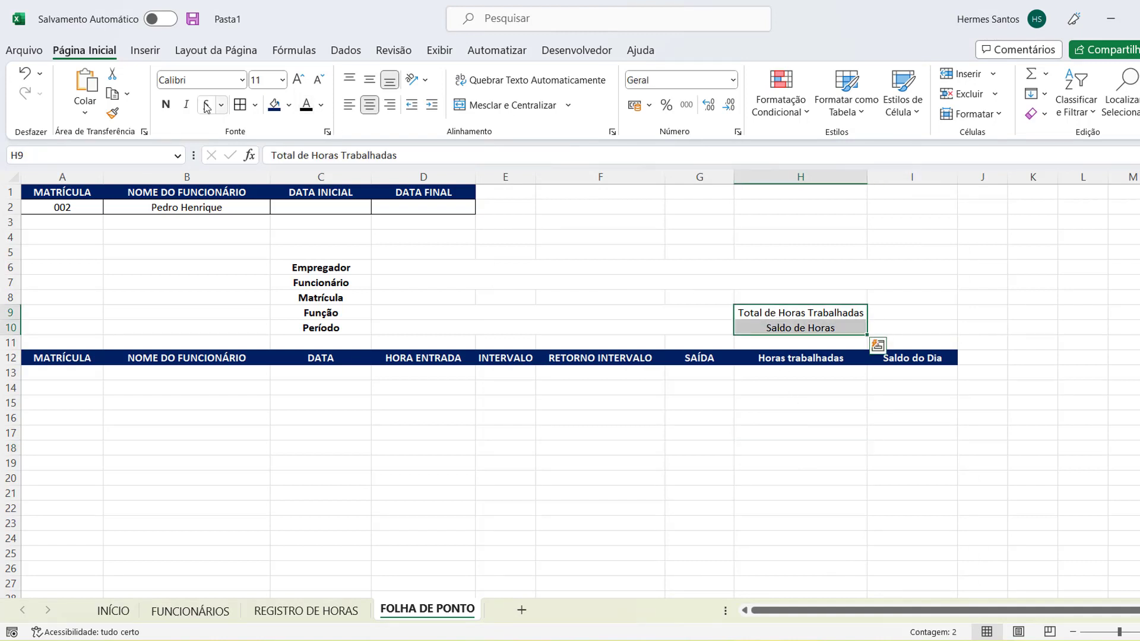
click(165, 105)
Step: Fill the Funcionário cell D7 with the formula =B2 and left-align it
click(427, 269)
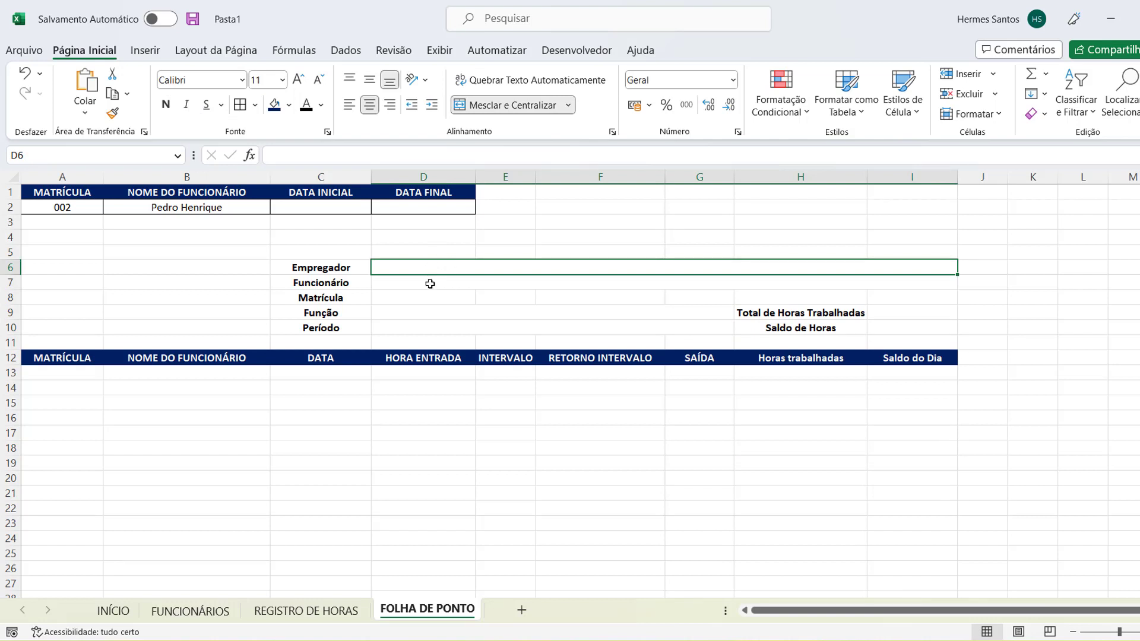
click(426, 282)
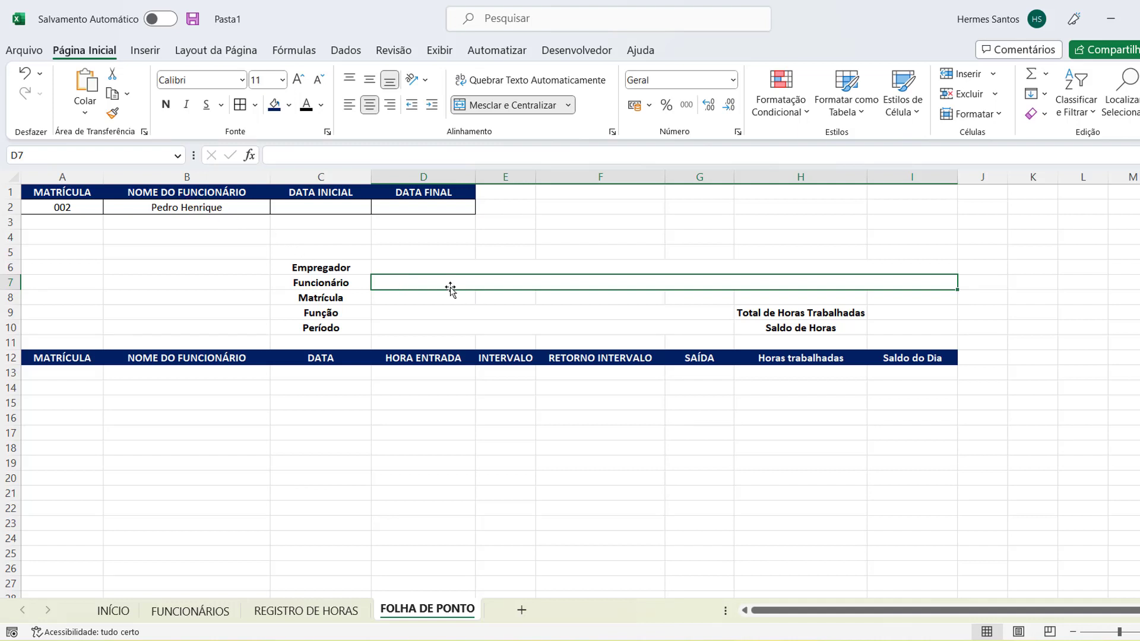
text(=)
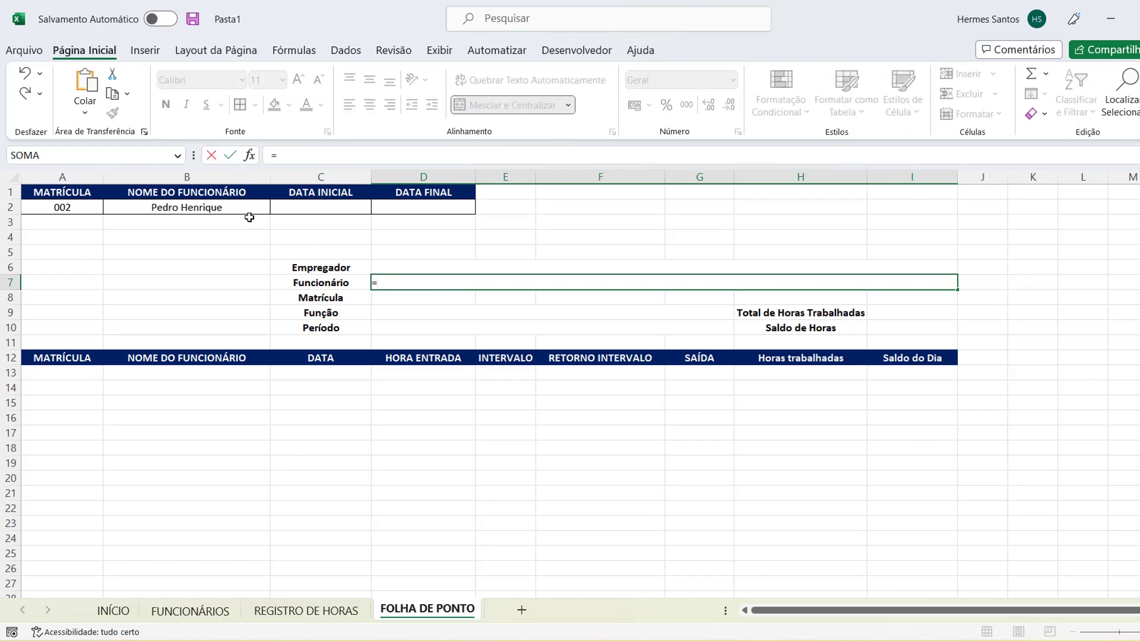
click(225, 207)
key(Return)
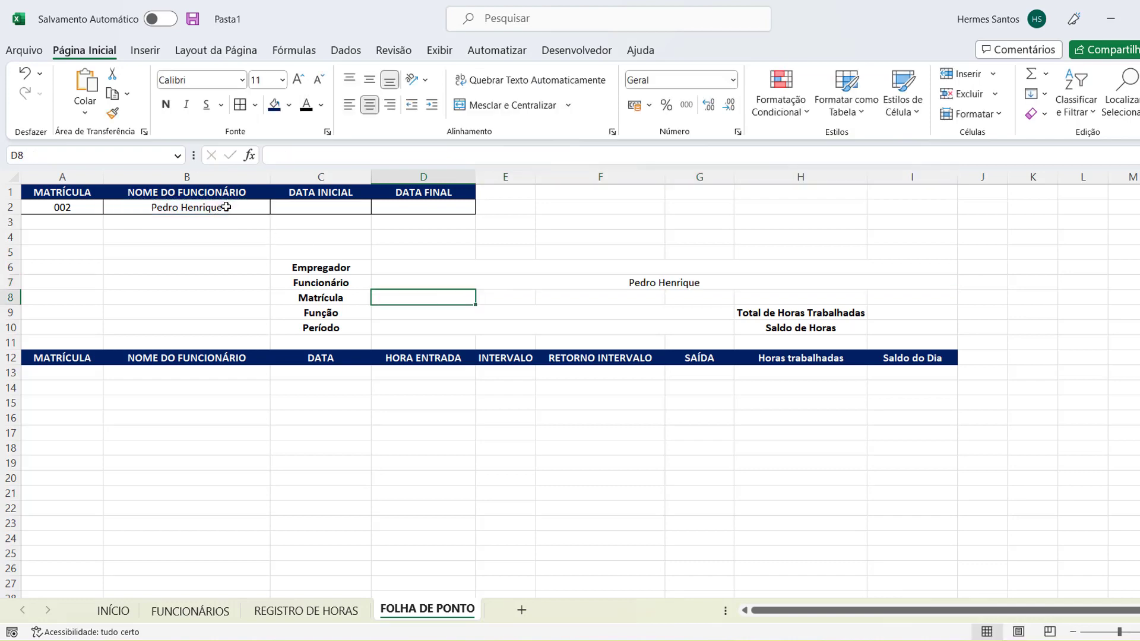
click(542, 285)
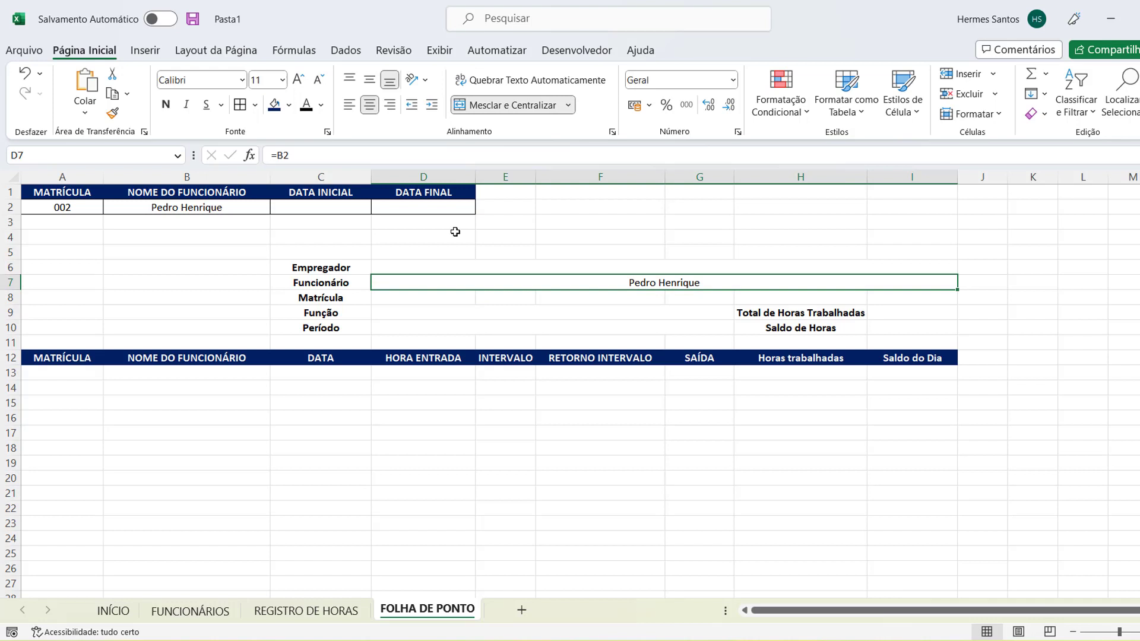
click(349, 105)
Step: Fill the Matrícula cell D8 with the formula =A2 and left-align the value cells for Matrícula, Função and Período
click(416, 299)
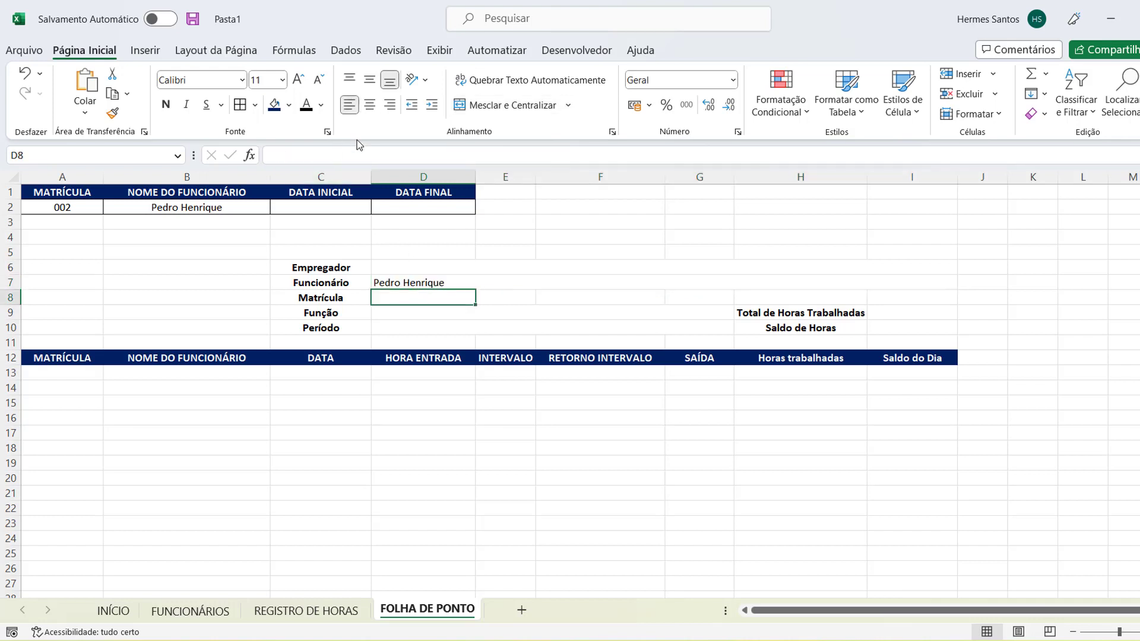
text(=)
click(67, 208)
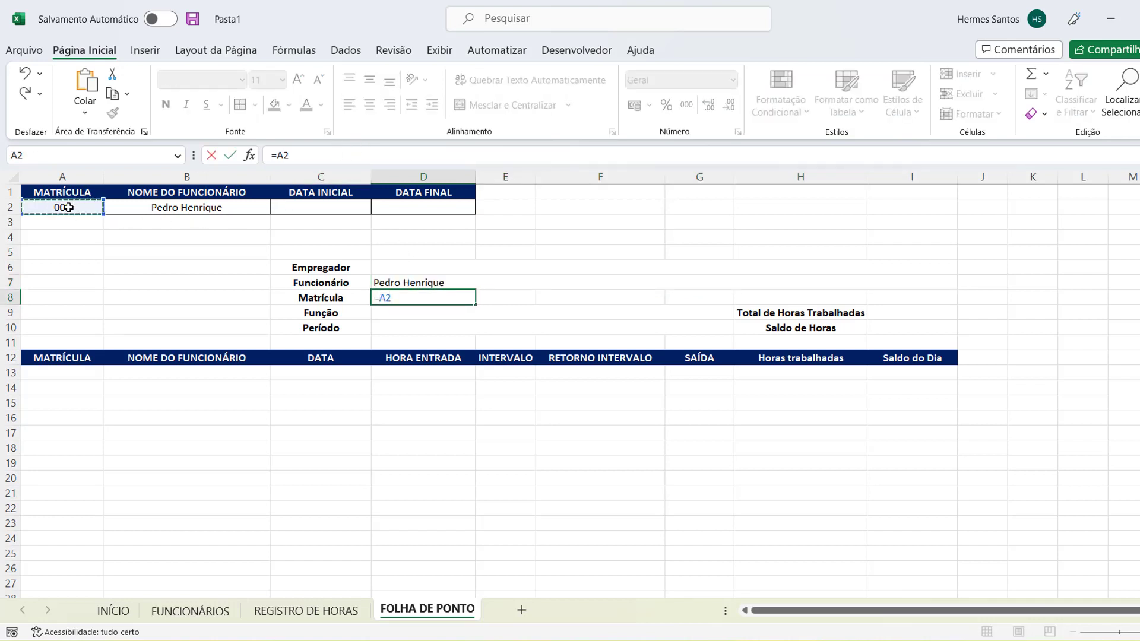
key(Return)
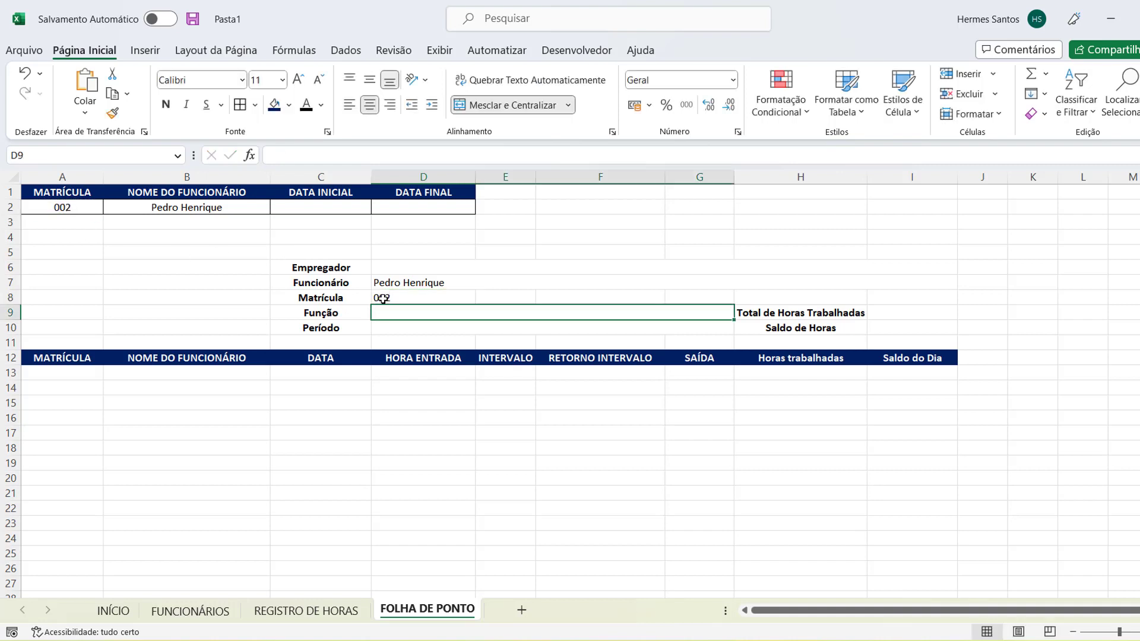
click(395, 328)
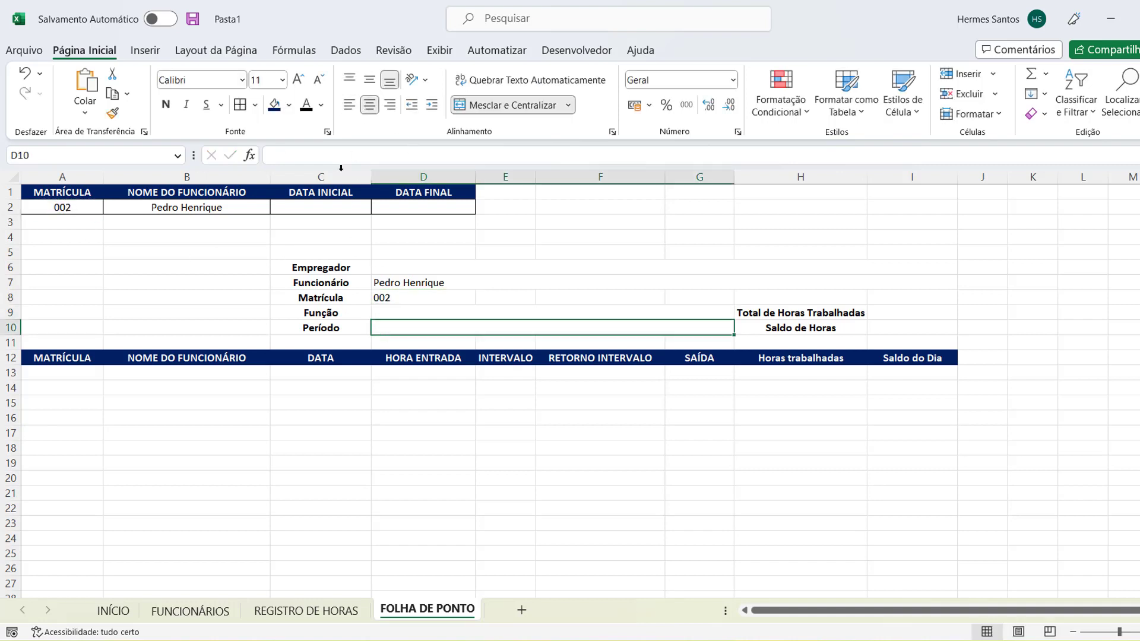
Step: Write the lookup =PROCV(D8;funcionarios;3;0) in the Função cell D9
click(410, 312)
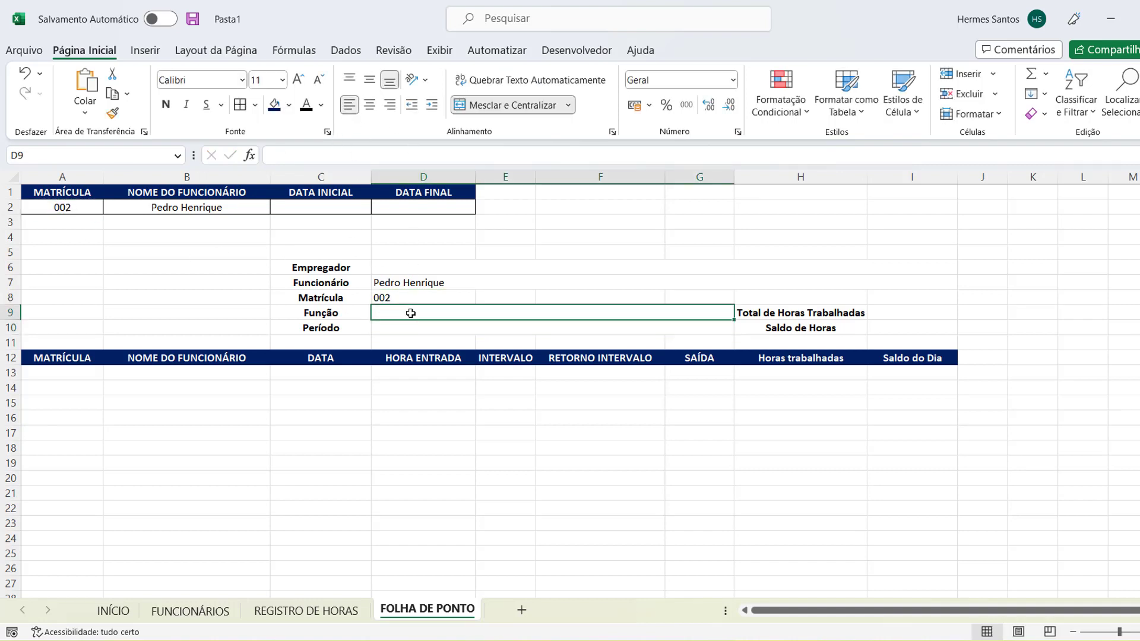
double_click(411, 314)
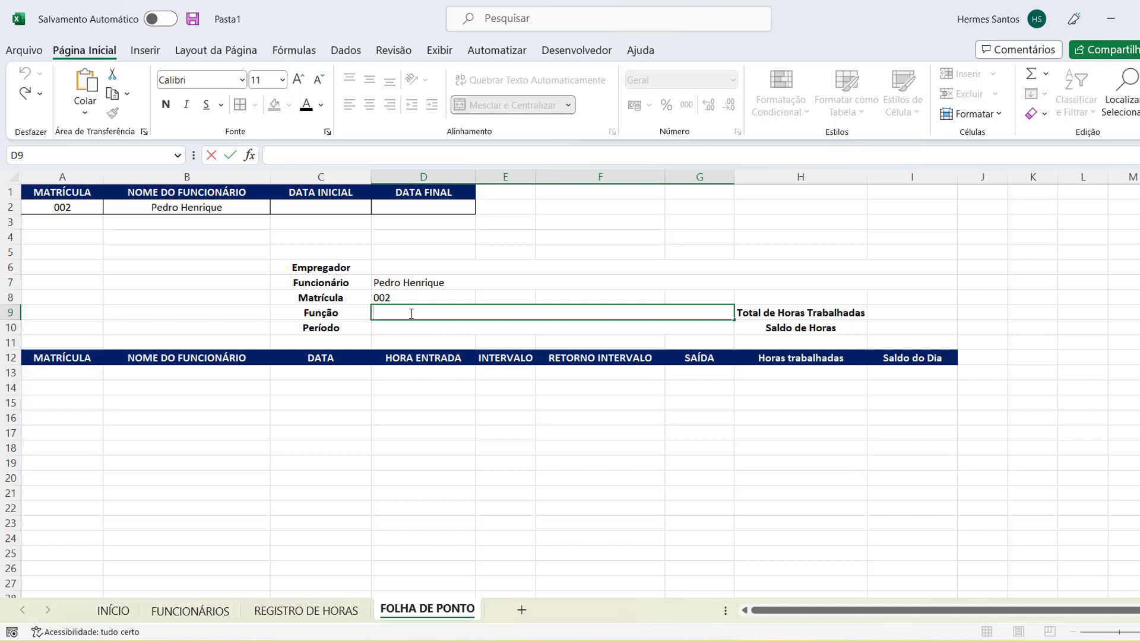
text(=)
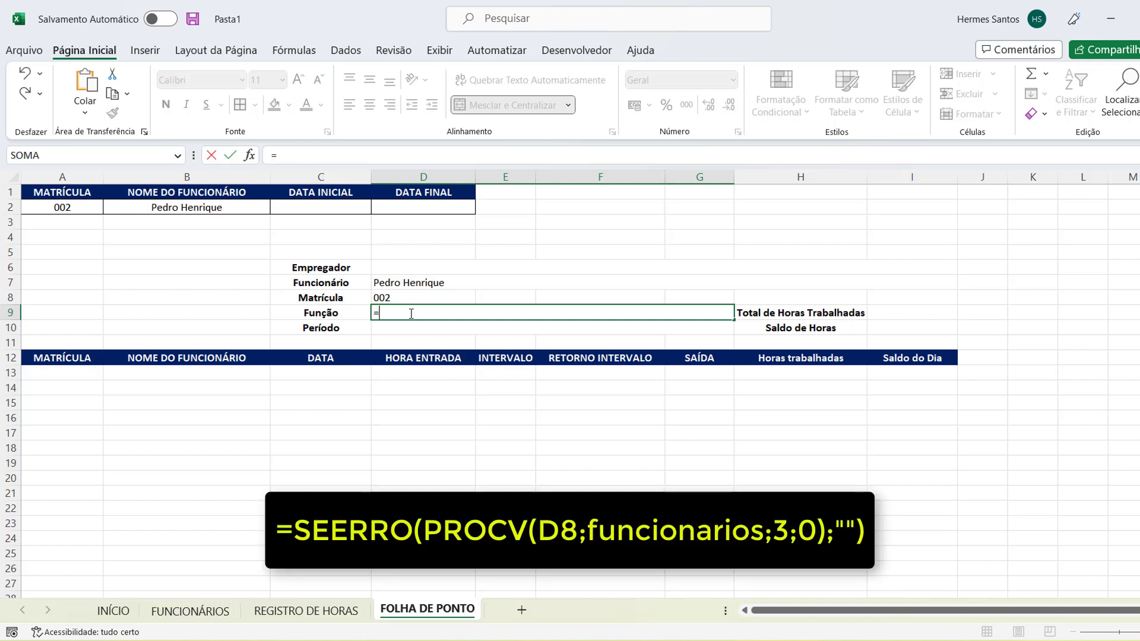
text(PROCV()
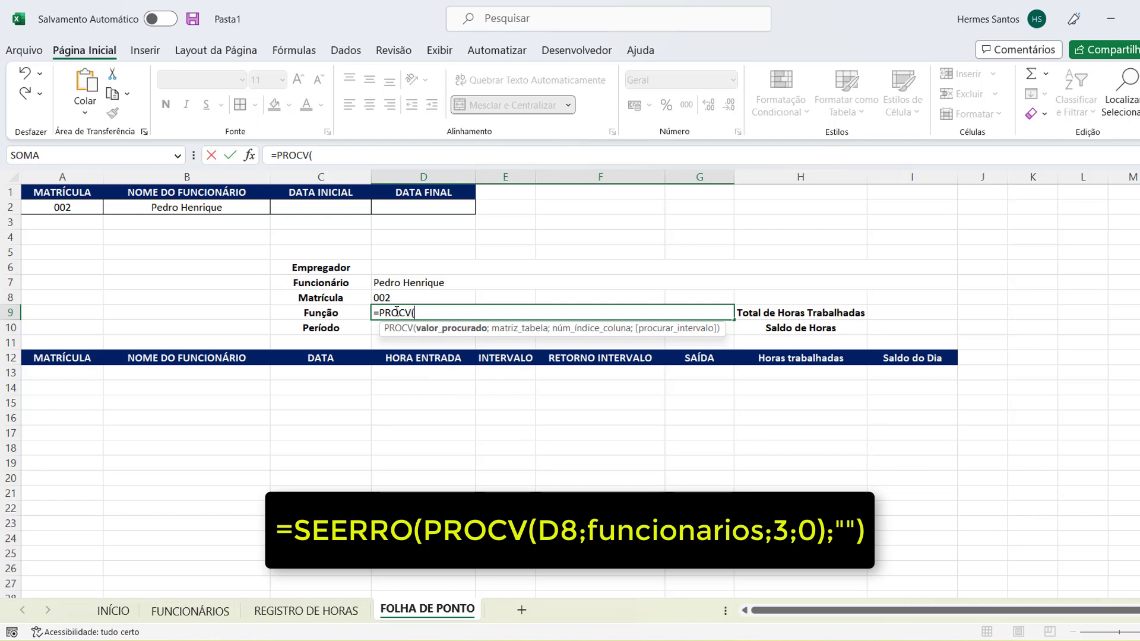
click(389, 296)
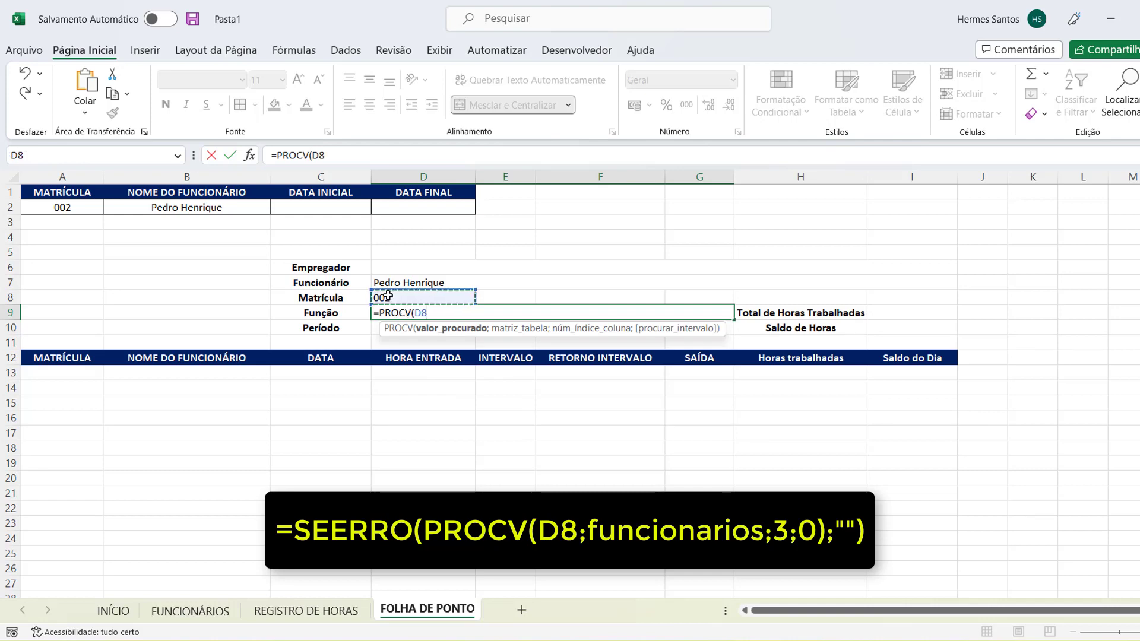
text(;)
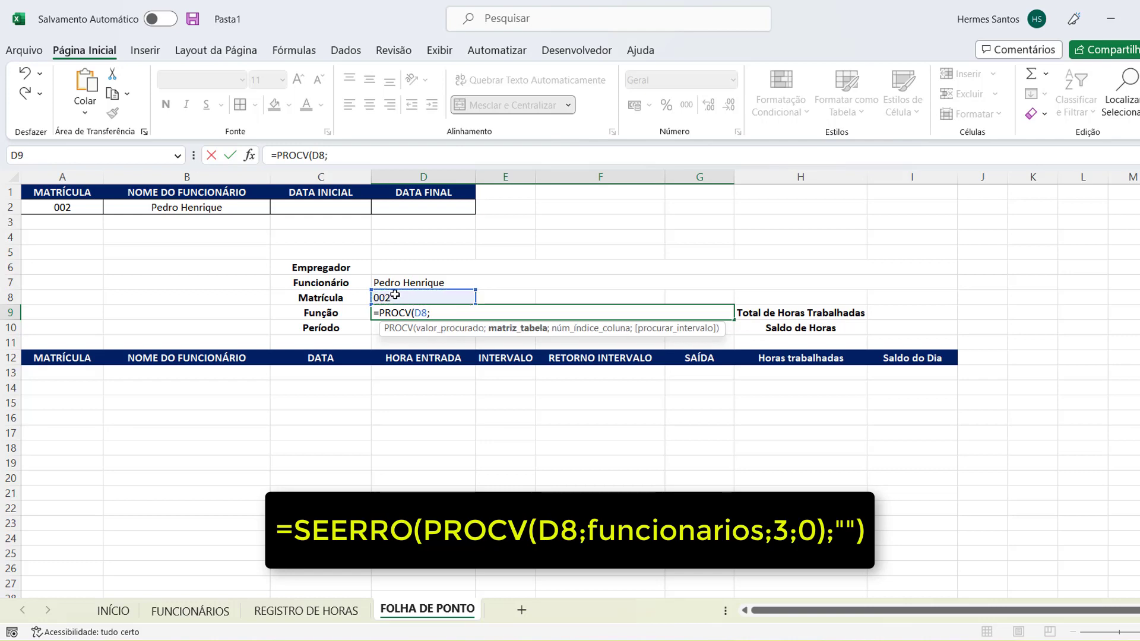
text(funcionarios)
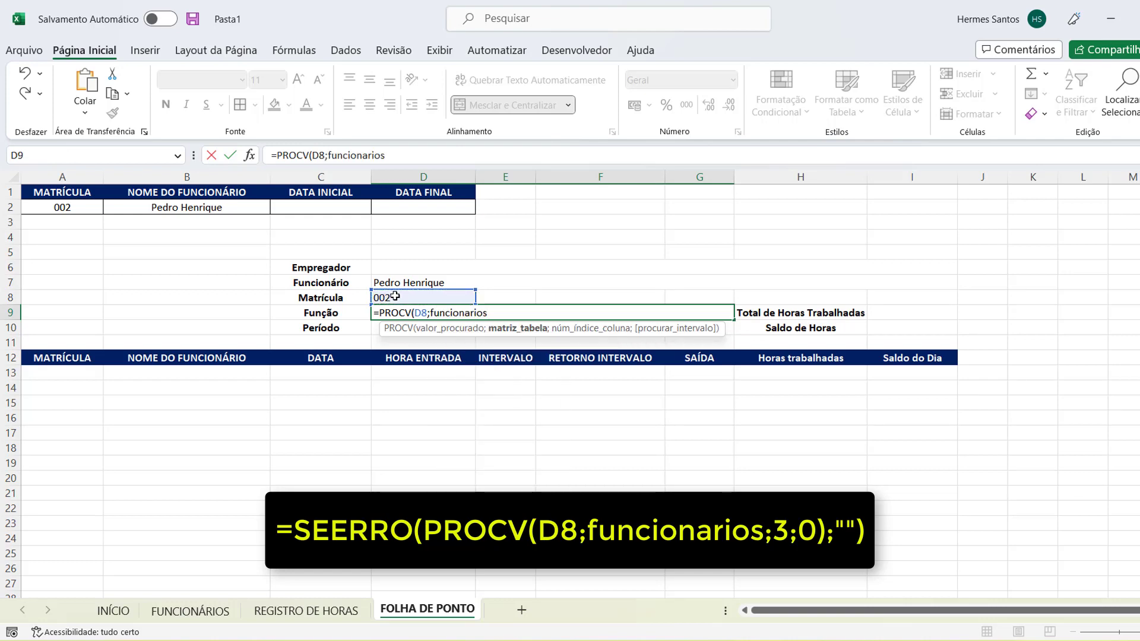
text(;3)
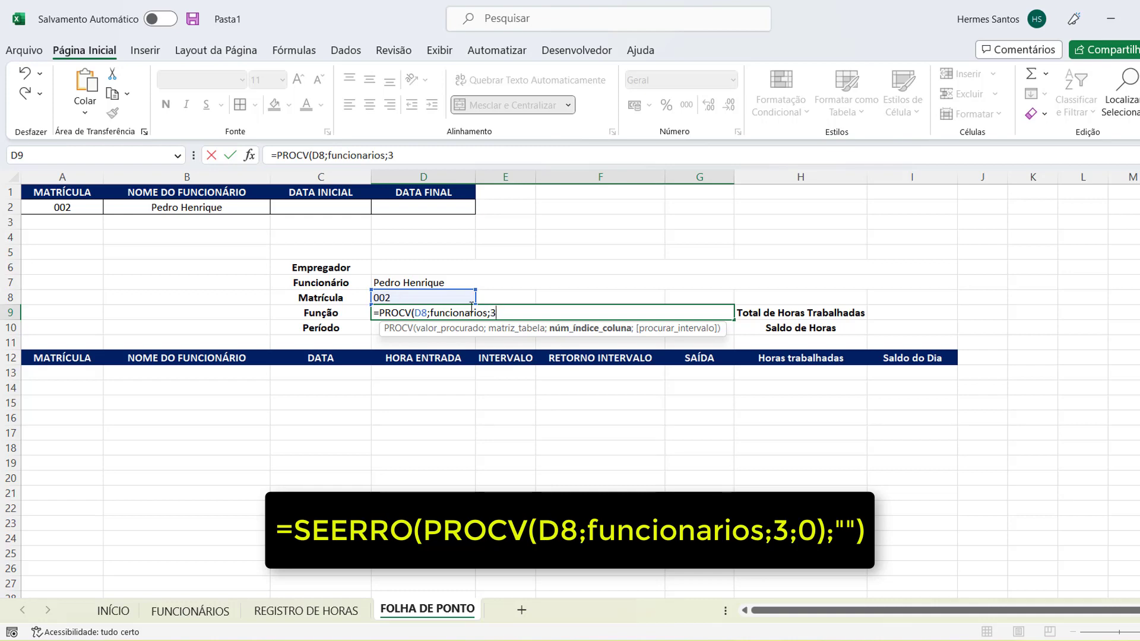
text(;)
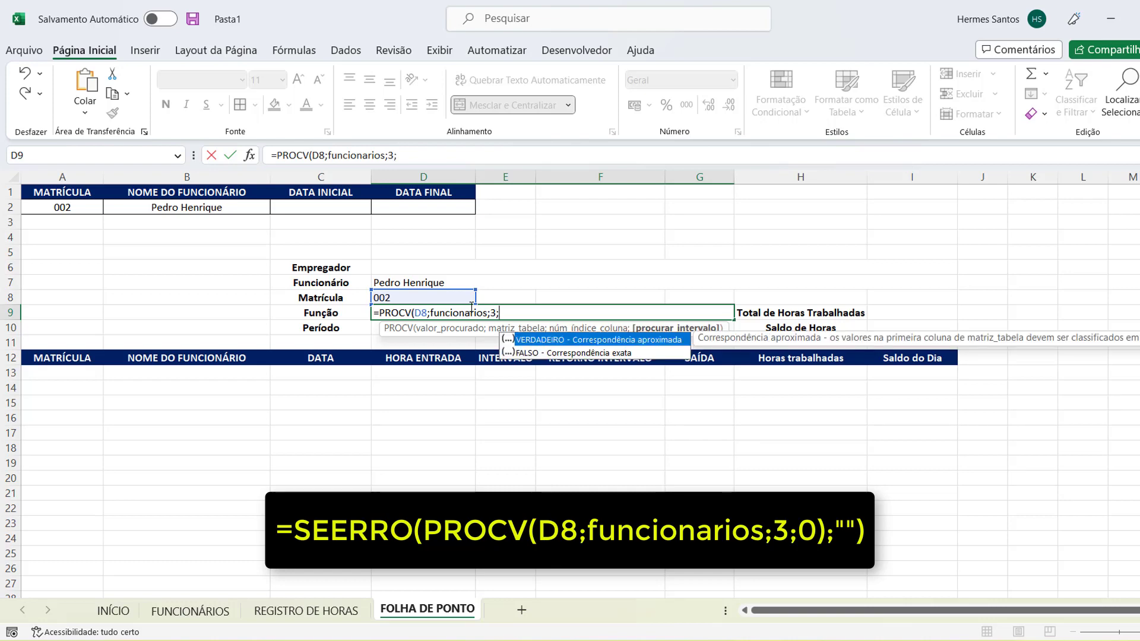
text(0))
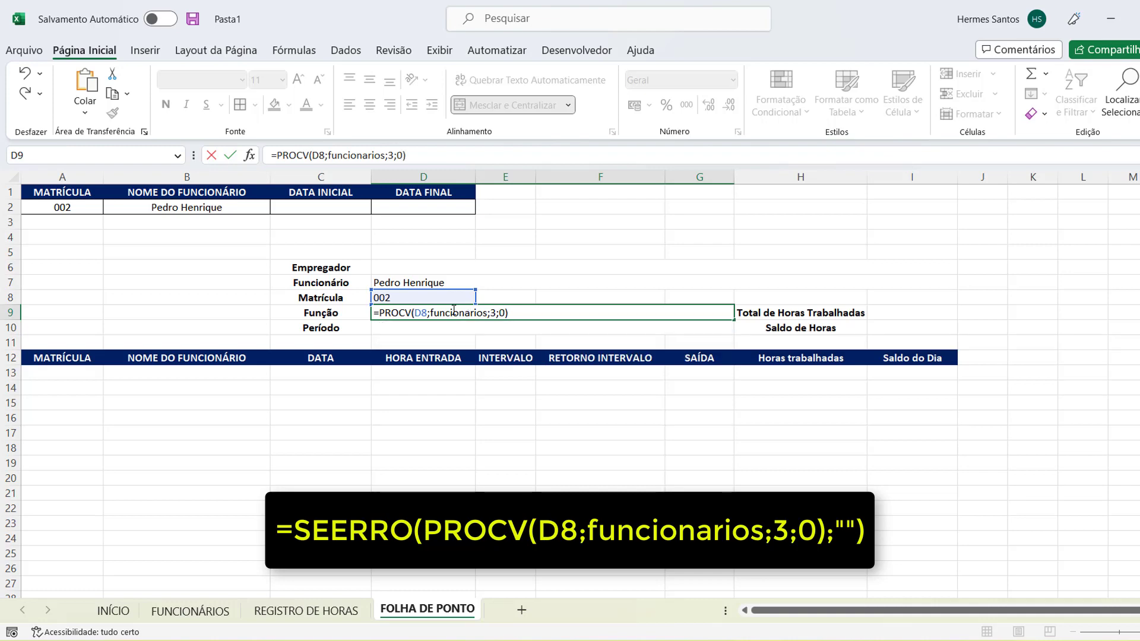
Step: Wrap the D9 lookup in SEERRO with an empty-text fallback, making it =SEERRO(PROCV(D8;funcionarios;3;0);"")
click(379, 313)
text(Se)
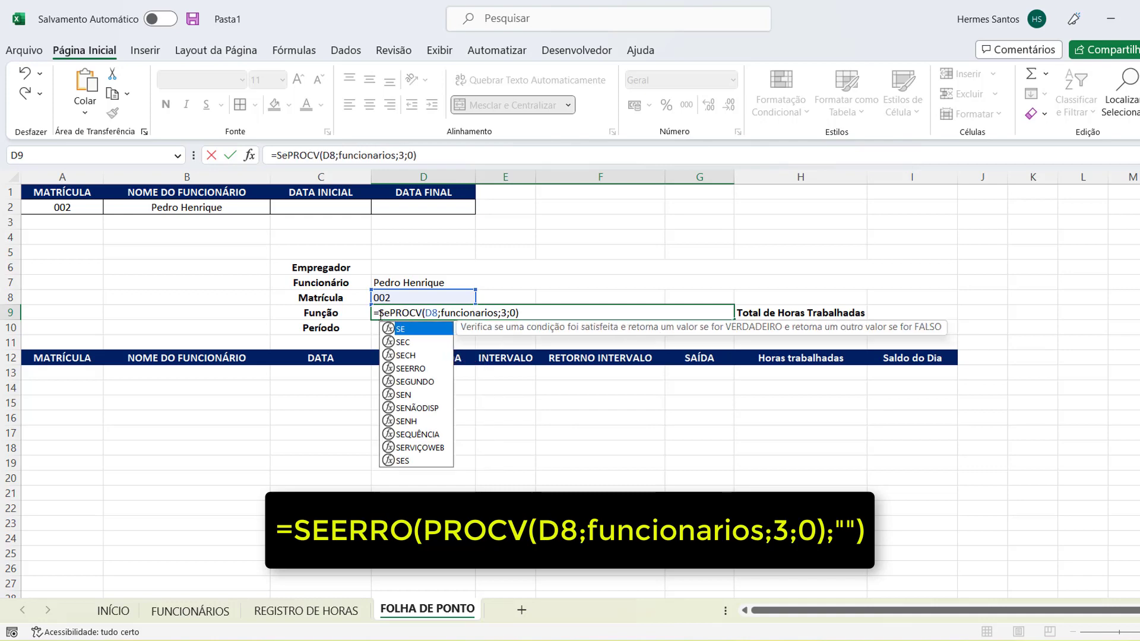
key(Down)
key(Down)
key(Down)
key(Tab)
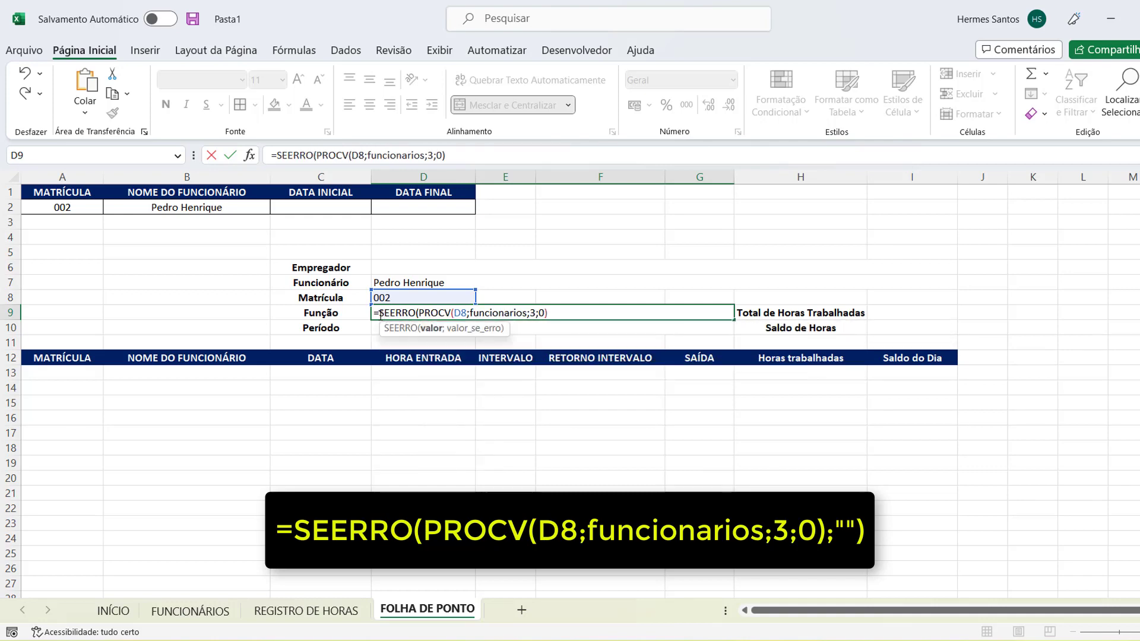
click(564, 313)
text(;""))
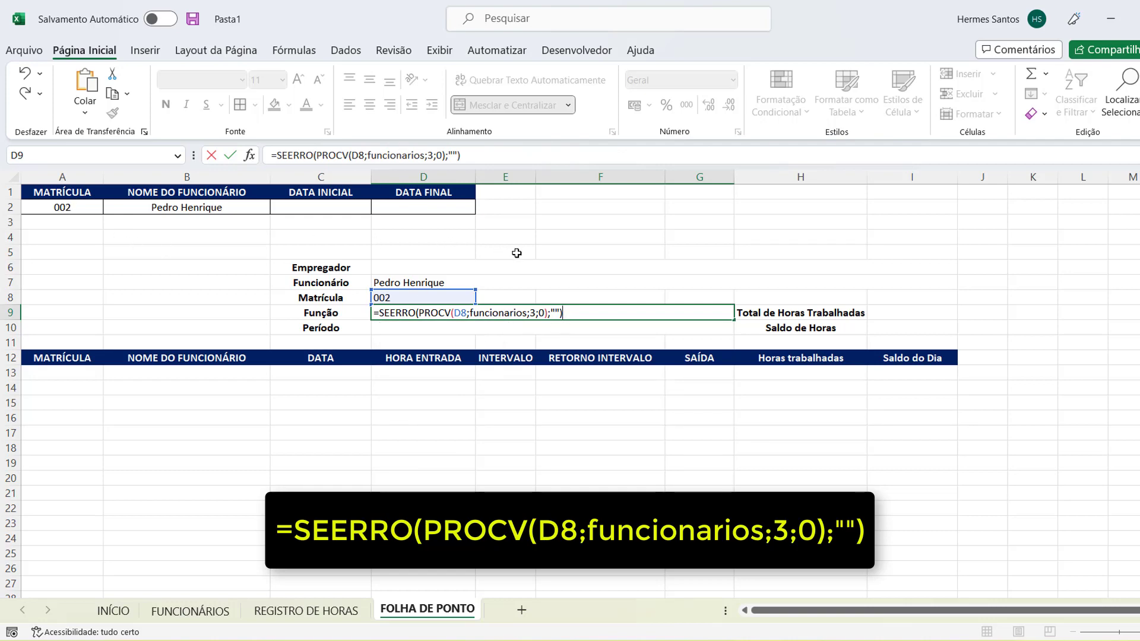
key(Return)
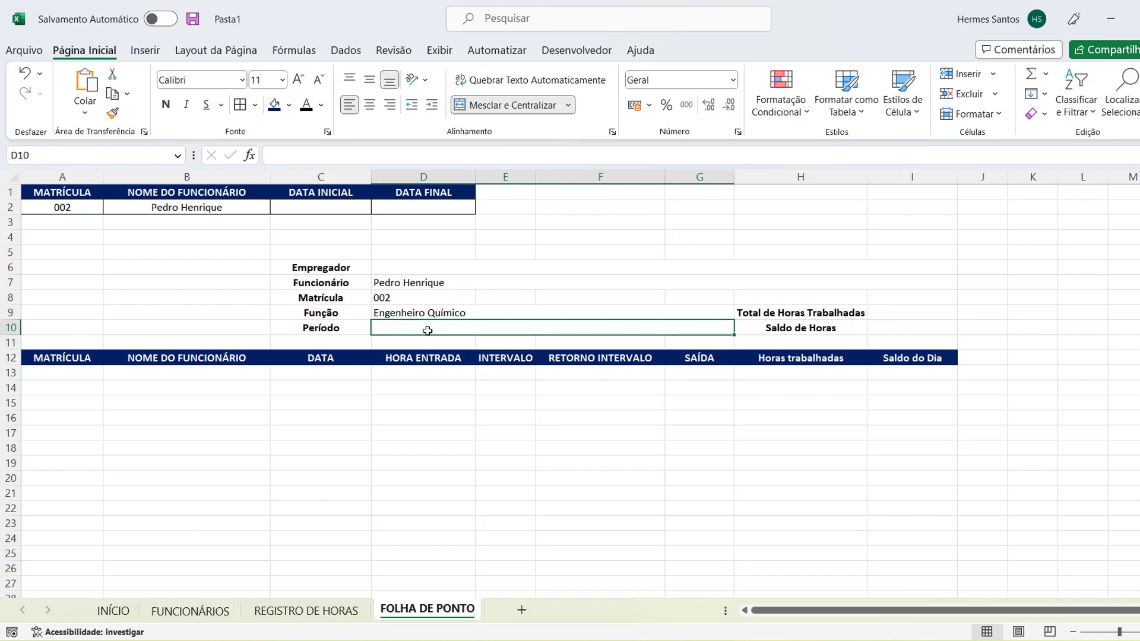
Step: Start the Período formula in D10 with =CONCATENAR(TEXTO(C2;"DD/MM/AAAA") to format the start date as text
click(904, 301)
click(895, 329)
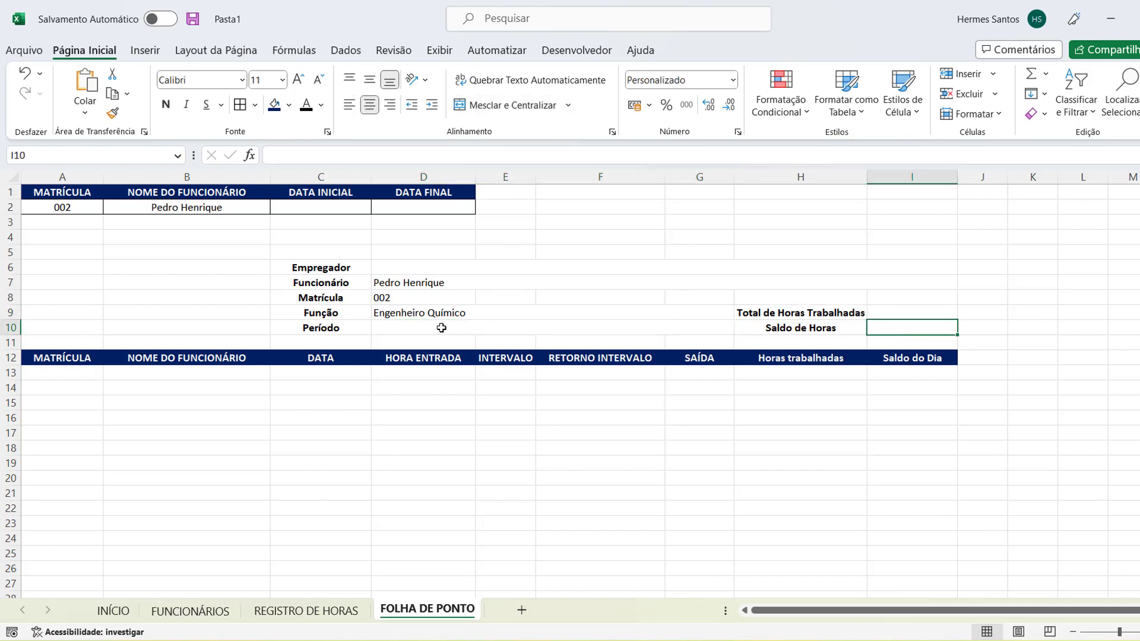
click(421, 326)
double_click(421, 326)
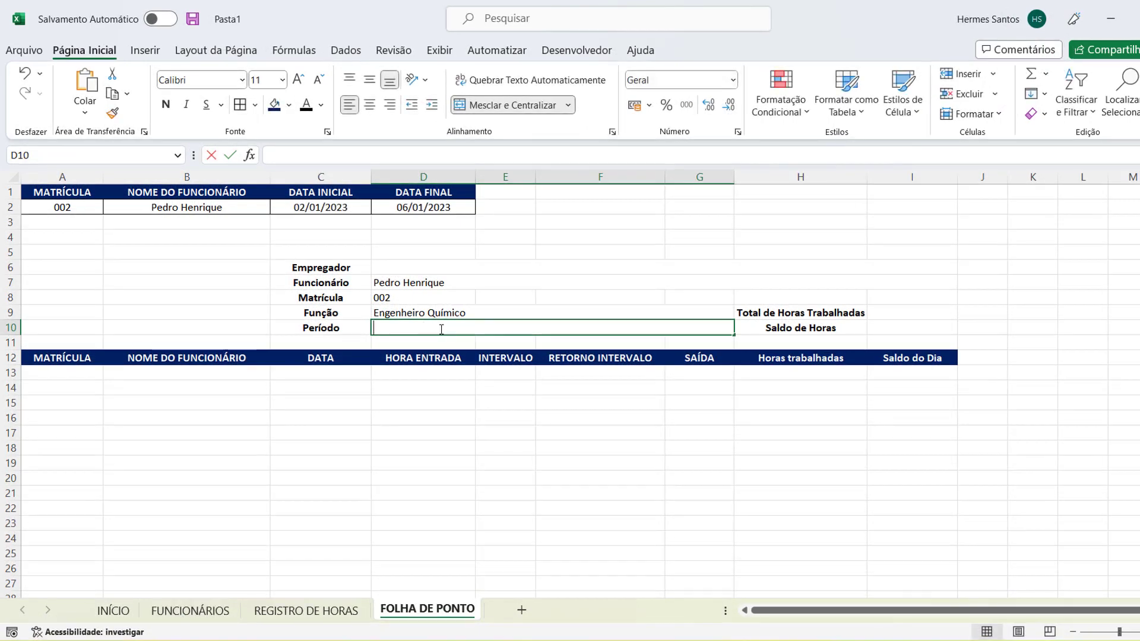
double_click(442, 330)
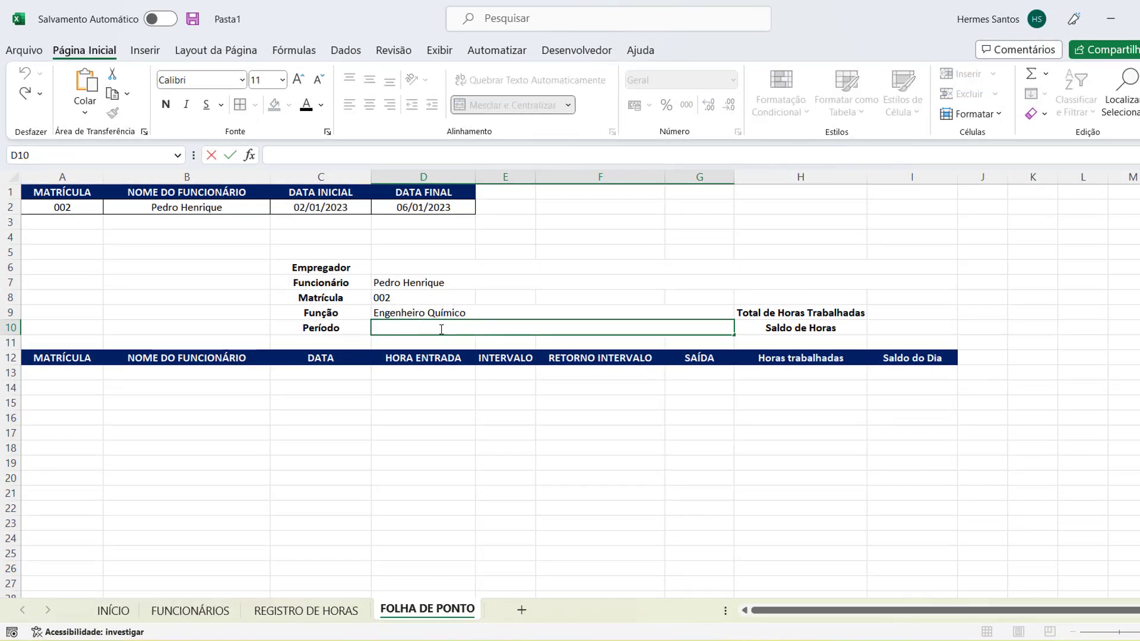
text(=)
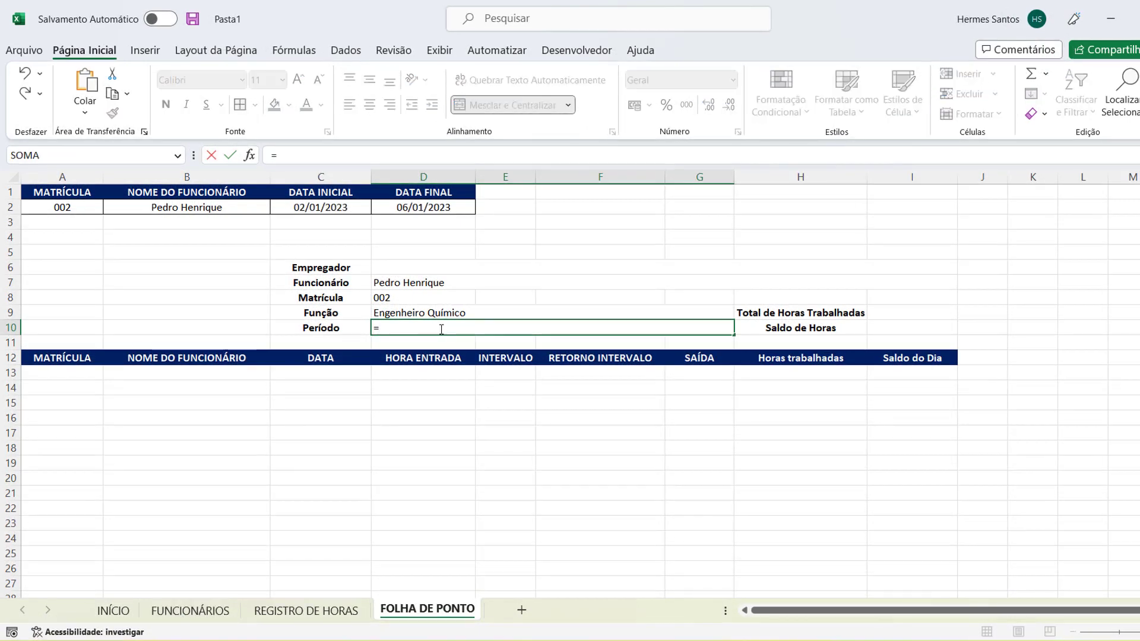
text(conc)
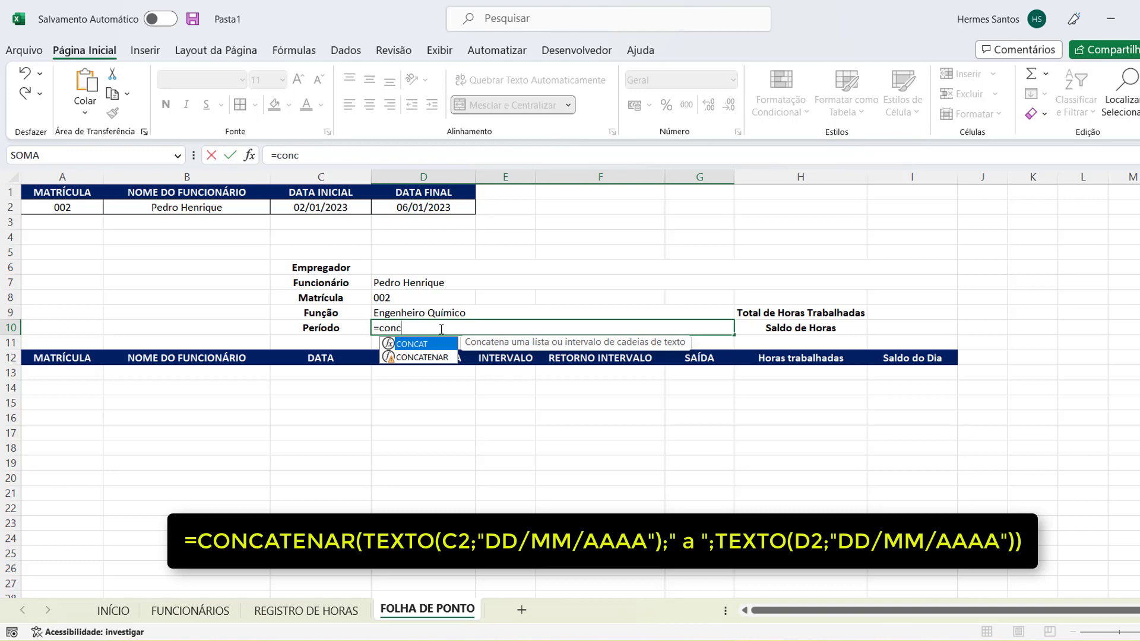
text(atenar()
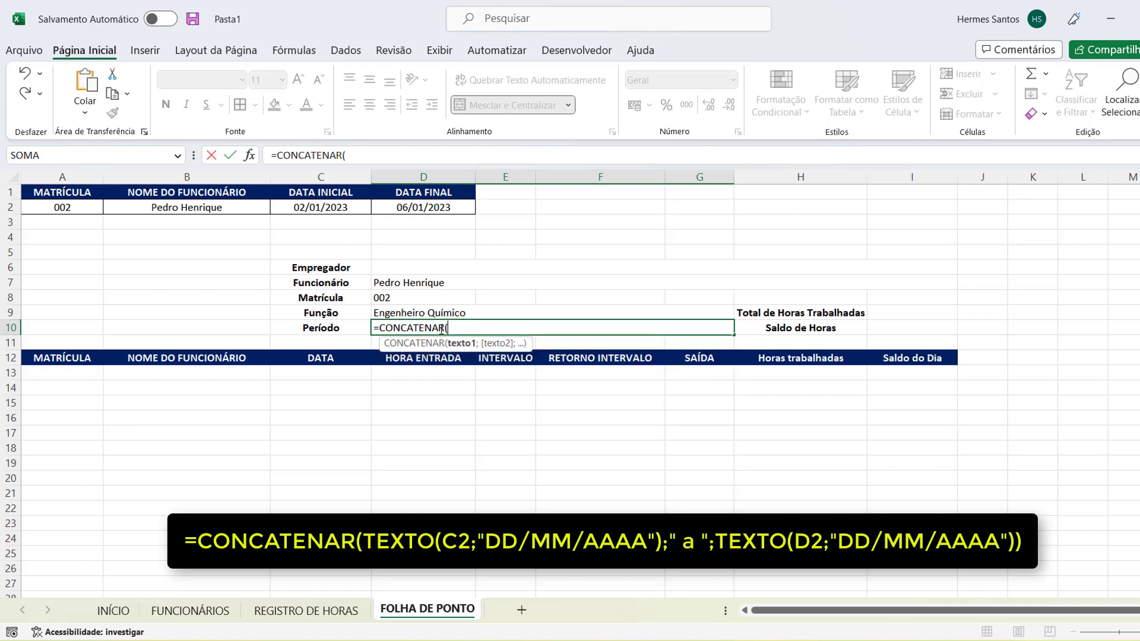
text(texto()
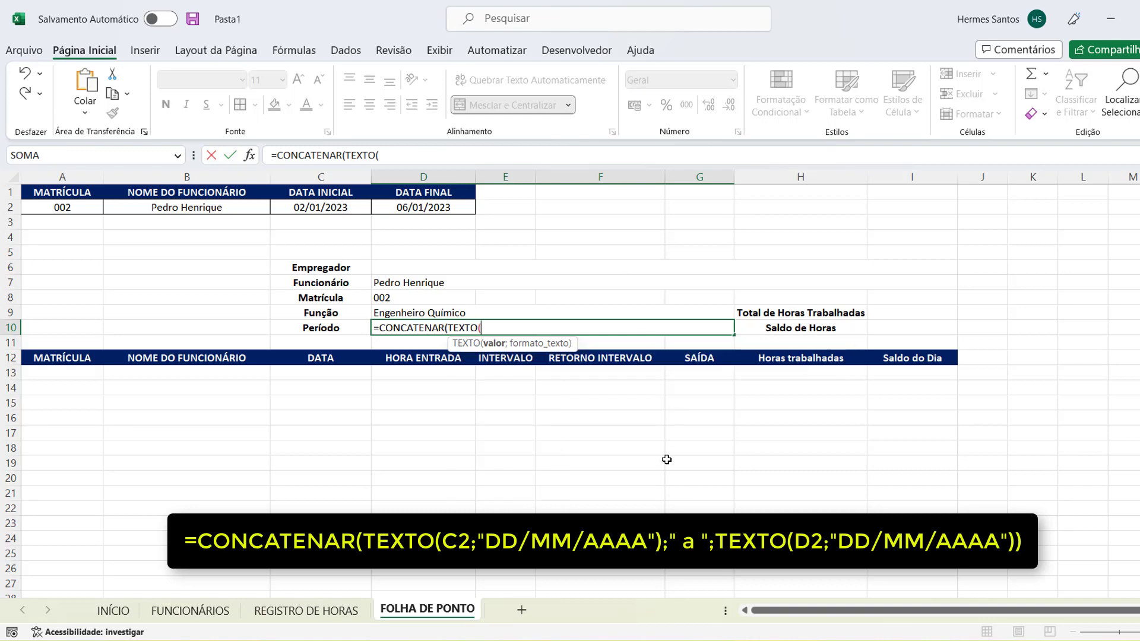
click(337, 209)
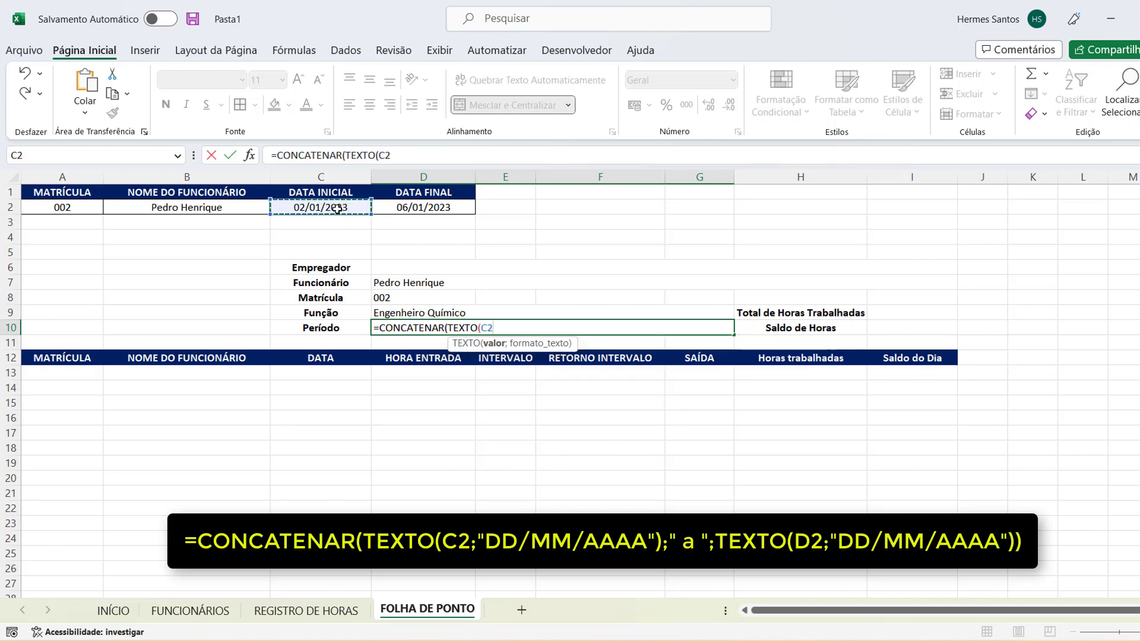
text(;)
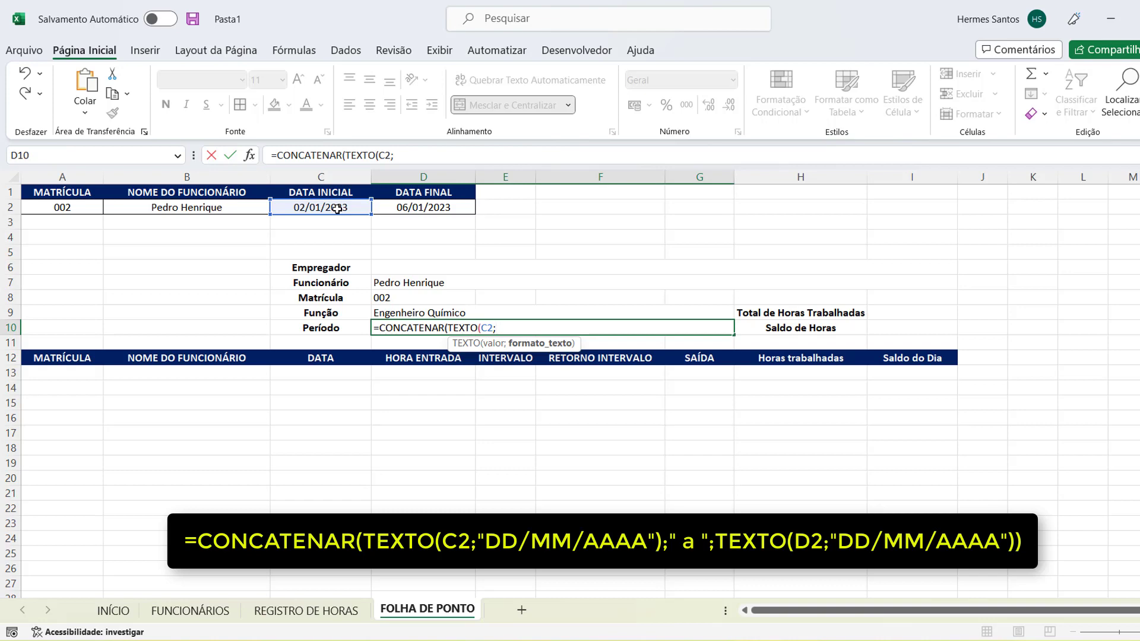
text("DD/MM/AAAA)
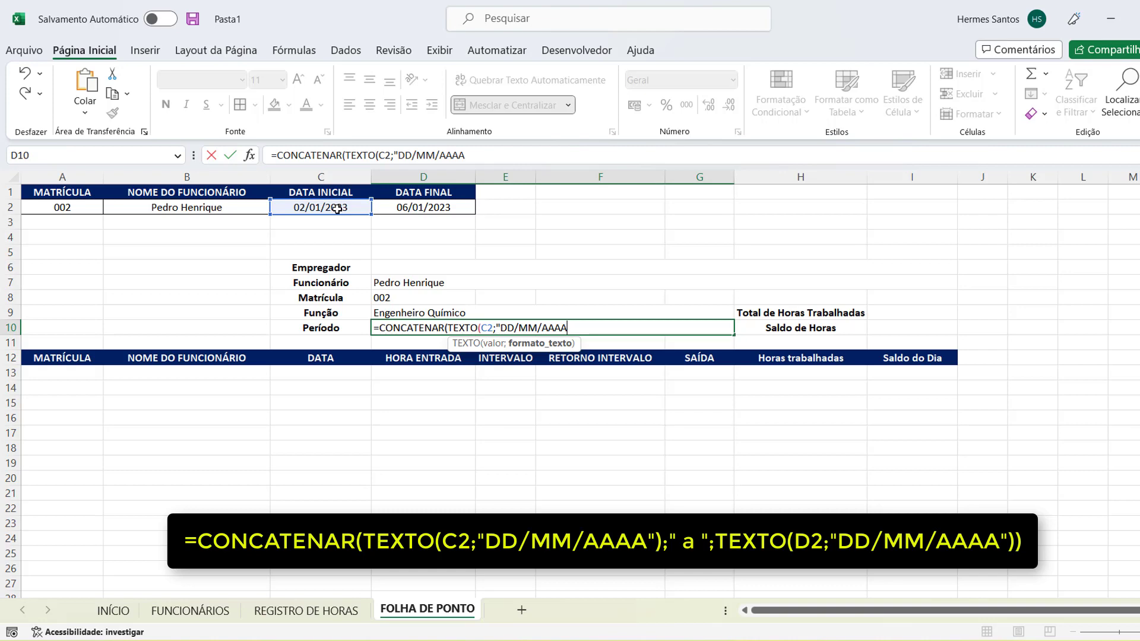
text("))
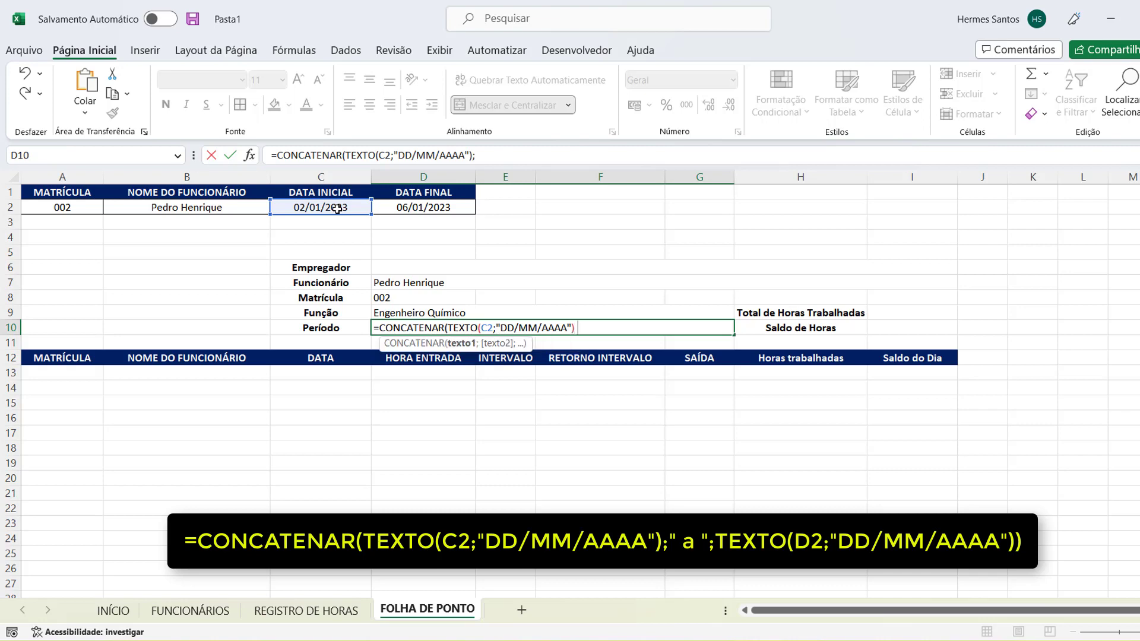
Step: Complete the D10 formula with the separator " a " and the end date as TEXTO(D2;"DD/MM/AAAA")
text(;)
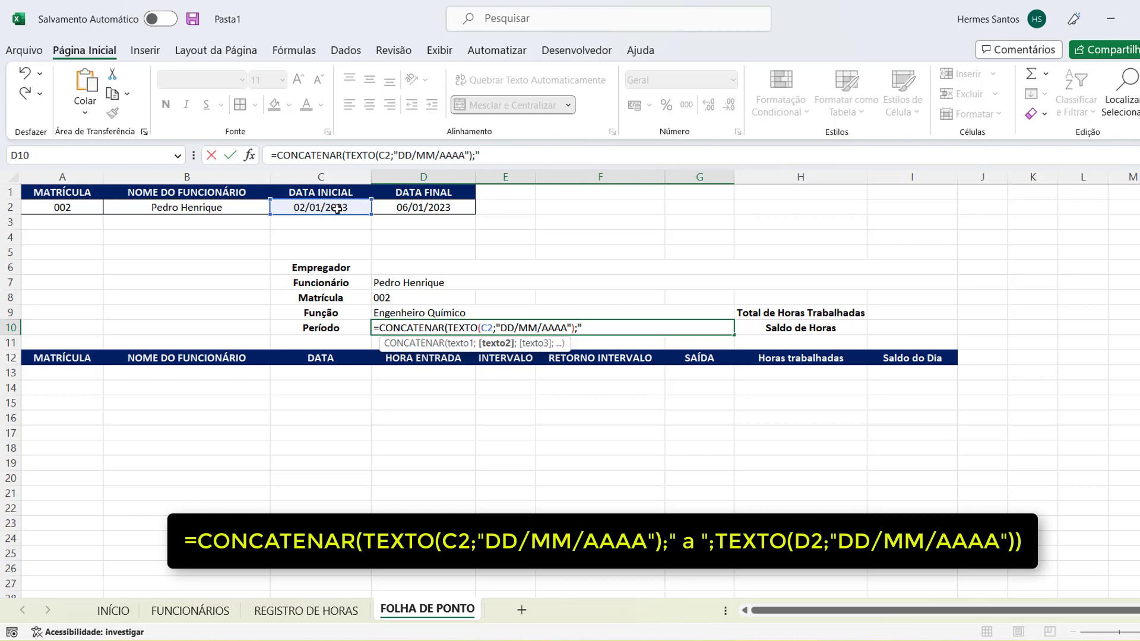
text(" a)
text(";TEX)
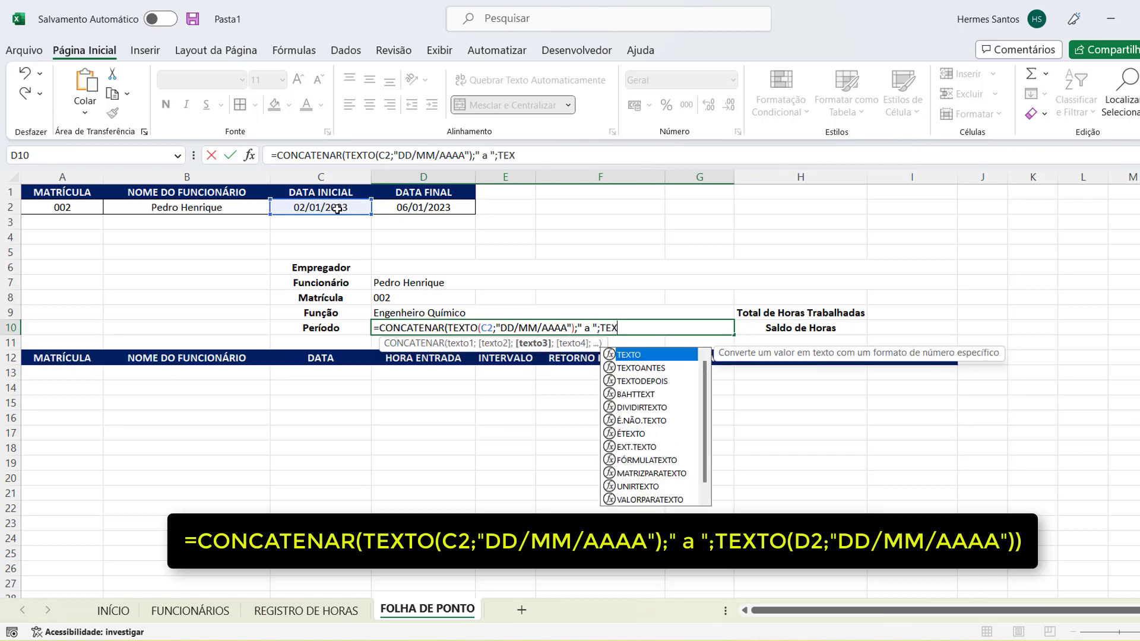
text(TO()
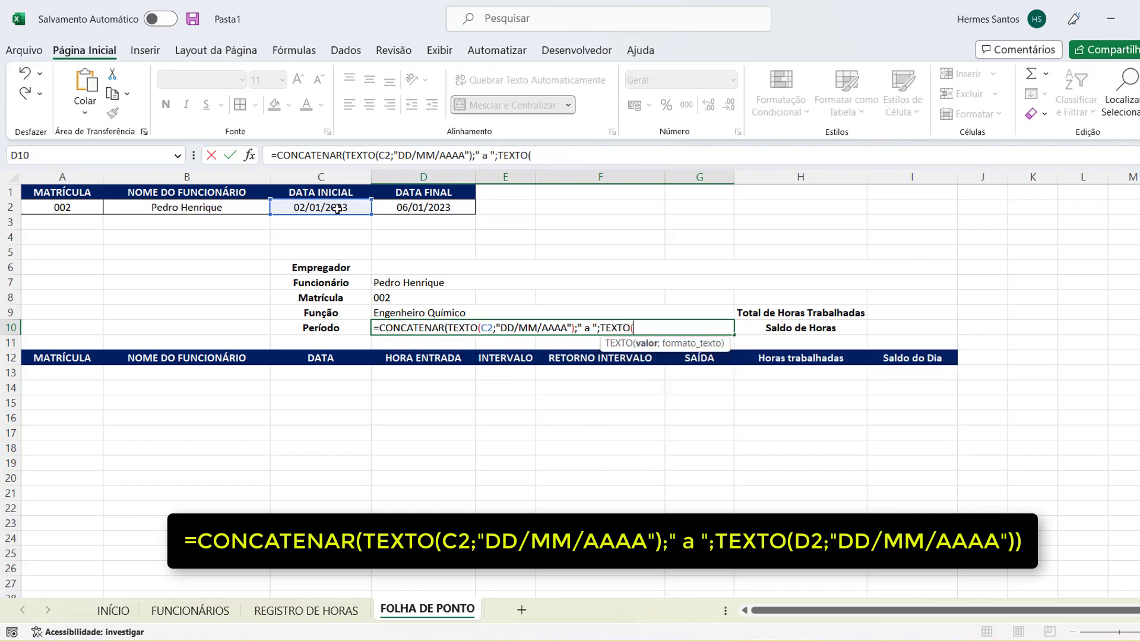
click(390, 210)
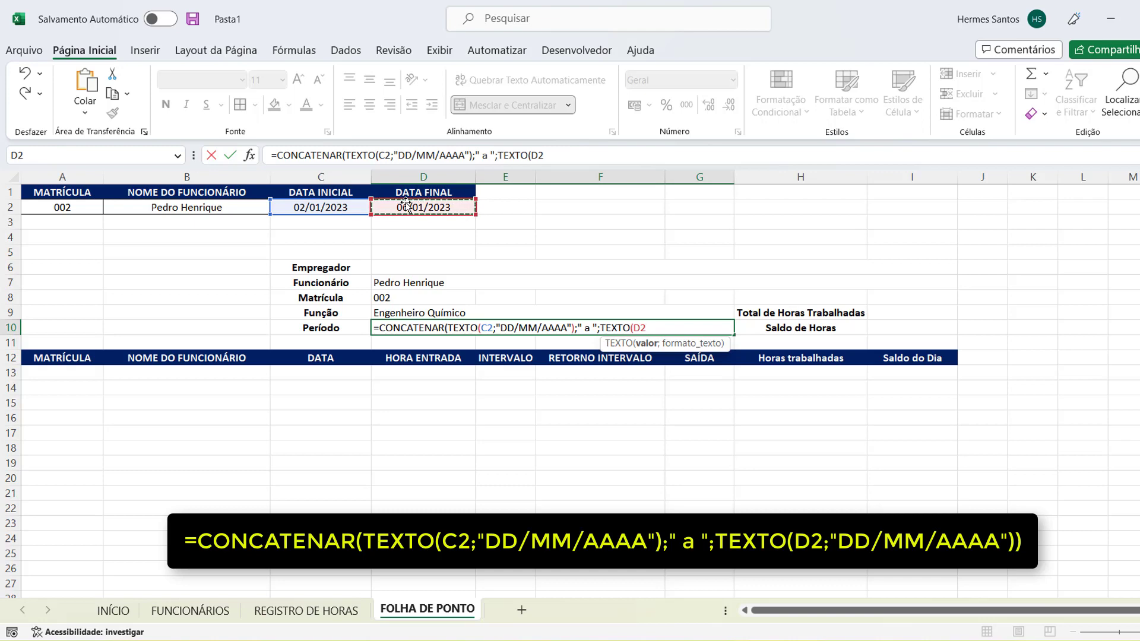
text(;)
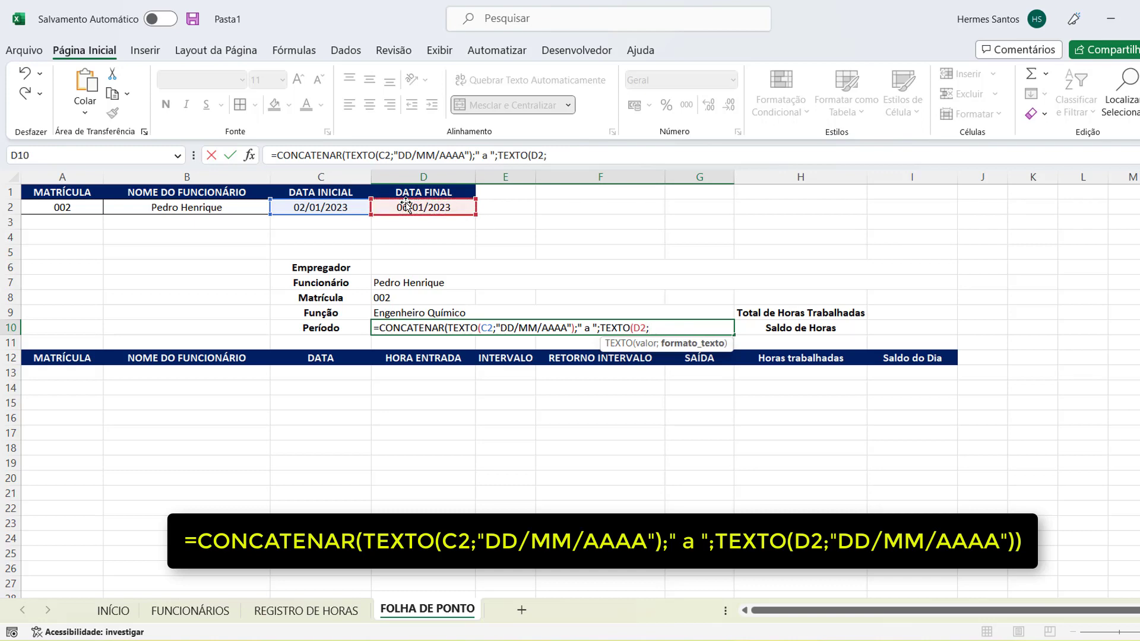
text("DD/MM/AAAA)
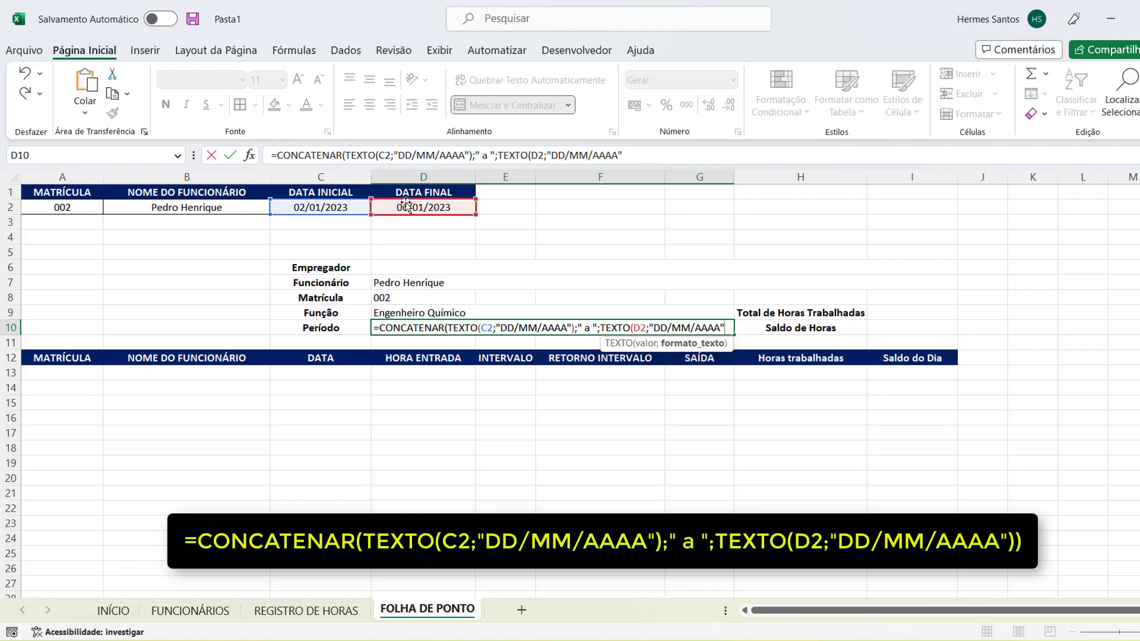
text("))
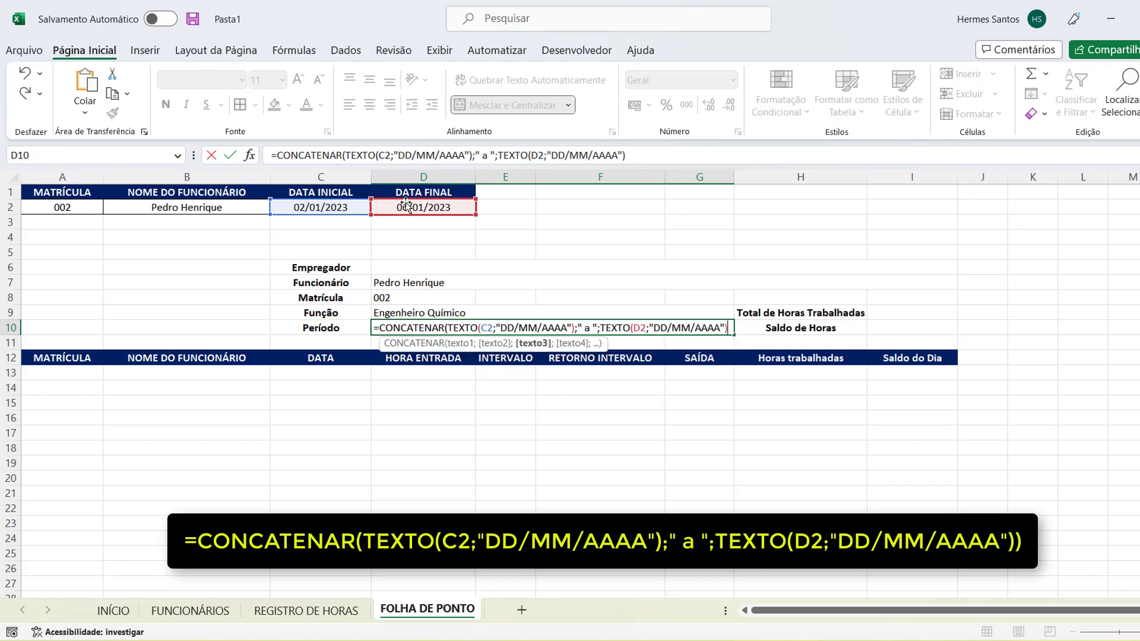
text())
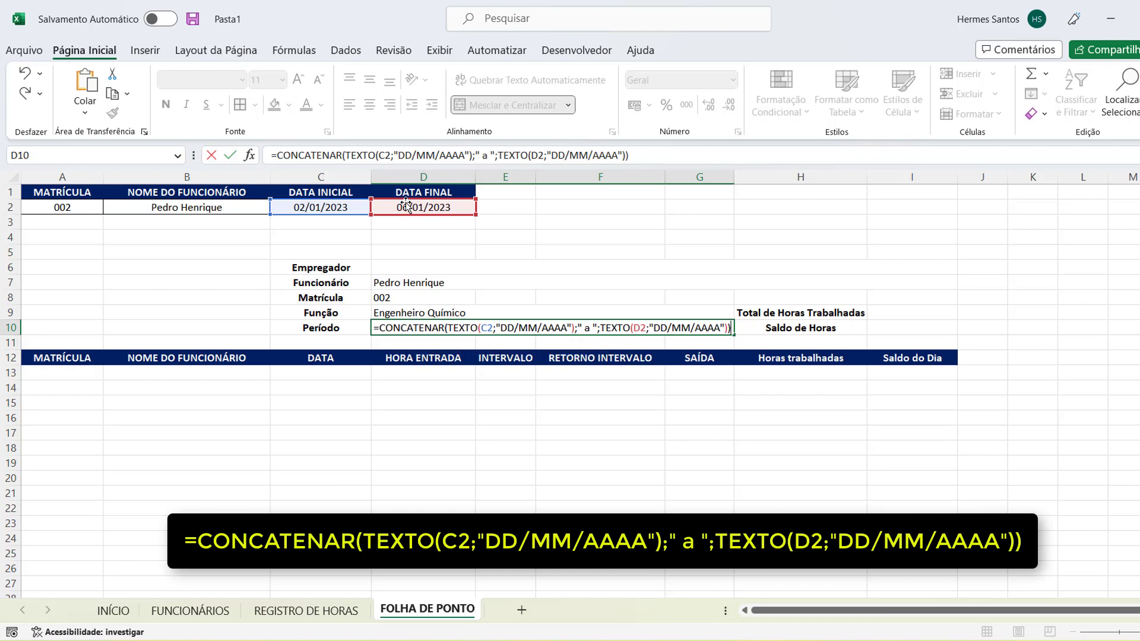
key(Return)
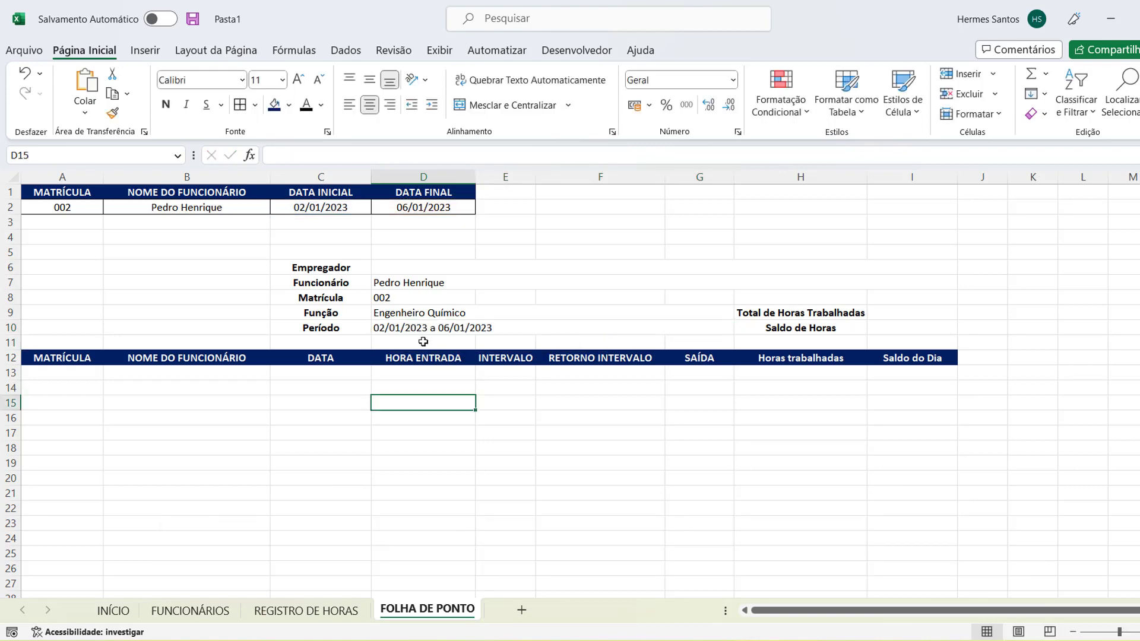
click(417, 332)
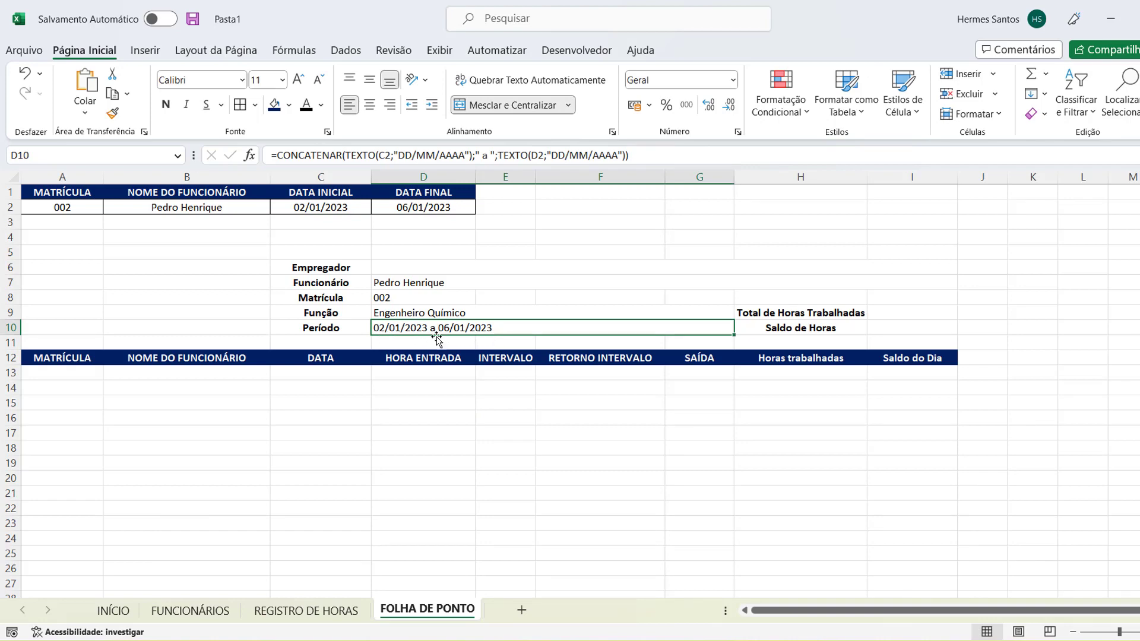
Step: Enter =SOMA(H13:H60) in I9 to total the Horas trabalhadas column for Total de Horas Trabalhadas
drag(345, 208, 415, 208)
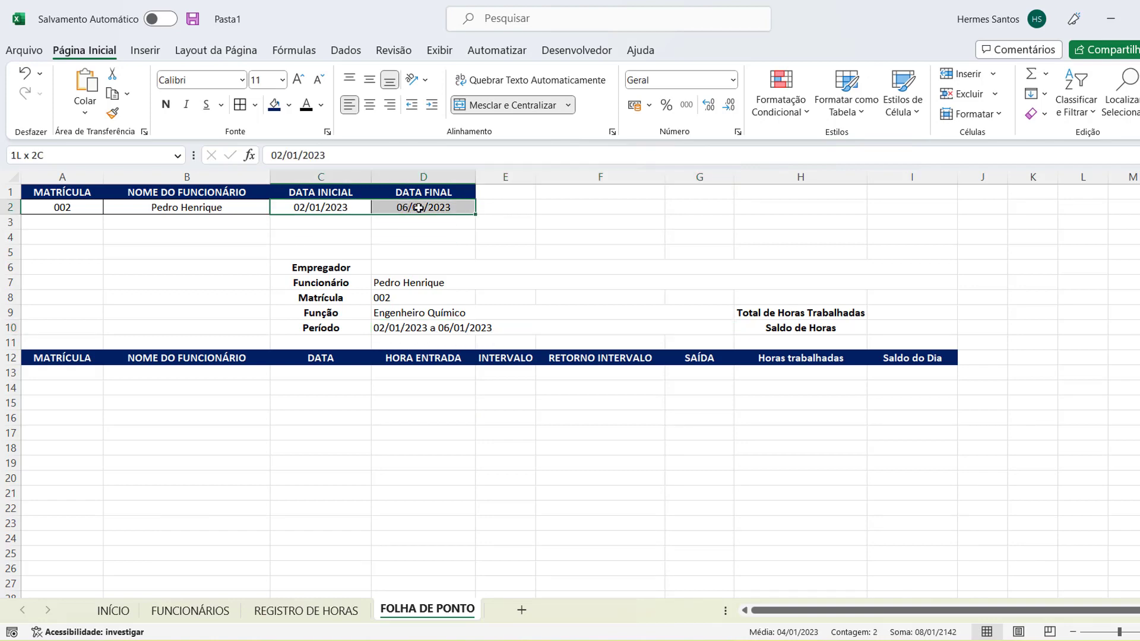
click(518, 253)
click(907, 313)
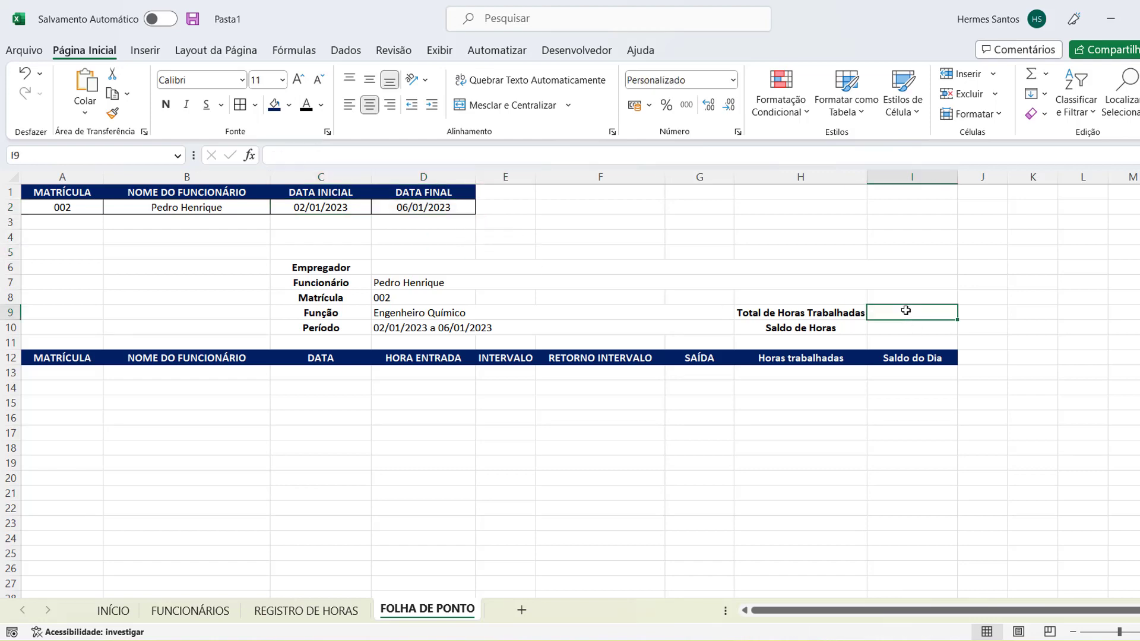
double_click(901, 313)
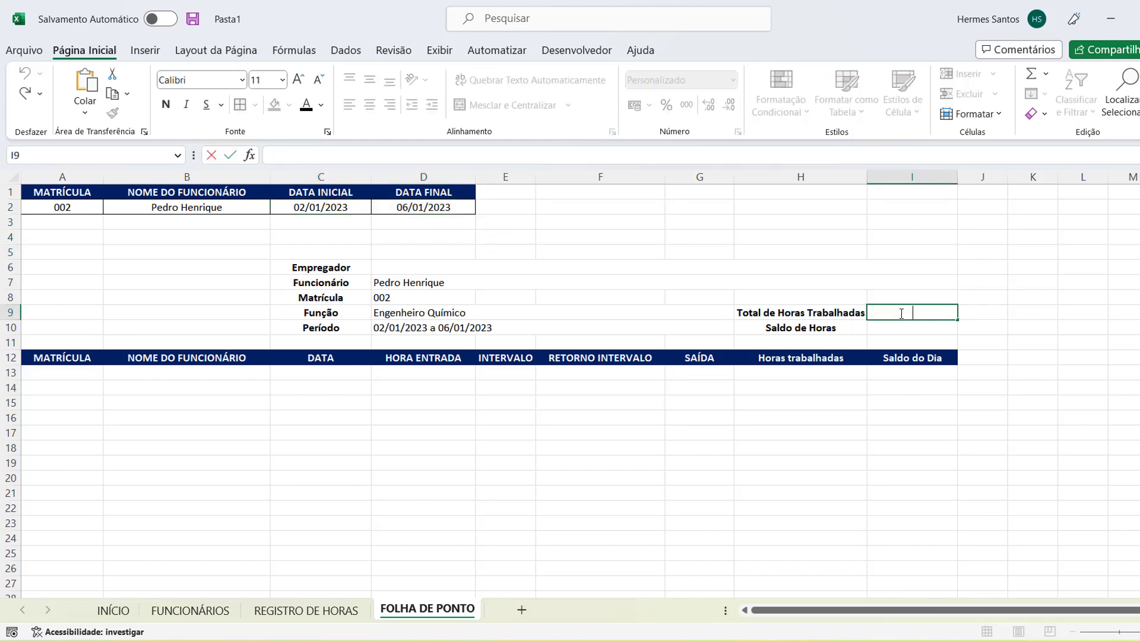
text(=SOMA()
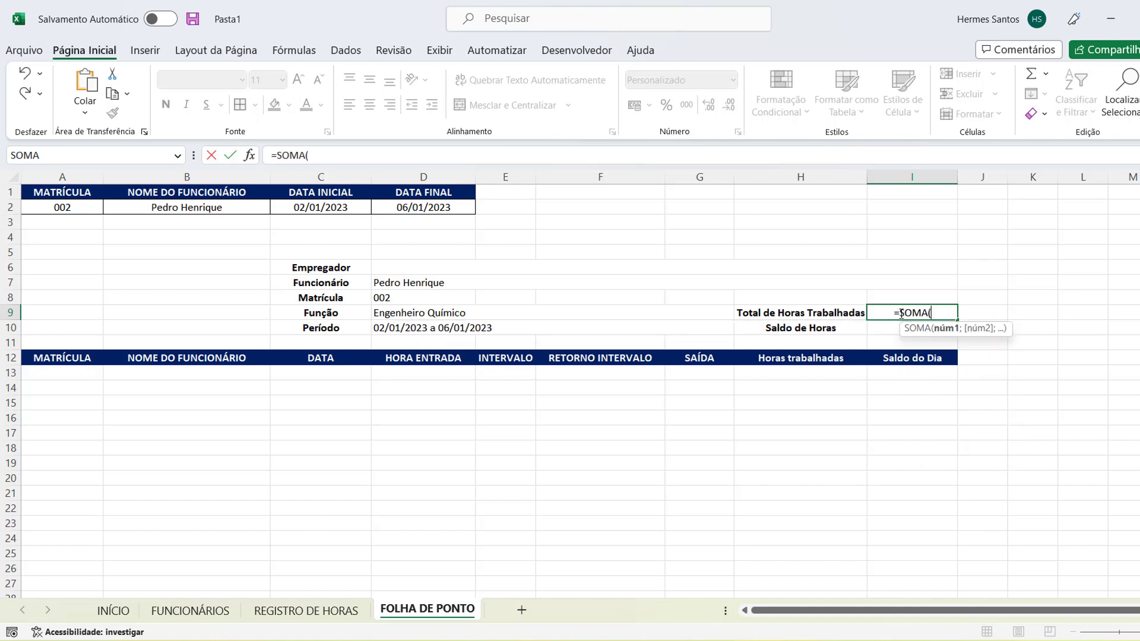
drag(800, 374, 787, 570)
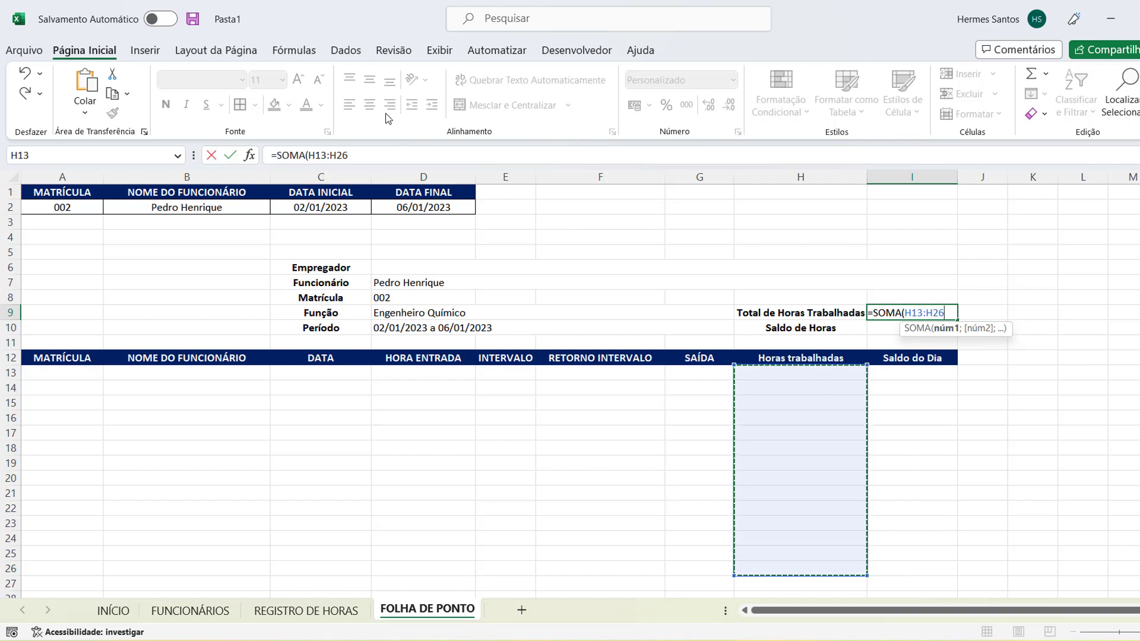
click(363, 160)
key(BackSpace)
key(BackSpace)
text(60)
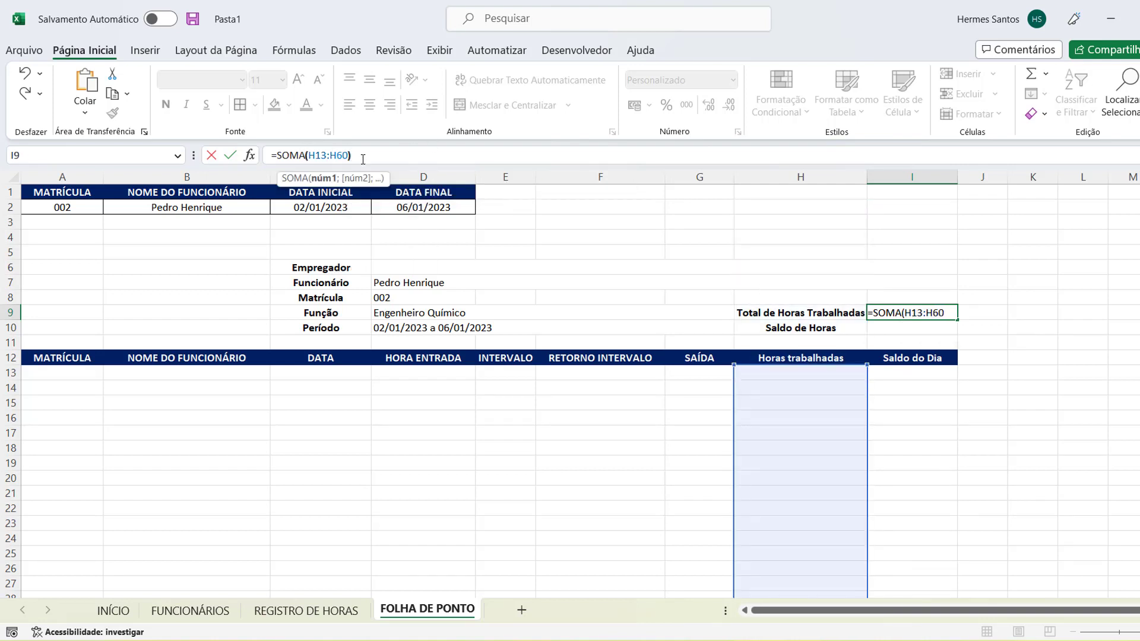
text())
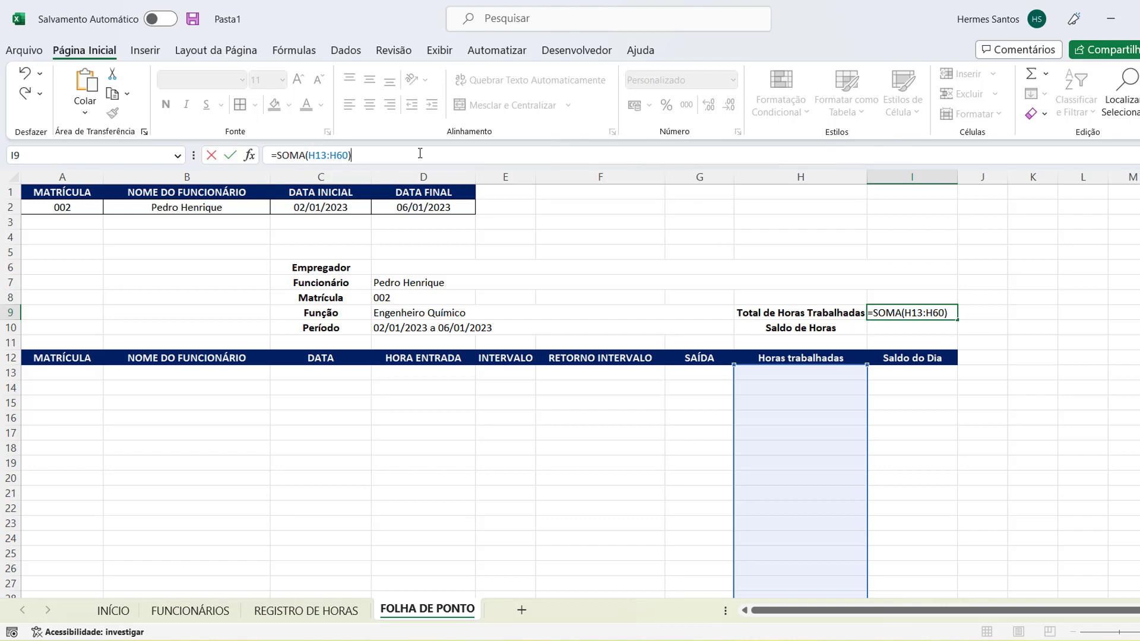
key(Return)
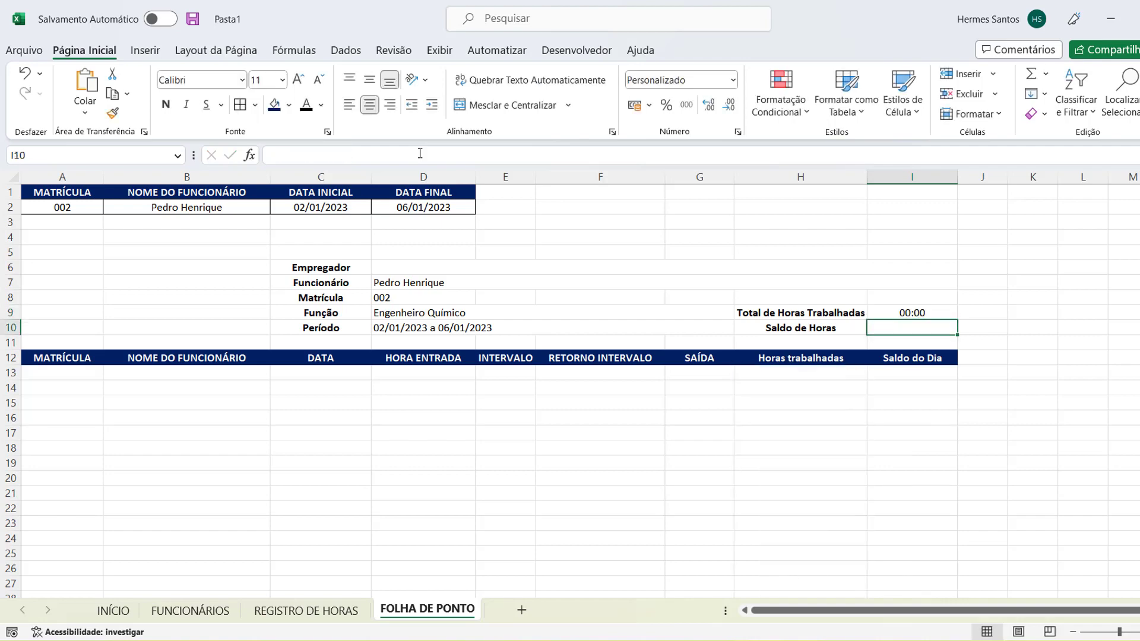
Step: Reuse the I9 sum formula in the Saldo de Horas cell I10, shifted to the Saldo do Dia column as =SOMA(I13:I60)
click(915, 314)
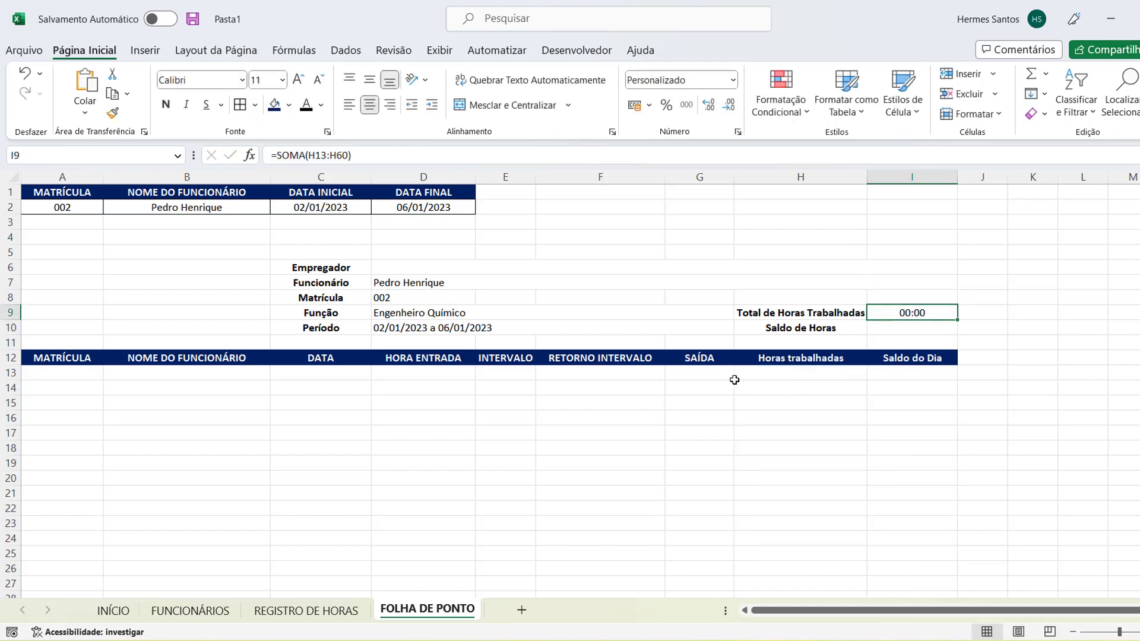
drag(146, 373, 929, 598)
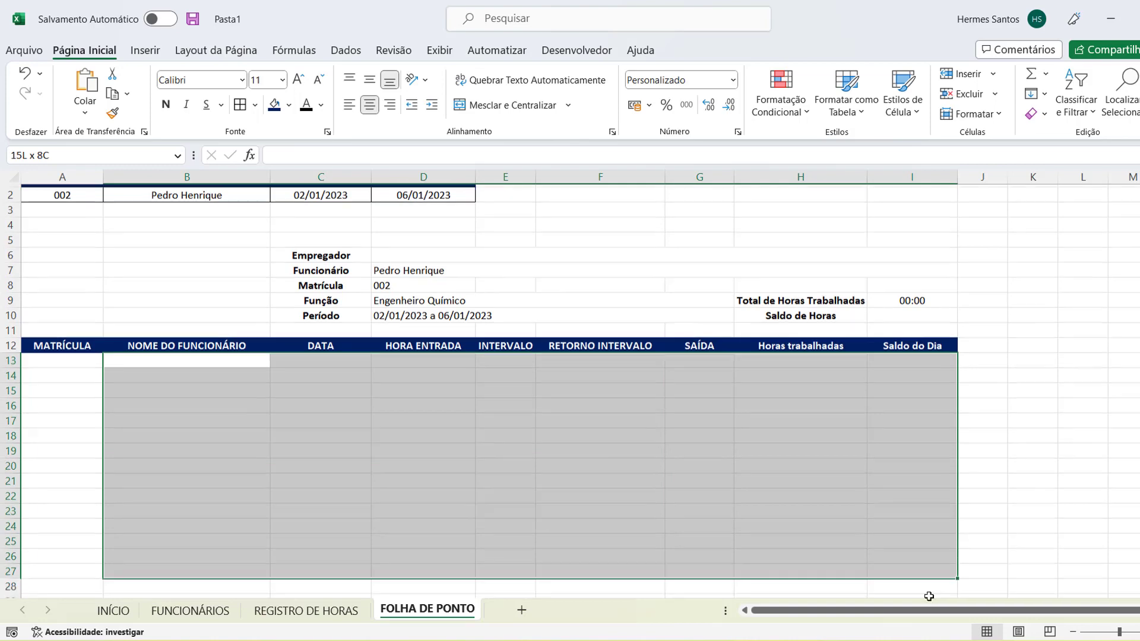
click(913, 305)
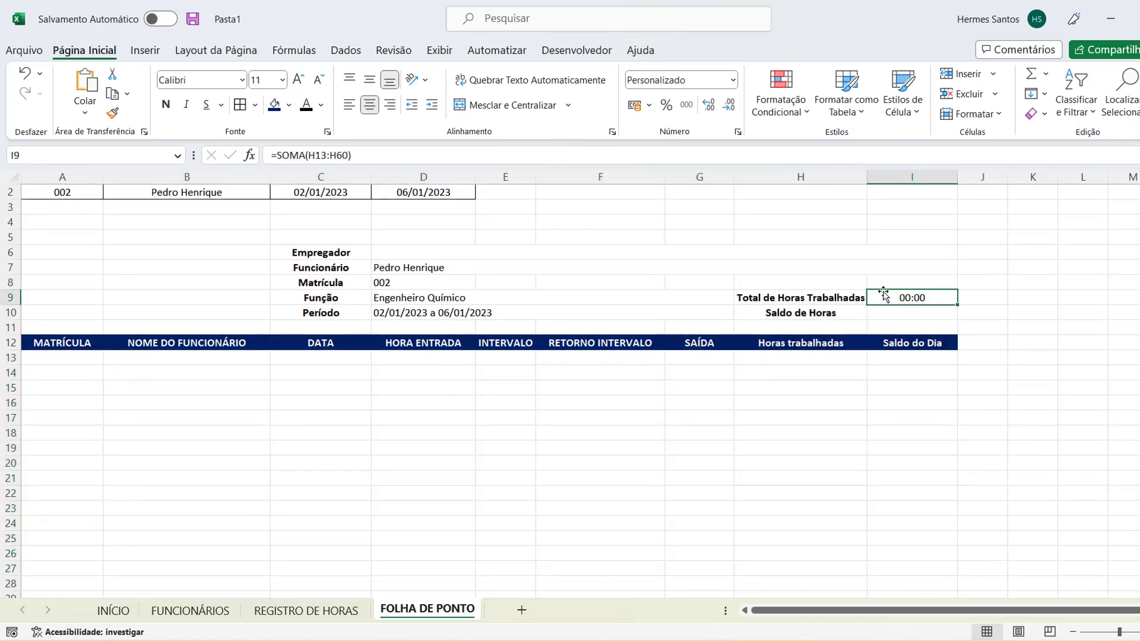
scroll(1012, 316, up, 1)
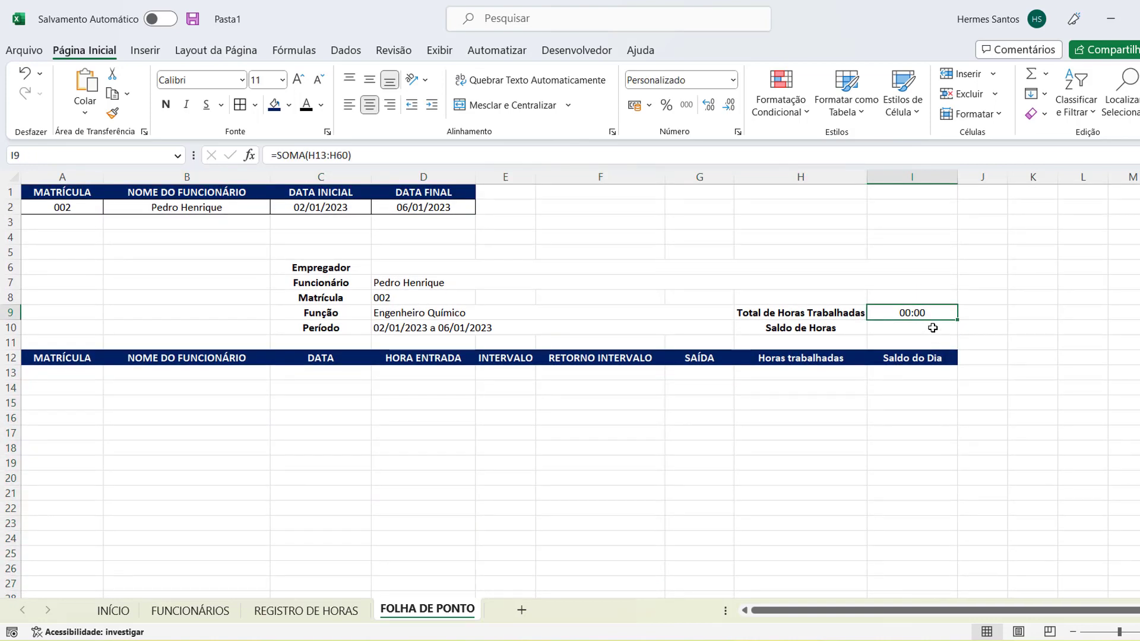
drag(369, 158, 212, 148)
key(ctrl+c)
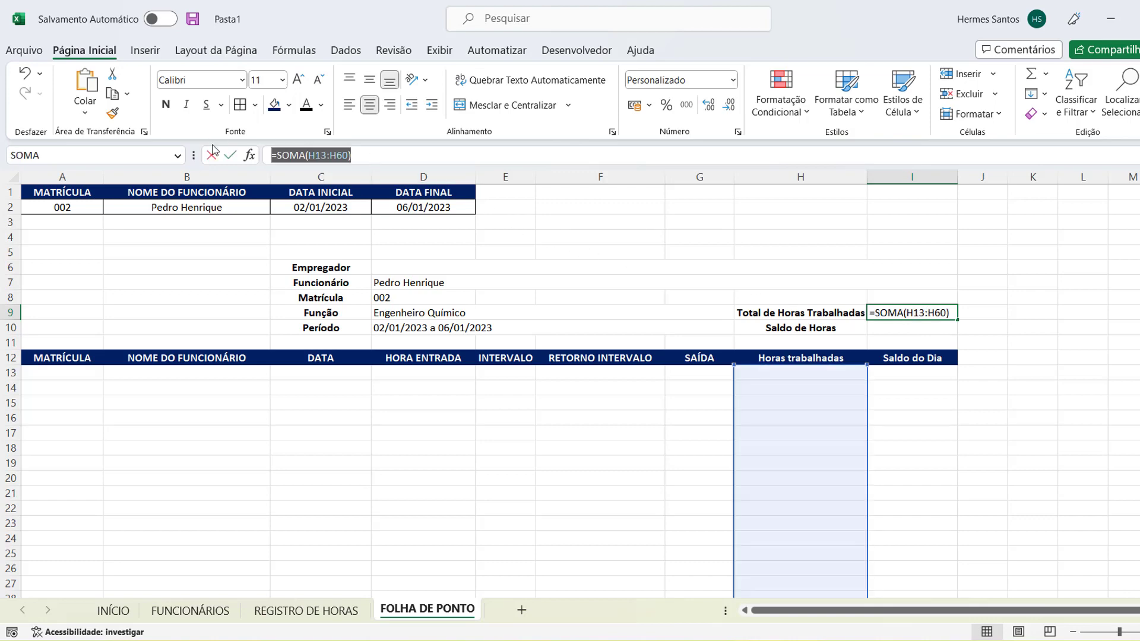
key(Escape)
double_click(905, 328)
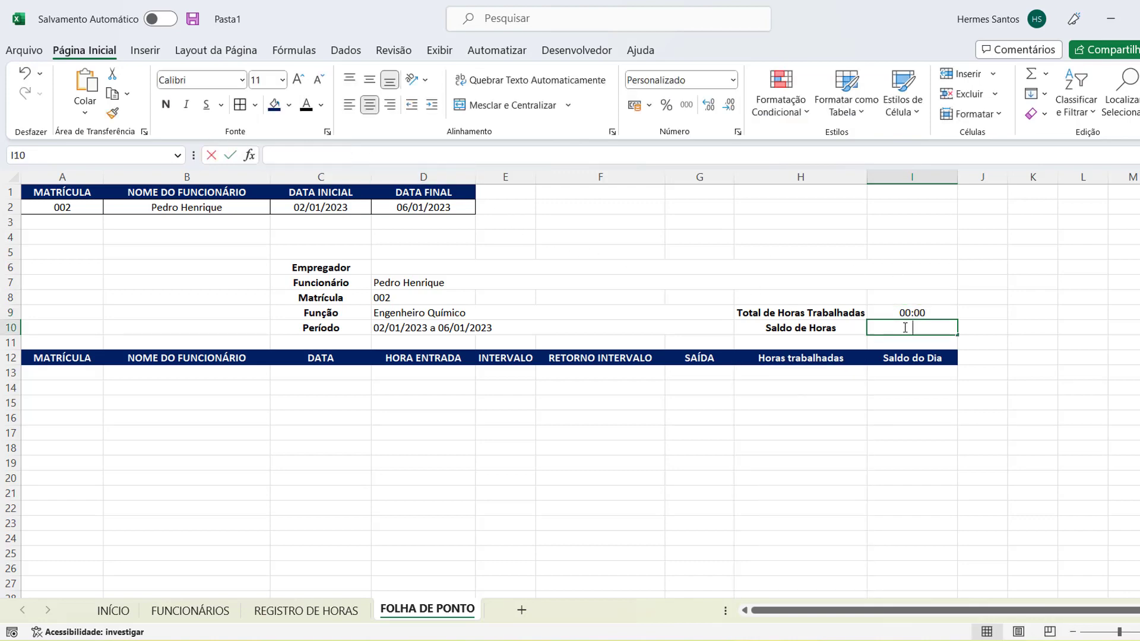
key(ctrl+v)
drag(840, 367, 917, 376)
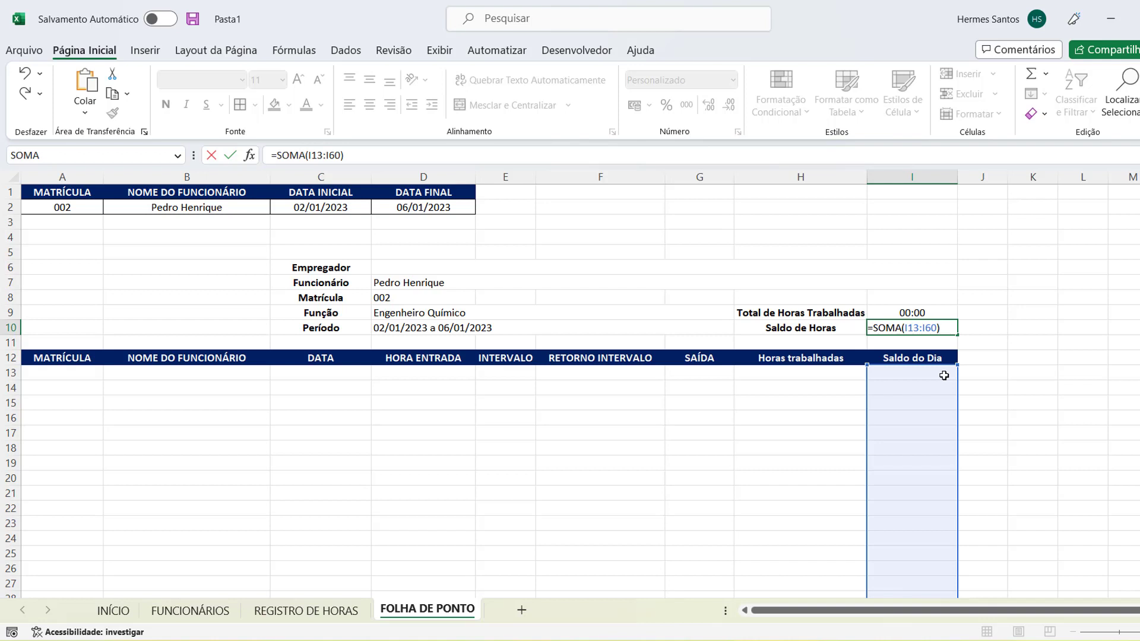
key(Return)
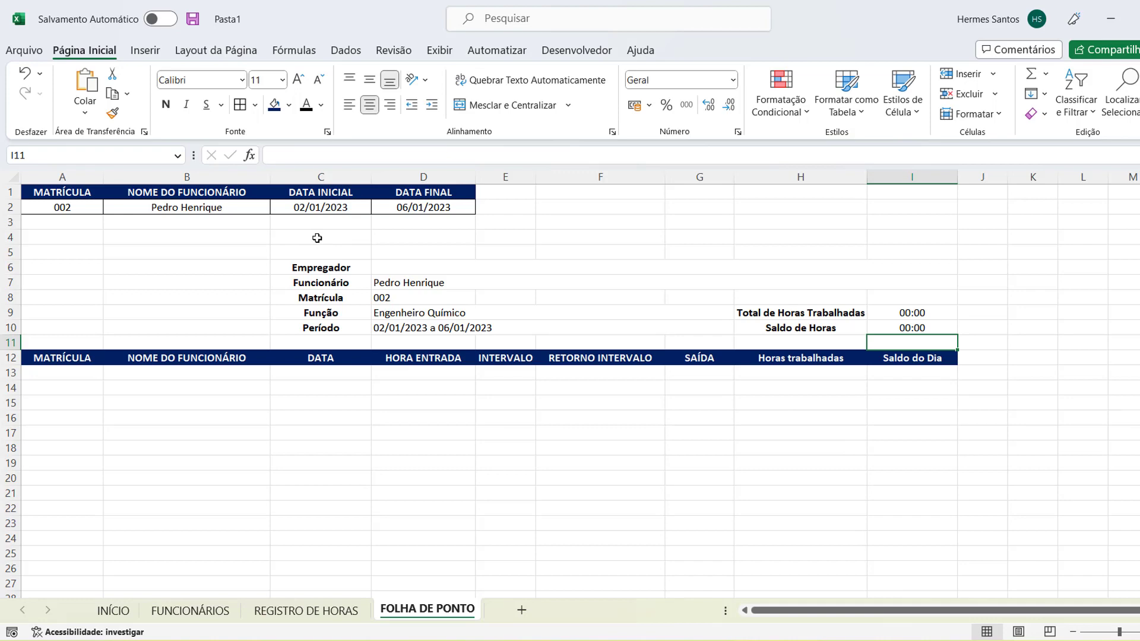
Step: Merge and centre C4:I4 and enter the sheet title FOLHA DE PONTO INDIVIDUAL there
drag(317, 237, 936, 237)
click(499, 106)
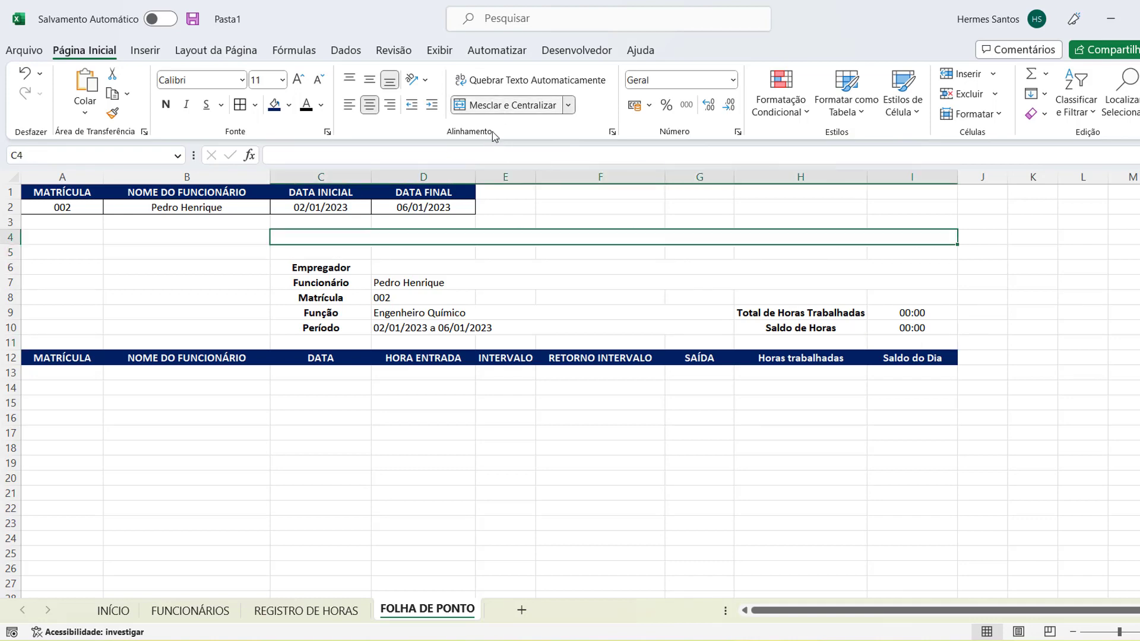
text(folha de pon)
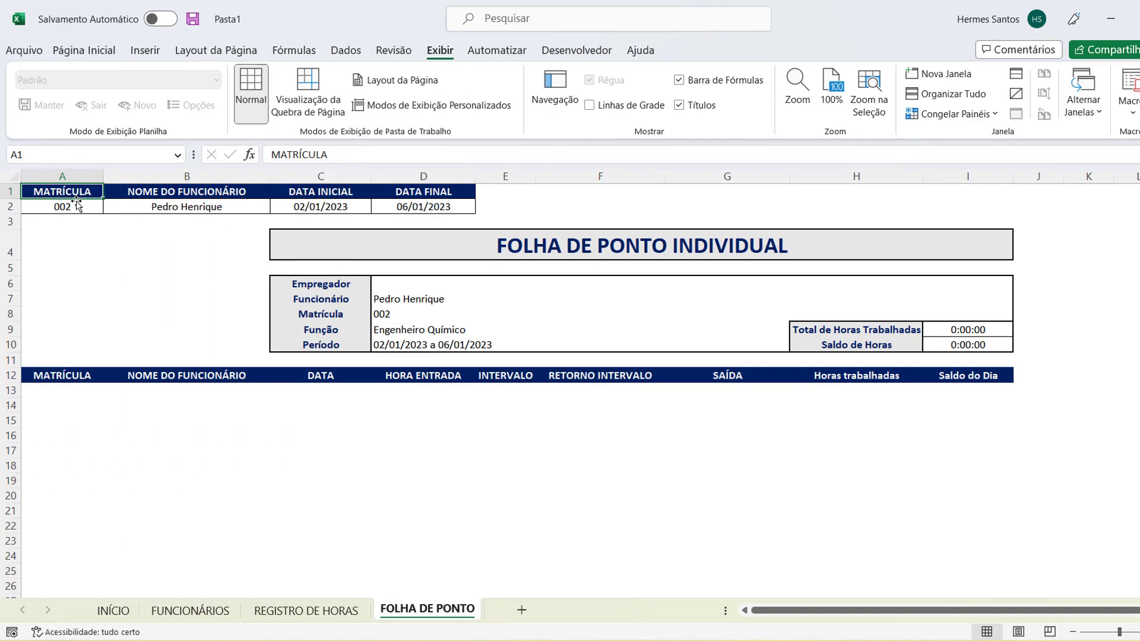
Step: Examine the employee and date criteria in A1:D2 and the empty results area below the row 12 headers
click(86, 206)
click(148, 210)
click(296, 211)
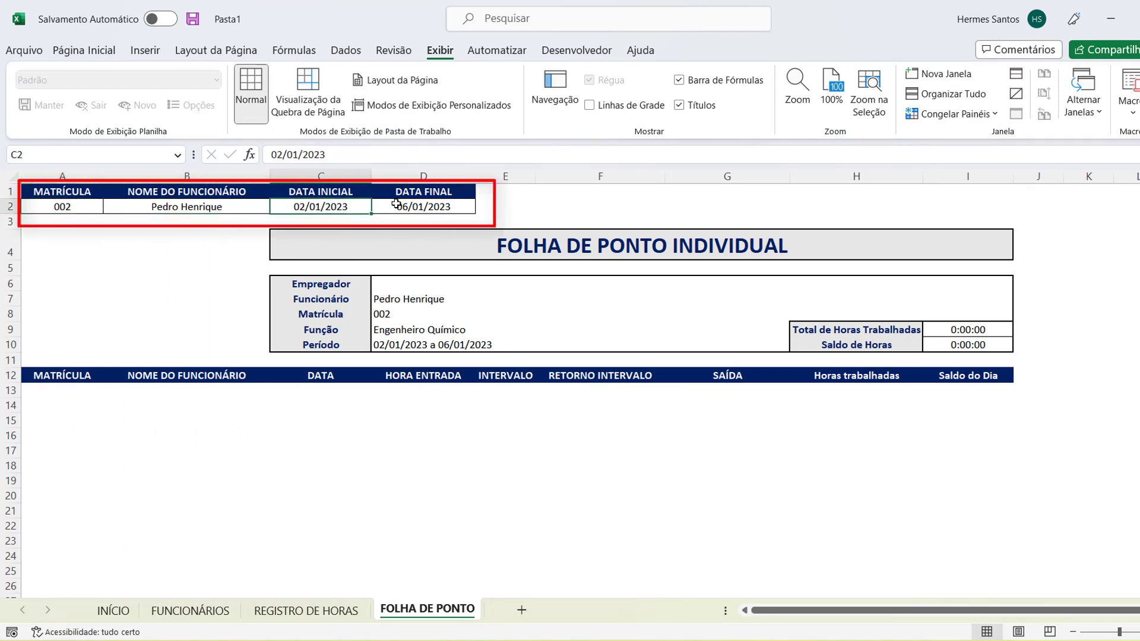
click(396, 205)
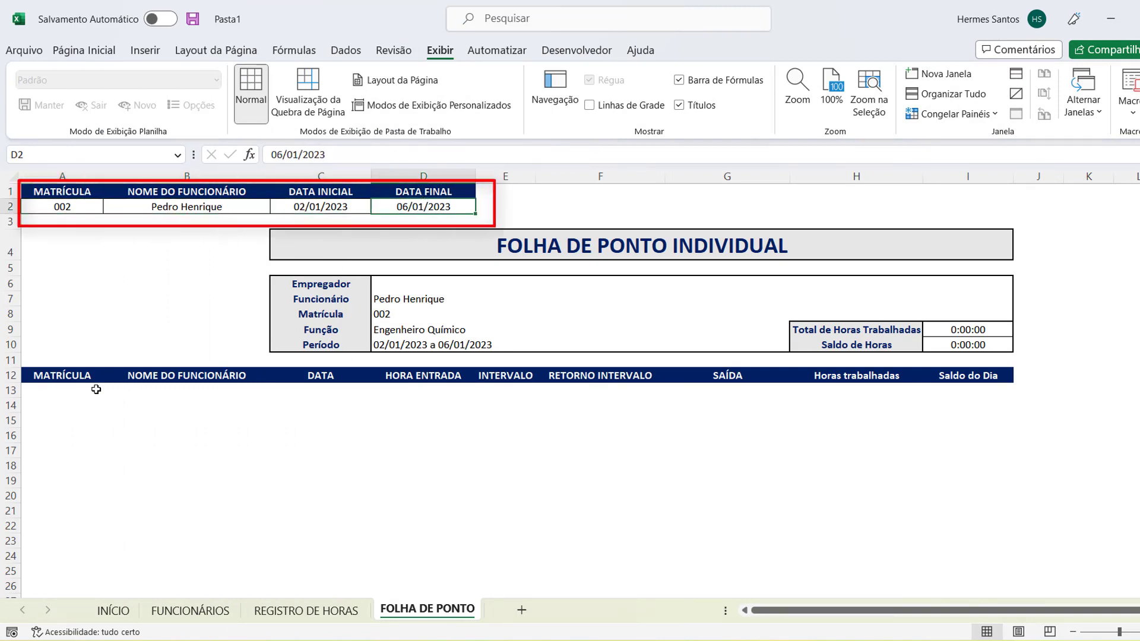
mouse_move(31, 390)
mouse_down()
mouse_move(797, 466)
mouse_move(992, 527)
mouse_move(972, 600)
mouse_move(971, 576)
mouse_up()
scroll(590, 464, up, 1)
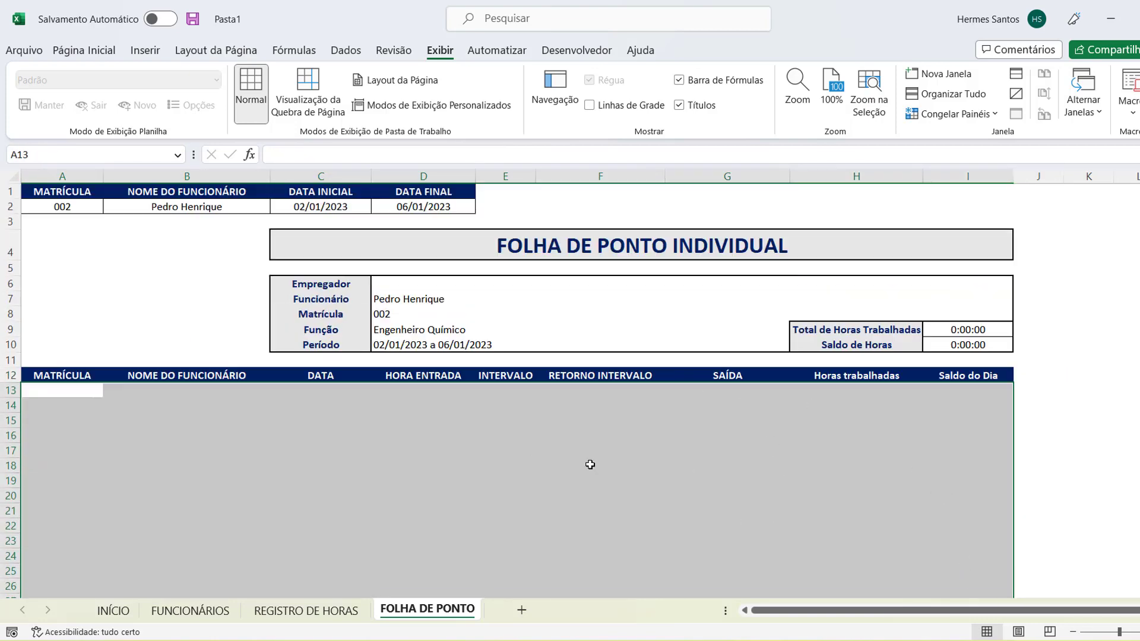
drag(453, 209, 322, 181)
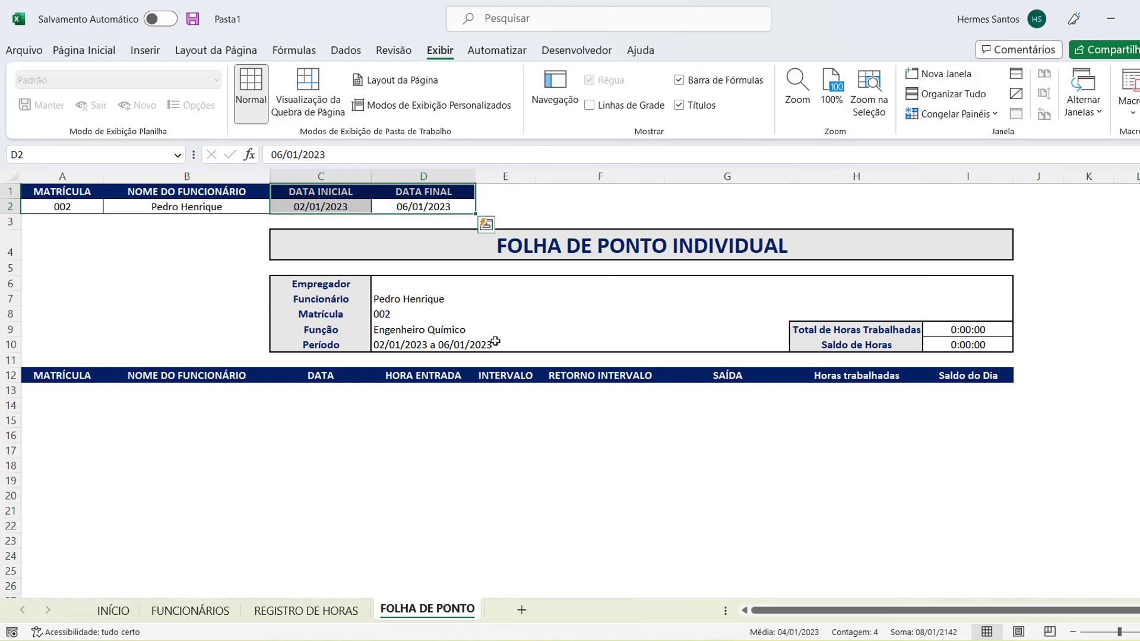
click(505, 494)
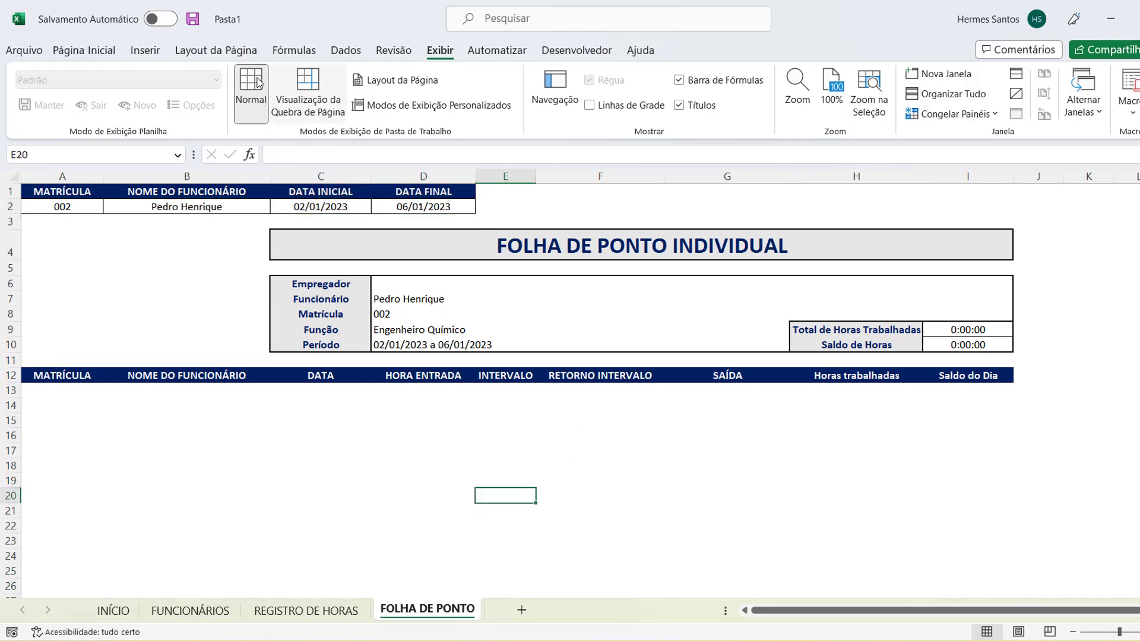
Step: Check the source records on the REGISTRO DE HORAS sheet, then compare A1:D2 with the free area F1:I2 on FOLHA DE PONTO
click(84, 50)
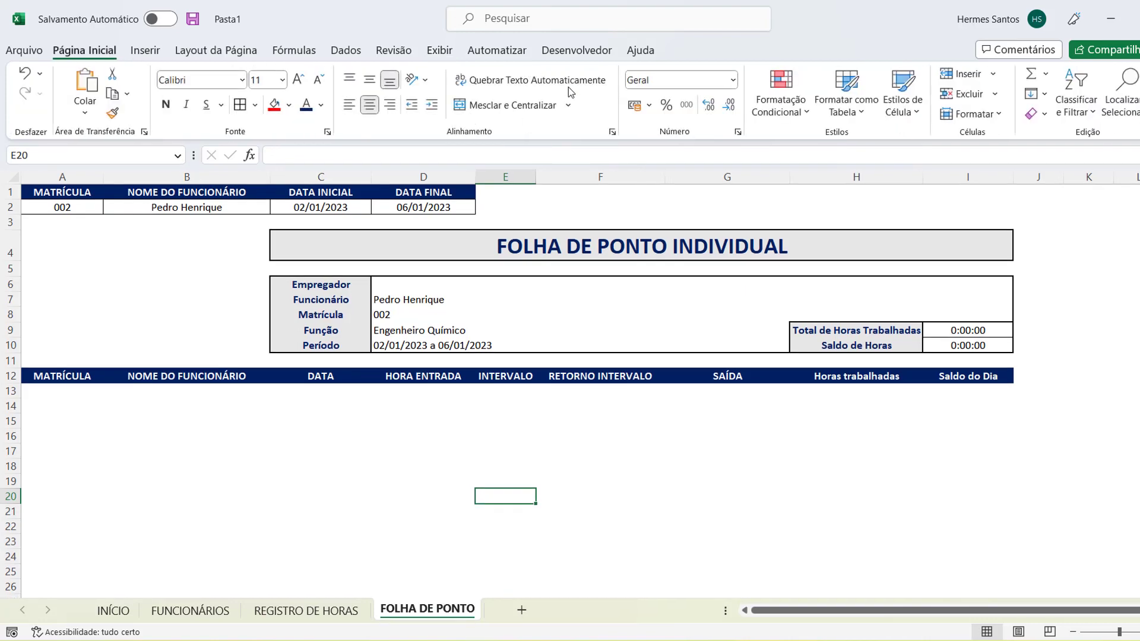
click(308, 610)
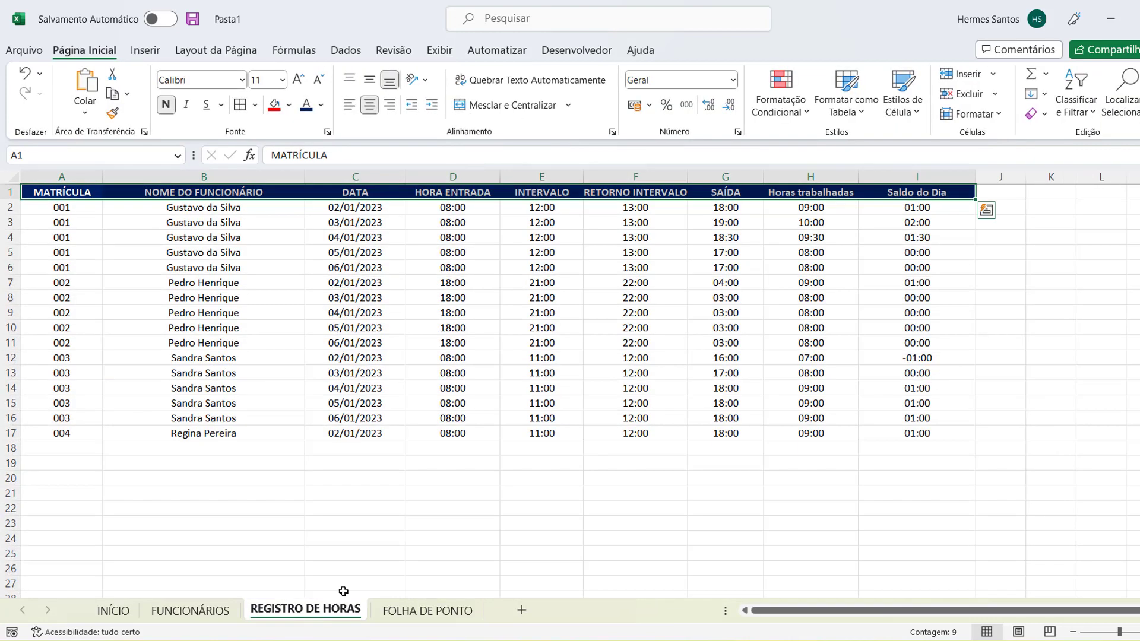
click(408, 617)
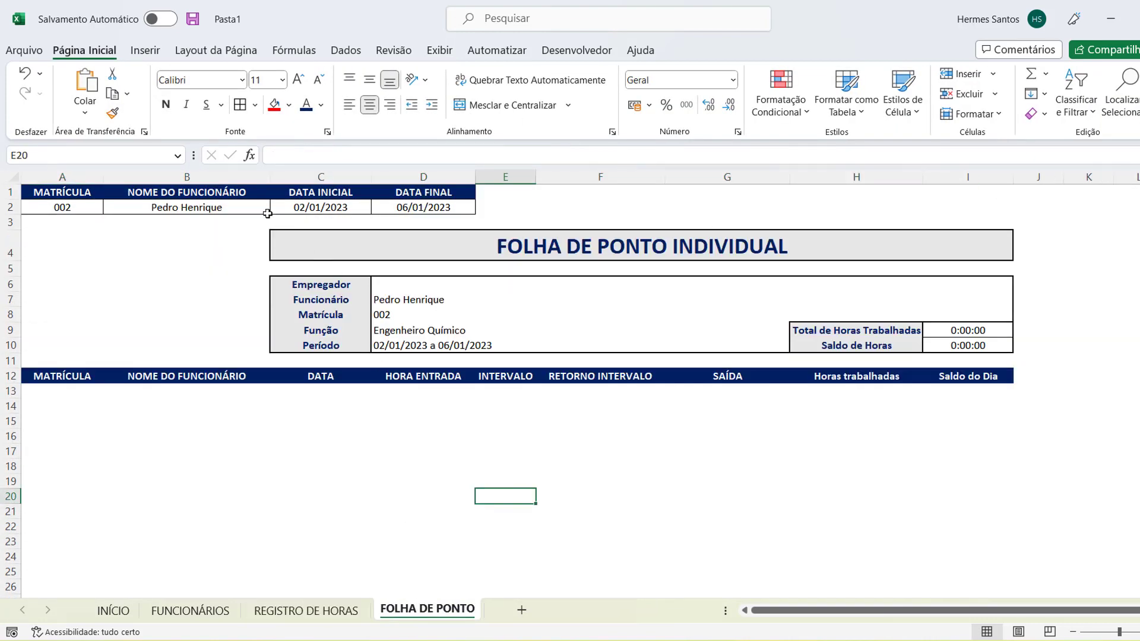
drag(81, 201, 455, 200)
click(511, 465)
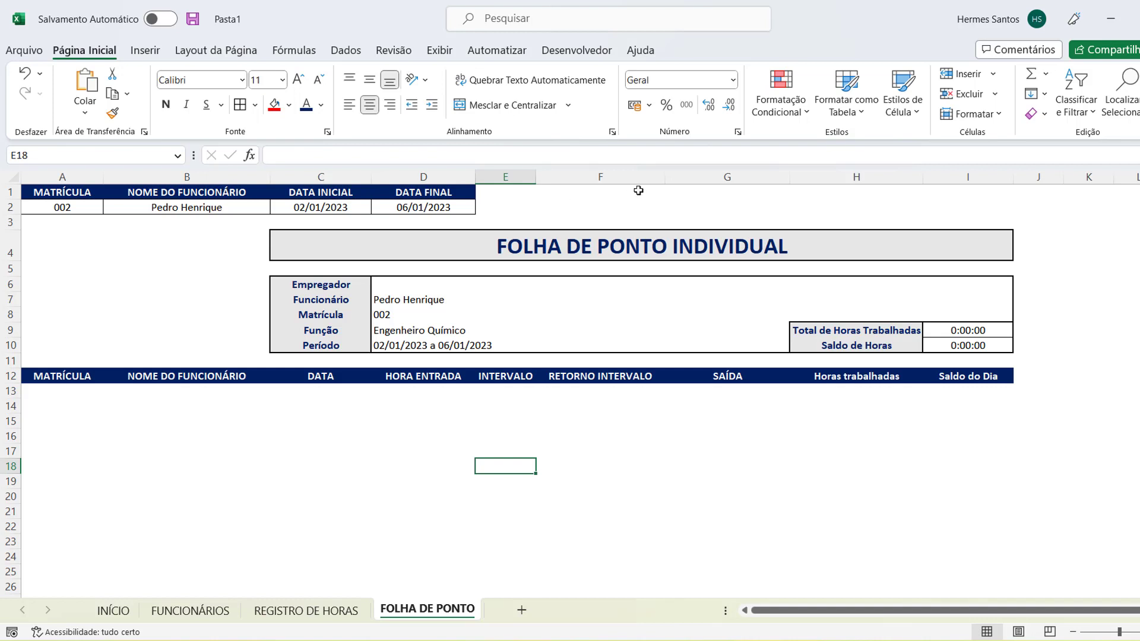
drag(636, 188, 951, 209)
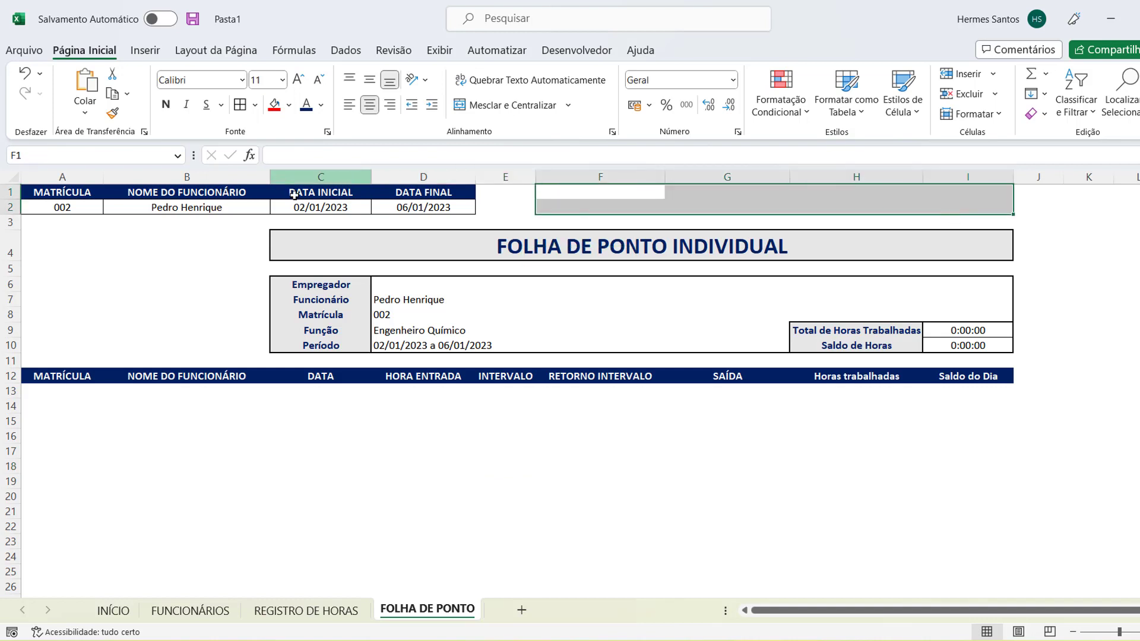
drag(405, 205, 71, 189)
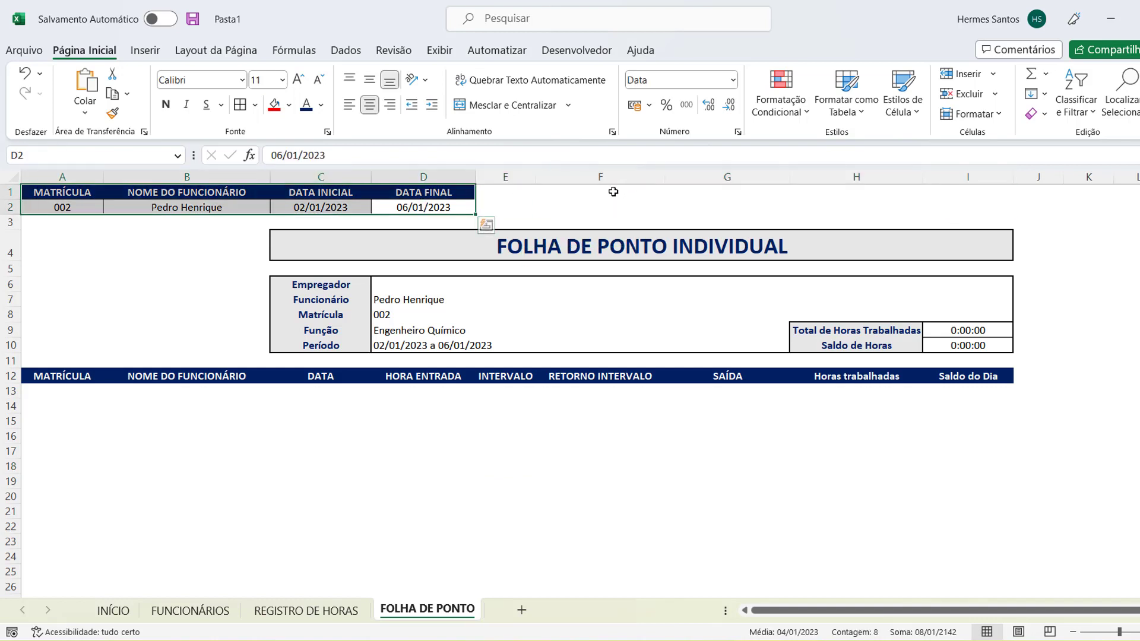
click(538, 194)
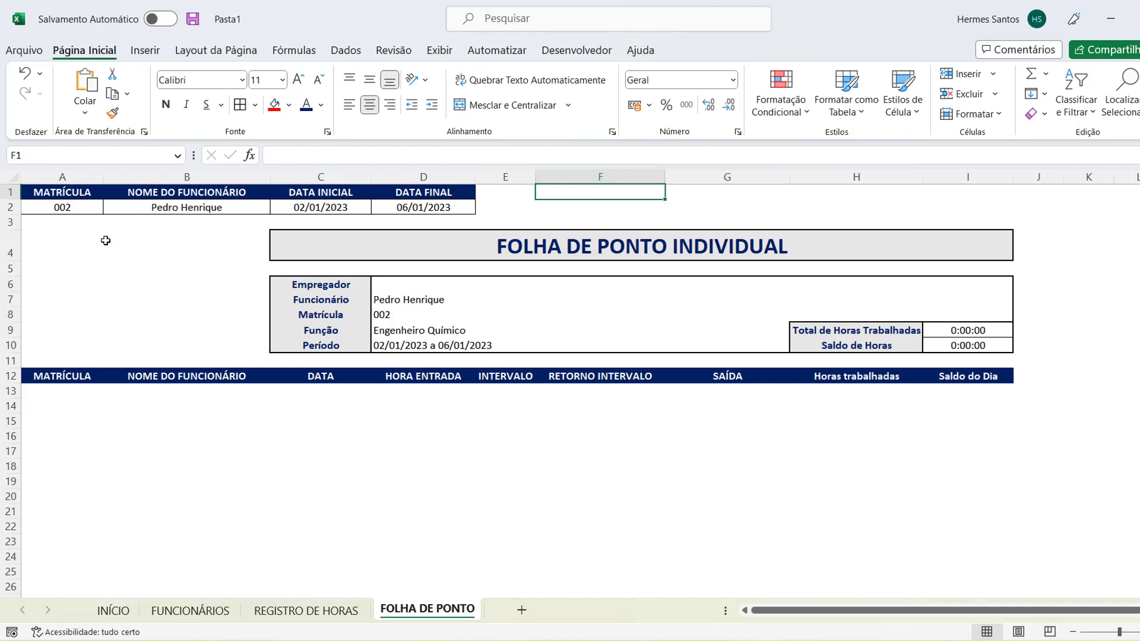
Step: Copy the criteria headers from A1:D1 into F1:I1 to begin a second criteria block
drag(64, 191, 416, 178)
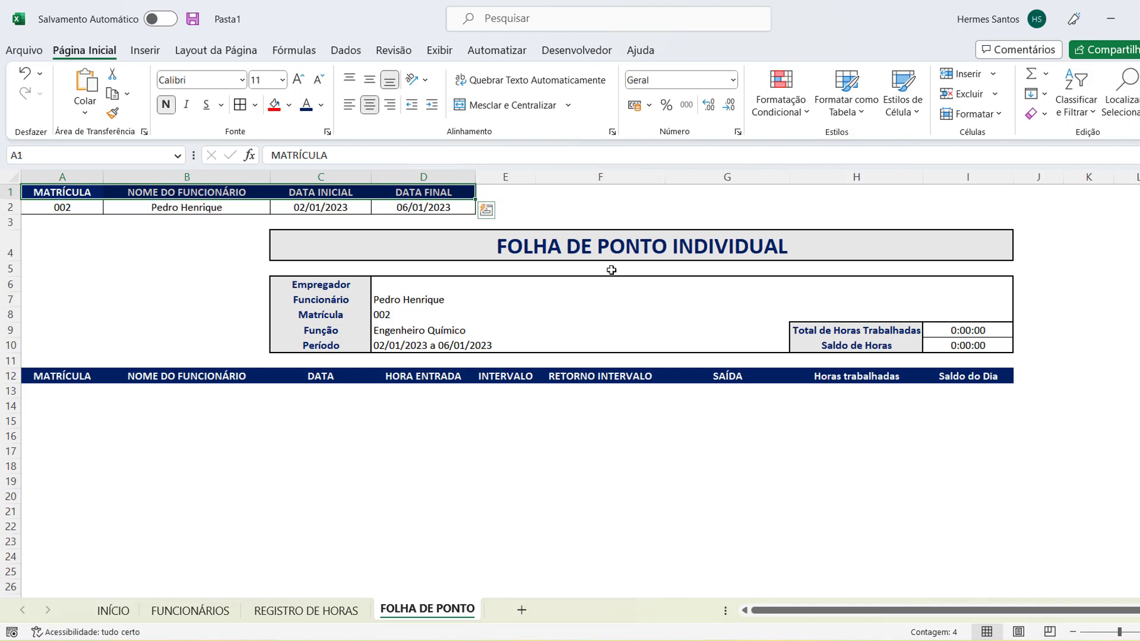
key(ctrl+c)
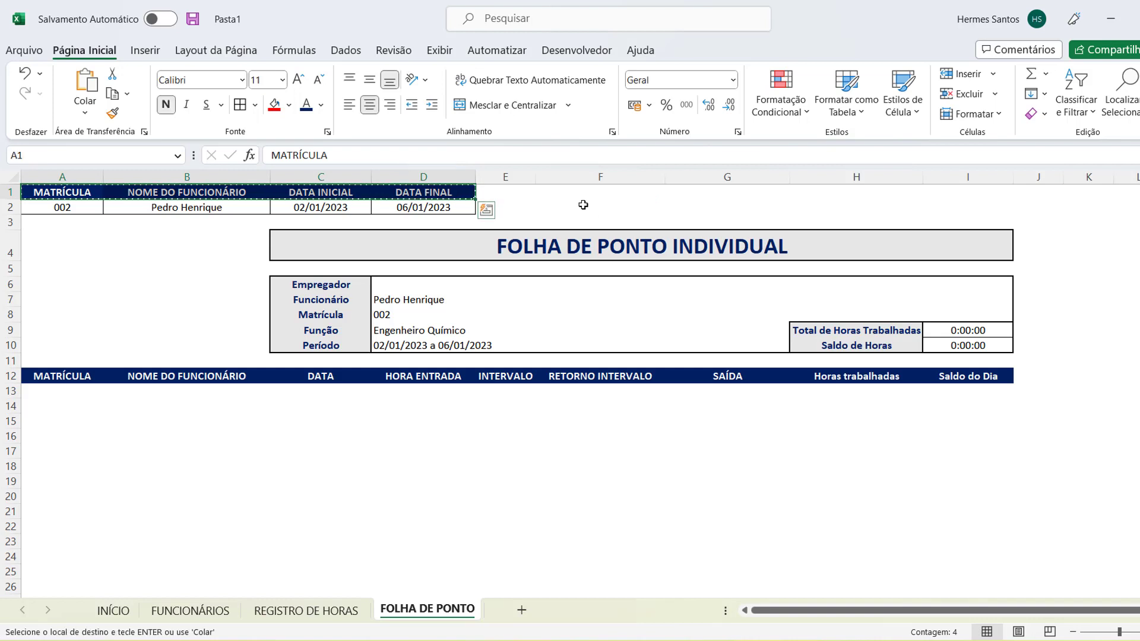
click(585, 193)
key(ctrl+v)
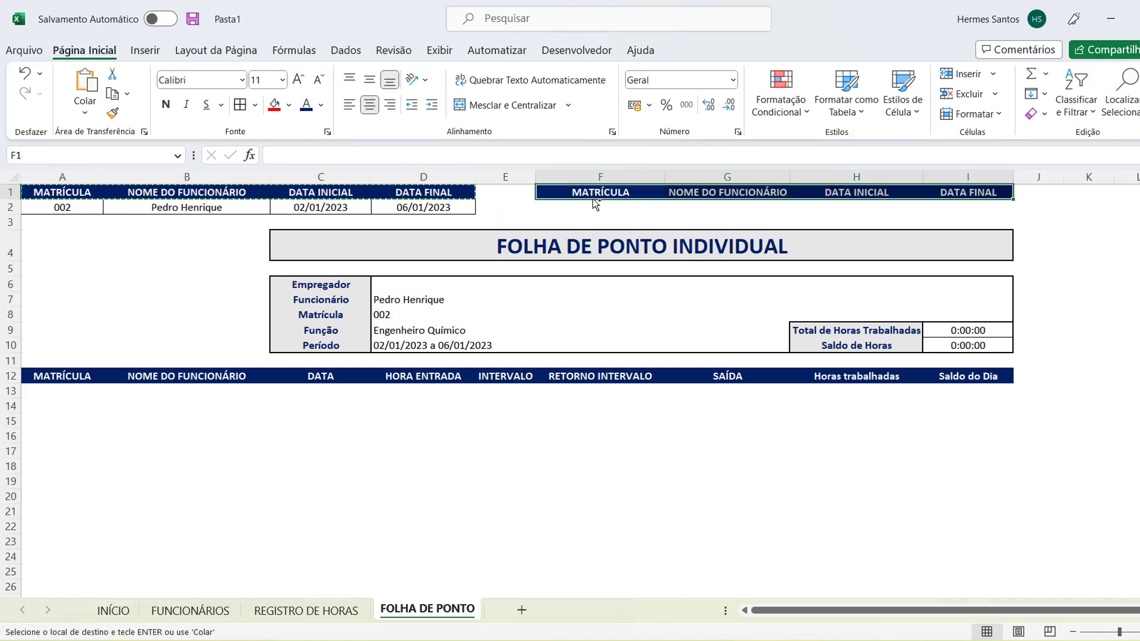
key(Escape)
Step: Link the second block's MATRÍCULA cell F2 to the selected registration with =A2
click(599, 207)
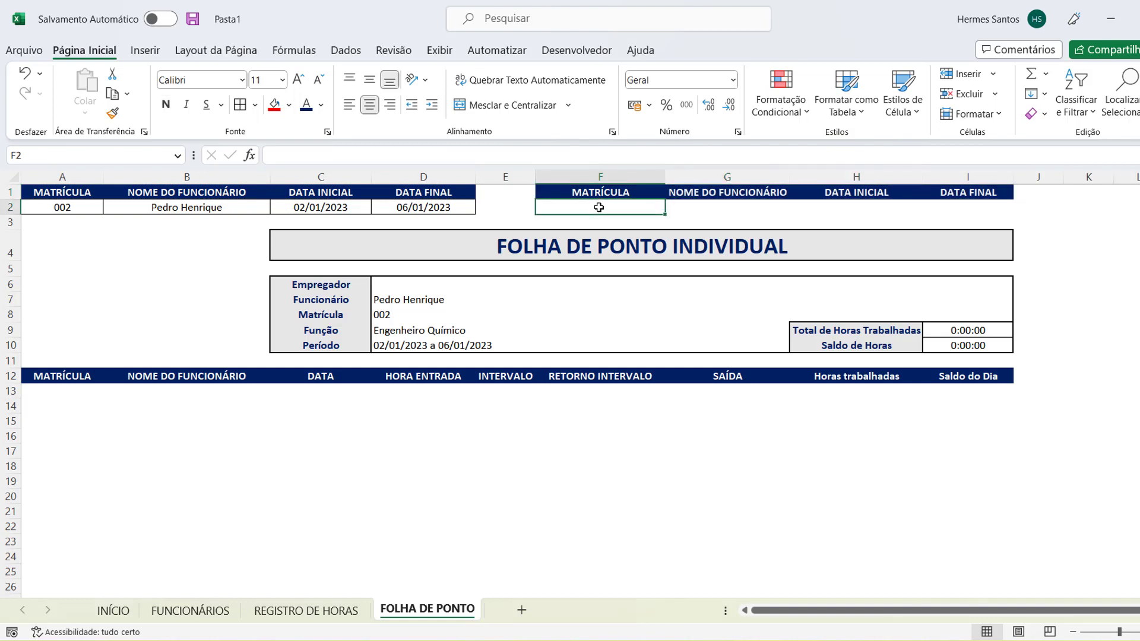
text(=)
click(66, 208)
key(Return)
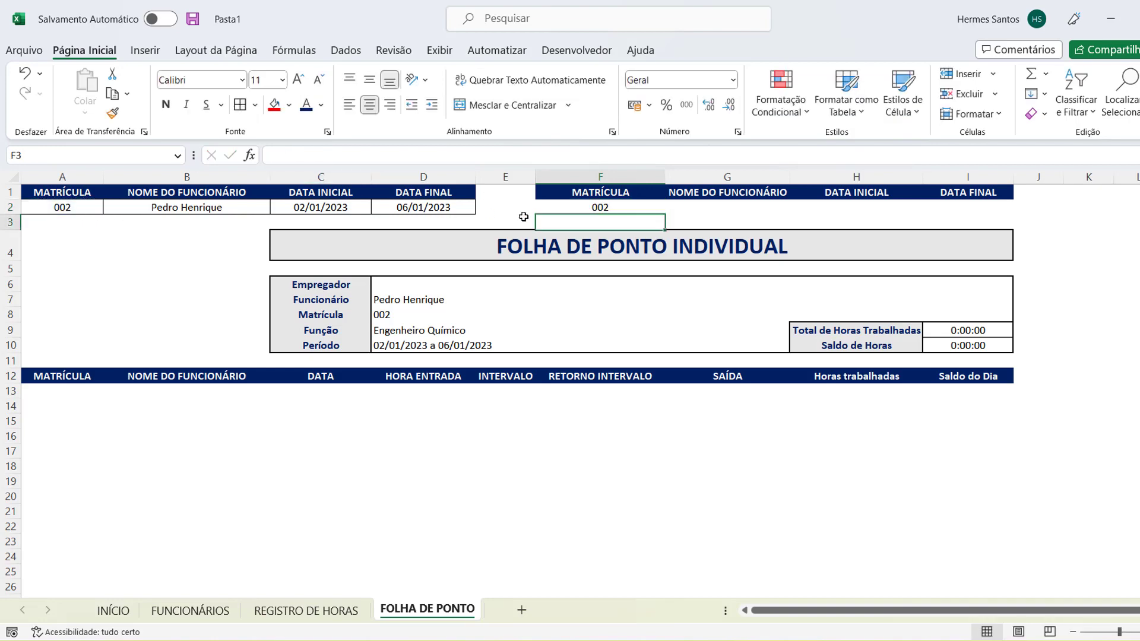
Step: Link the second block's NOME DO FUNCIONÁRIO cell G2 to the selected employee name with =B2
click(695, 207)
text(=)
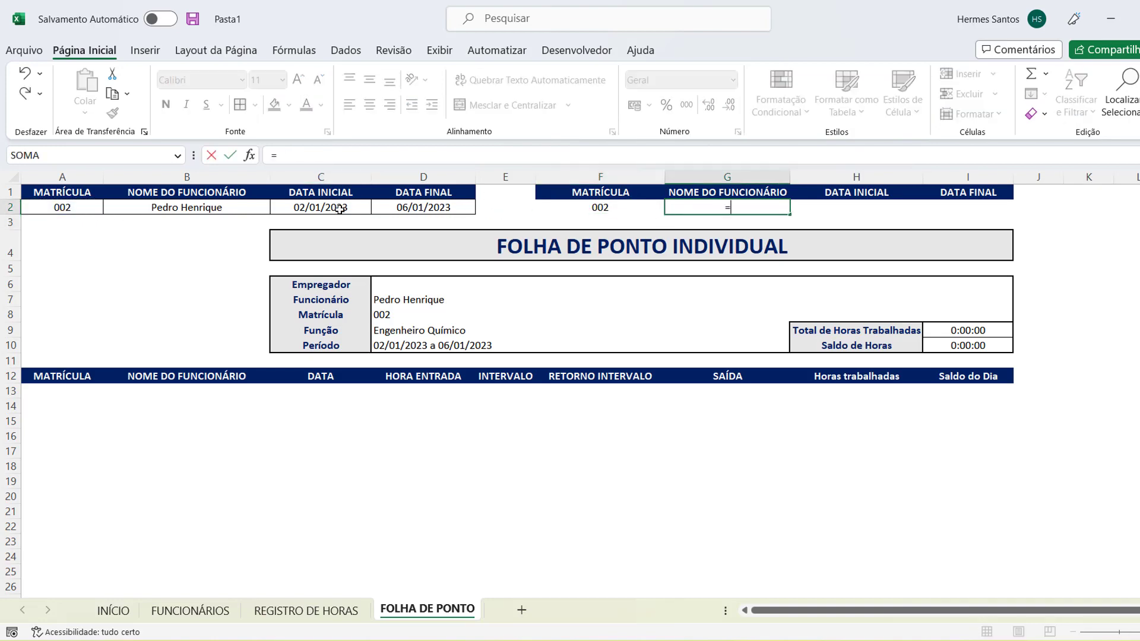
click(198, 208)
key(Return)
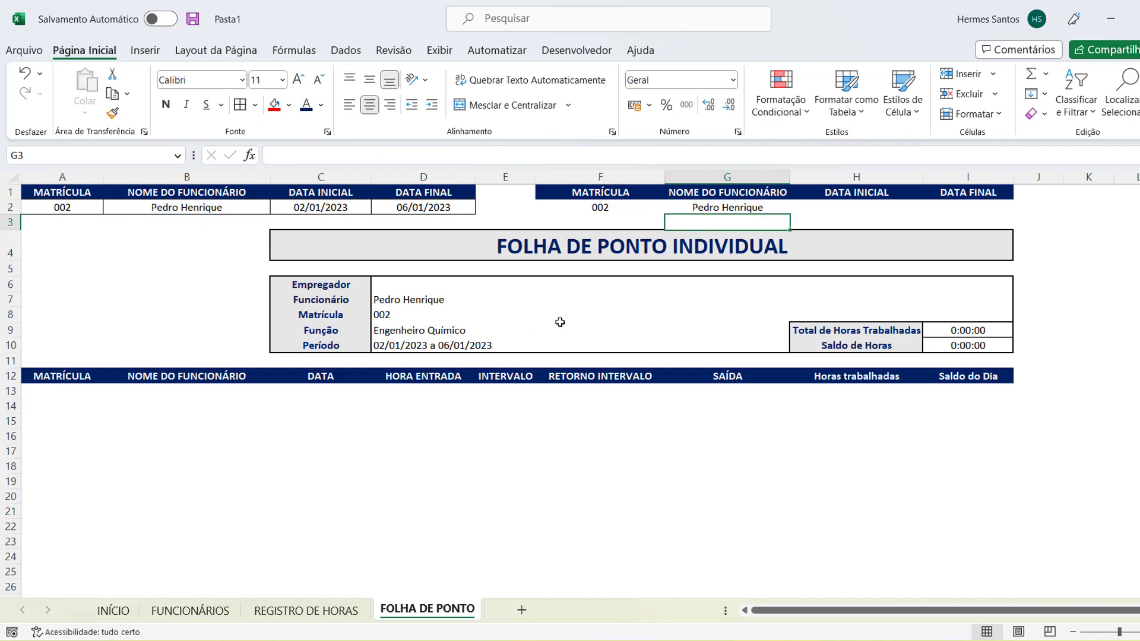
Step: Enter the start-date criterion =">="&DATA(ANO(C2);MÊS(C2);DIA(C2)) in H2 and compare it with the start date in C2
click(837, 205)
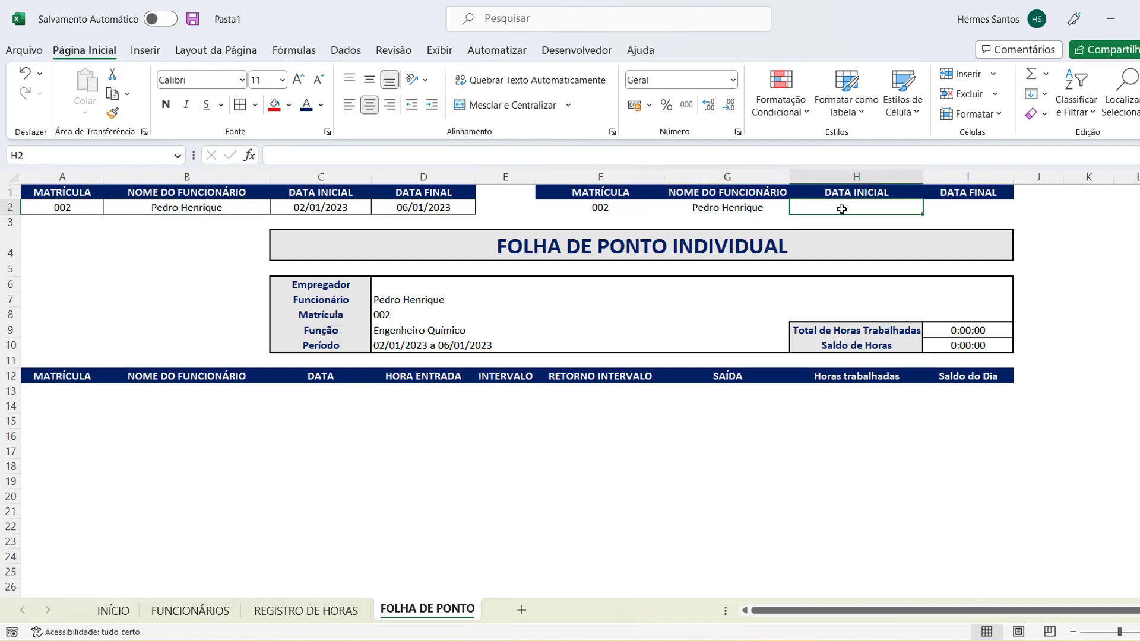
drag(330, 209, 415, 207)
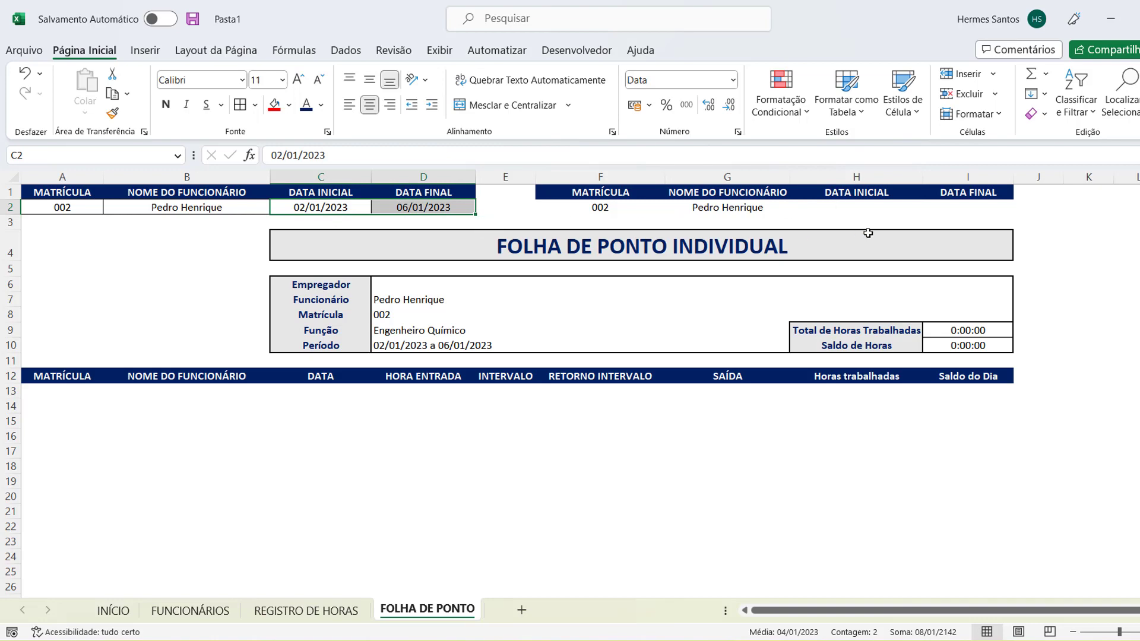
click(853, 212)
text(=)
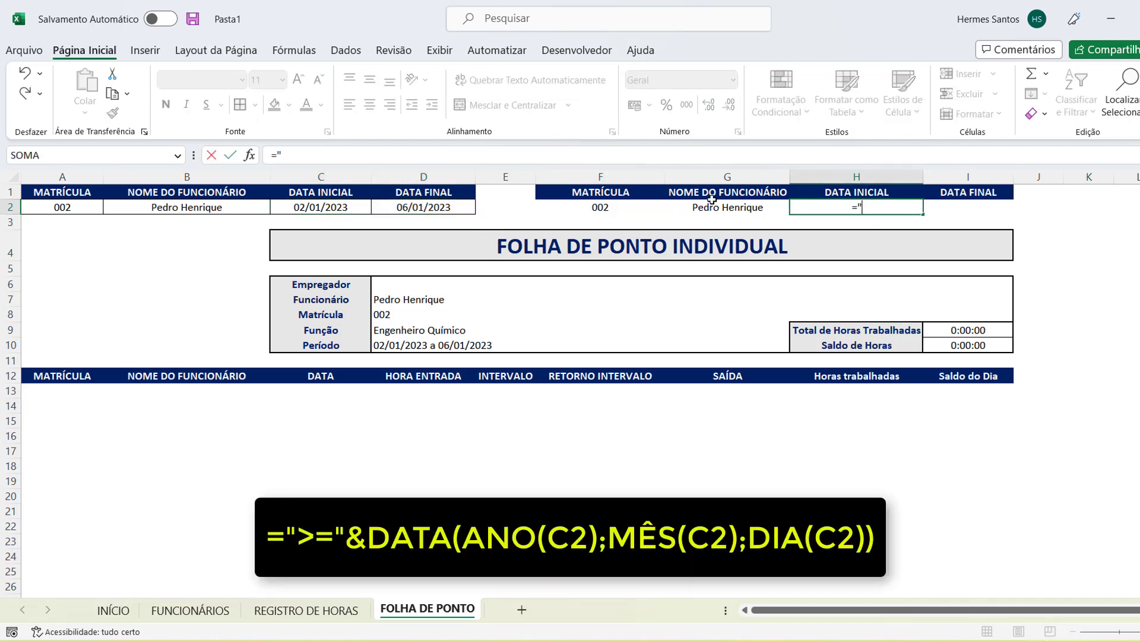
text(">="&)
text(data)
key(Tab)
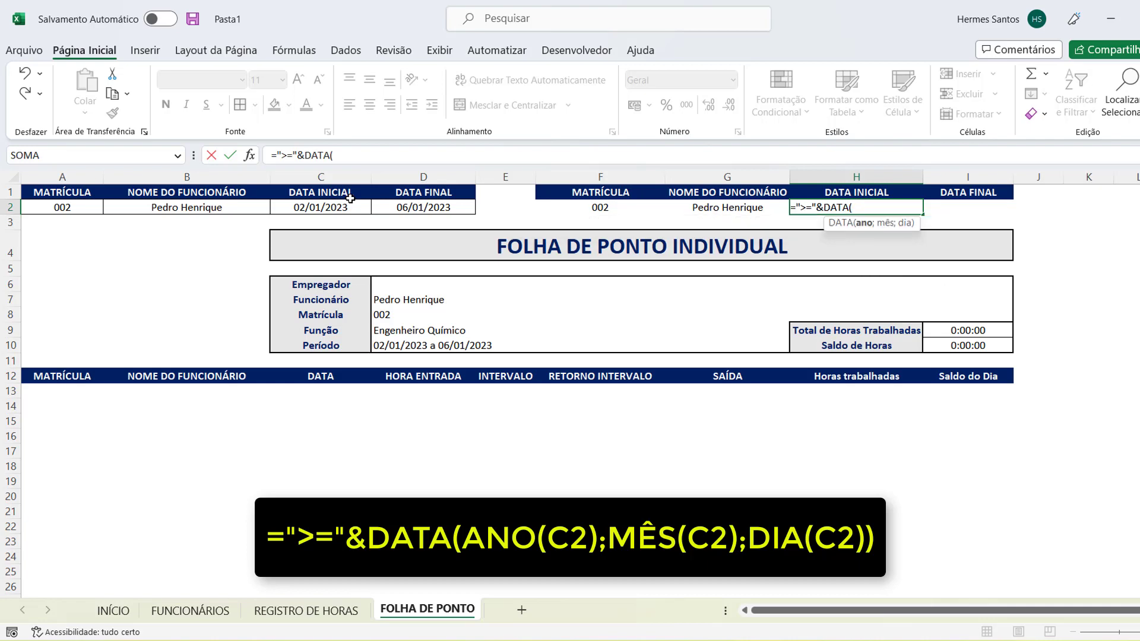
text(abo)
key(BackSpace)
key(BackSpace)
text(n)
key(Tab)
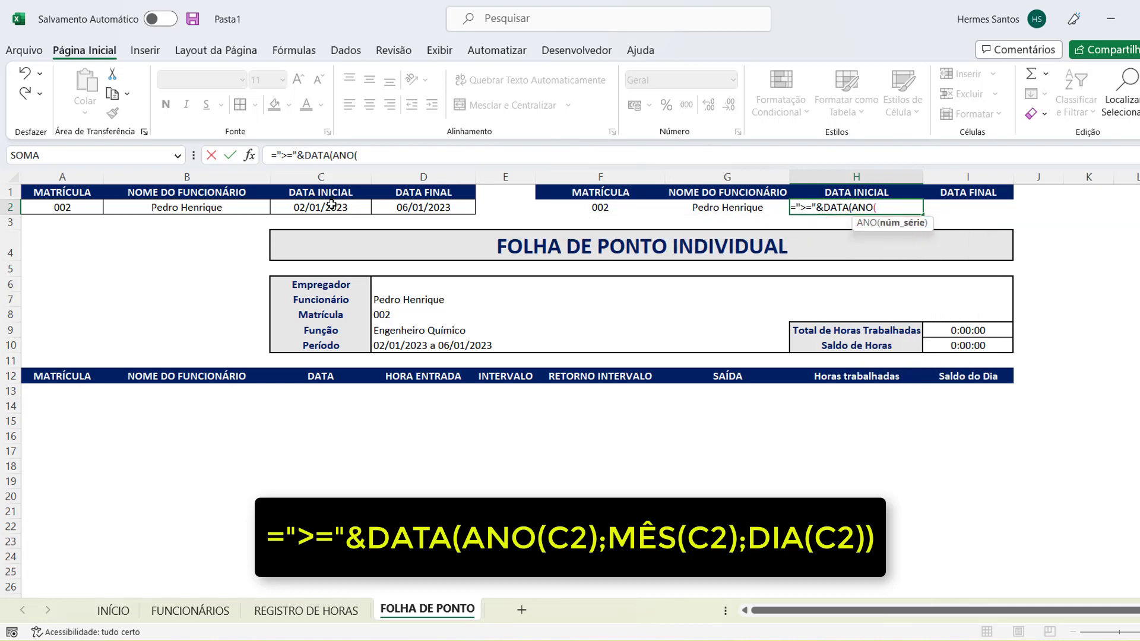
click(334, 205)
text())
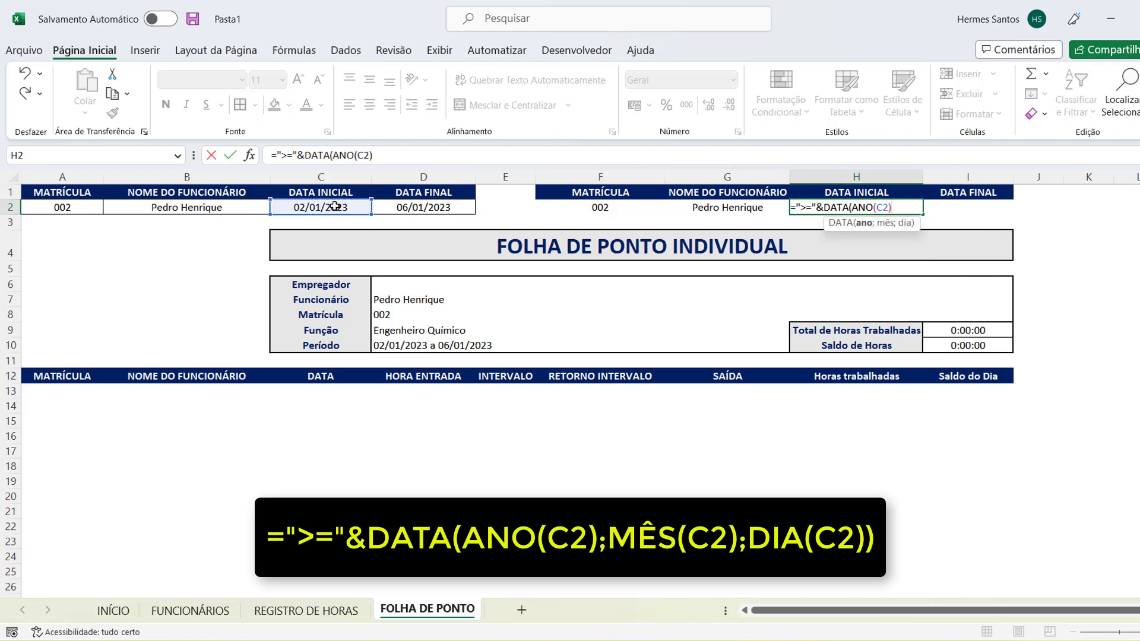
text(;MÊS()
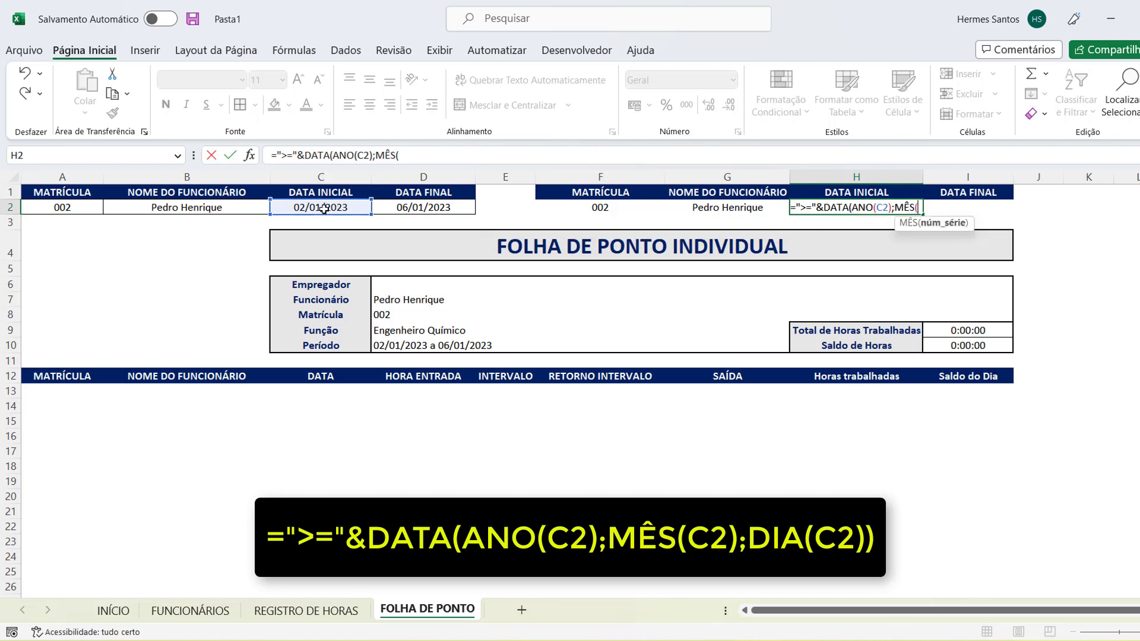
click(323, 208)
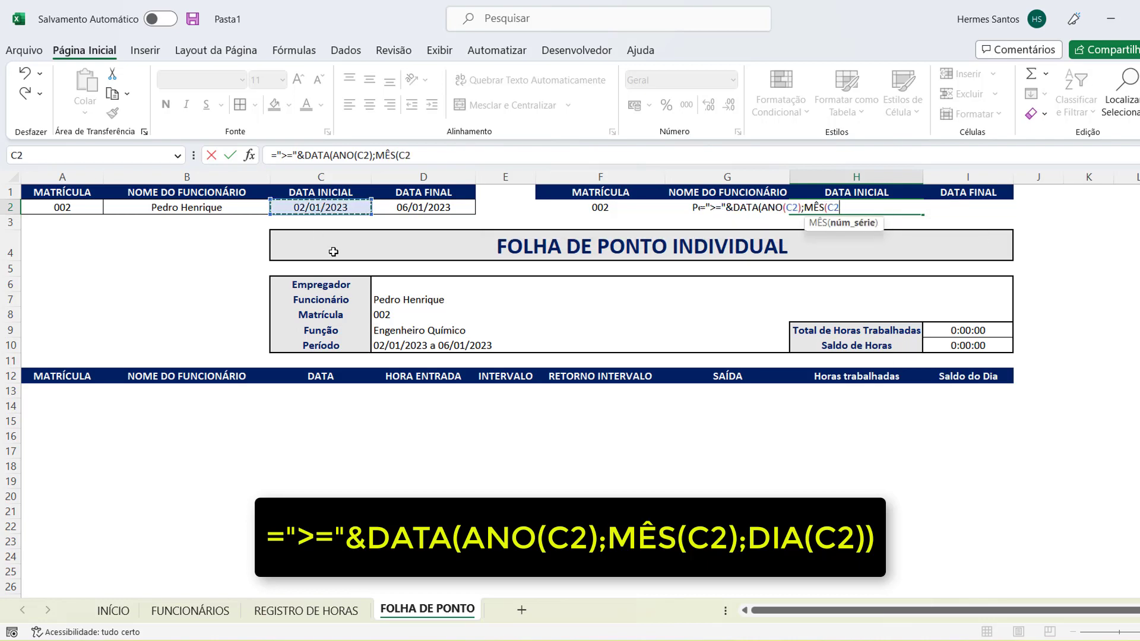
text())
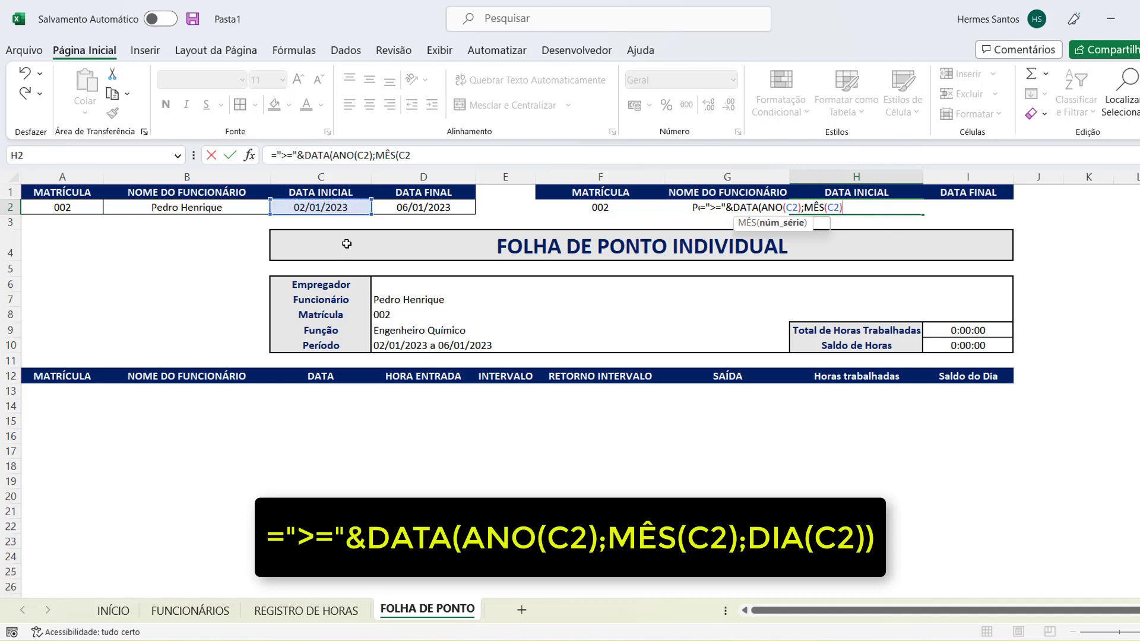
text(;)
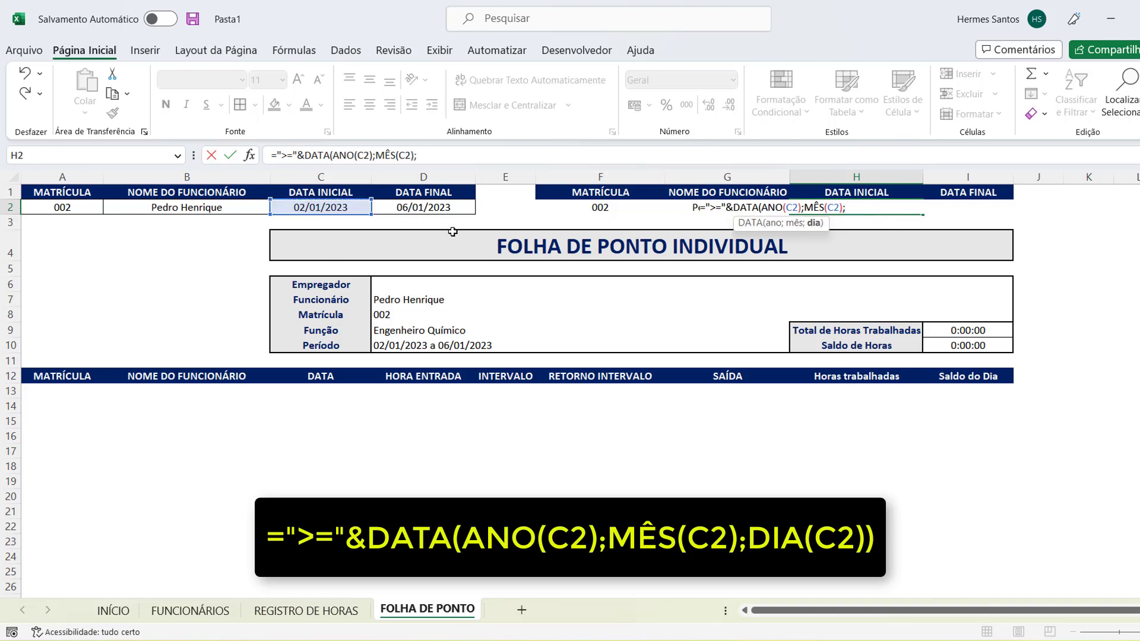
text(dia)
key(Tab)
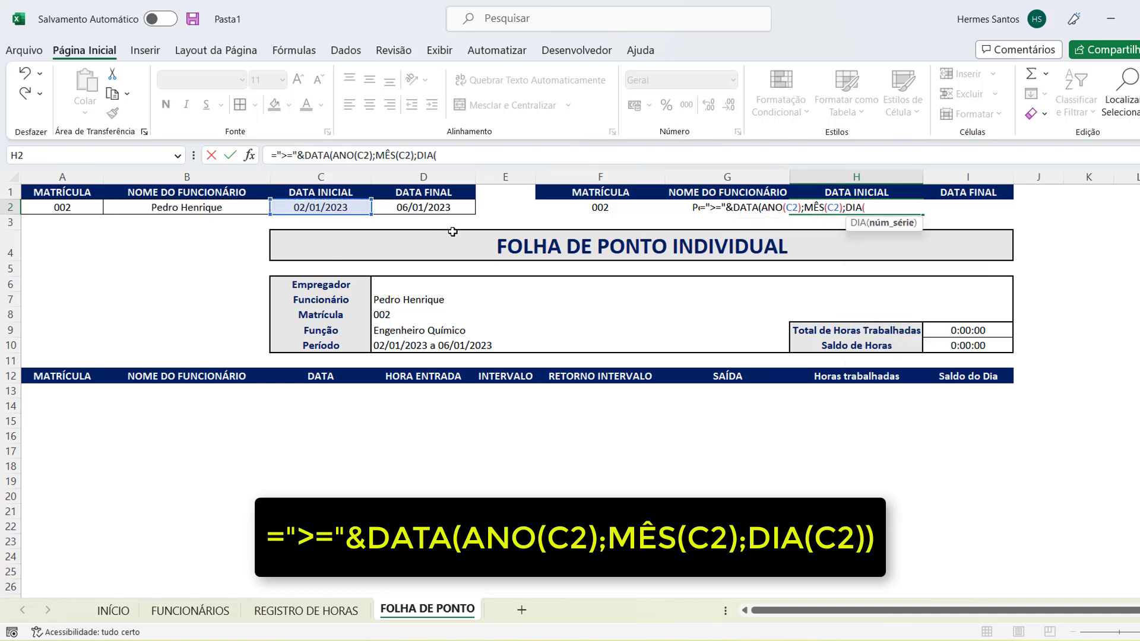
click(333, 208)
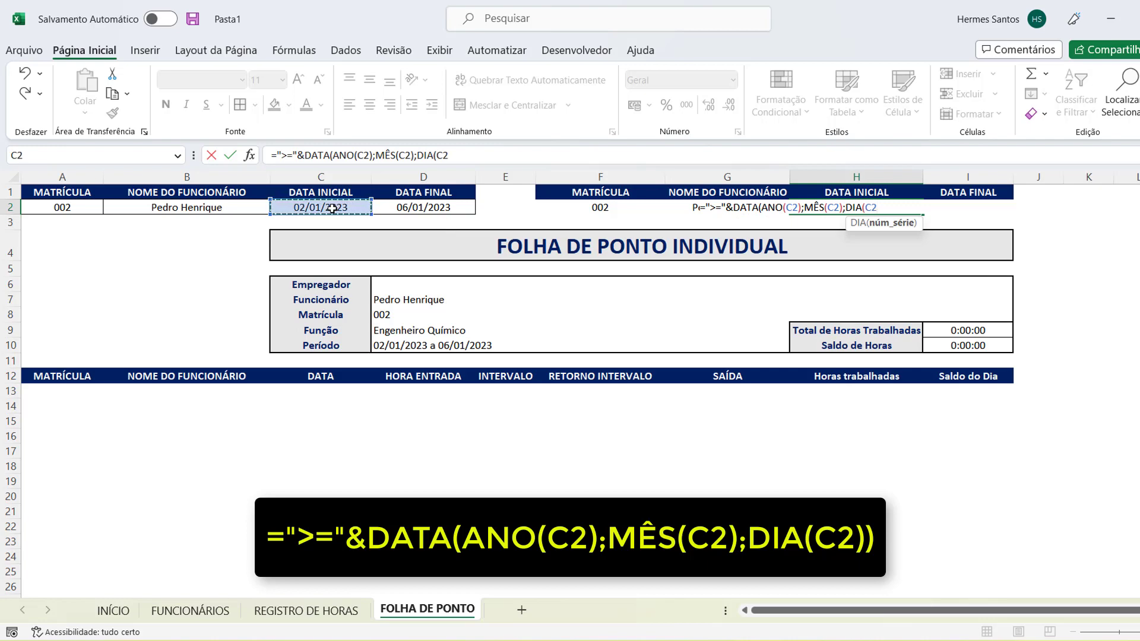
text()))
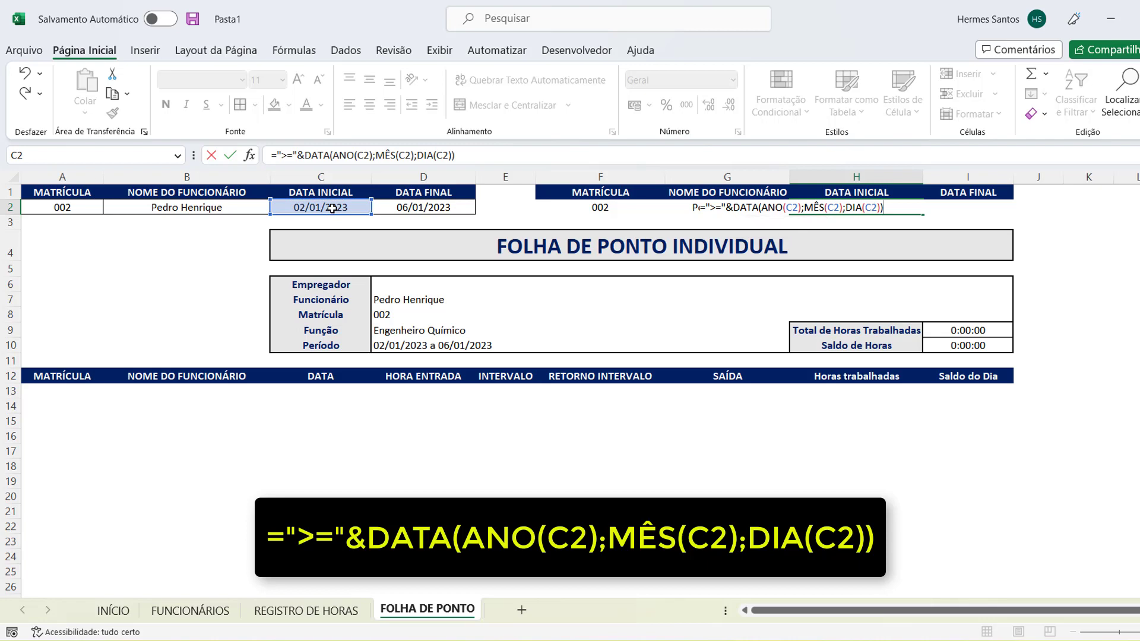
key(Return)
click(861, 205)
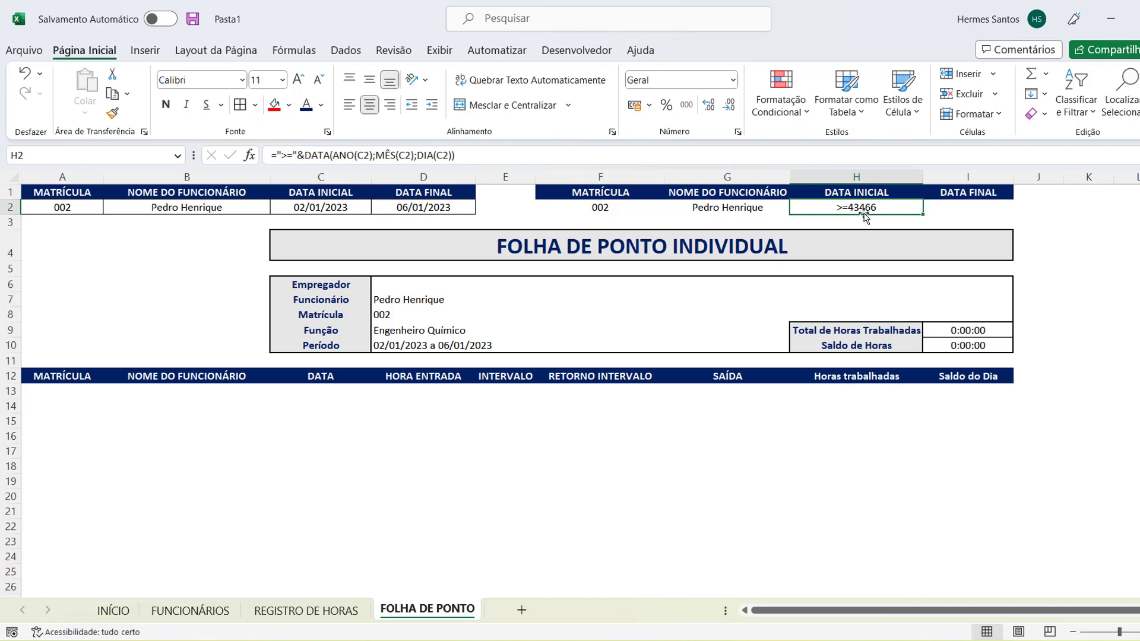
click(312, 210)
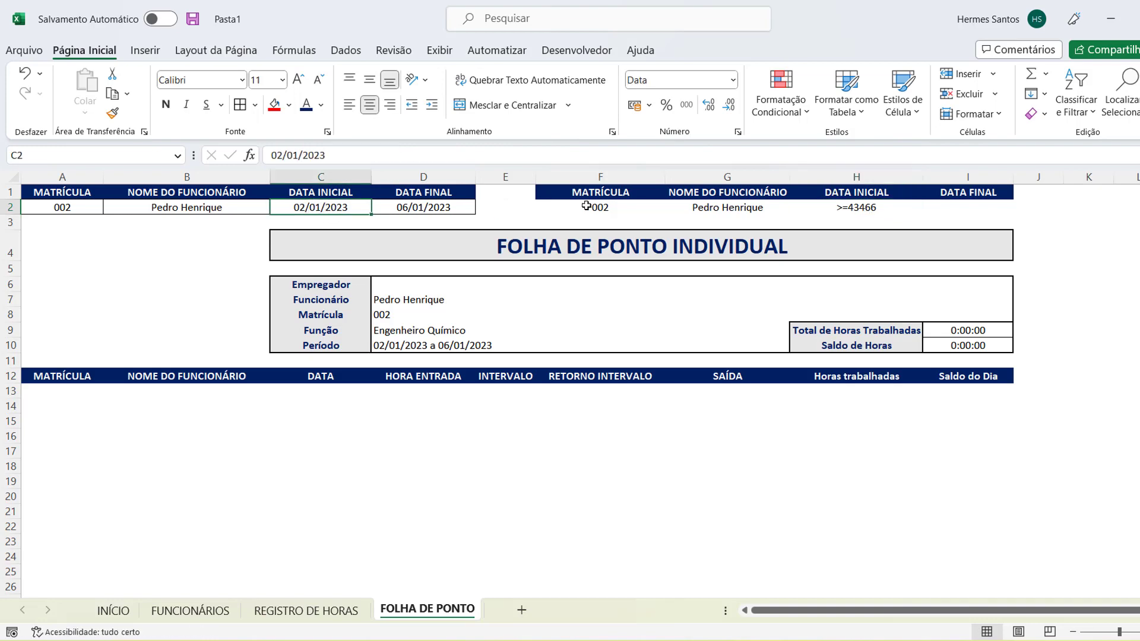
click(848, 215)
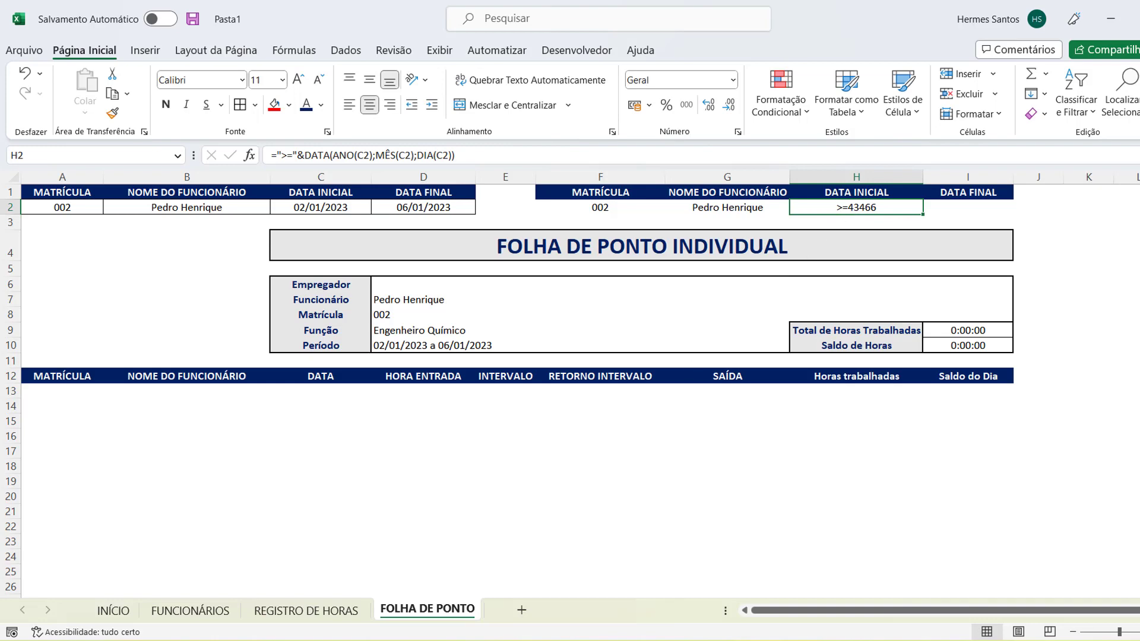
Step: Cut the formula ="<="&DATA(ANO(D2);MÊS(D2);DIA(D2)) from Bloco de notas and enter it in I2 as the end-date criterion
key(alt+Tab)
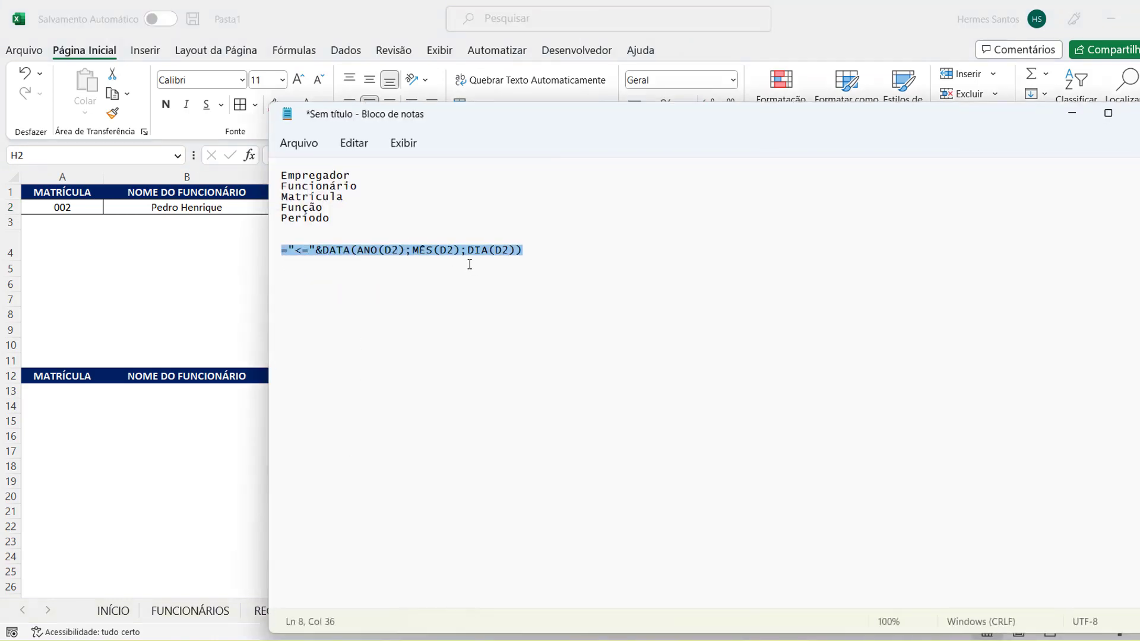
key(ctrl+x)
key(alt+Tab)
double_click(952, 208)
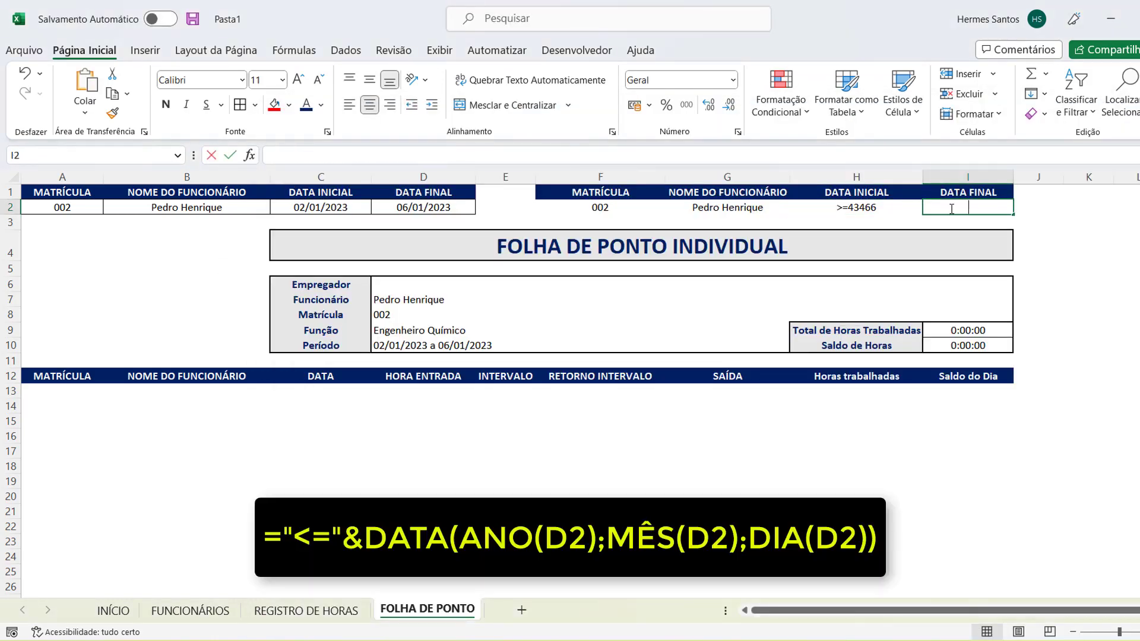
key(ctrl+v)
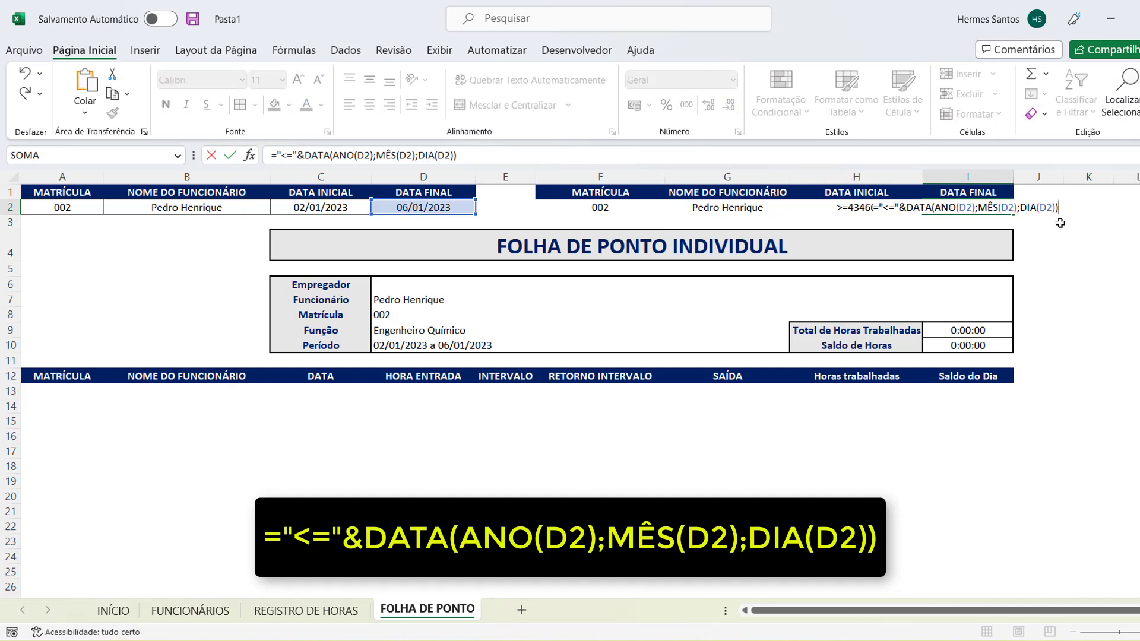
key(Return)
click(994, 208)
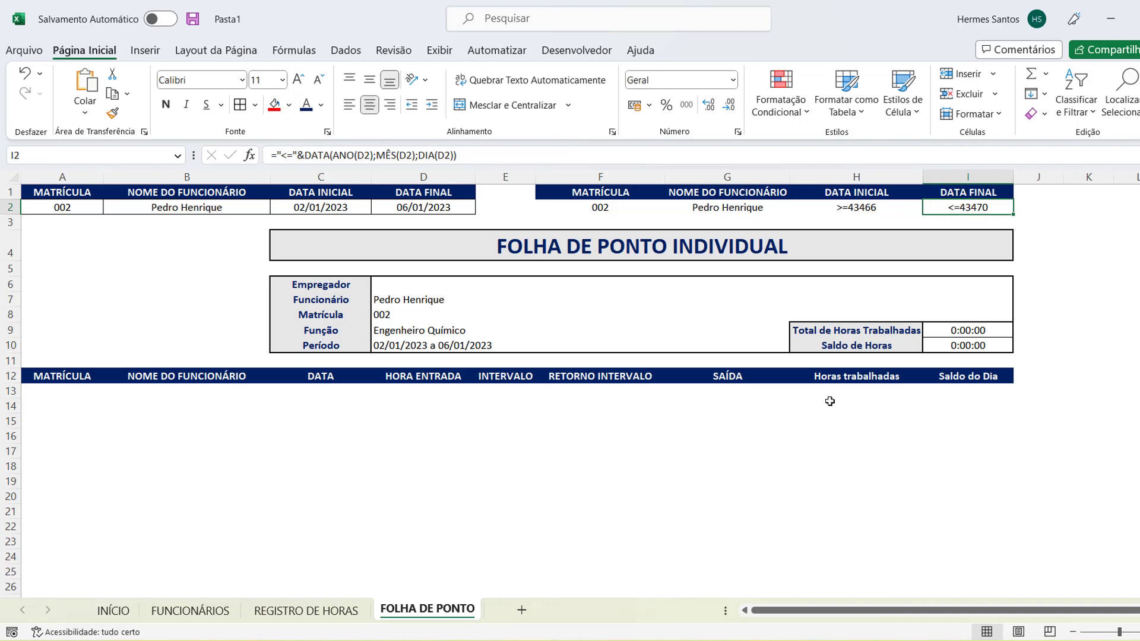
Step: Examine the row 12 result headers and compare the input block A1:D2 with the formula-driven criteria block F1:I2
click(11, 376)
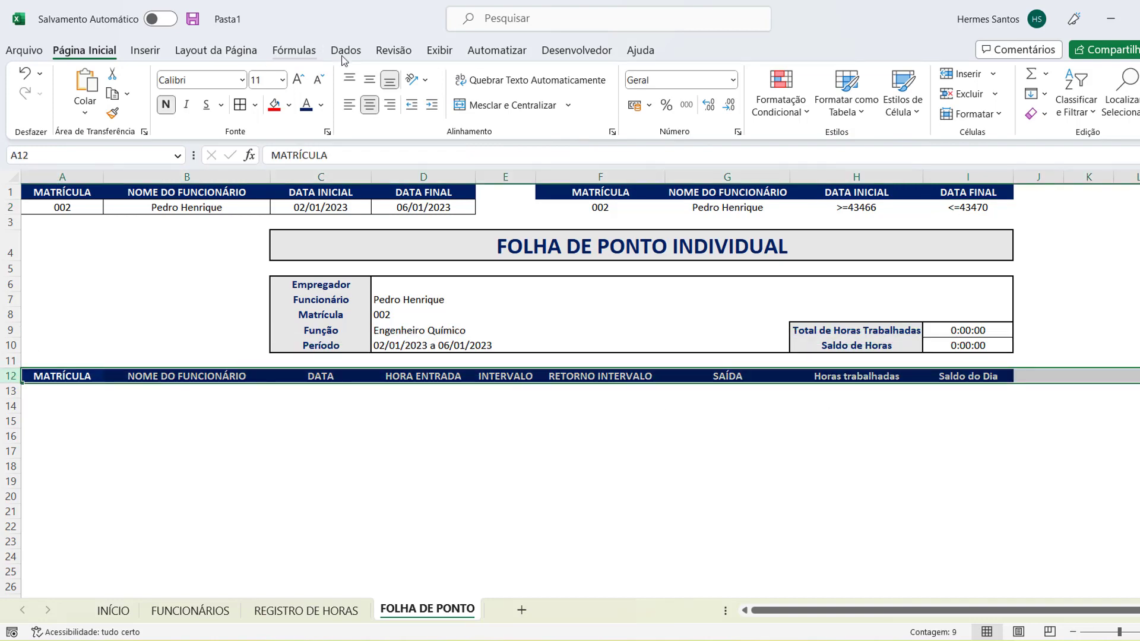
click(523, 436)
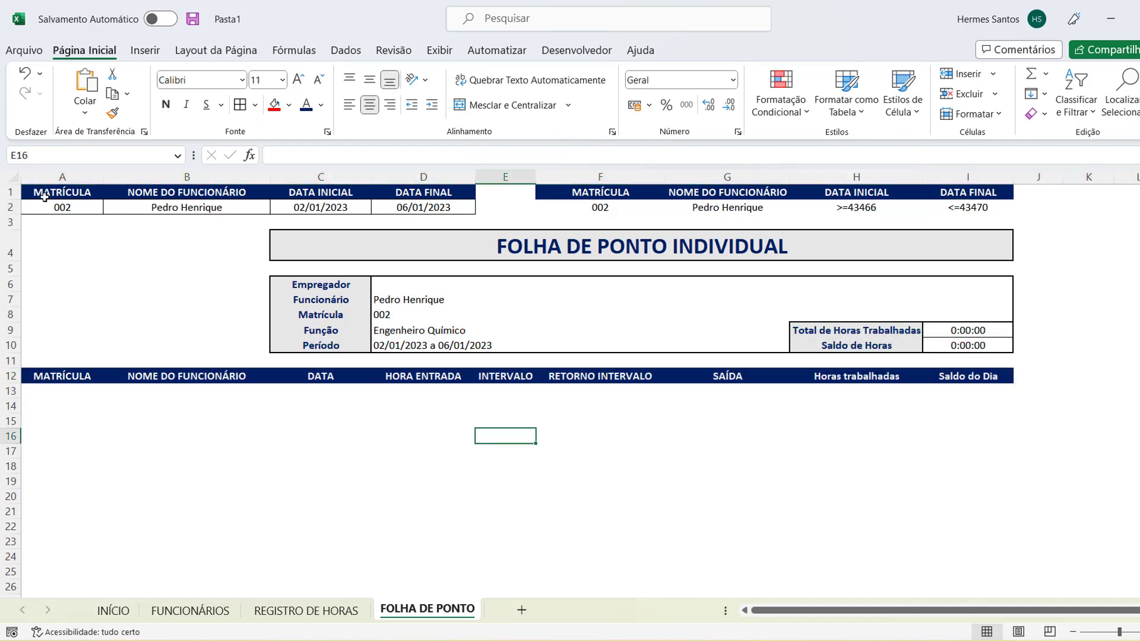
drag(45, 197, 460, 209)
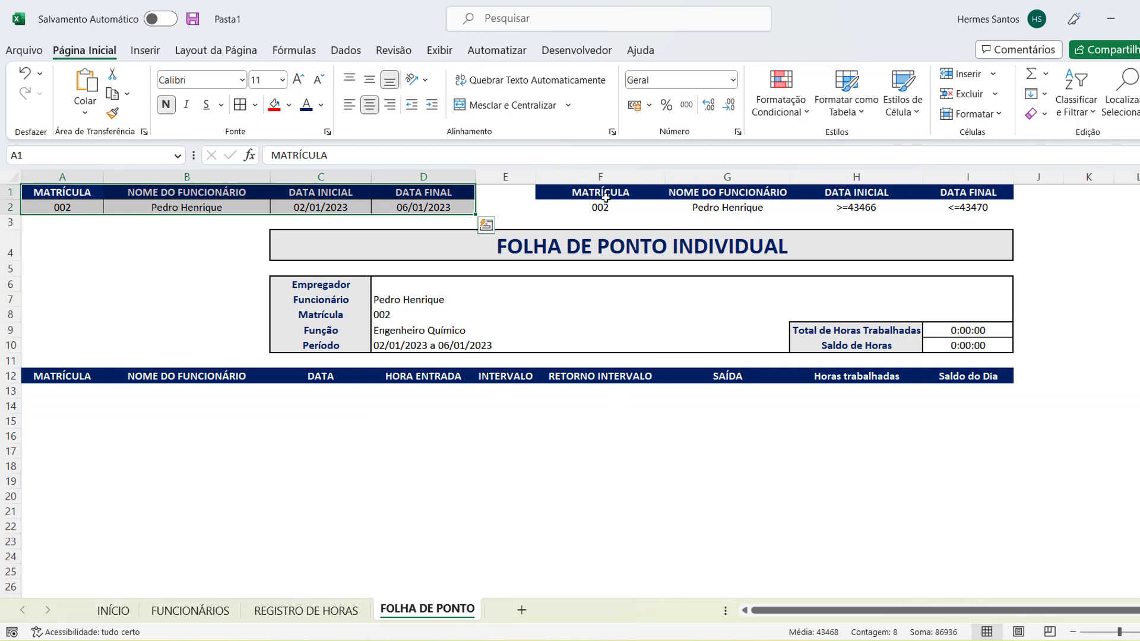
drag(606, 198, 968, 210)
click(443, 205)
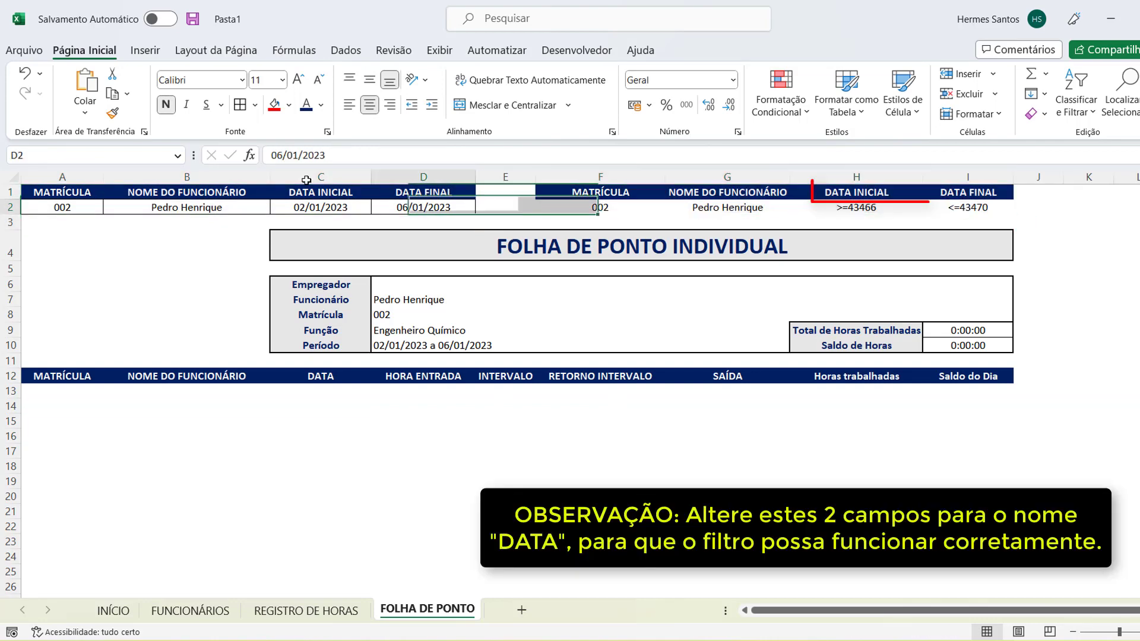
drag(855, 207, 974, 209)
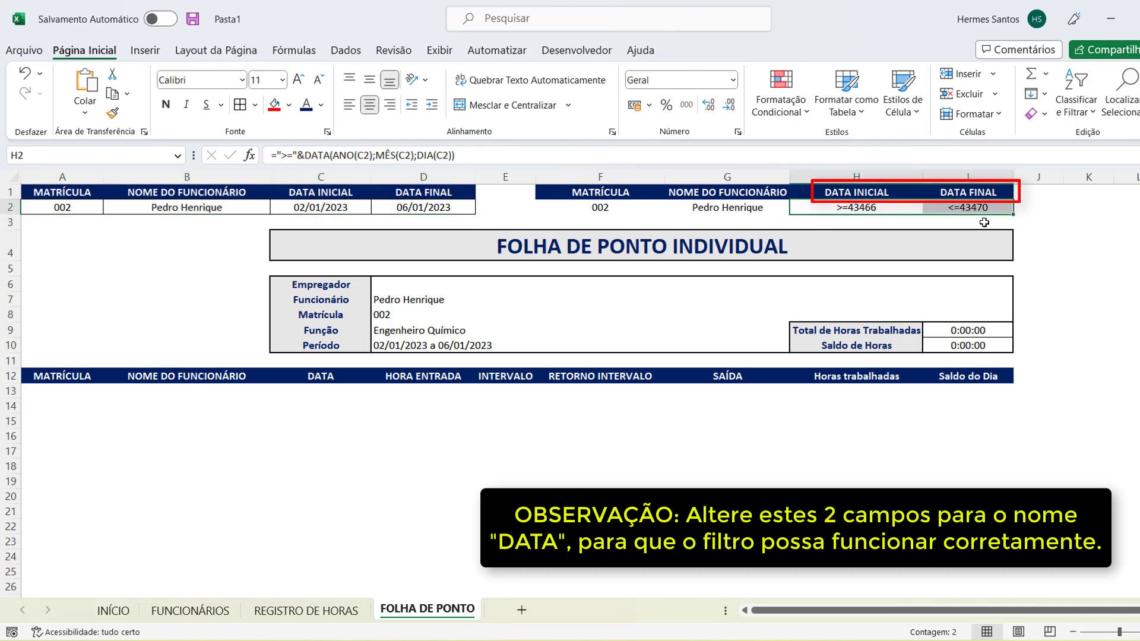
click(846, 396)
click(629, 194)
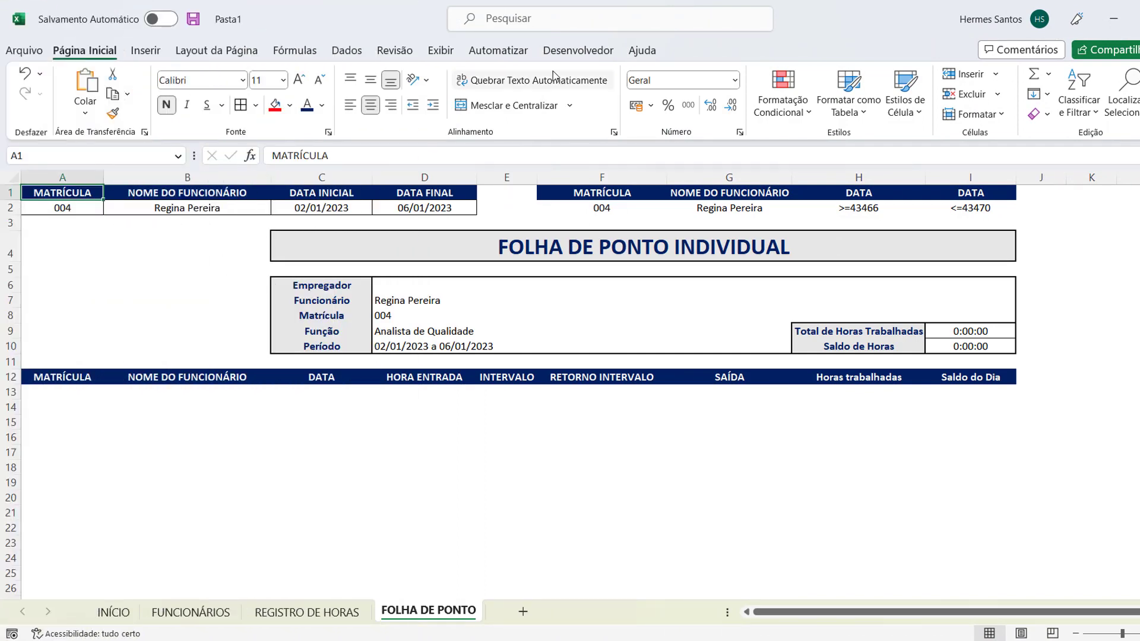
Step: Open the Visual Basic editor and insert a new standard module in the workbook's project
click(555, 52)
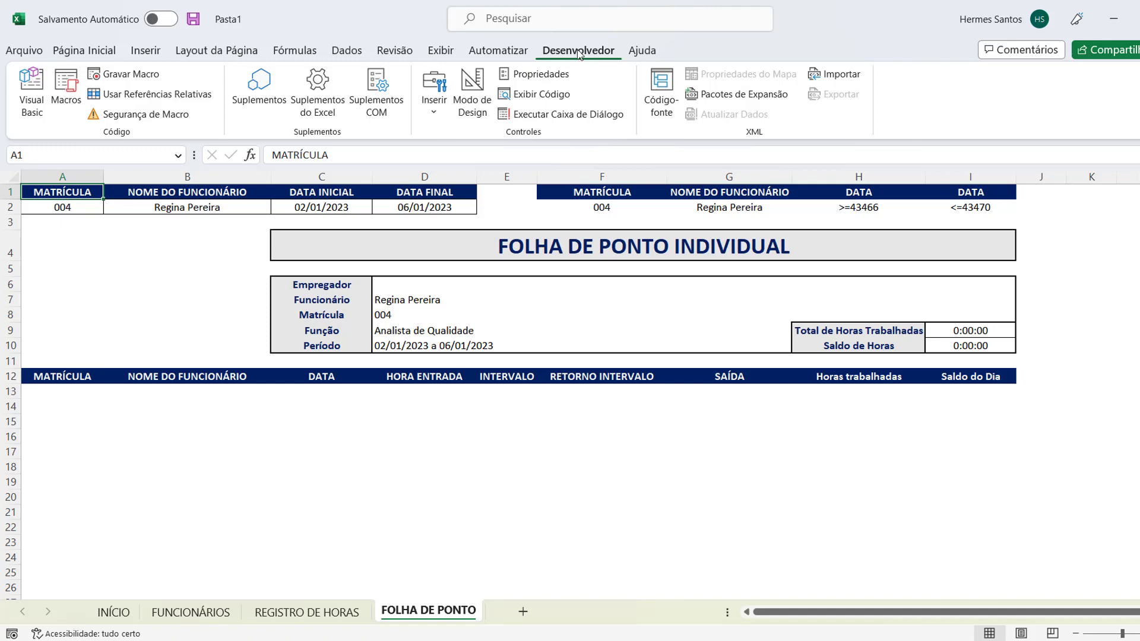
click(35, 105)
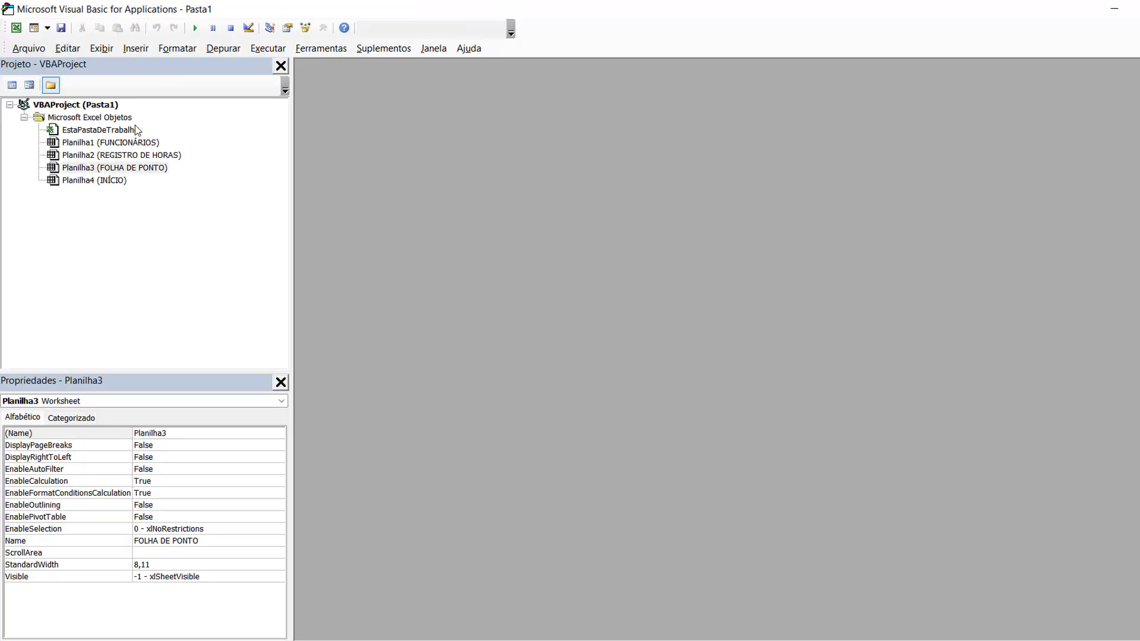
click(134, 48)
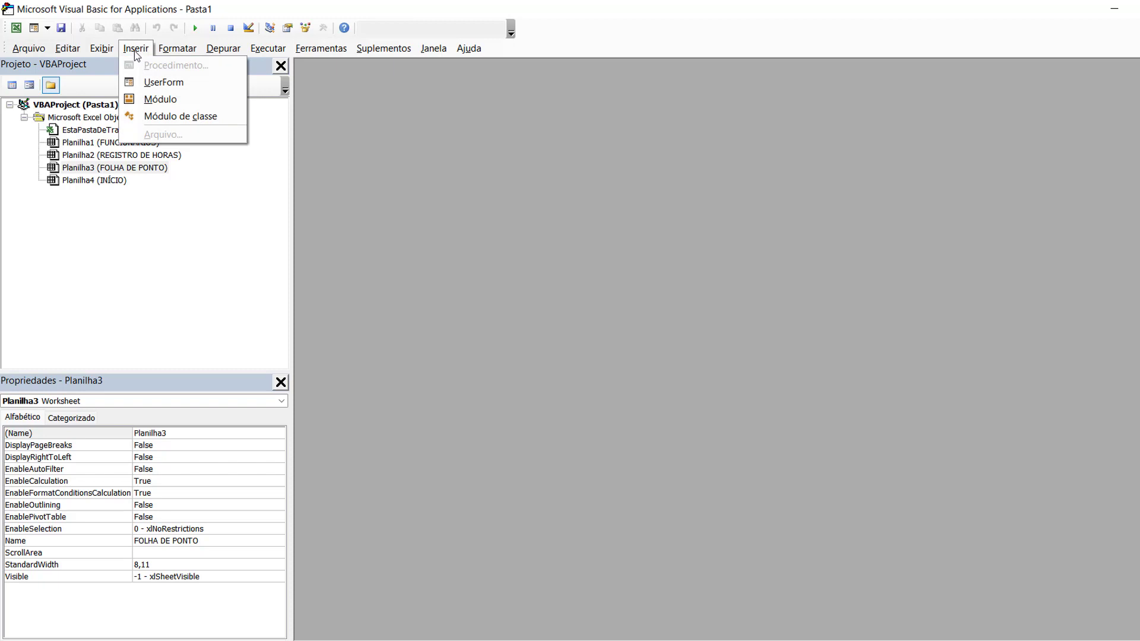
click(163, 100)
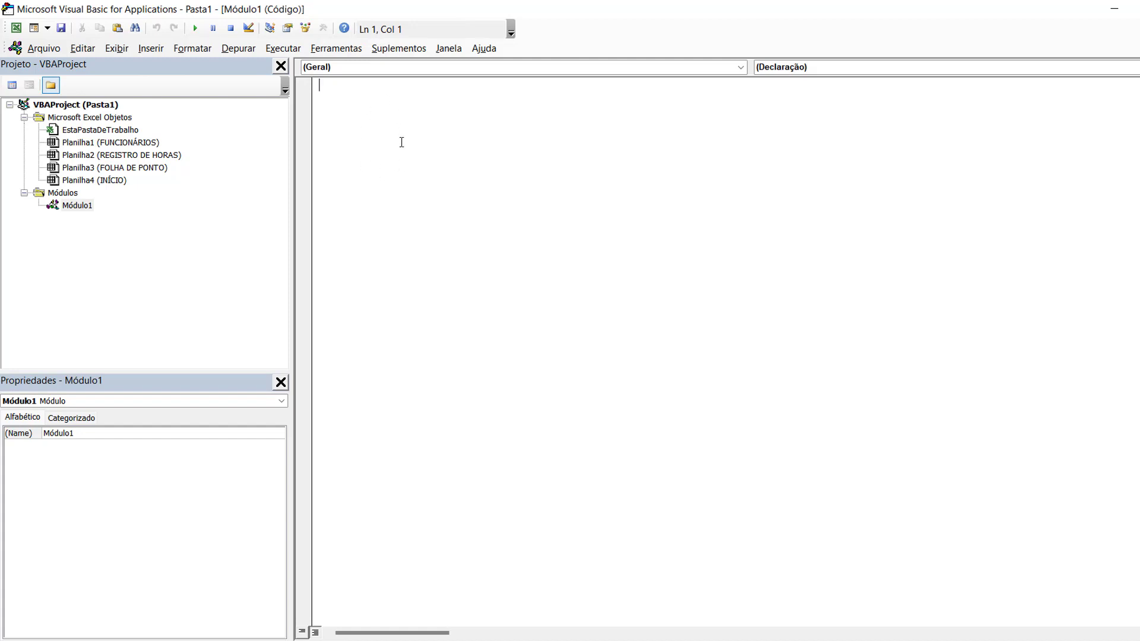
Step: Paste the prepared Sub Filtro() advanced-filter macro into the new module and review its opening line
key(ctrl+v)
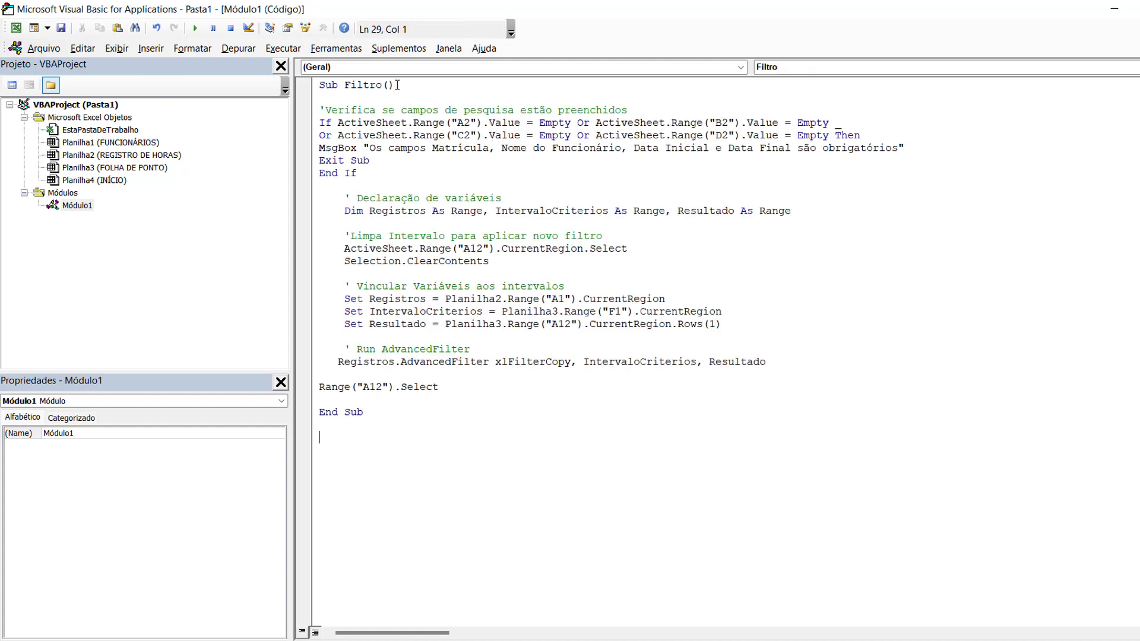
drag(395, 85, 313, 82)
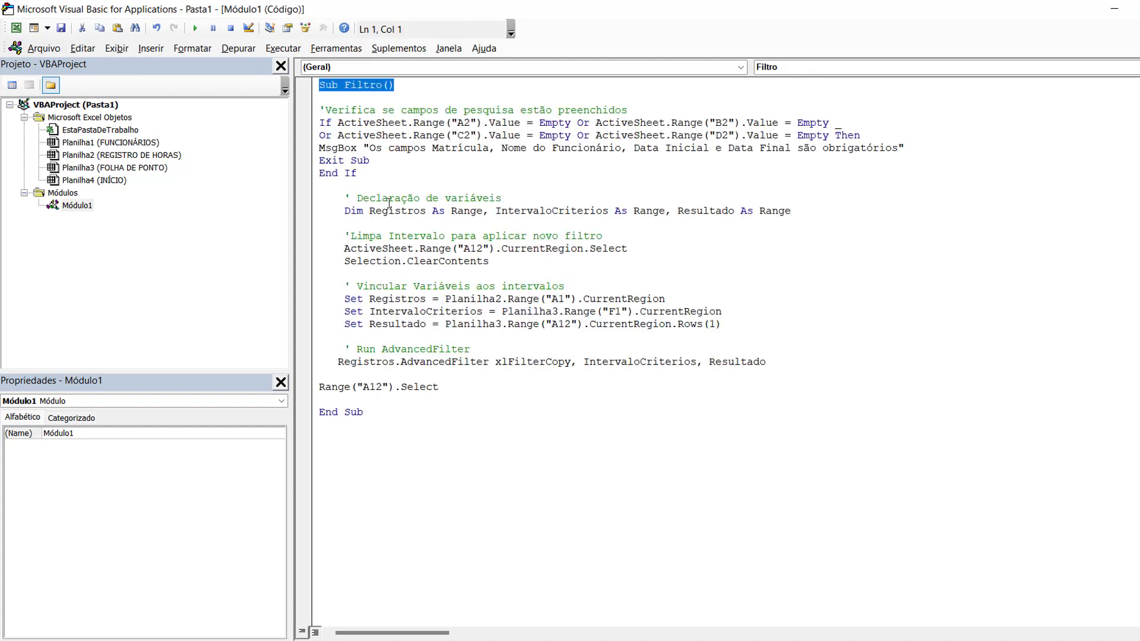
click(399, 92)
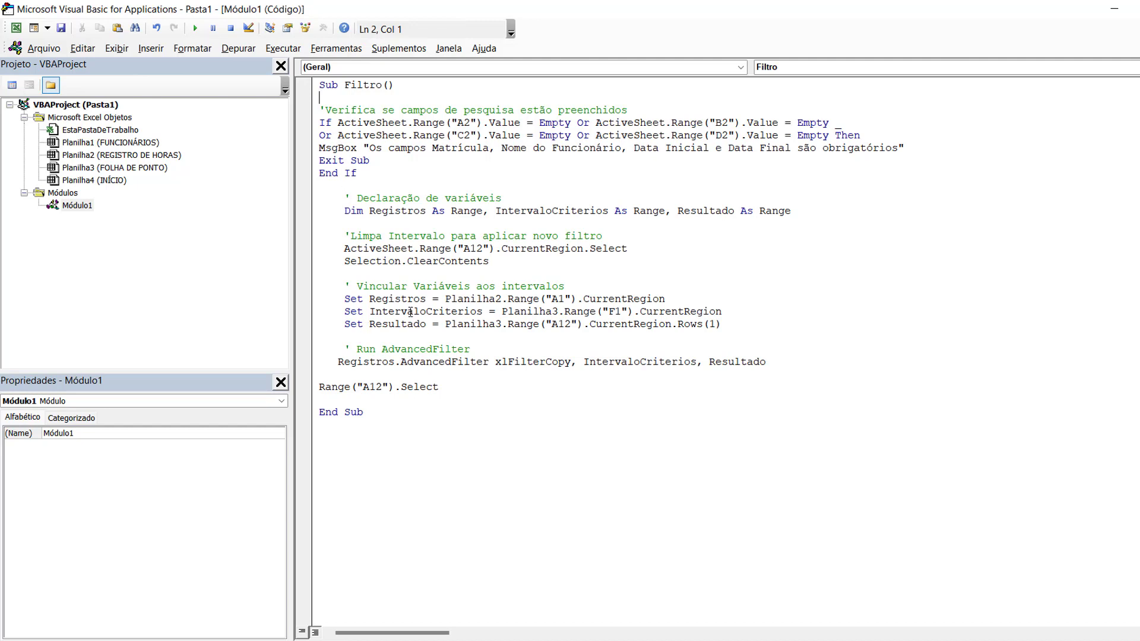
Step: Switch to the workbook to examine the search fields A2:D2 on FOLHA DE PONTO, then return to the macro code
mouse_move(292, 640)
click(205, 584)
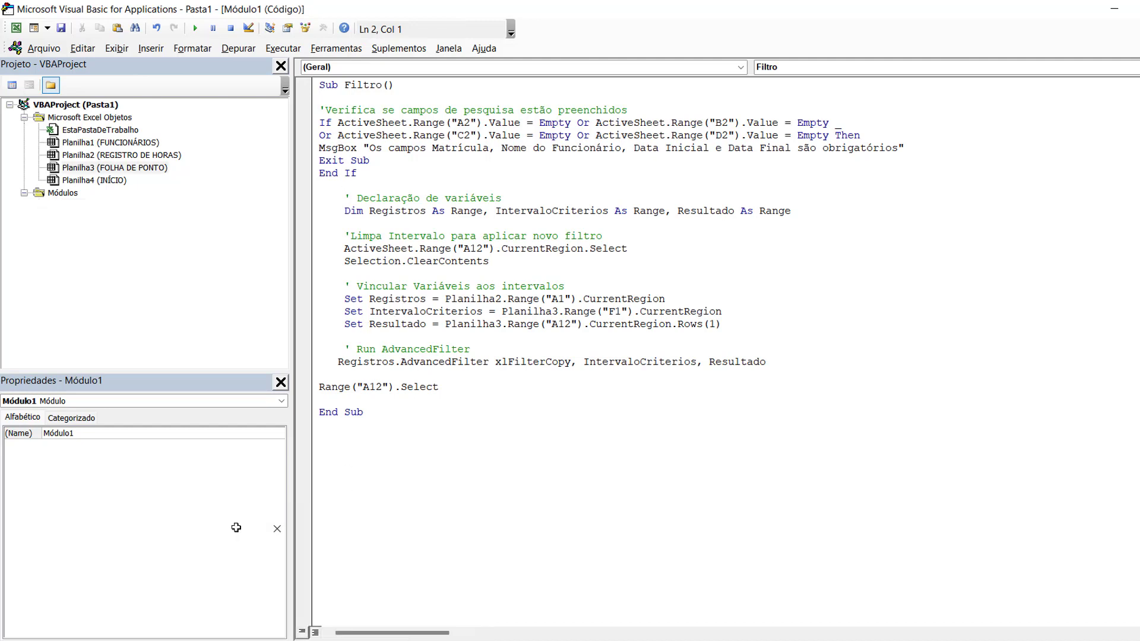
drag(74, 207, 428, 204)
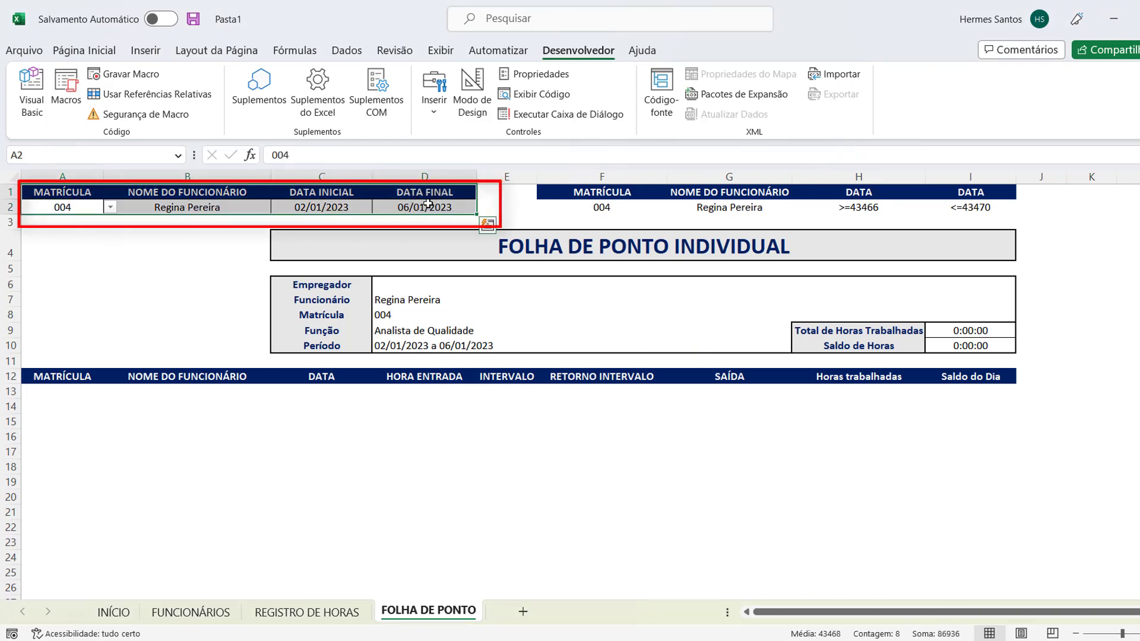
mouse_move(292, 640)
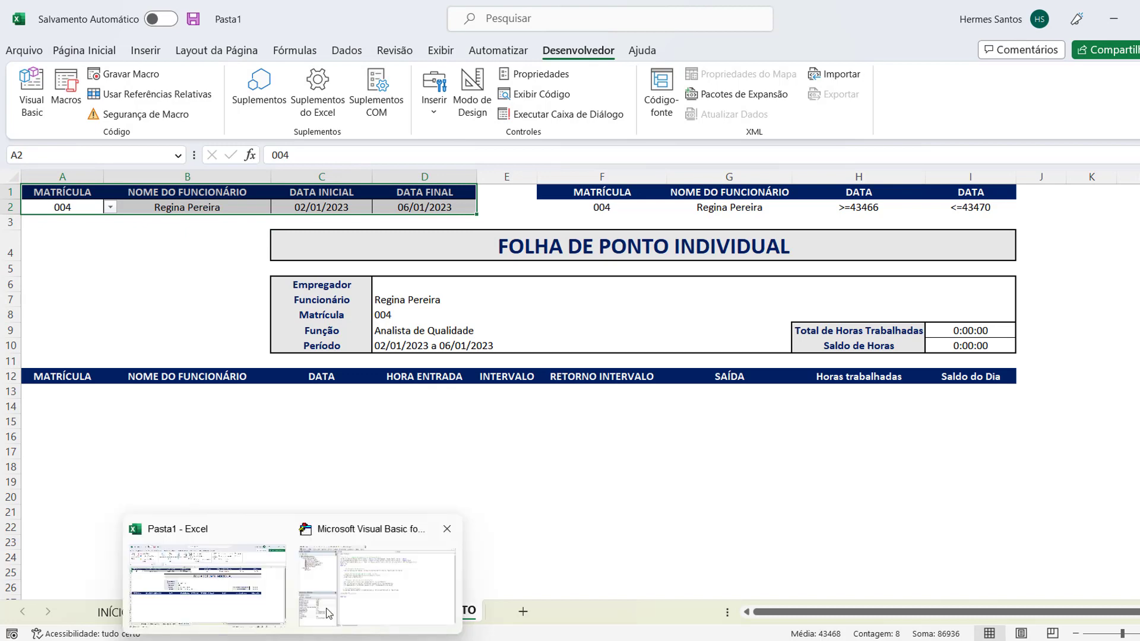
click(328, 613)
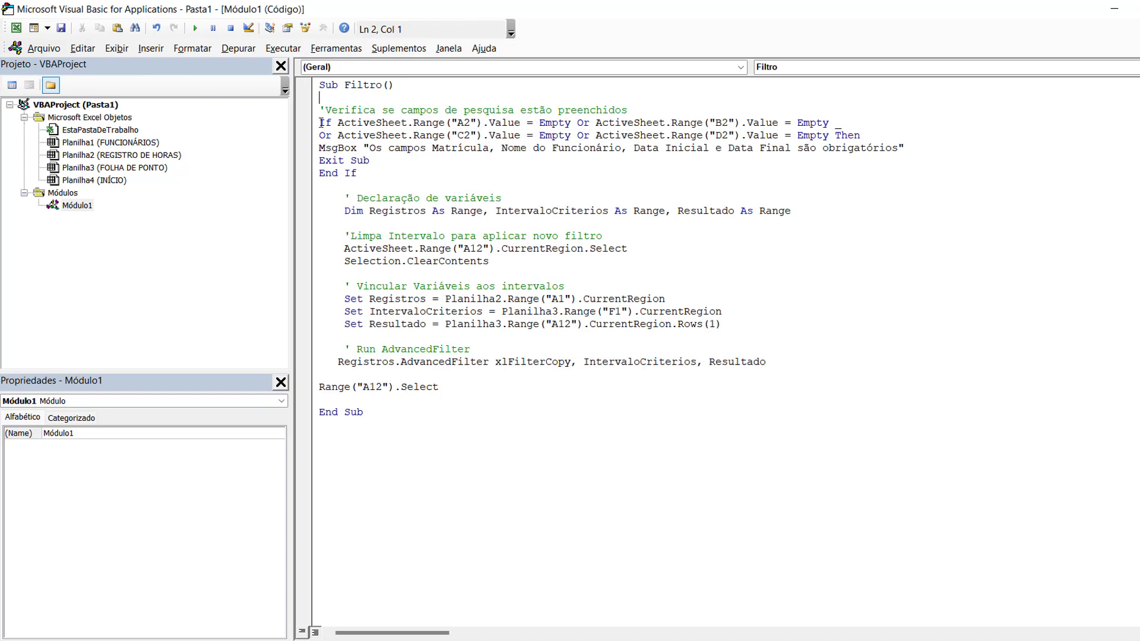
Step: Review the ActiveSheet.Range("A2").Value = Empty condition and compare it with the MATRÍCULA cell A2 in the workbook
drag(321, 123, 526, 128)
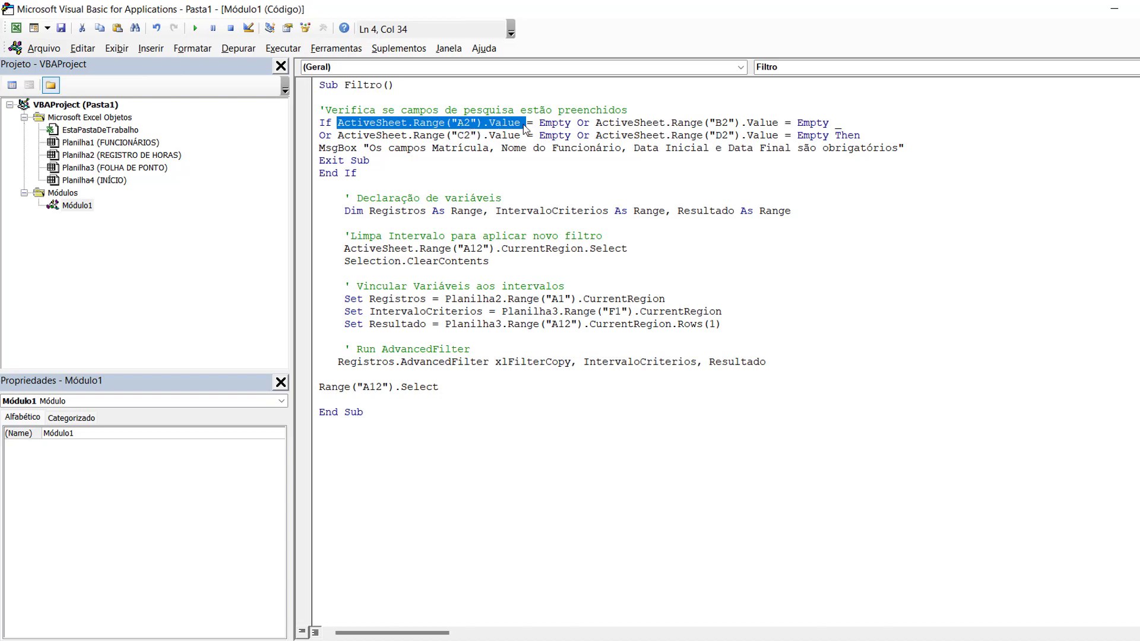
drag(542, 123, 577, 124)
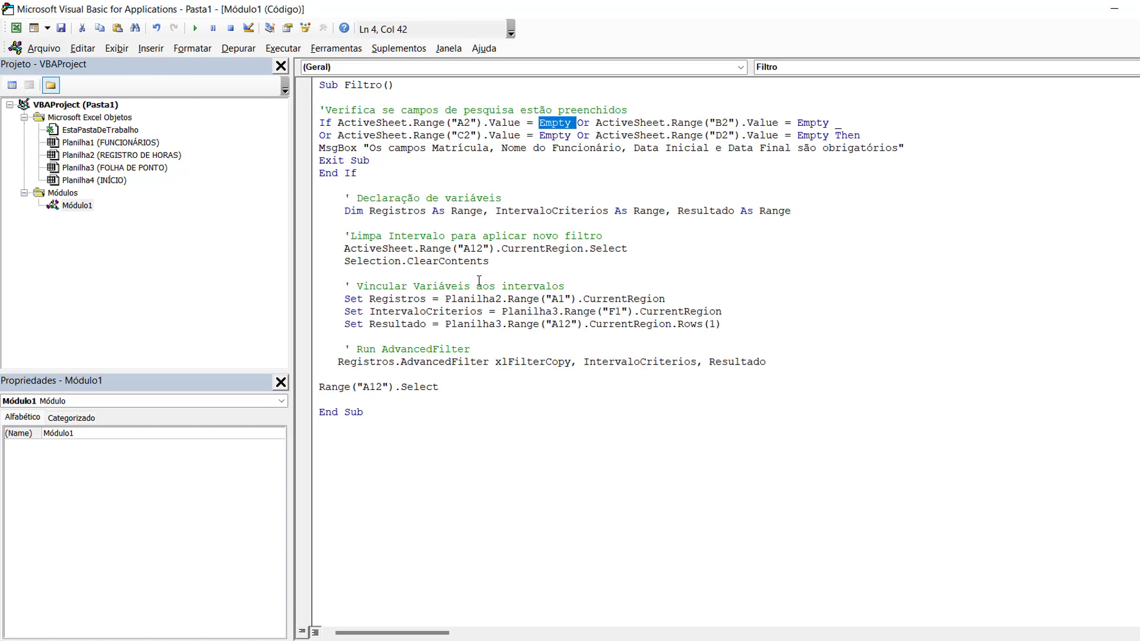
mouse_move(296, 628)
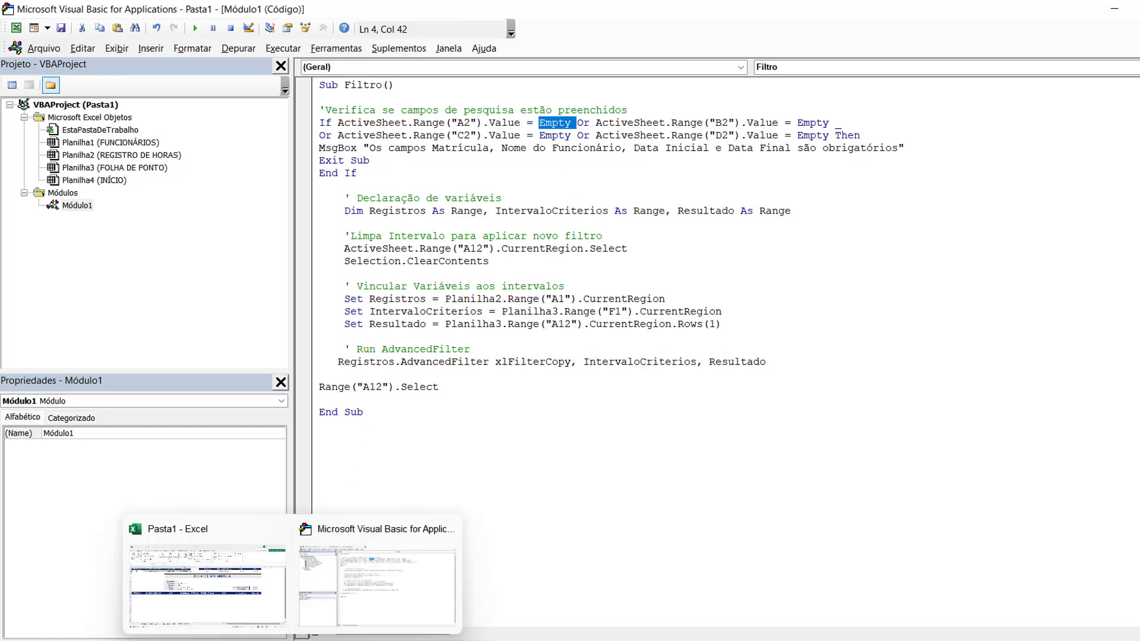
click(237, 601)
click(63, 208)
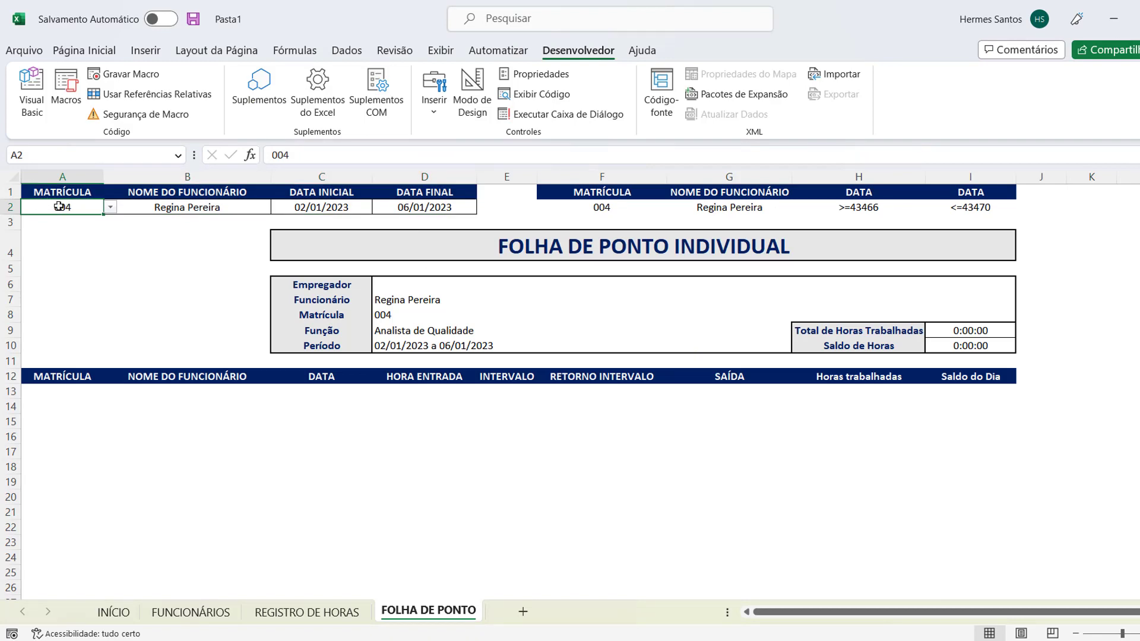
mouse_move(296, 629)
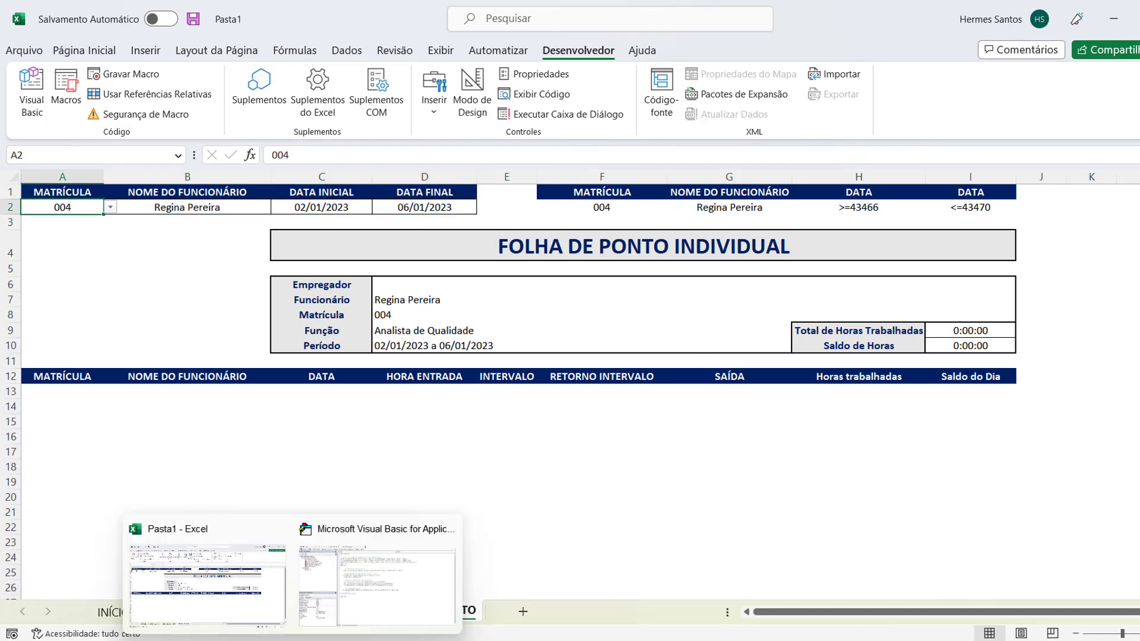
click(354, 579)
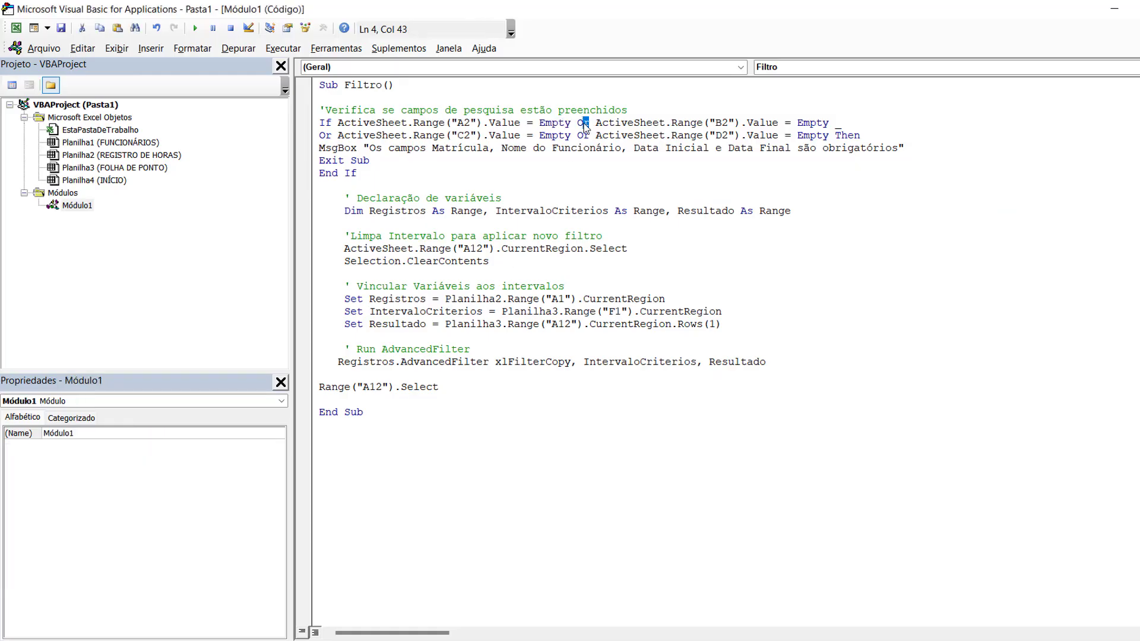
Step: Compare the B2 = Empty condition with the NOME DO FUNCIONÁRIO cell and examine the line-continuation underscore ending that code line
drag(596, 123, 830, 123)
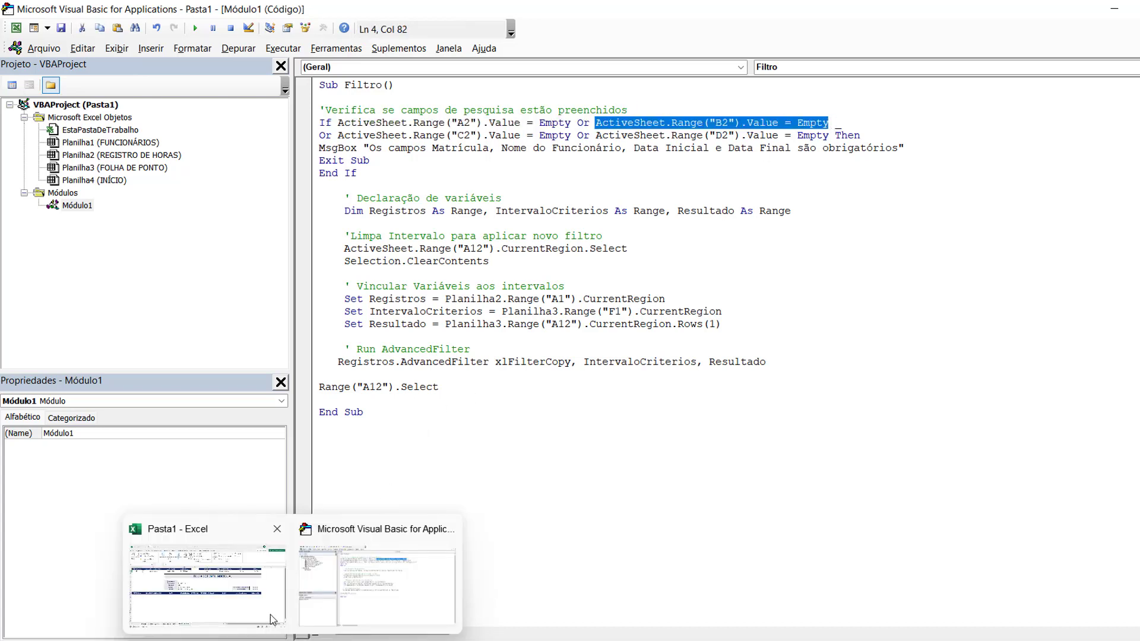
click(270, 615)
click(214, 213)
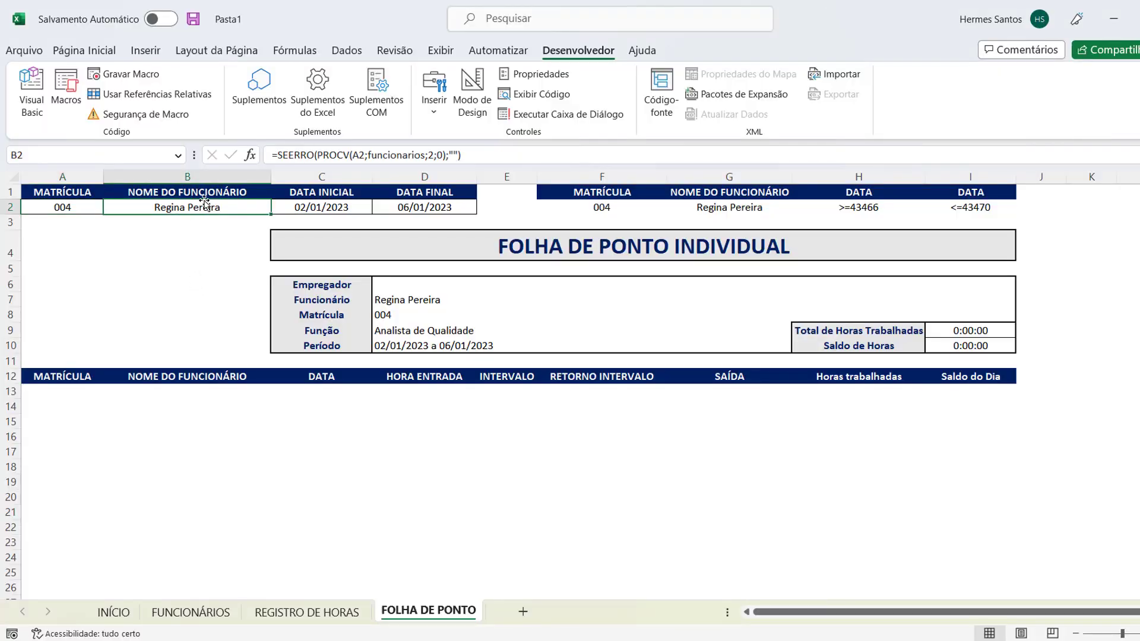
mouse_move(333, 636)
click(360, 596)
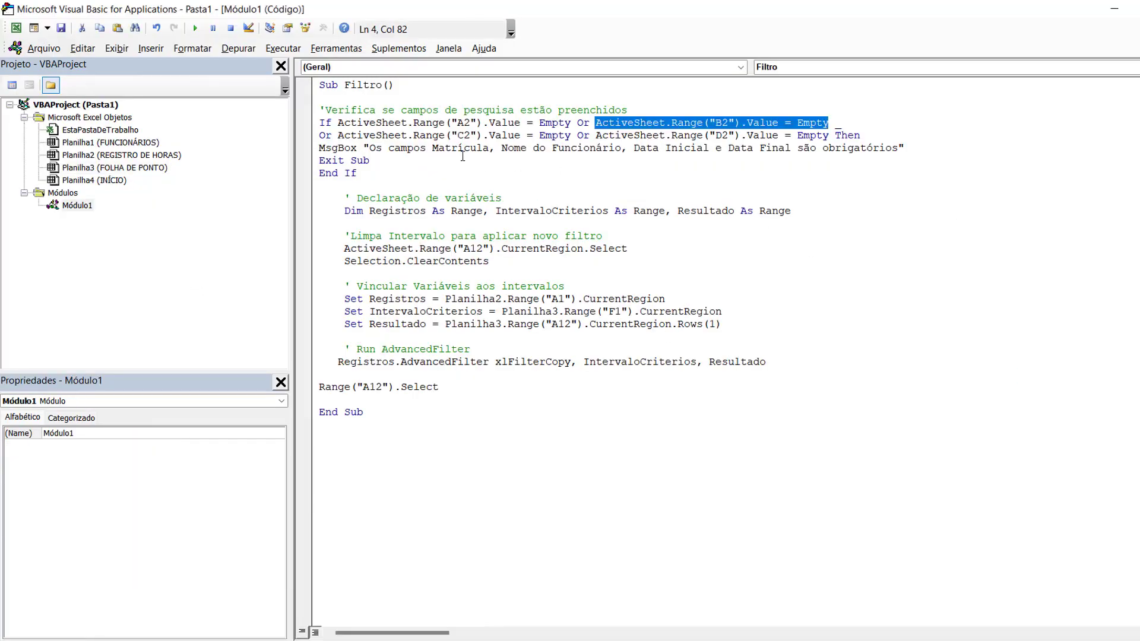
click(831, 123)
drag(831, 123, 836, 124)
click(846, 123)
click(838, 124)
click(851, 123)
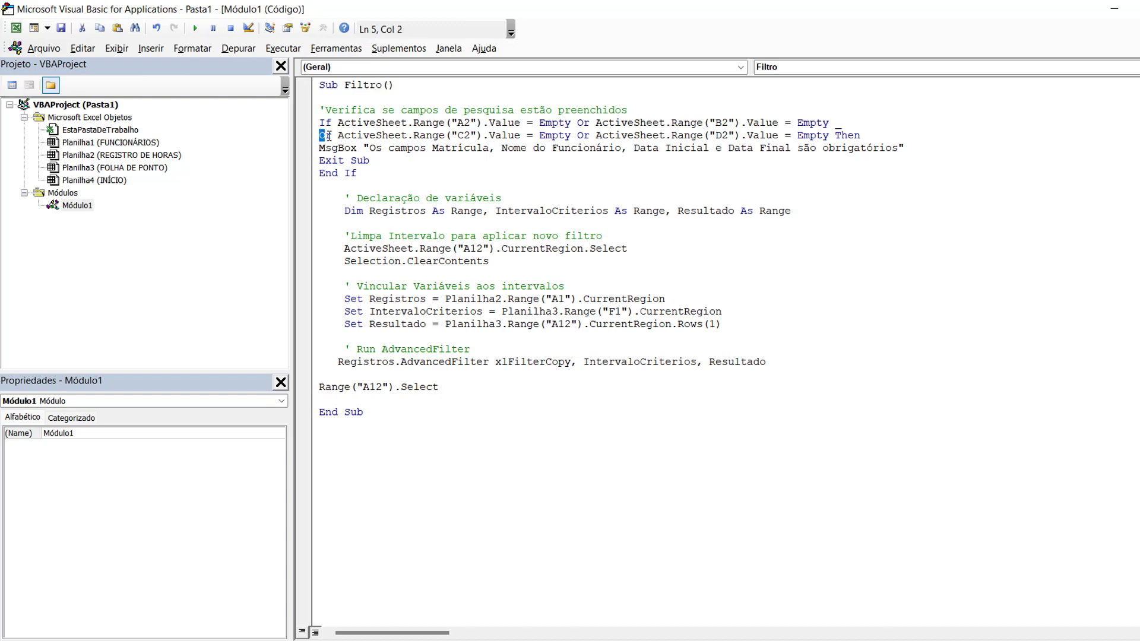
Step: Examine the second Or line's C2 = Empty condition and compare it with the DATA INICIAL cell in the workbook
drag(343, 135, 520, 136)
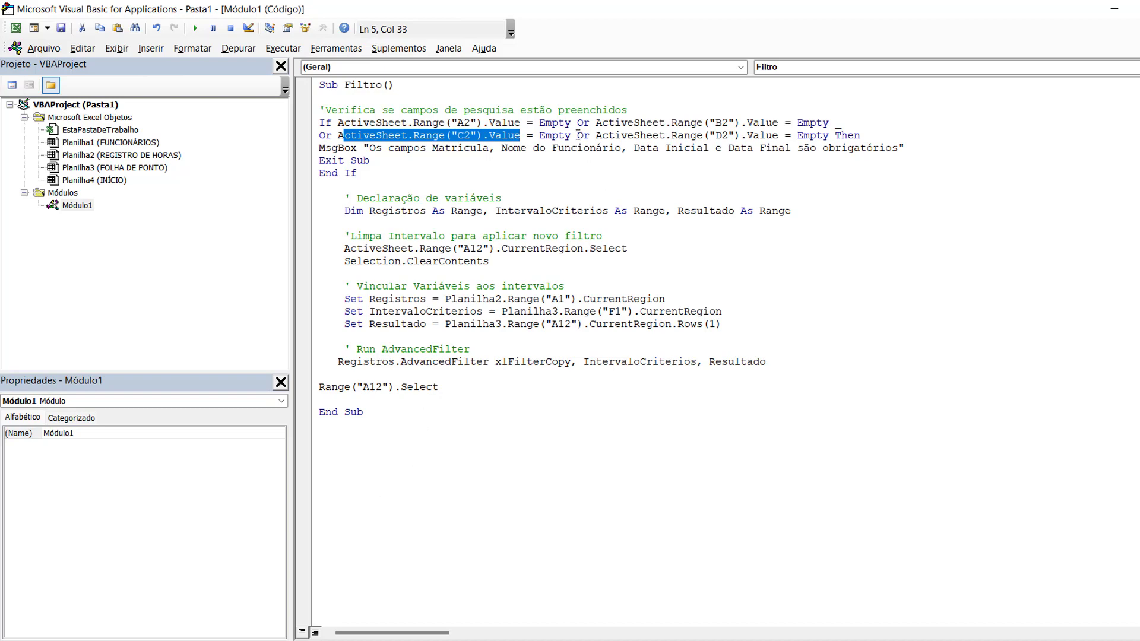
drag(578, 135, 536, 147)
click(240, 611)
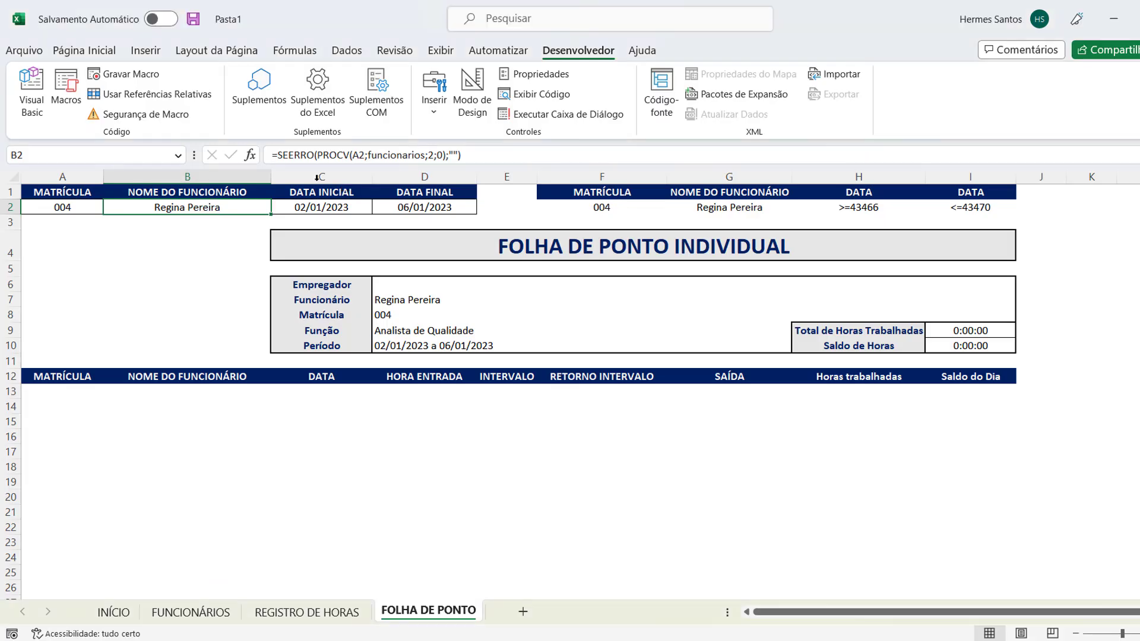
click(283, 208)
mouse_move(294, 639)
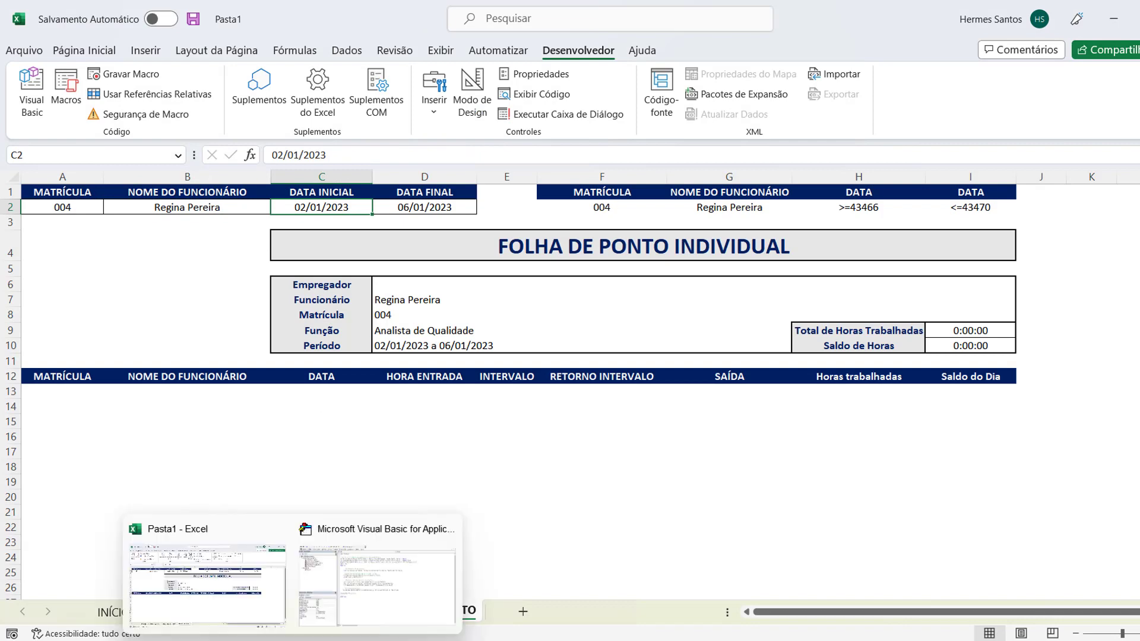
click(356, 606)
click(547, 139)
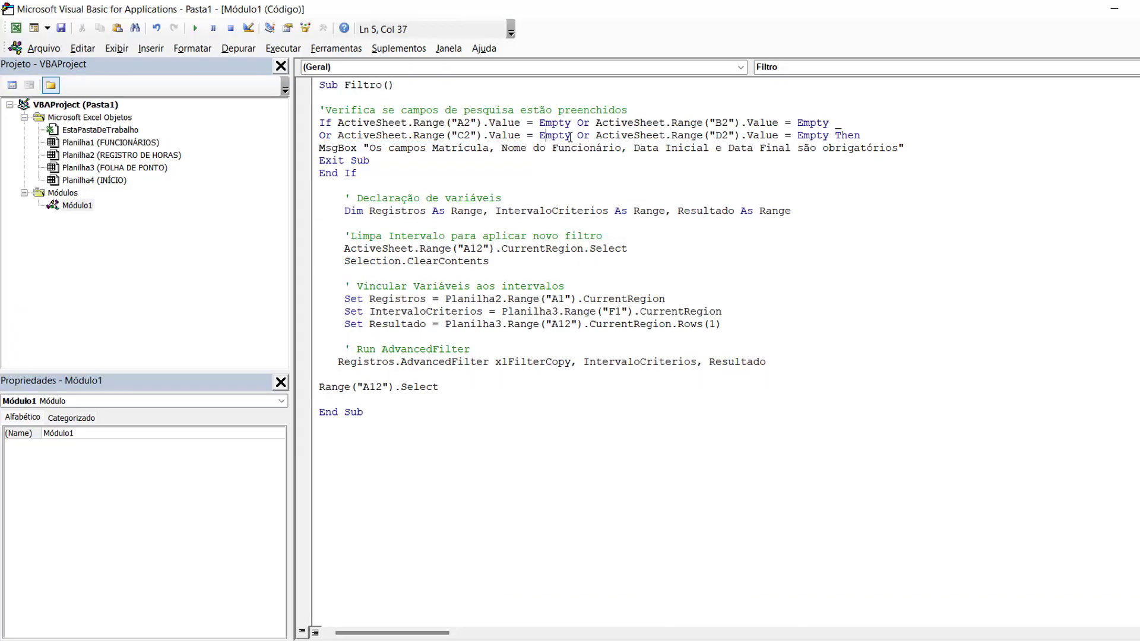
Step: Compare the D2 = Empty condition with the DATA FINAL cell and check the full range A2:D2 that the If statement tests
drag(595, 135, 830, 134)
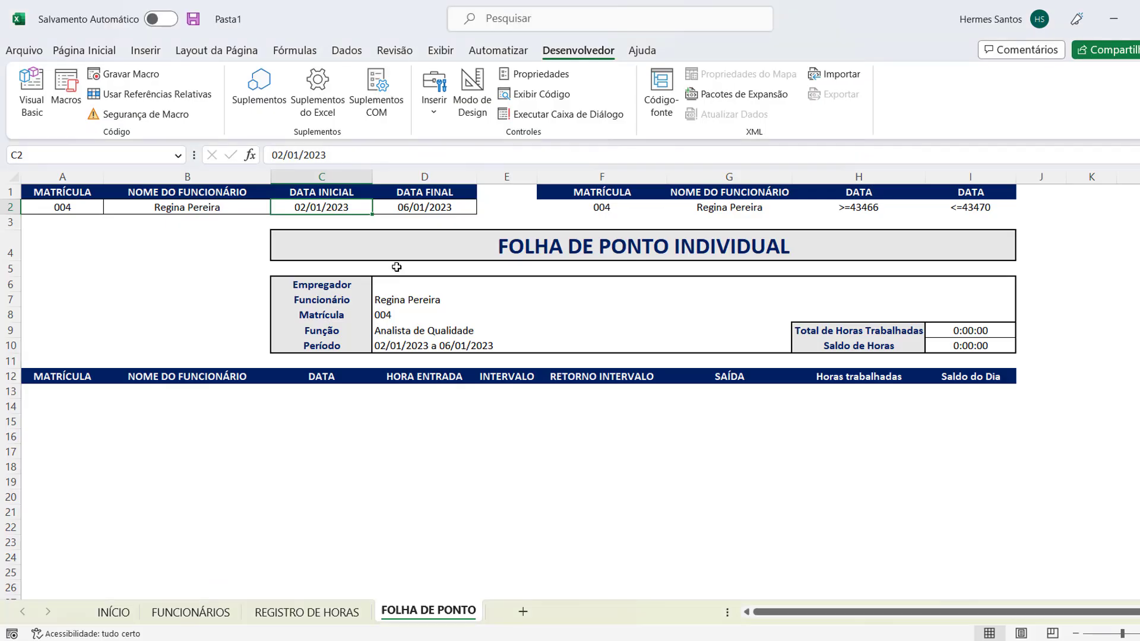
click(250, 623)
mouse_move(261, 630)
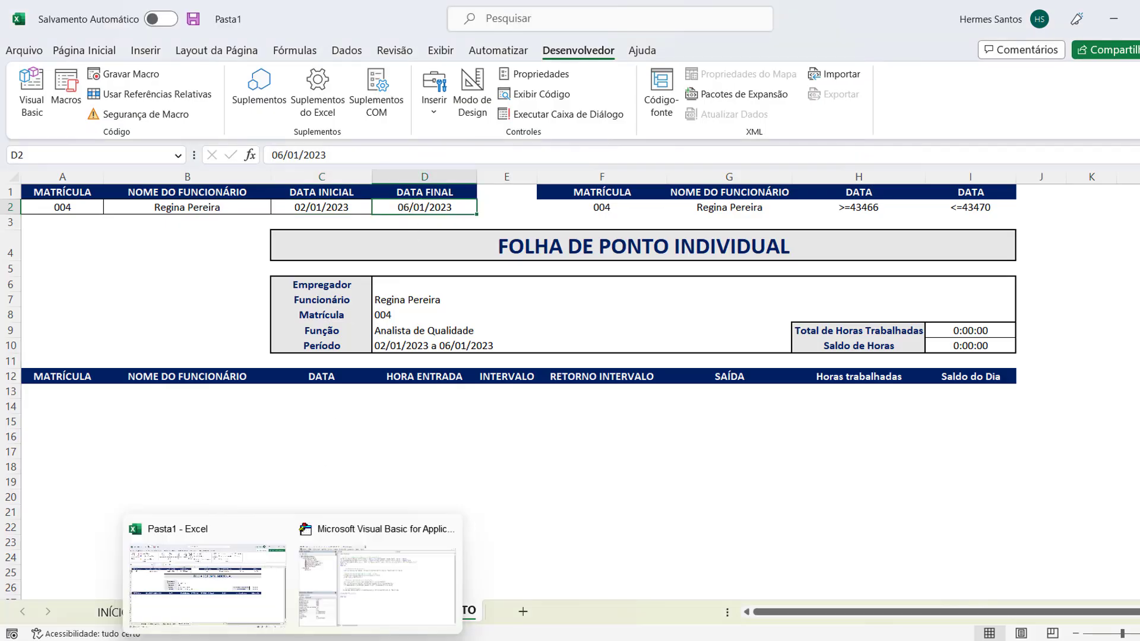
click(356, 588)
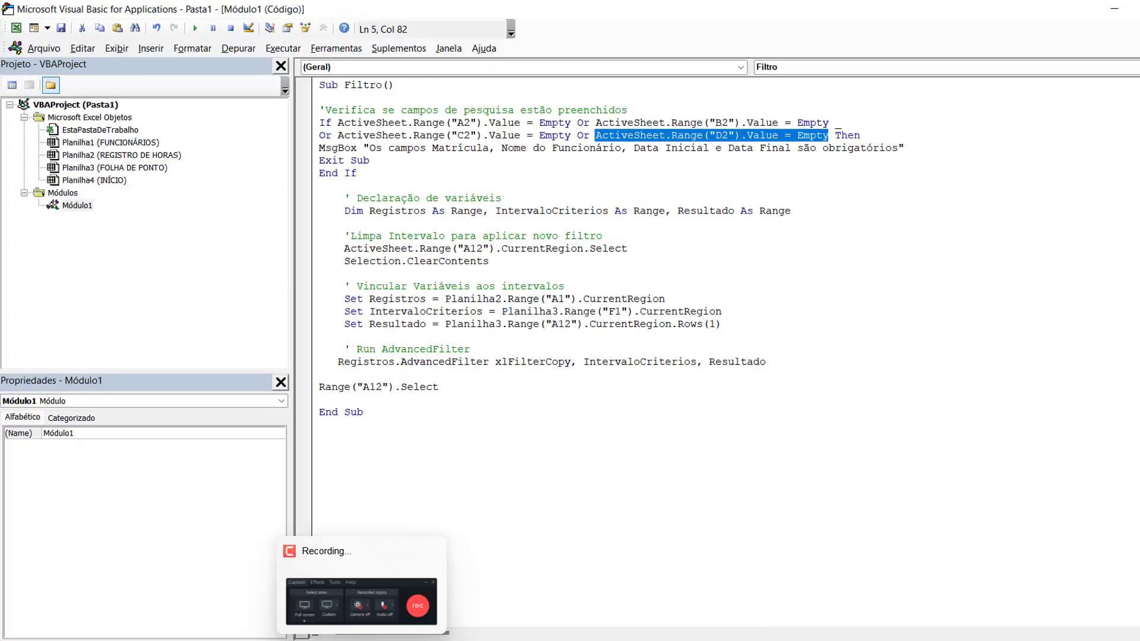
click(253, 596)
drag(84, 207, 398, 216)
mouse_move(261, 631)
click(368, 588)
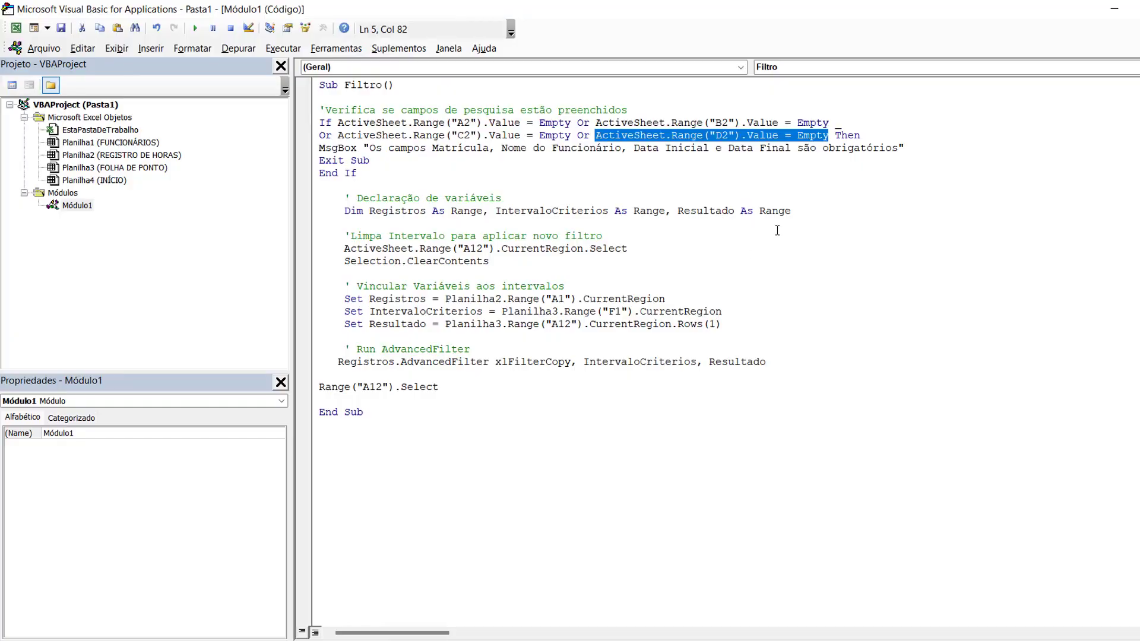
Step: Review the rest of the validation block: Then, the MsgBox text about required fields, Exit Sub and End If
drag(835, 136, 853, 135)
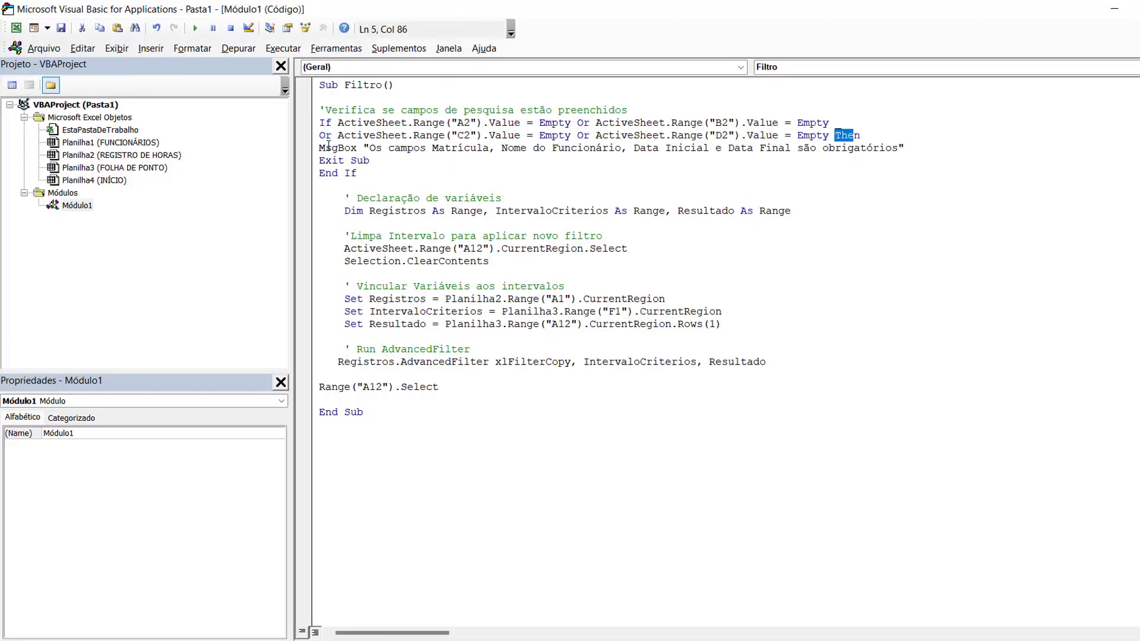
drag(321, 147, 912, 151)
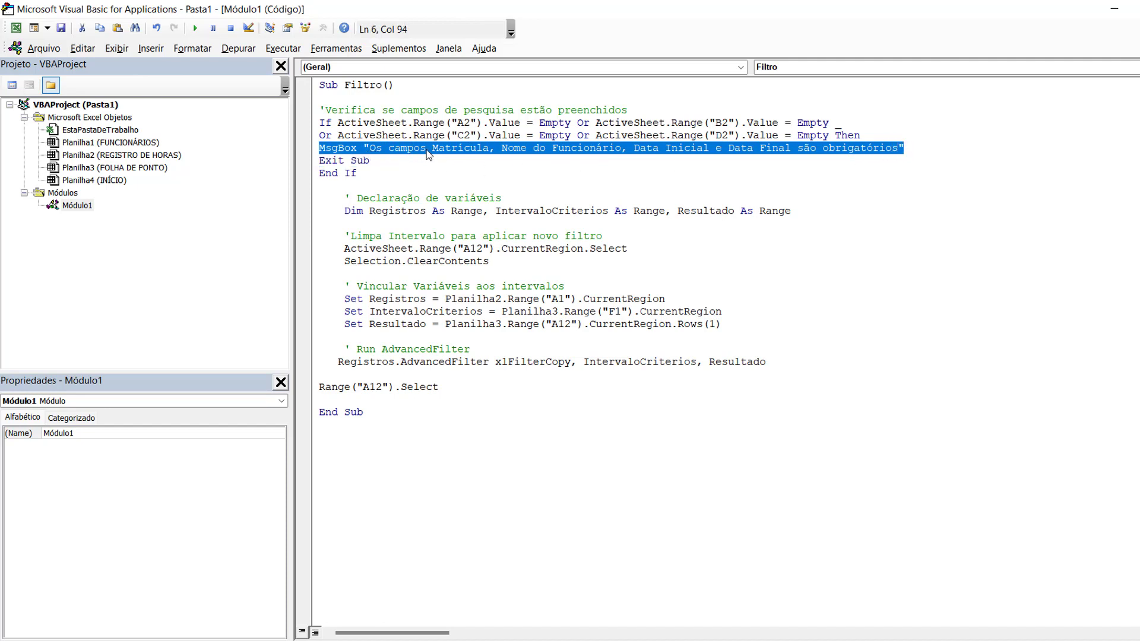
drag(514, 148, 901, 151)
click(877, 182)
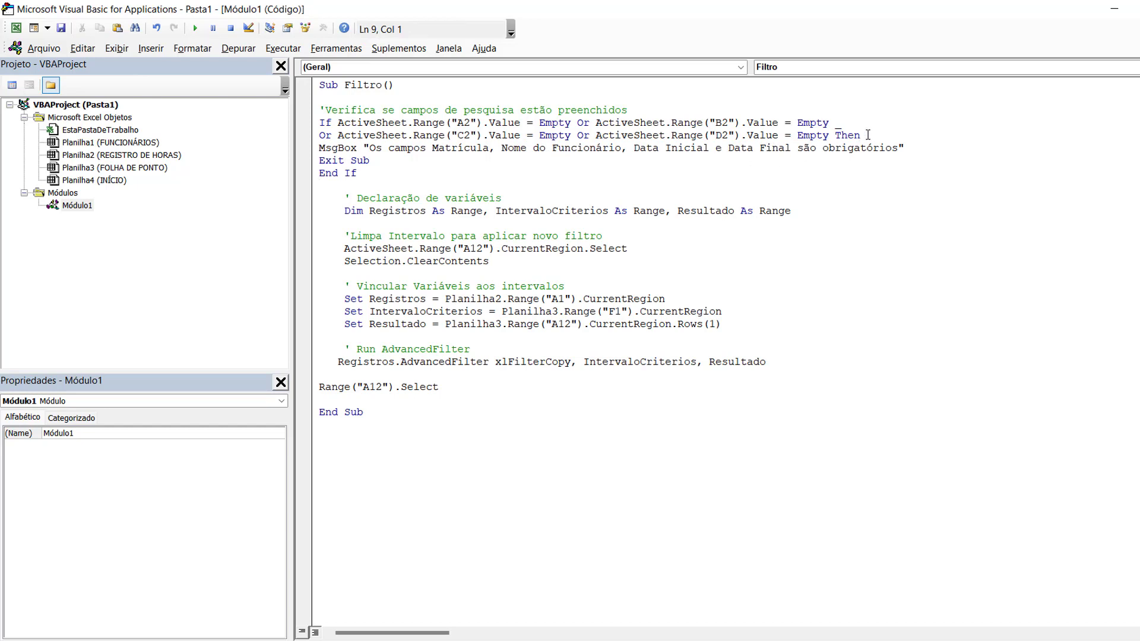
click(315, 159)
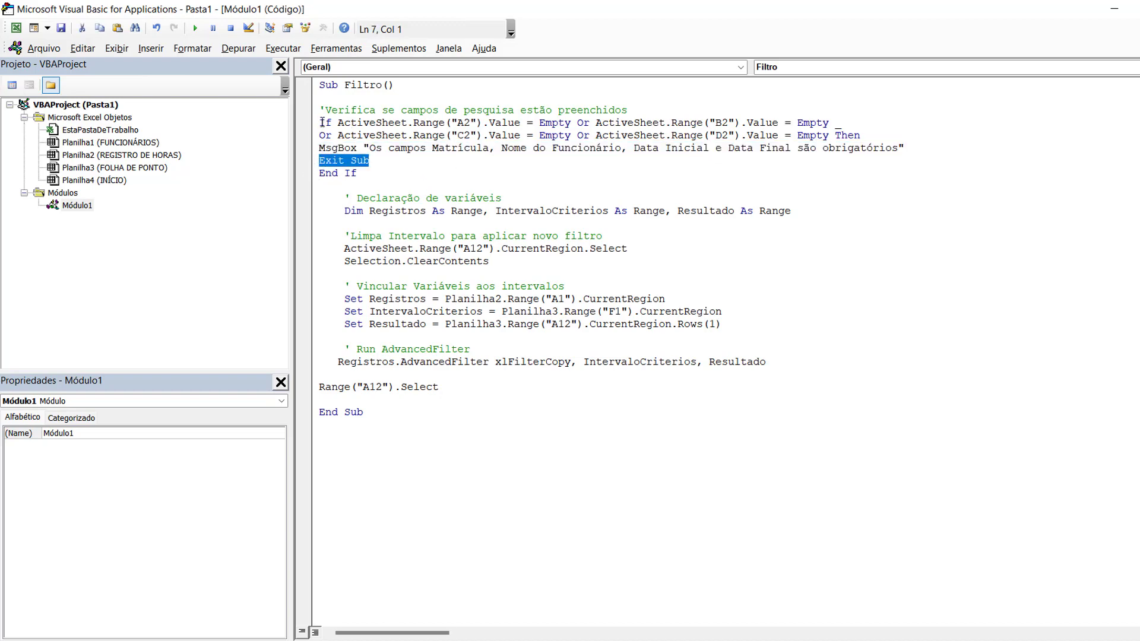
drag(322, 122, 845, 136)
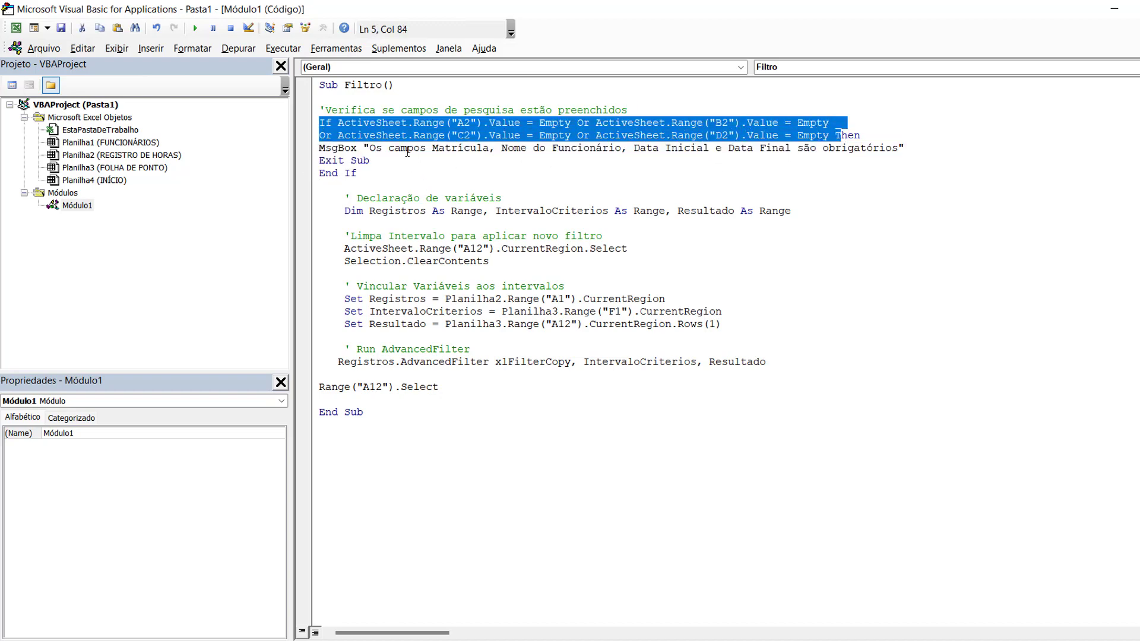
drag(372, 162, 317, 173)
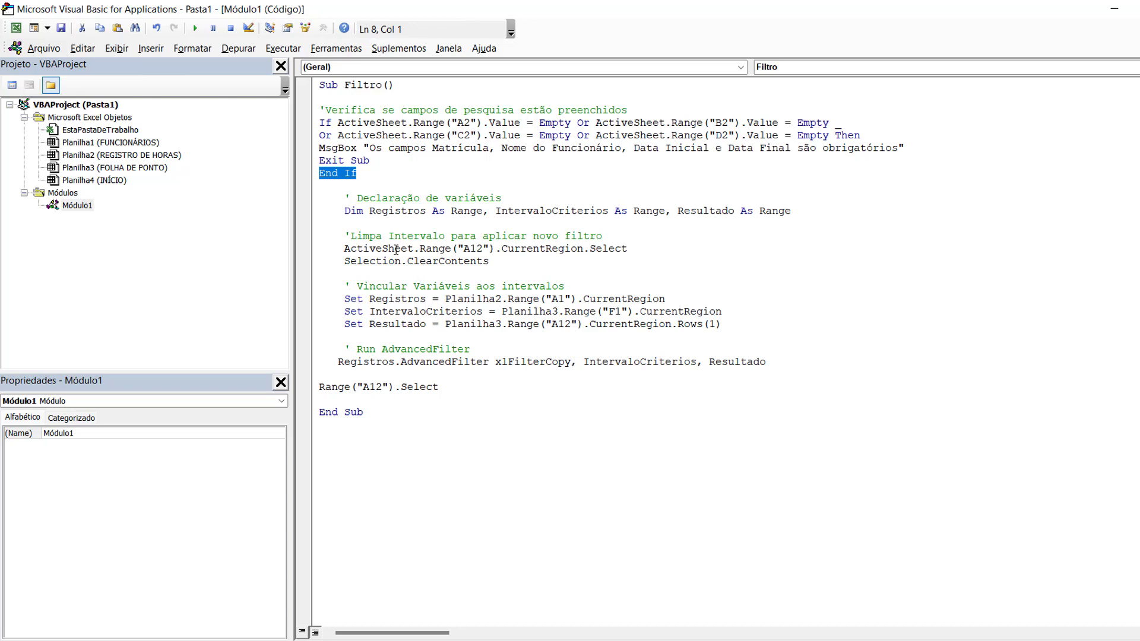
Step: Review the Dim line declaring Registros, IntervaloCriterios and Resultado as Range variables
click(369, 215)
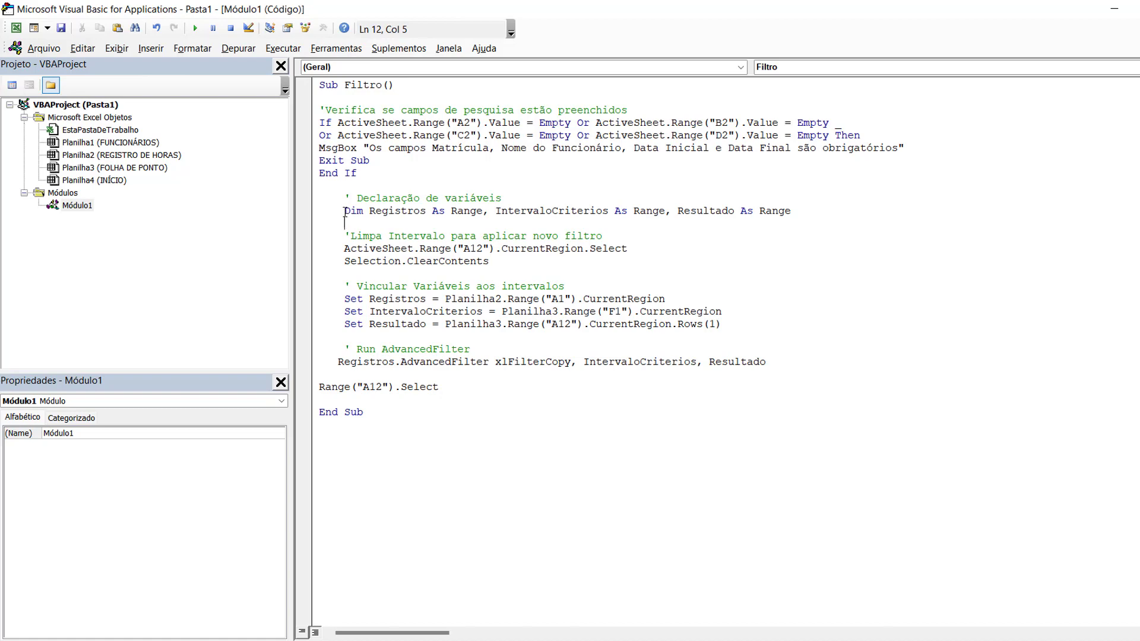
drag(344, 212, 436, 214)
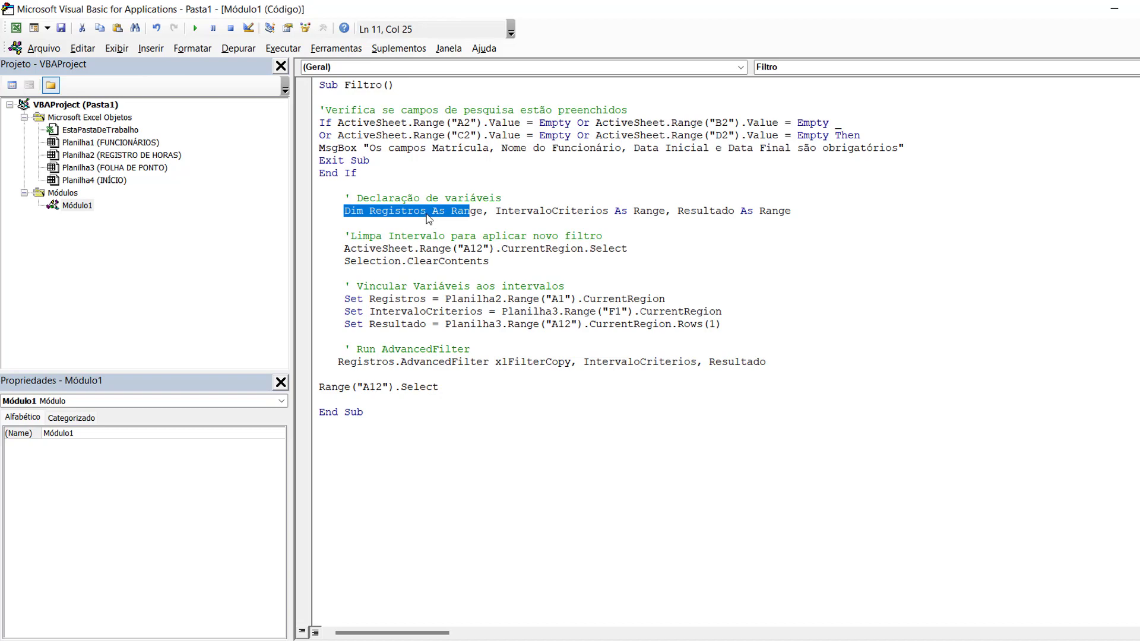
click(451, 212)
drag(436, 209, 735, 211)
click(499, 211)
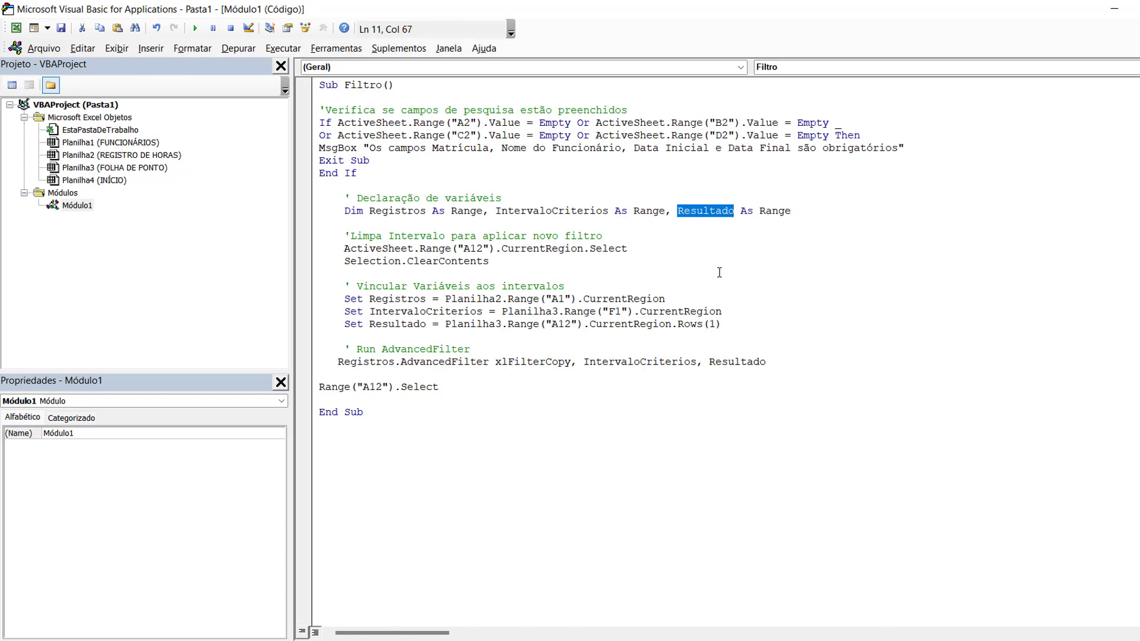
drag(740, 211, 795, 209)
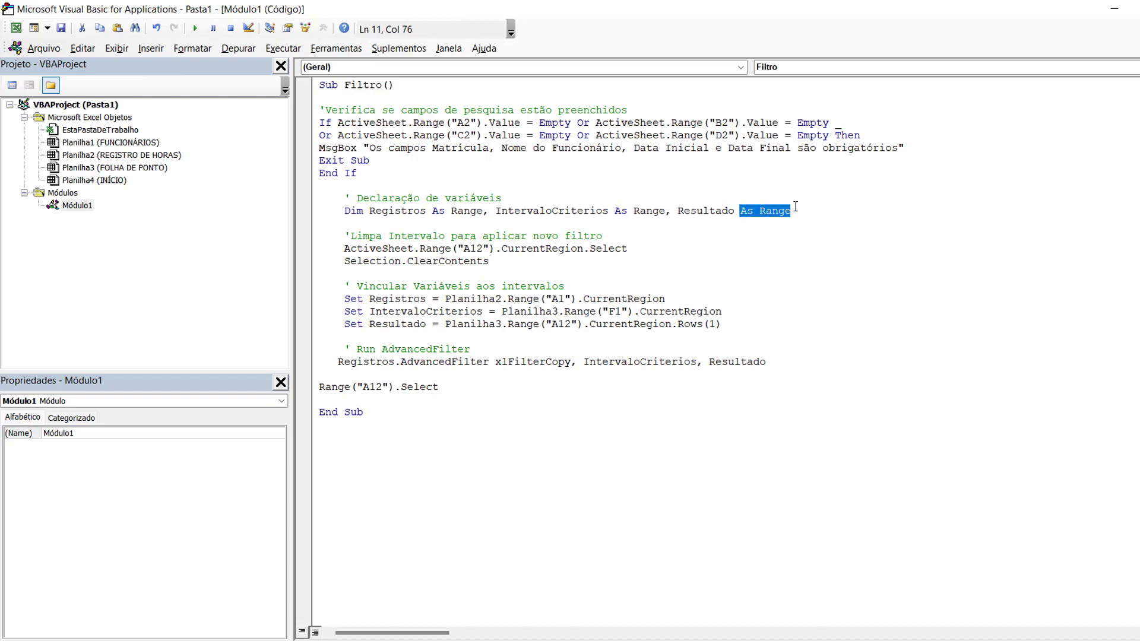
click(770, 262)
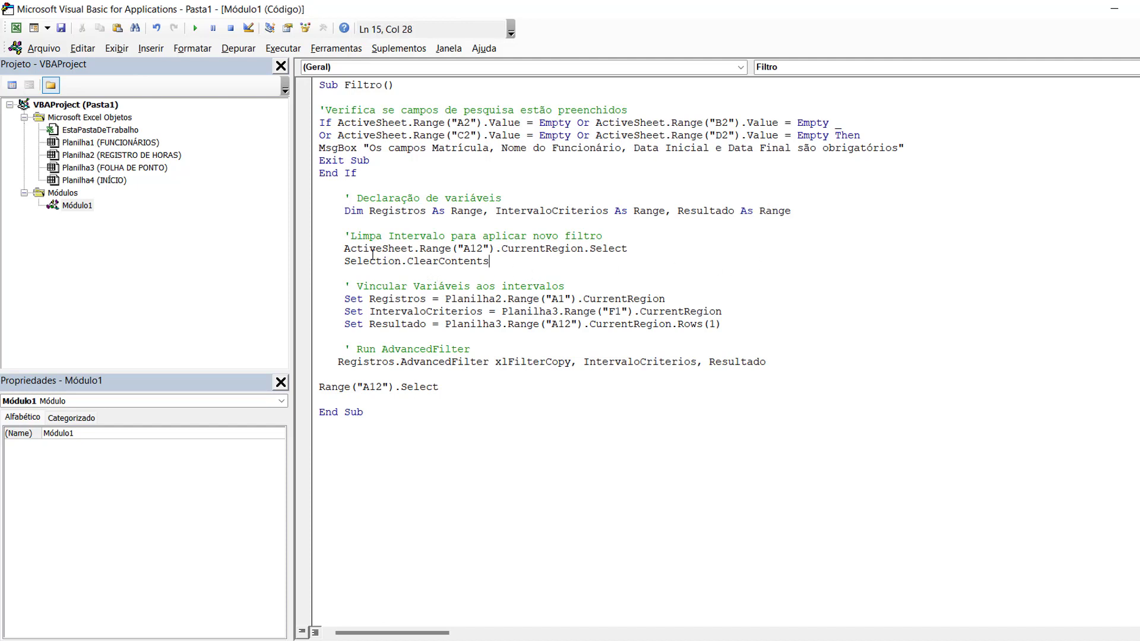
Step: Switch to the workbook and examine the results area starting at A12 that the macro's ClearContents lines target
mouse_move(266, 629)
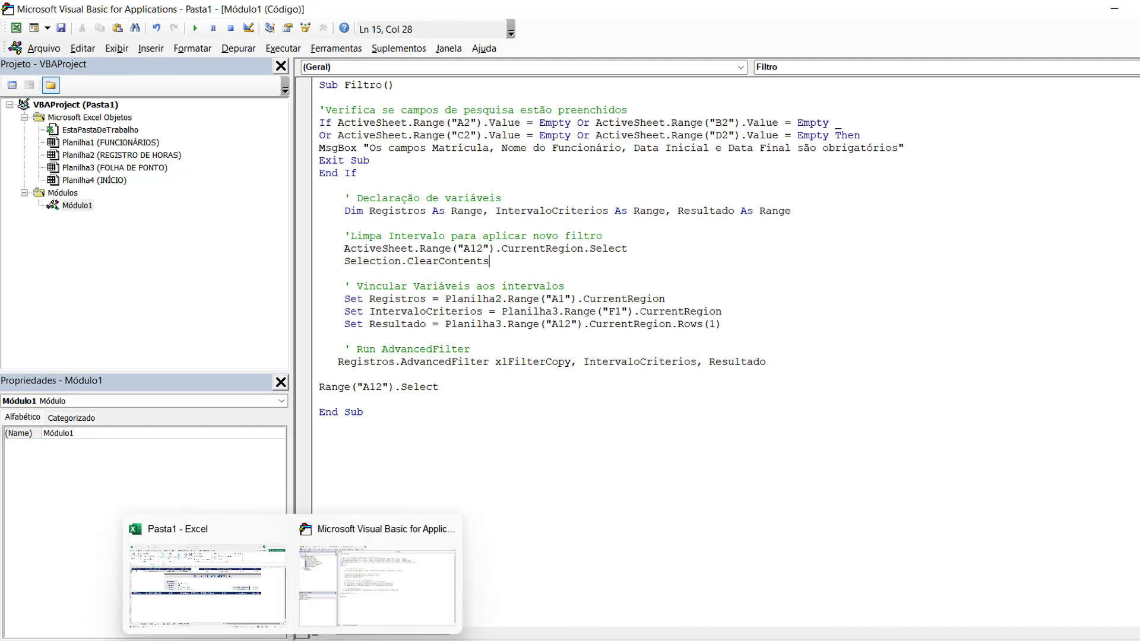
click(238, 589)
drag(60, 377, 926, 569)
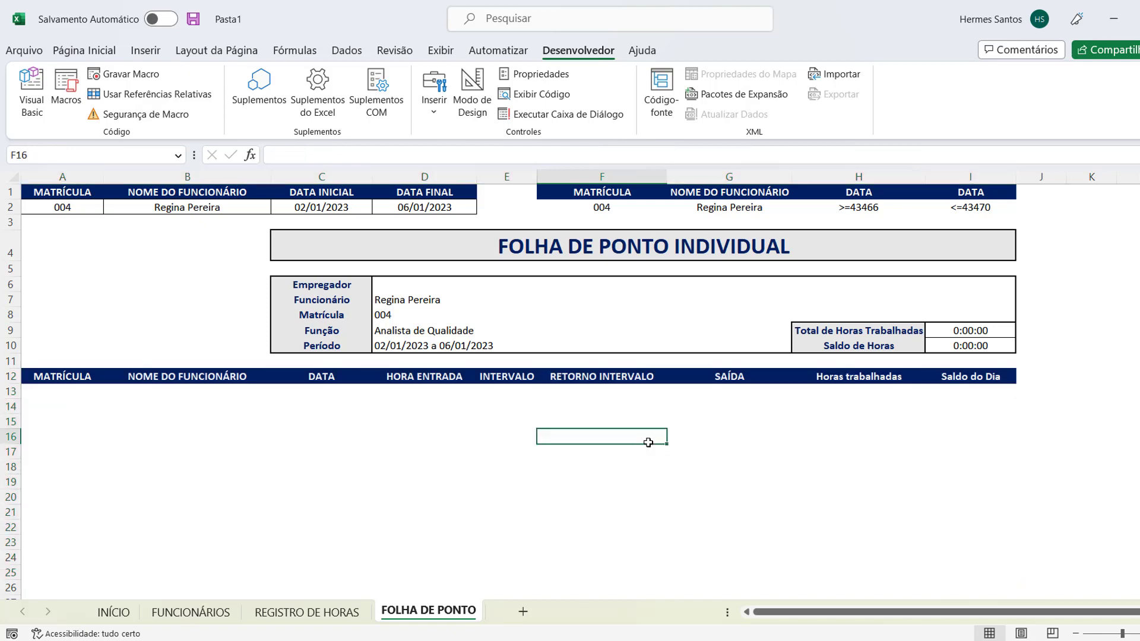
Step: Switch to the VBA editor and review the two lines that select the A12 current region and clear its contents
click(648, 440)
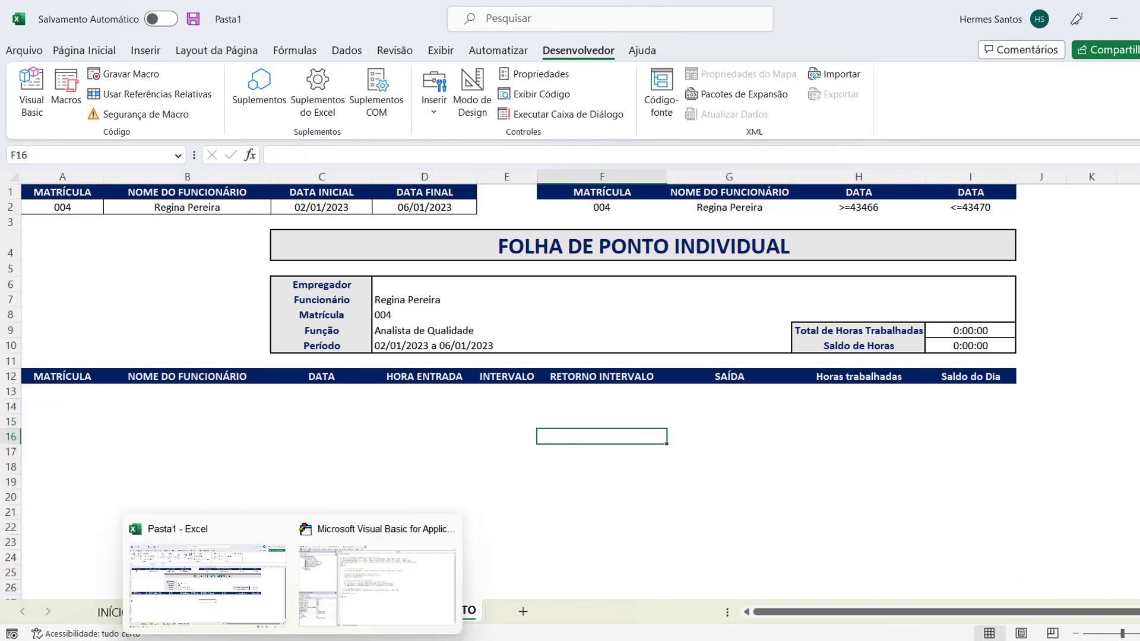
click(392, 564)
drag(345, 251, 629, 249)
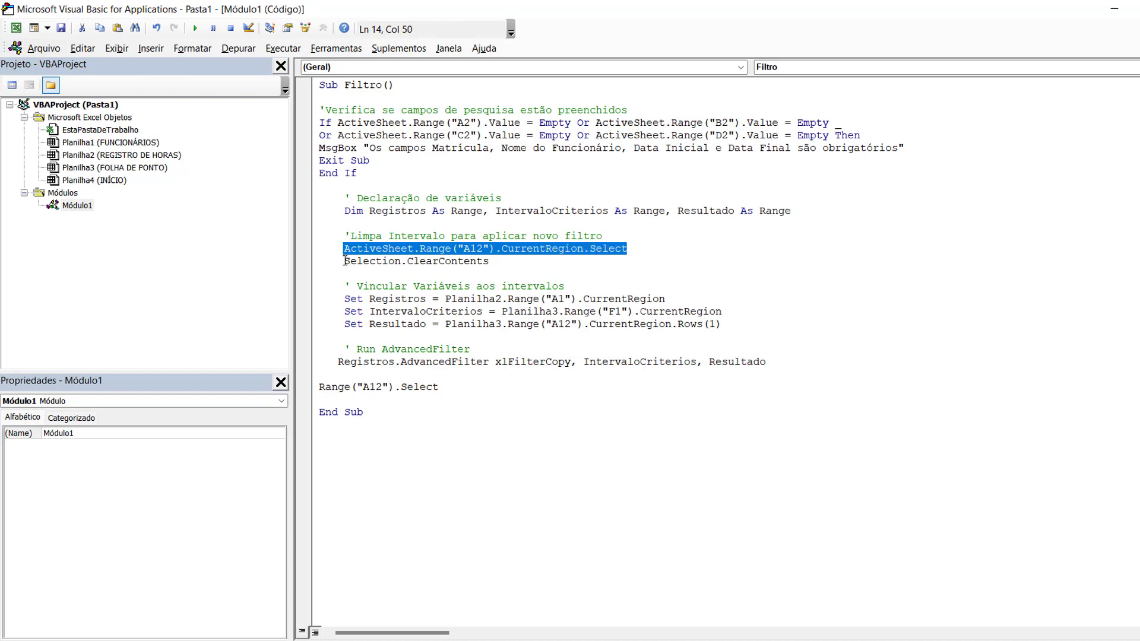
drag(345, 262, 490, 262)
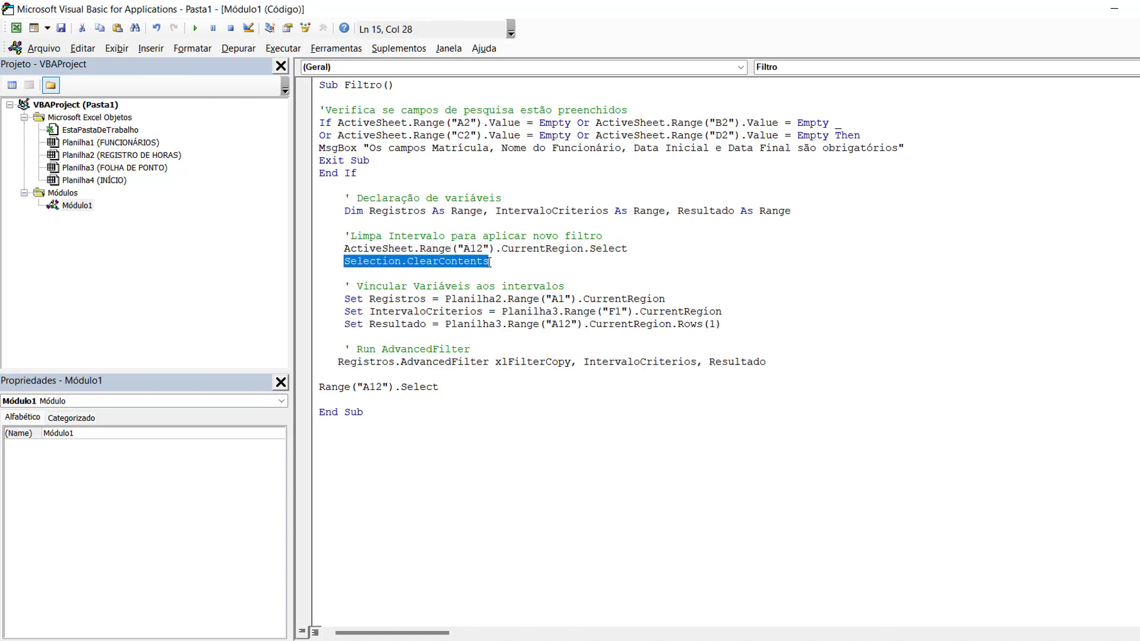
click(529, 260)
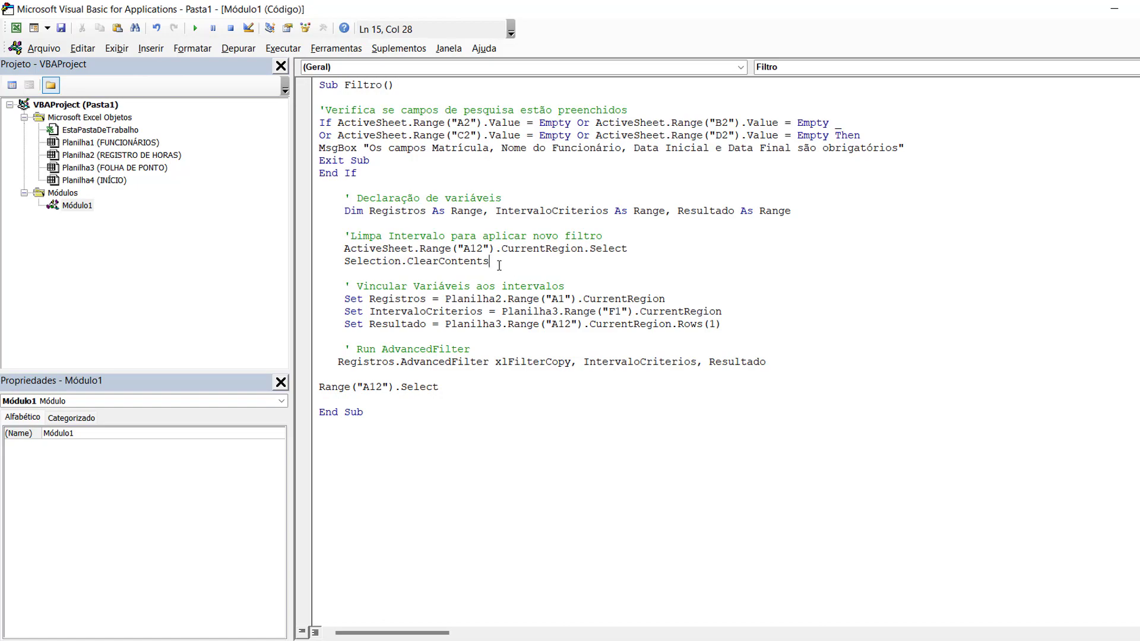
drag(498, 265, 350, 249)
Step: Switch to the workbook and select from the MATRÍCULA header in A12 across and down to illustrate the area the macro clears
mouse_move(285, 637)
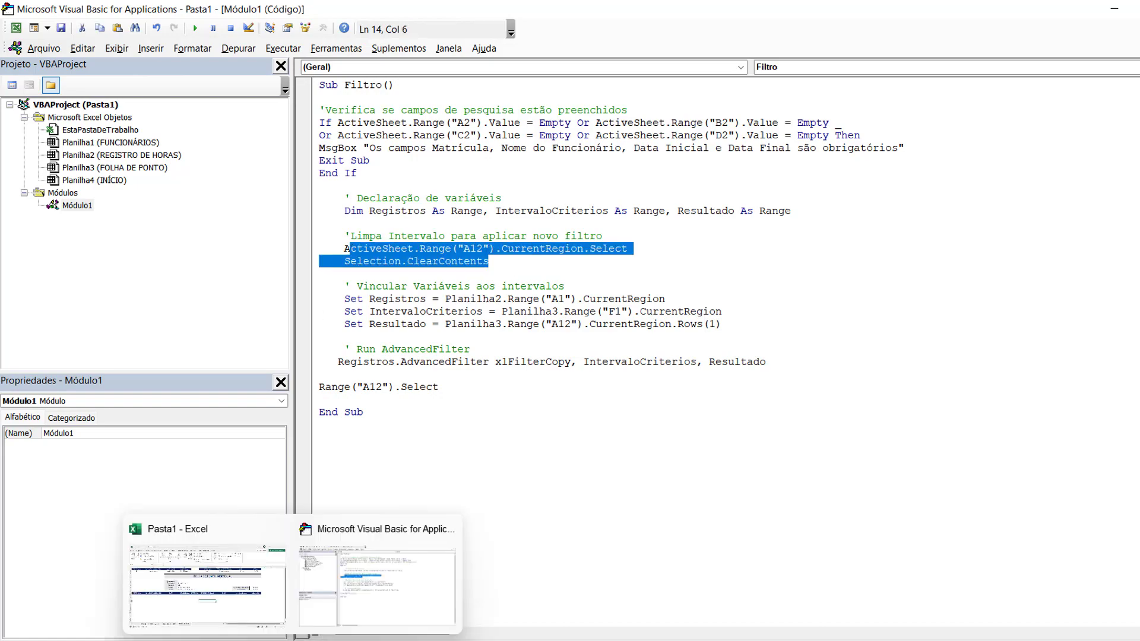
click(241, 609)
click(55, 377)
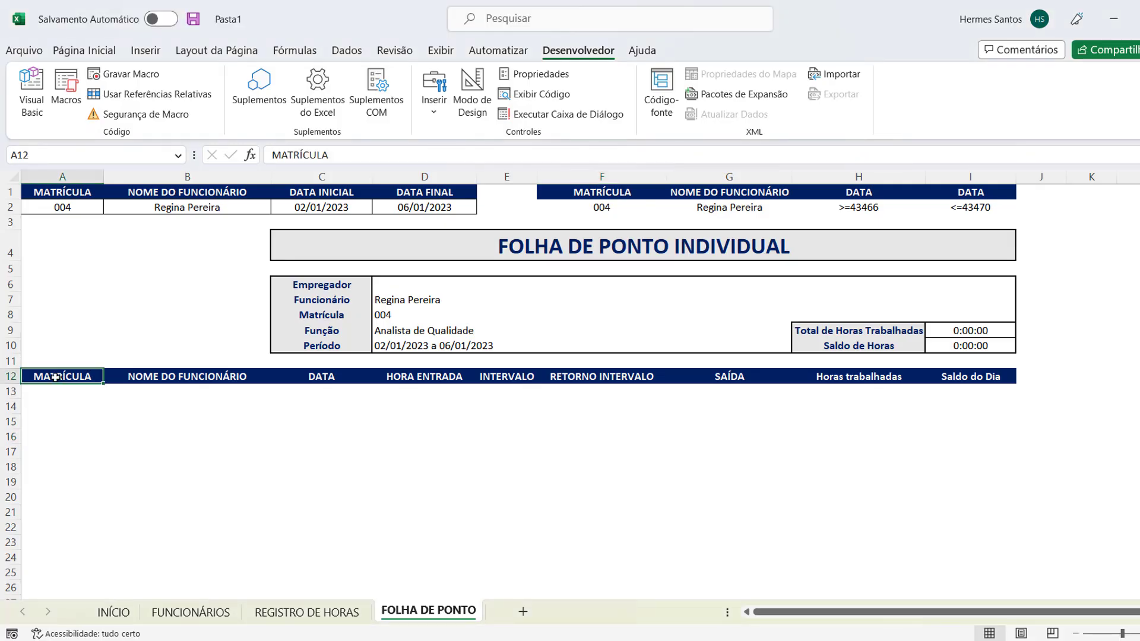
key(ctrl+shift+Right)
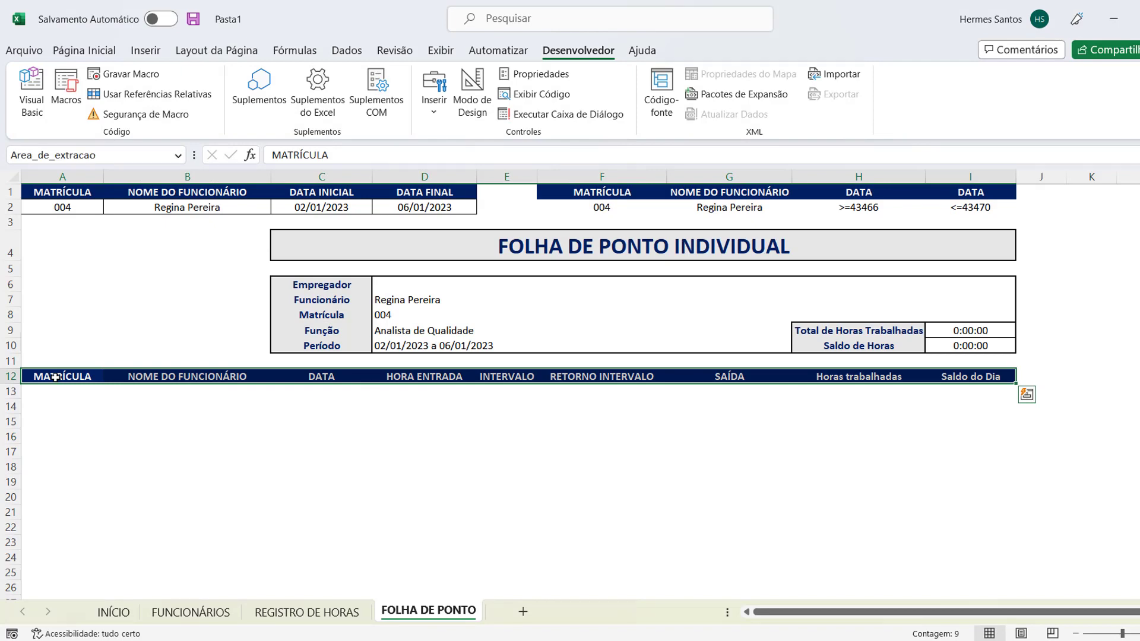
key(ctrl+shift+Down)
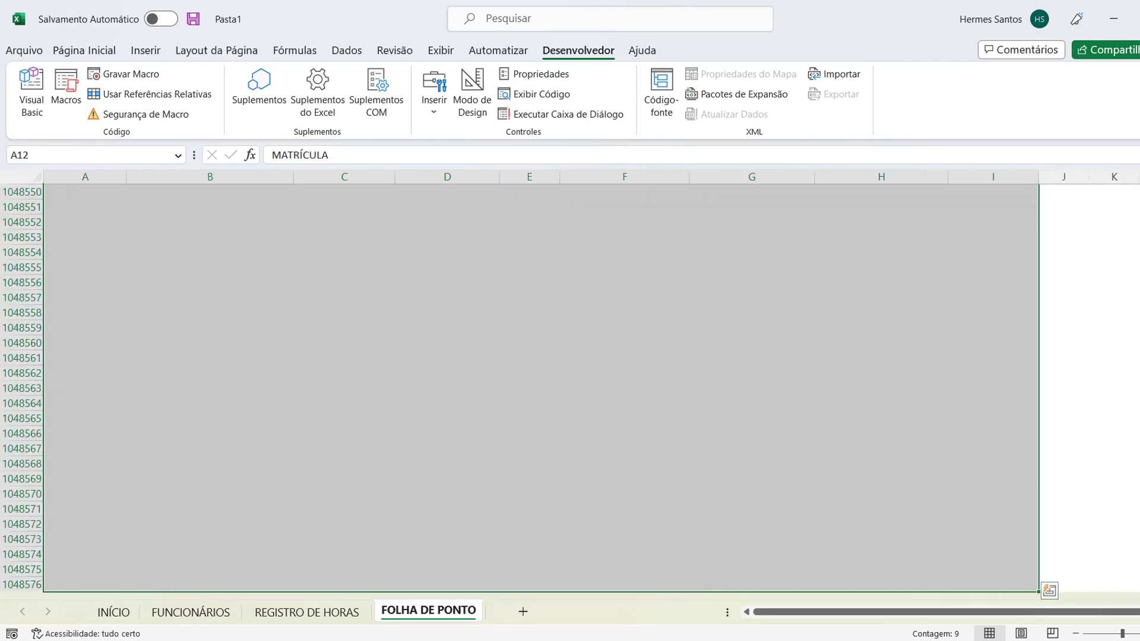
key(ctrl+BackSpace)
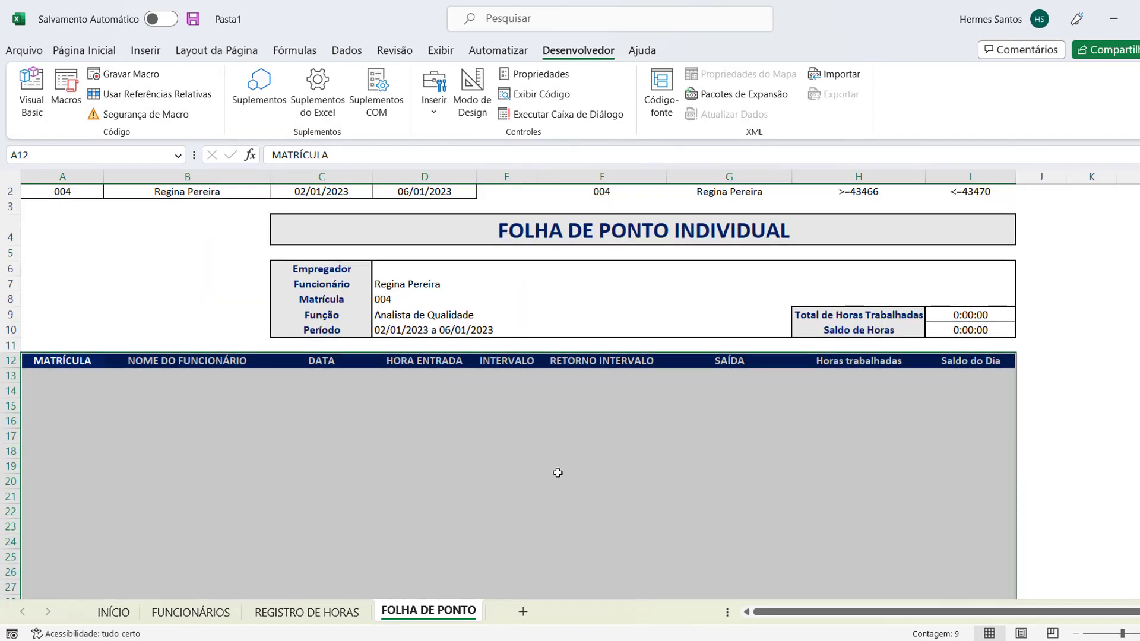
click(557, 470)
Step: Return to the VBA editor and review the Set Registros line, covering Planilha2, Range("A1") and CurrentRegion
mouse_move(321, 633)
click(332, 582)
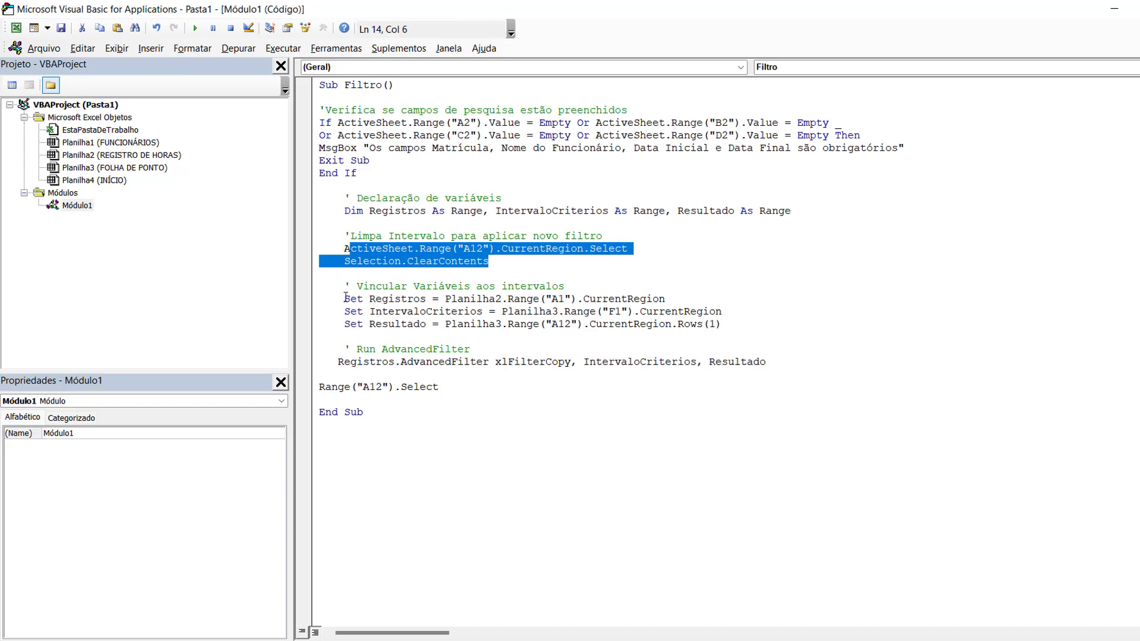
drag(345, 299, 503, 297)
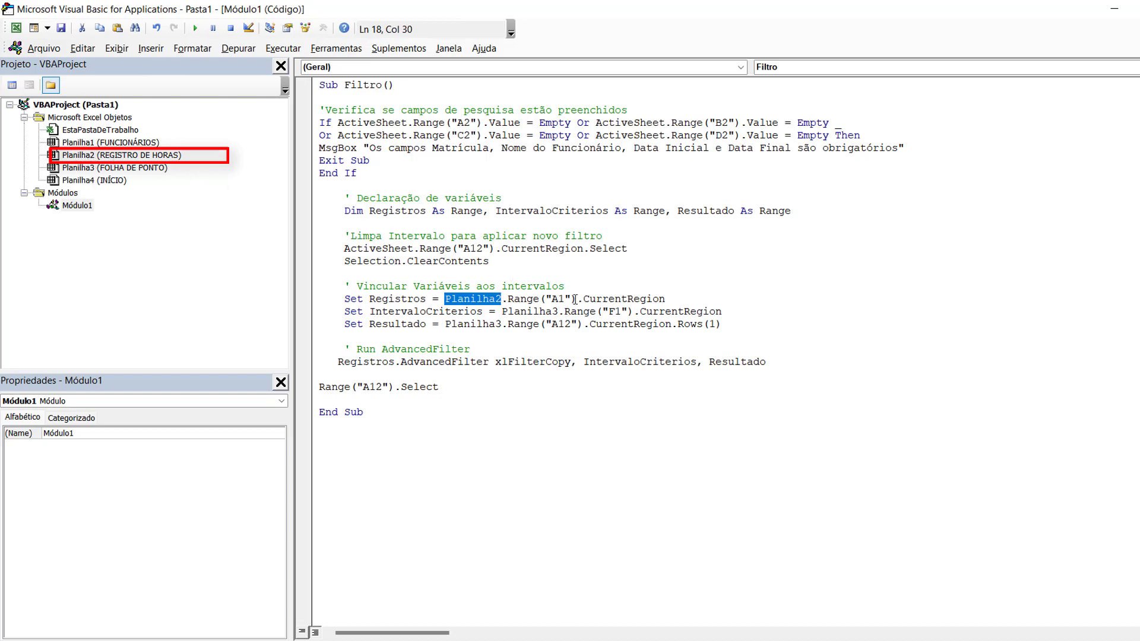
drag(583, 299, 680, 303)
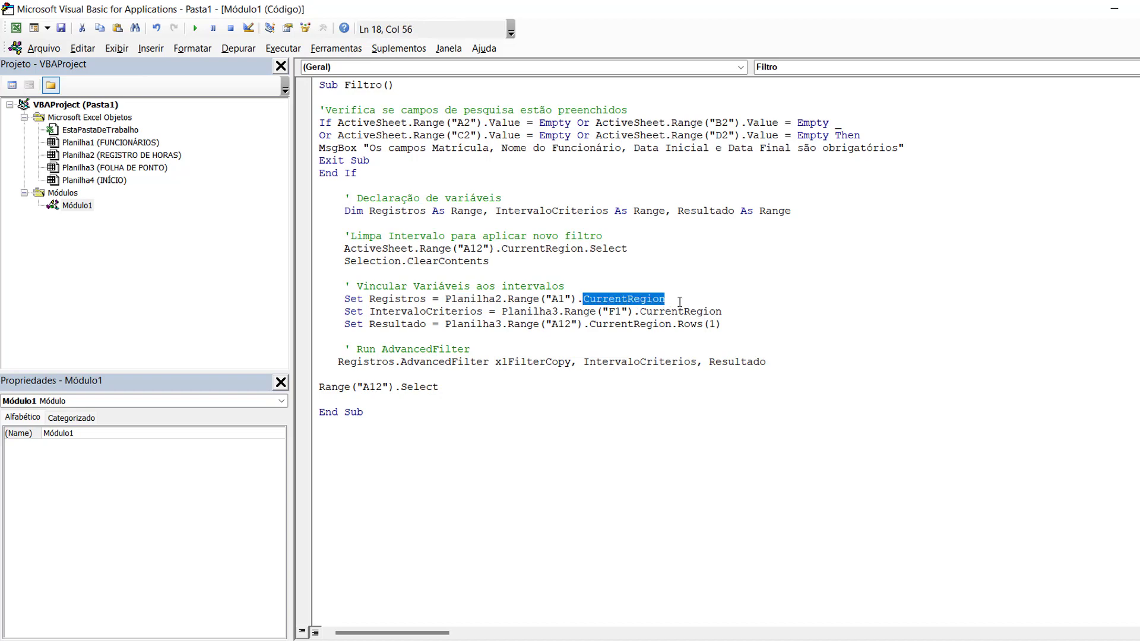
click(522, 336)
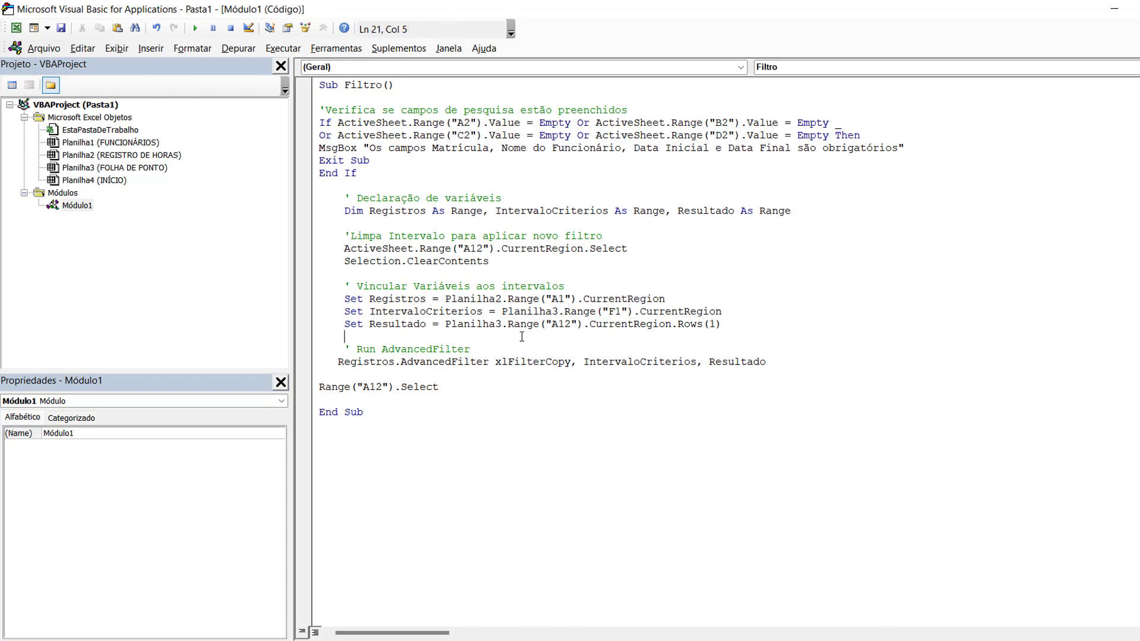
Step: Review the Set IntervaloCriterios line that links the variable to the Planilha3 current region at F1
click(347, 313)
drag(595, 313, 504, 310)
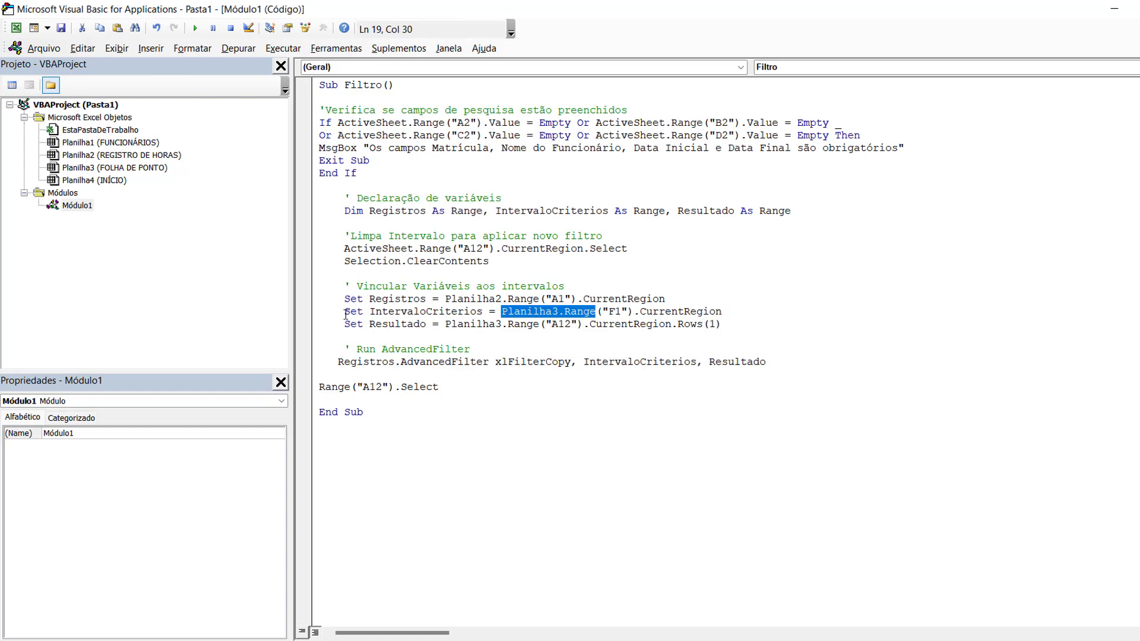
mouse_move(344, 313)
mouse_down()
mouse_move(433, 326)
mouse_move(473, 313)
mouse_move(729, 313)
mouse_up()
click(745, 326)
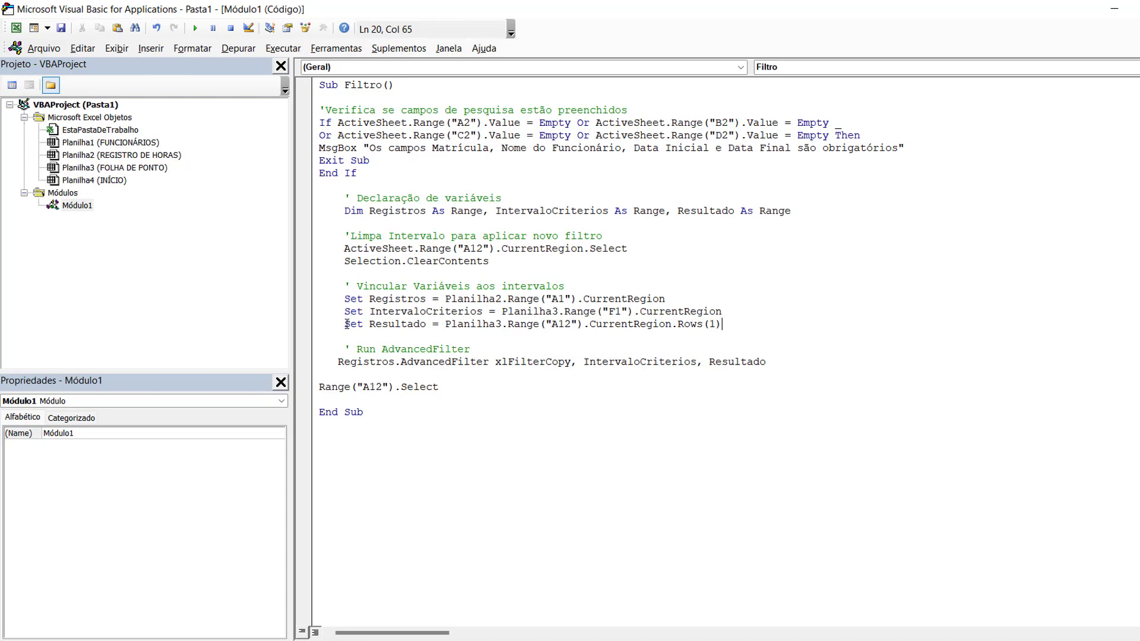
Step: Review the Set Resultado line, covering Planilha3, Range("A12") and the CurrentRegion.Rows(1) part
drag(347, 324, 426, 326)
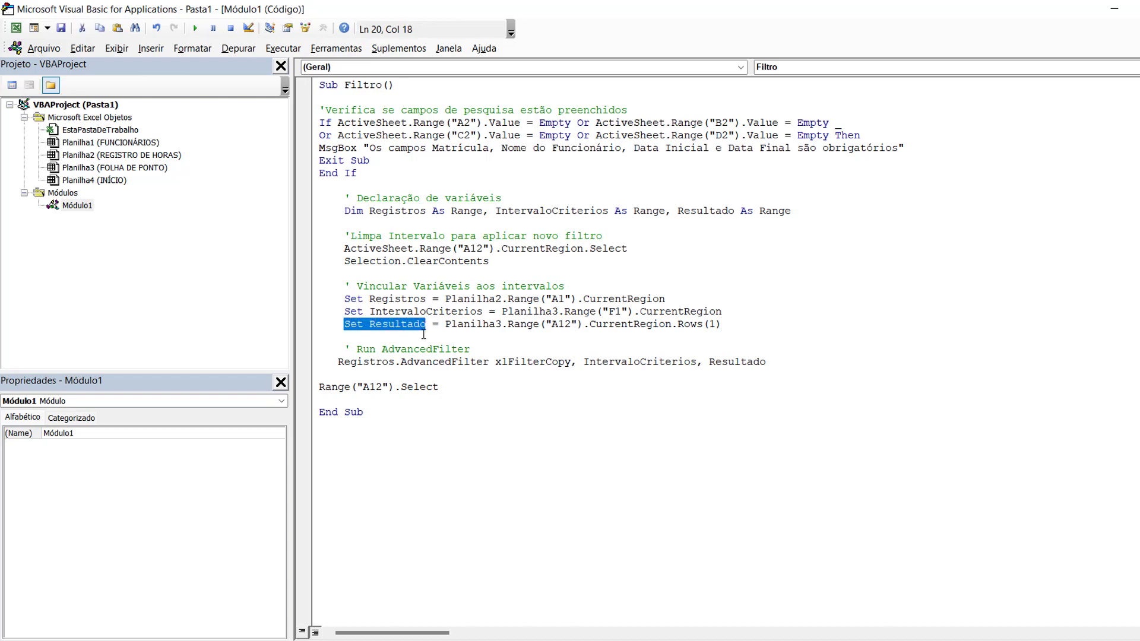
click(426, 336)
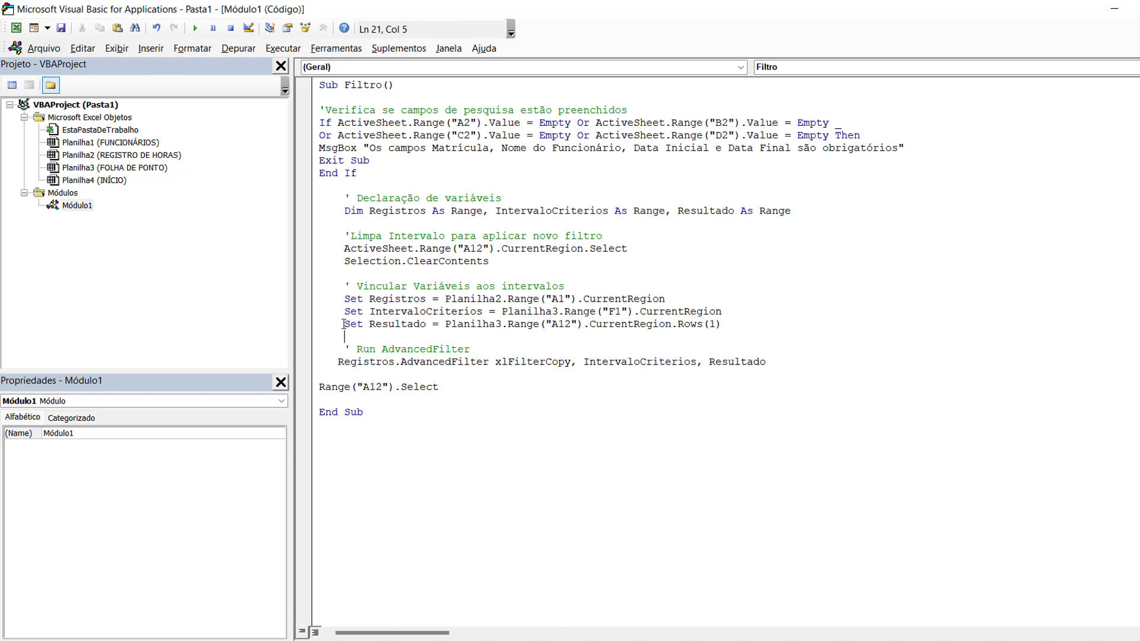
drag(343, 324, 746, 325)
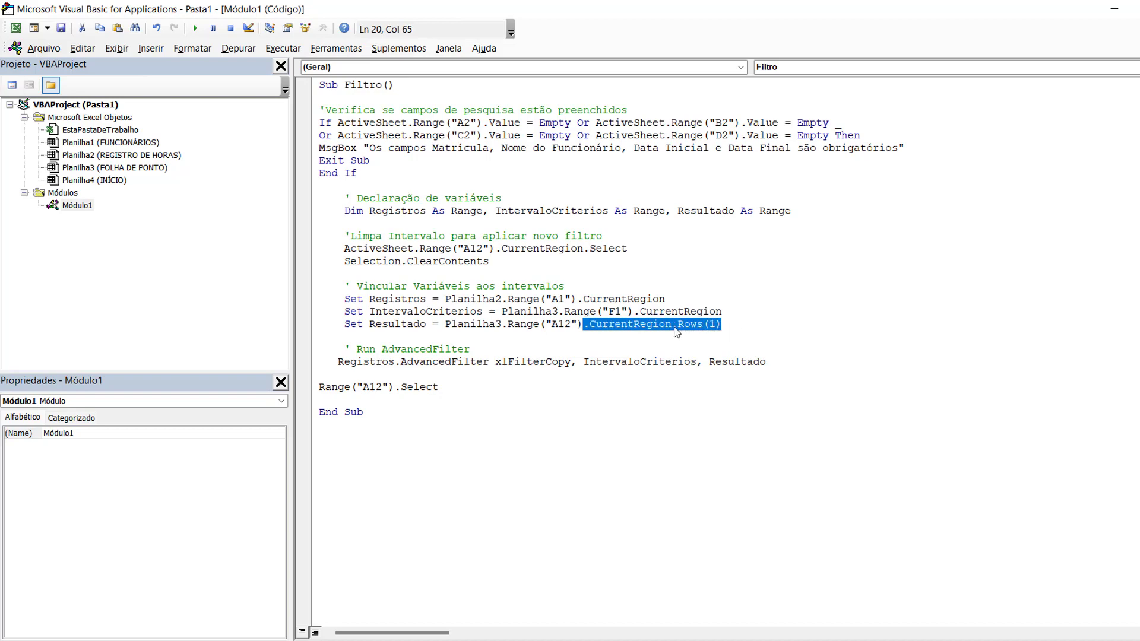
click(673, 325)
drag(683, 325, 745, 323)
click(745, 323)
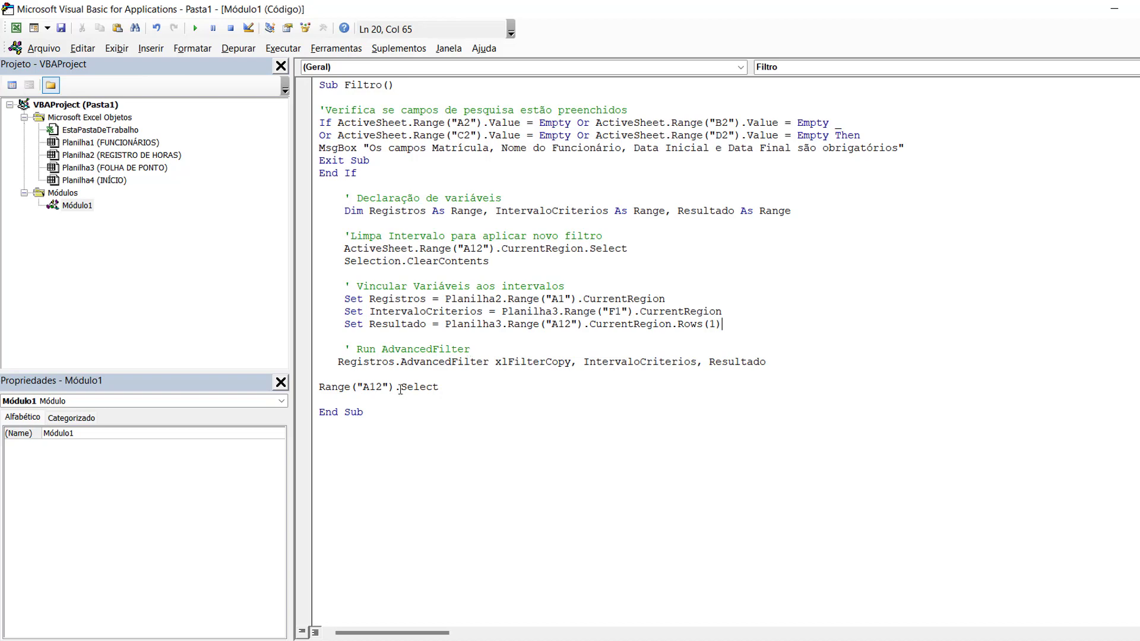
Step: Review the Registros.AdvancedFilter line with its xlFilterCopy arguments and the closing Range("A12").Select line
drag(338, 363, 768, 363)
click(677, 409)
drag(440, 386, 319, 387)
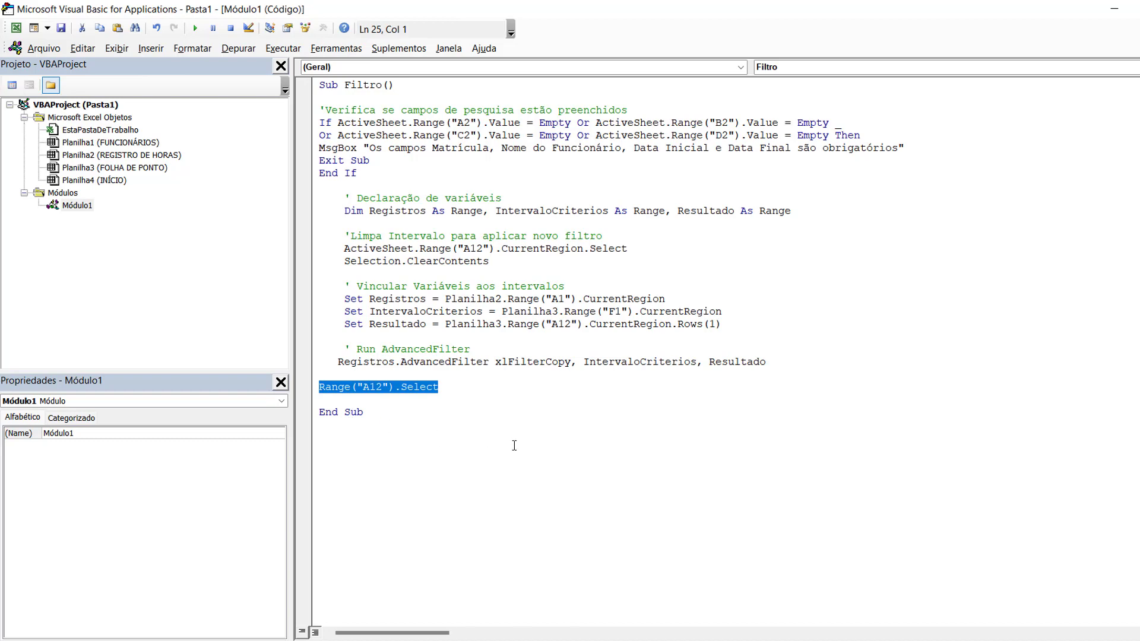
drag(462, 386, 316, 382)
click(484, 386)
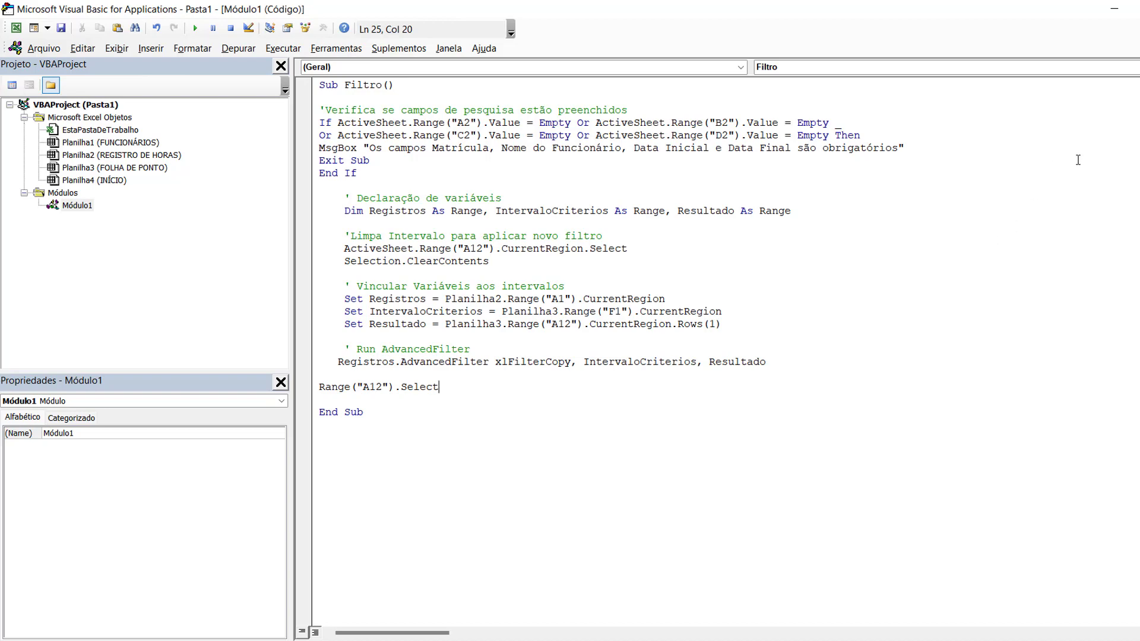
Step: Return to the workbook, insert a form-control button beside the sheet title over columns J and K, and assign the Filtro macro
click(1116, 11)
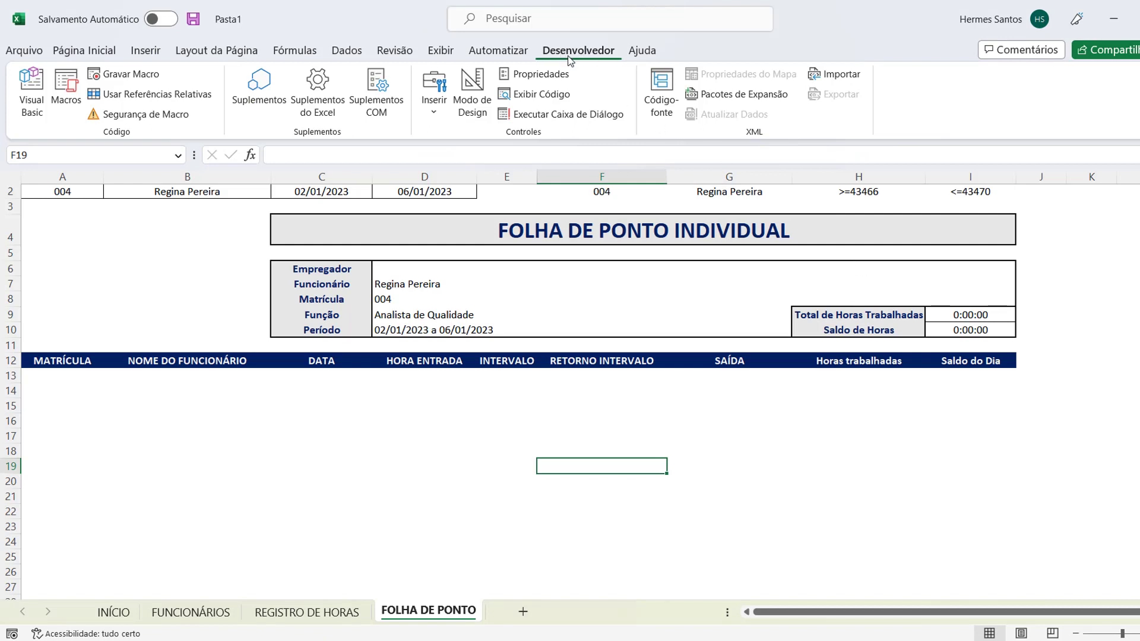
click(435, 111)
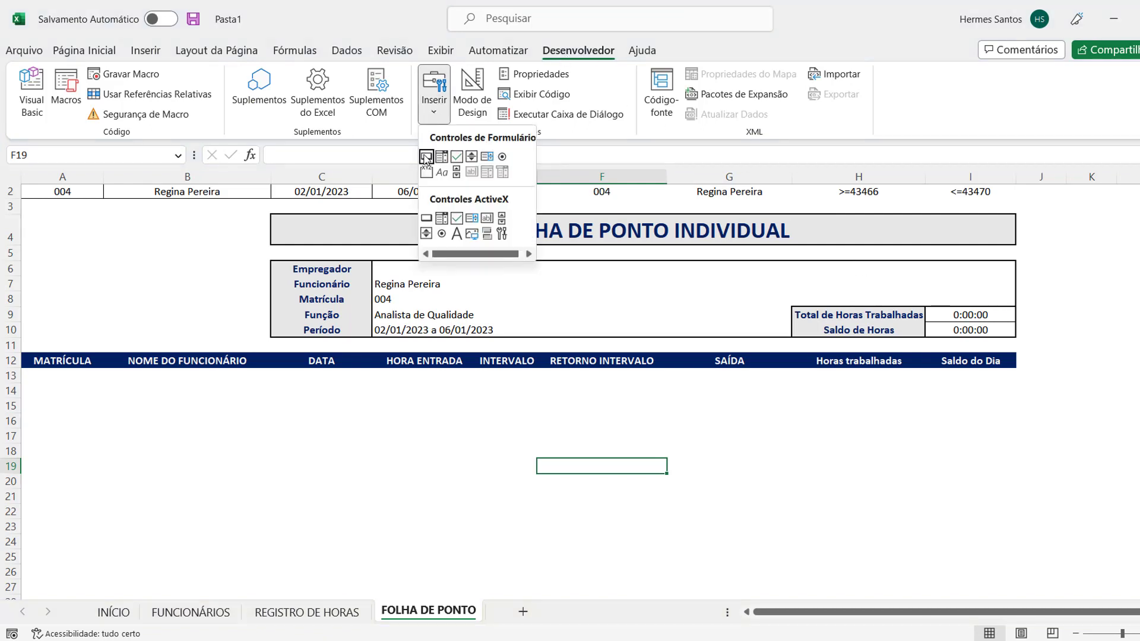
click(426, 157)
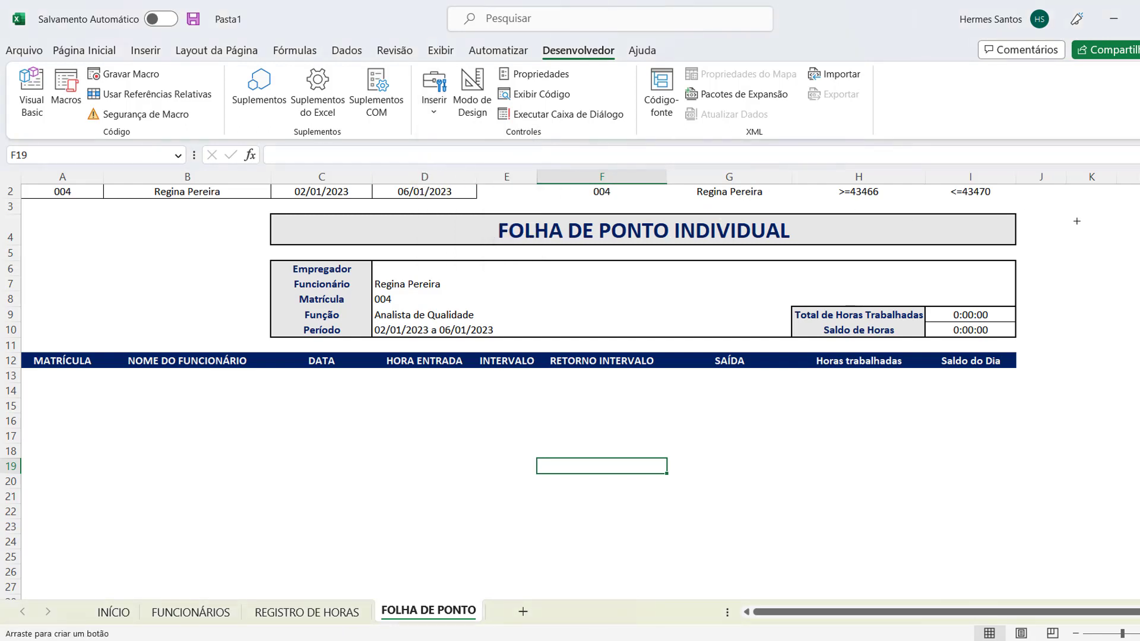
drag(1124, 236, 1016, 208)
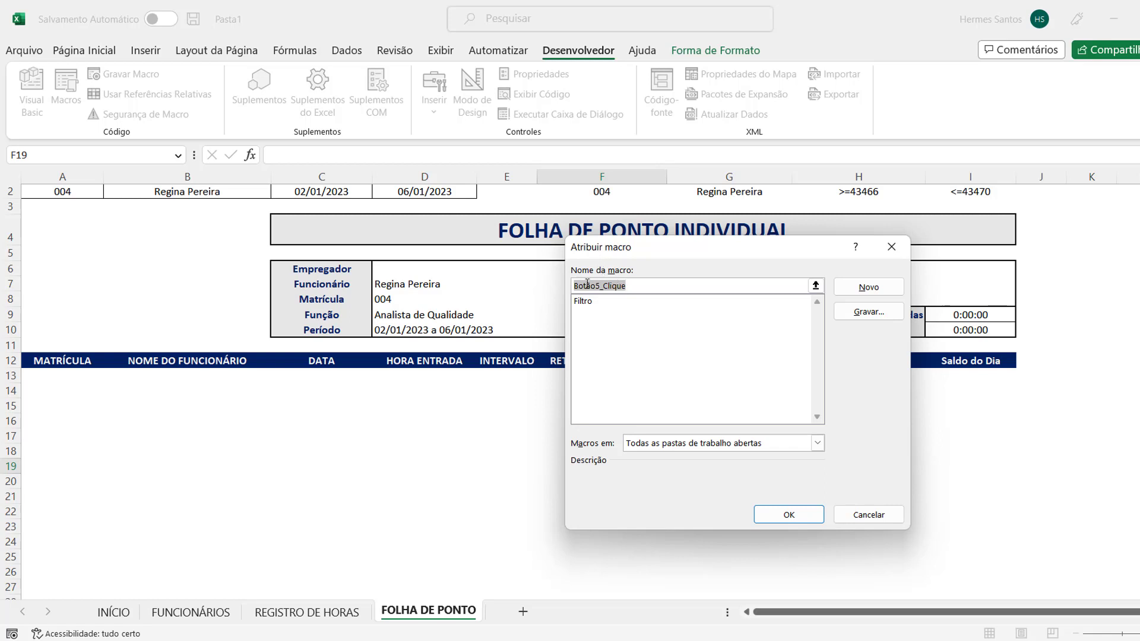
click(585, 301)
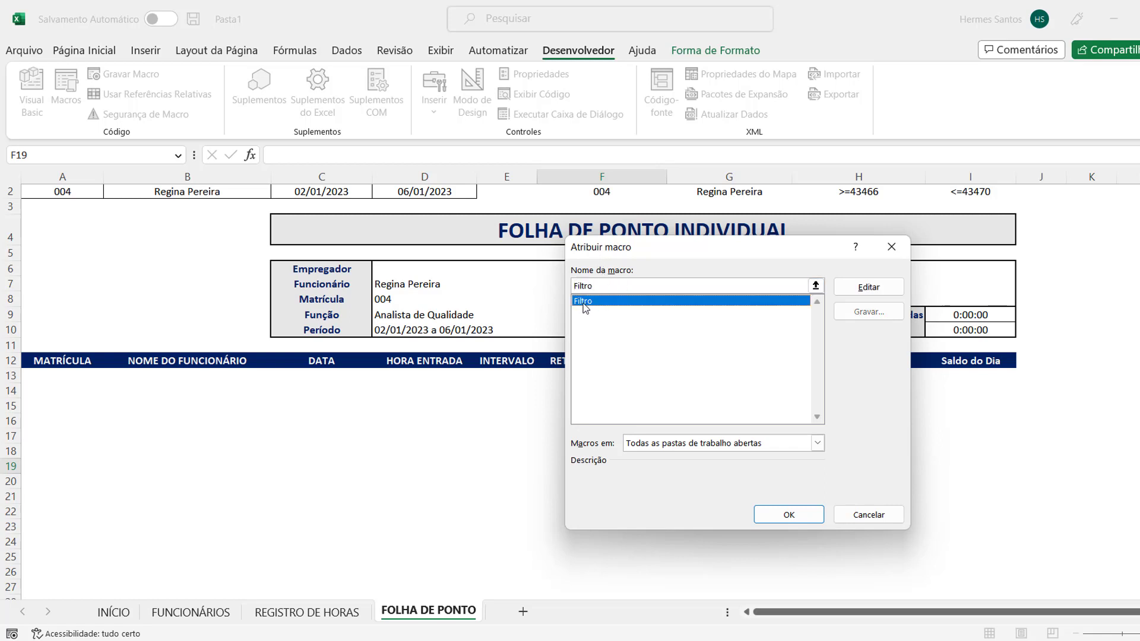
click(787, 512)
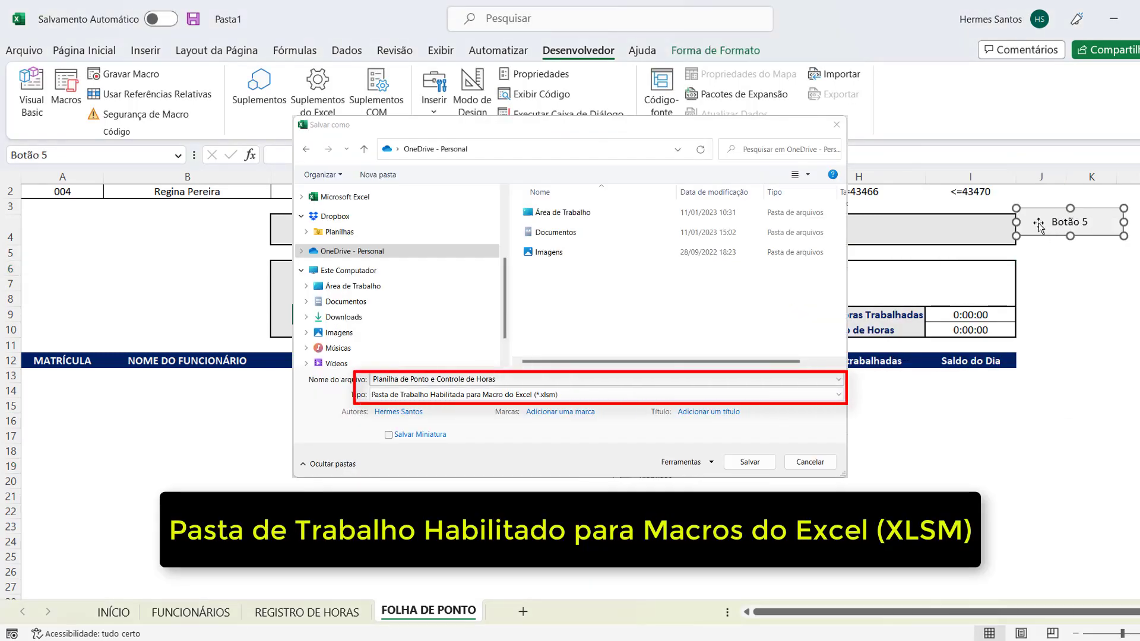
Step: Move the new button slightly up beside the title and change its label to PESQUISAR
drag(1039, 225, 1047, 208)
click(1086, 284)
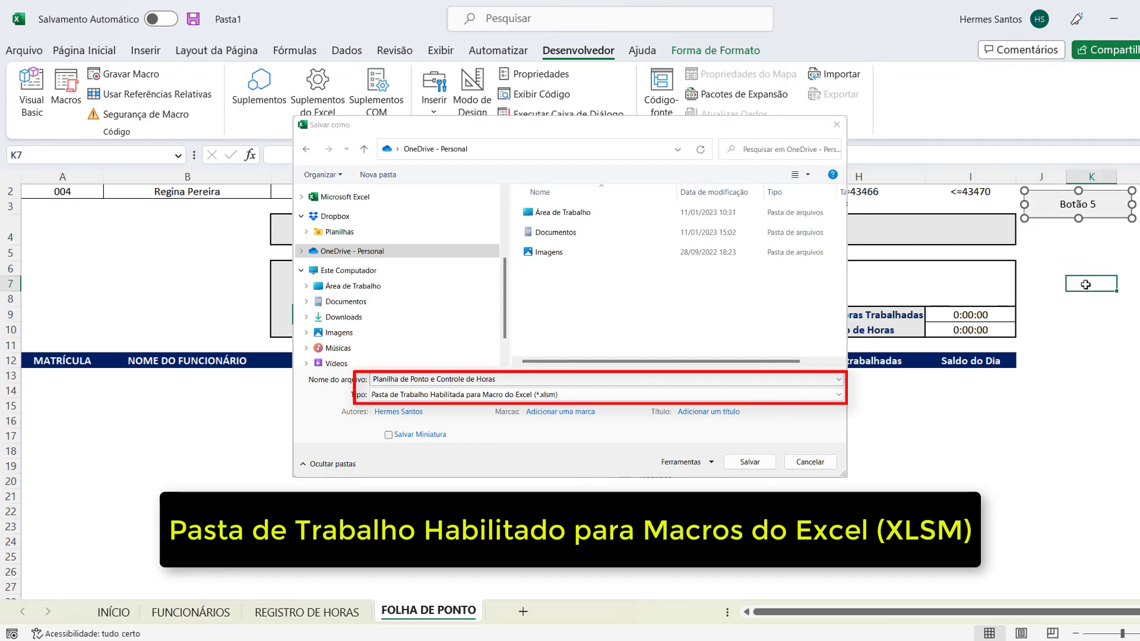
right_click(1059, 206)
key(Escape)
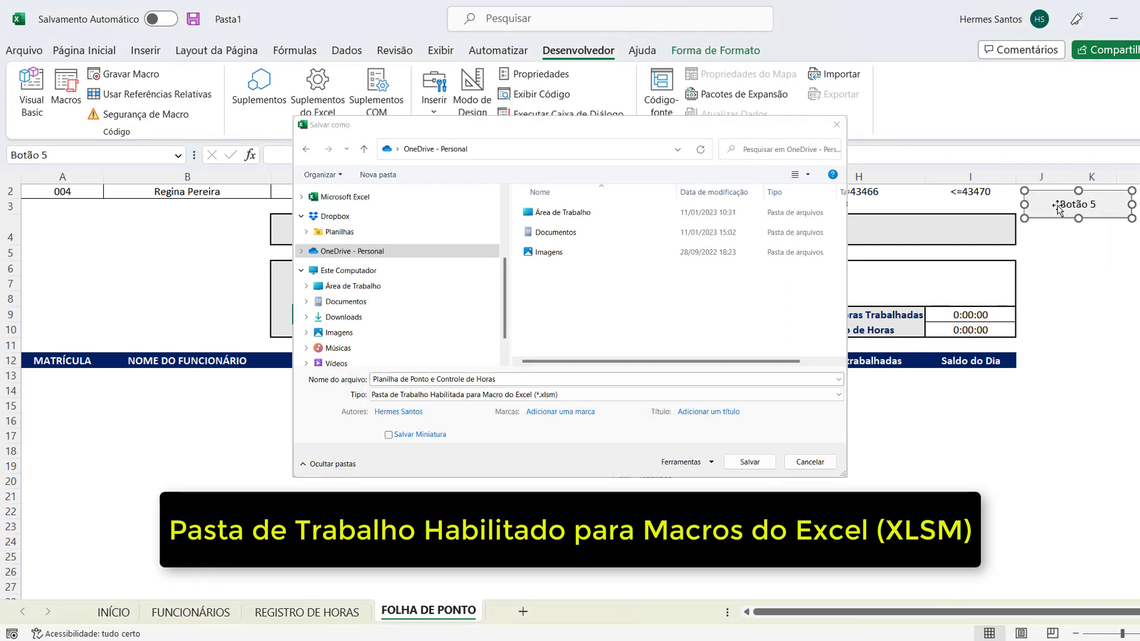
click(1063, 205)
drag(1060, 205, 1104, 206)
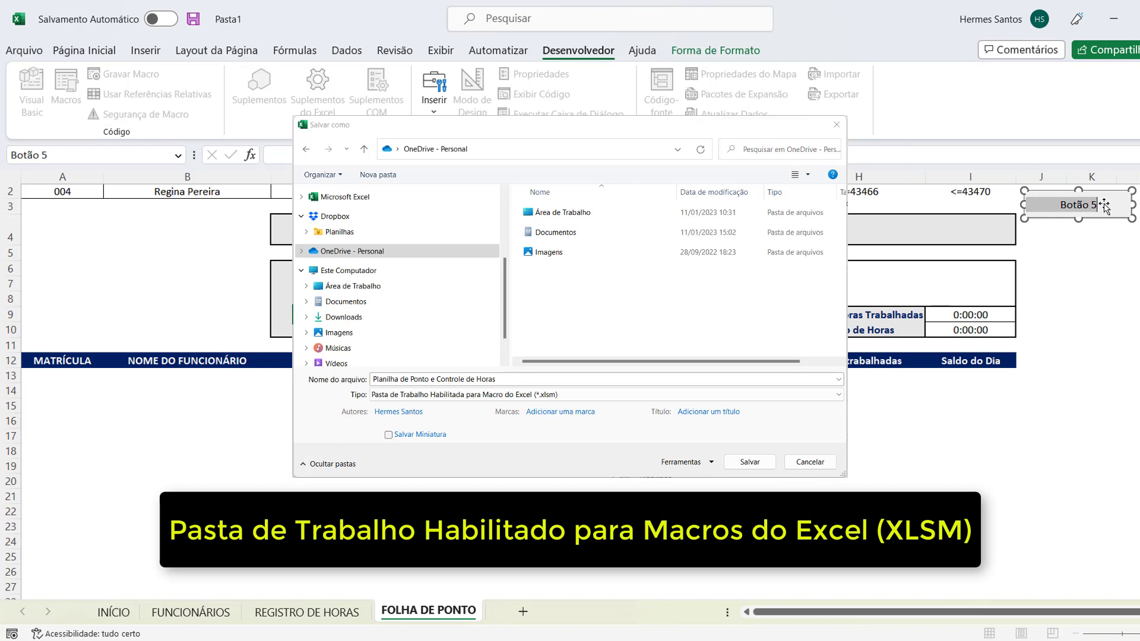
text(F)
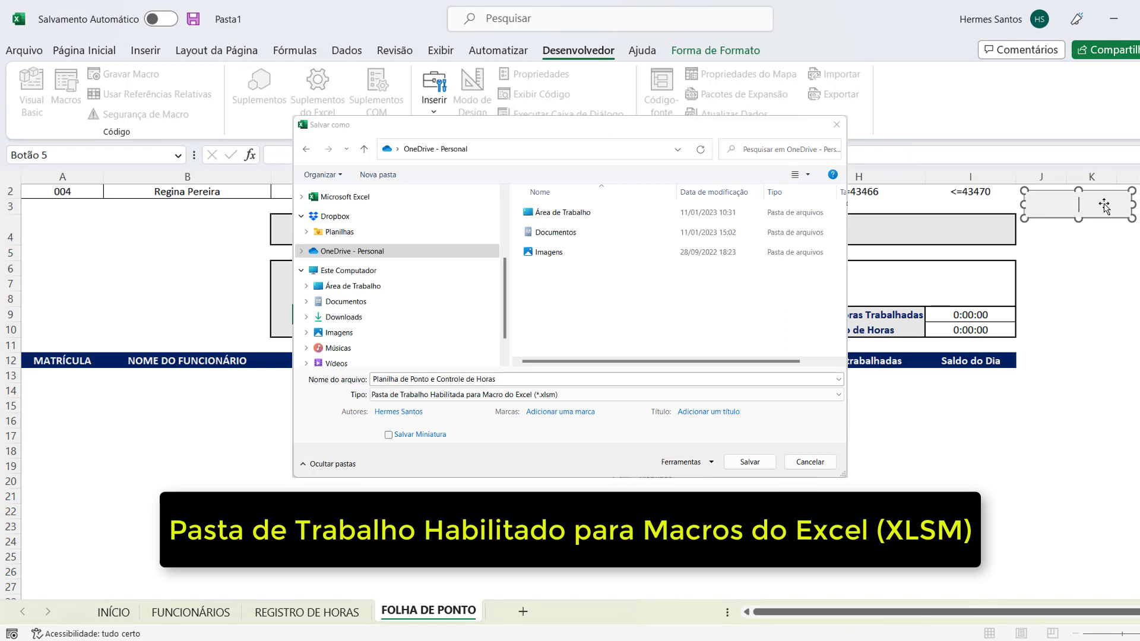
text(ESQUISAR)
click(1133, 283)
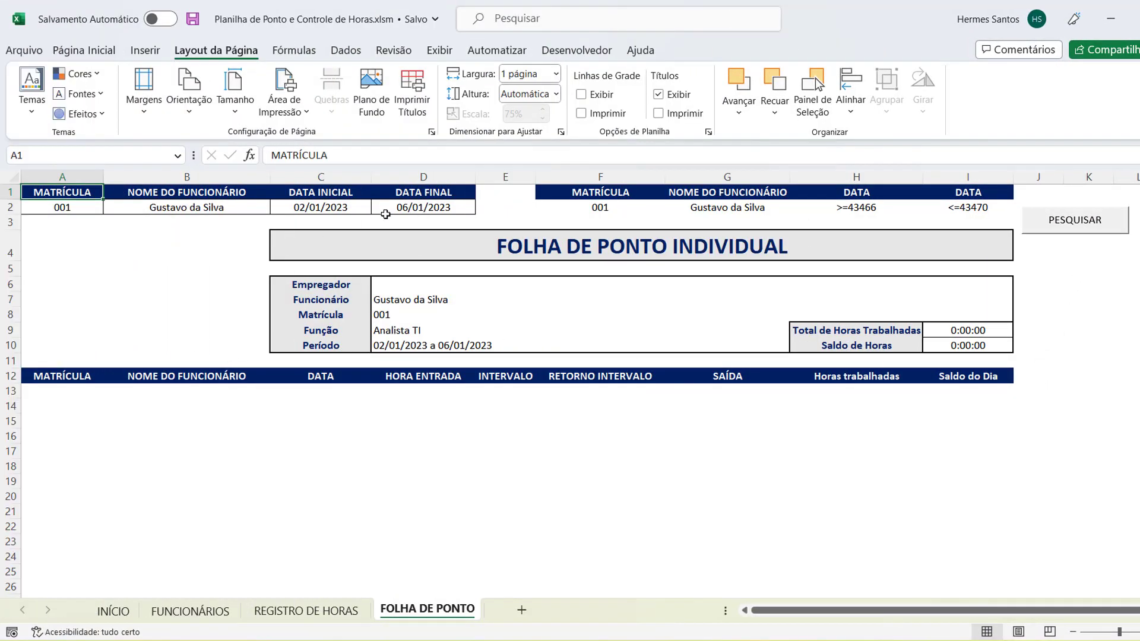
Step: Clear the DATA FINAL value in D2 and run the PESQUISAR button to test the required-fields check
click(418, 211)
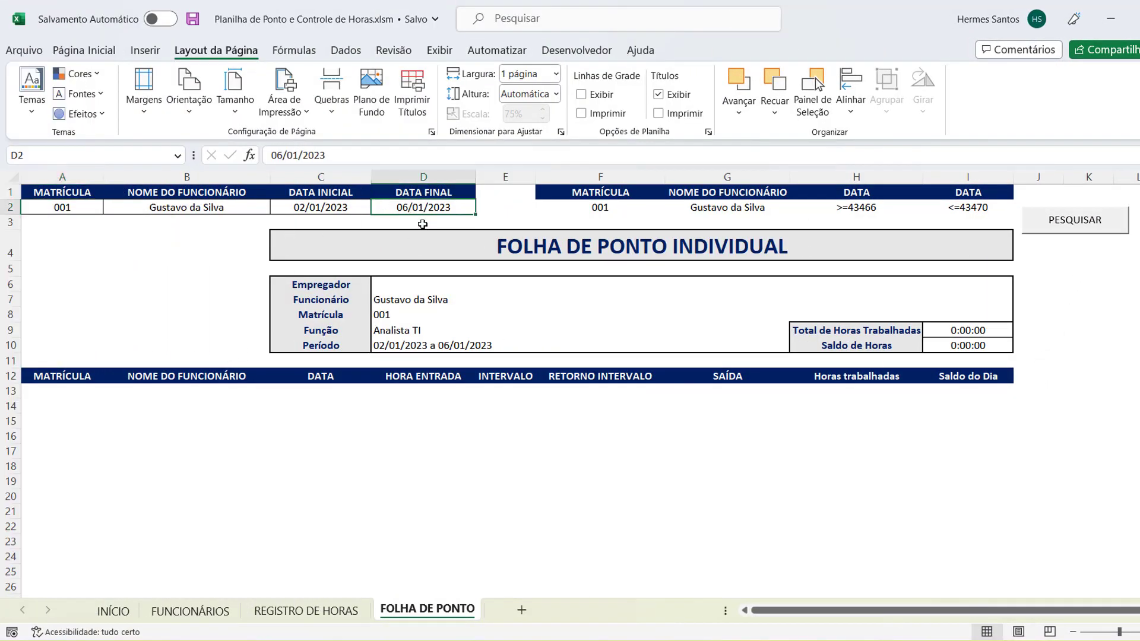
key(Delete)
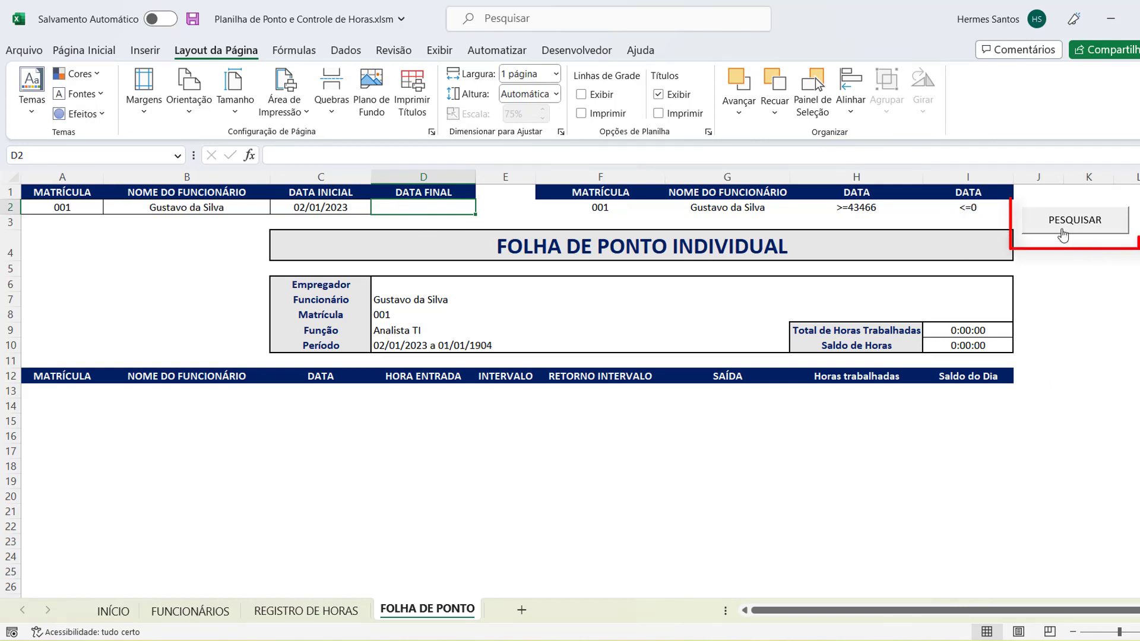
click(1063, 234)
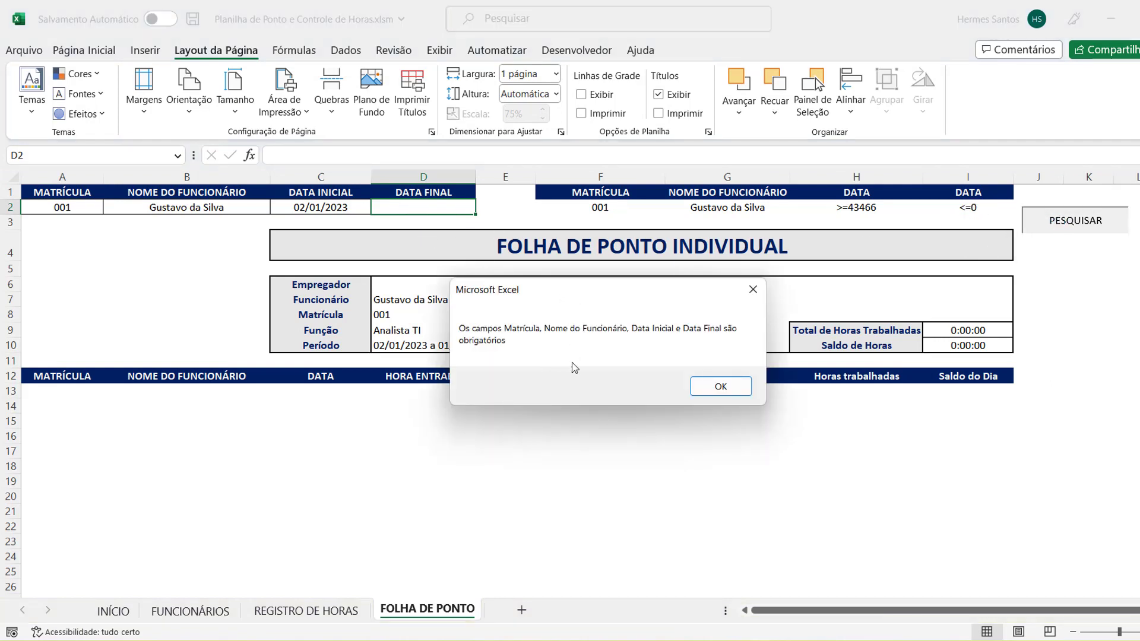
Step: Dismiss the required-fields message, restore DATA FINAL 06/01/2023 in D2, and run the PESQUISAR search
click(720, 388)
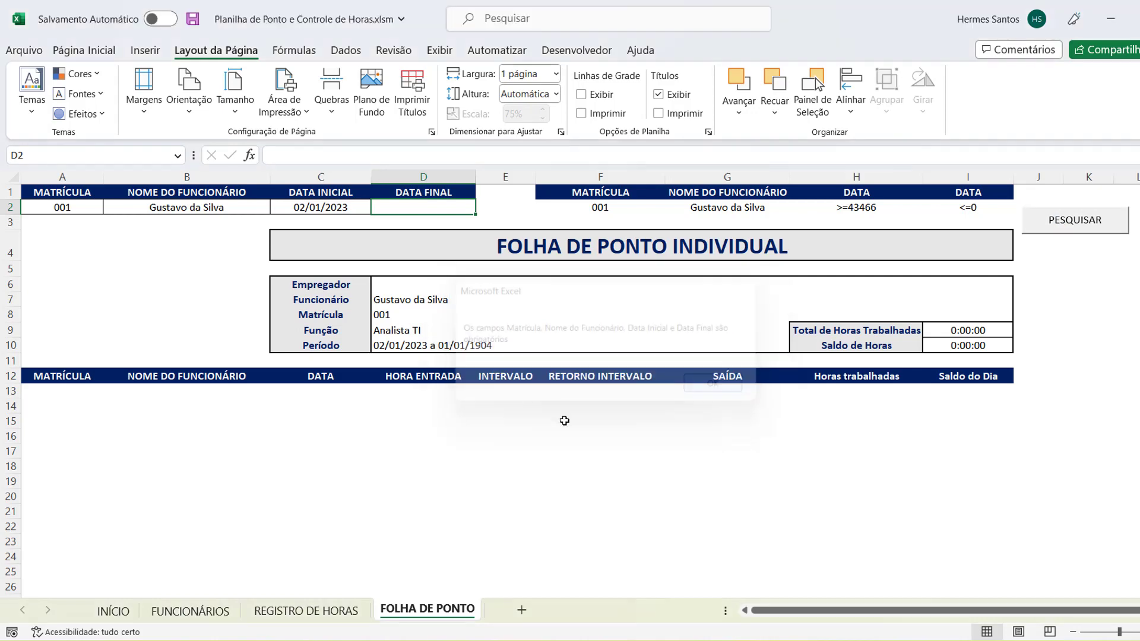
key(ctrl+z)
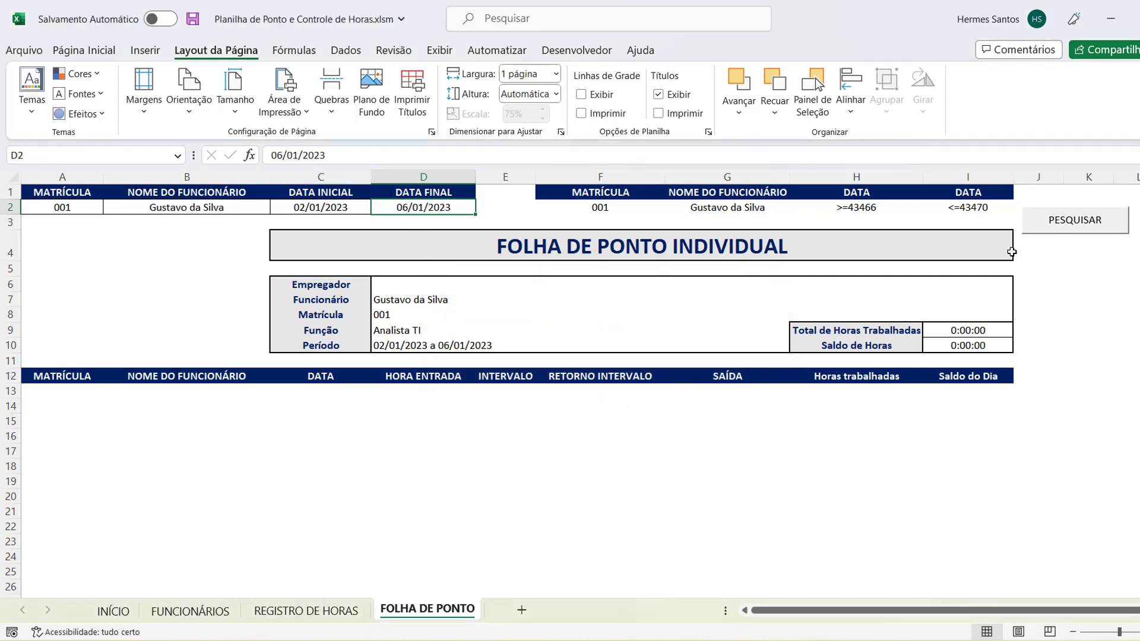
click(1052, 231)
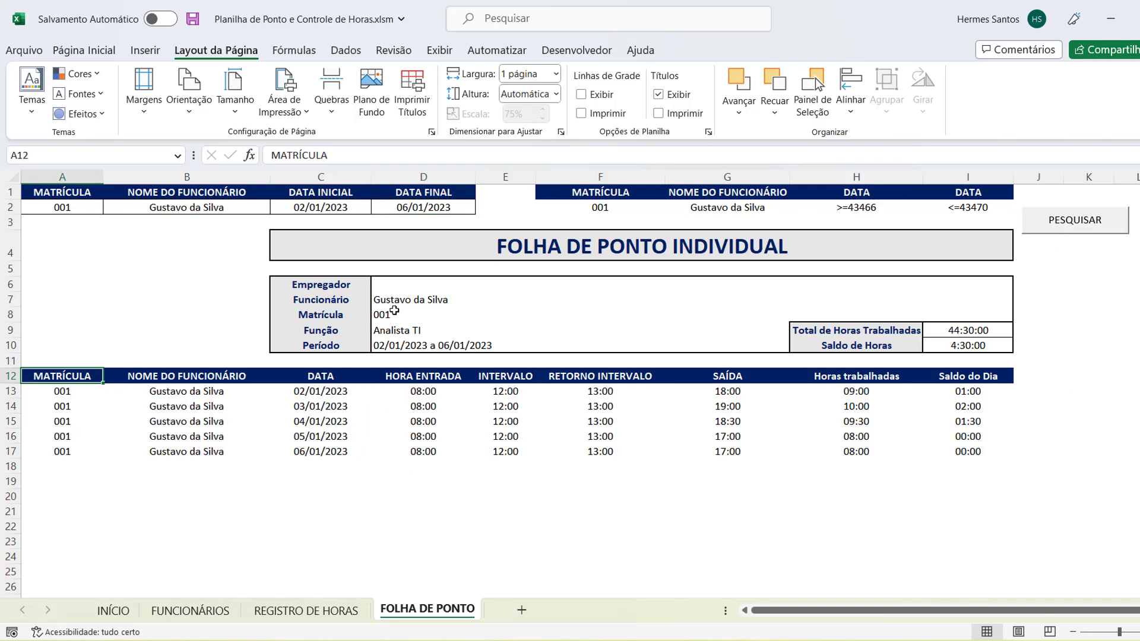
click(89, 207)
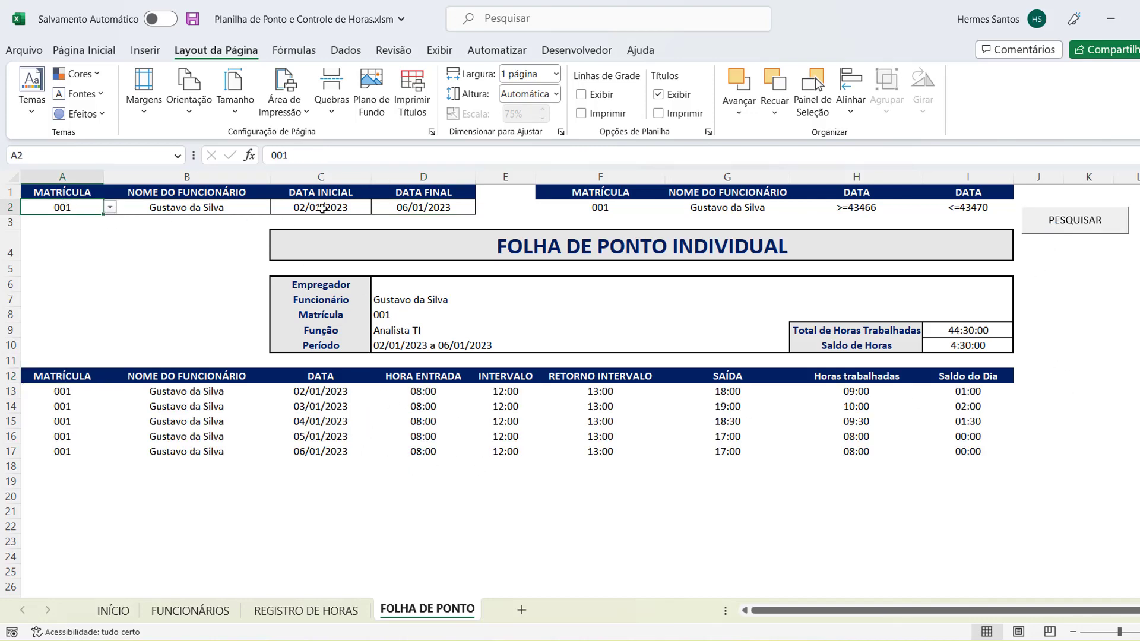
drag(324, 210, 415, 210)
click(514, 497)
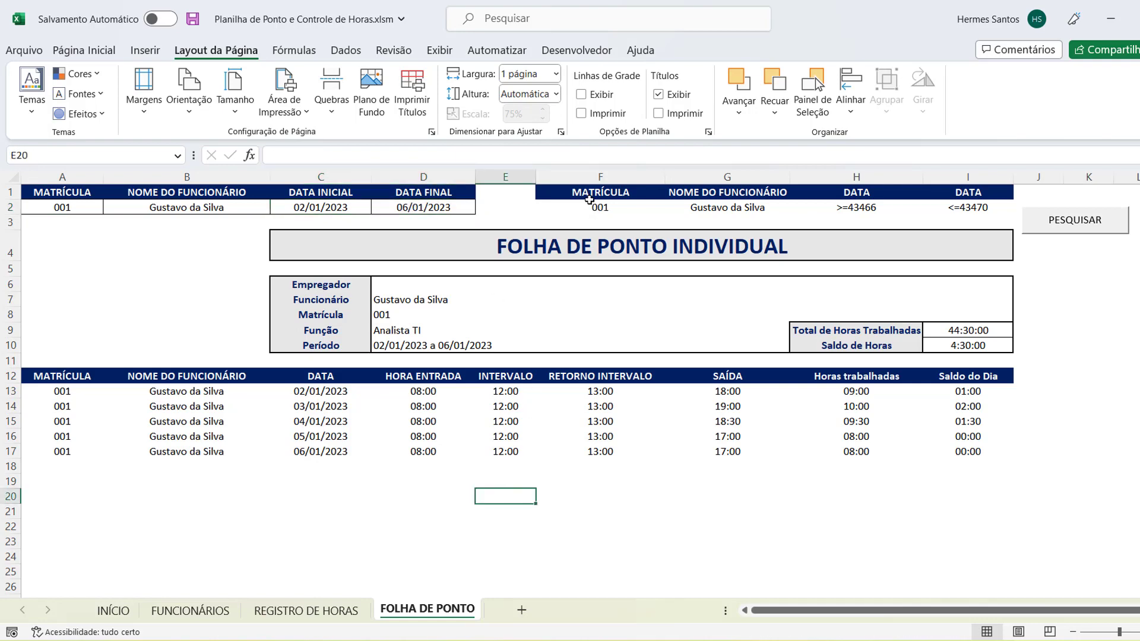
Step: Hide the criteria range F1:I2 by giving it a white font colour and removing its fill
drag(585, 191, 964, 212)
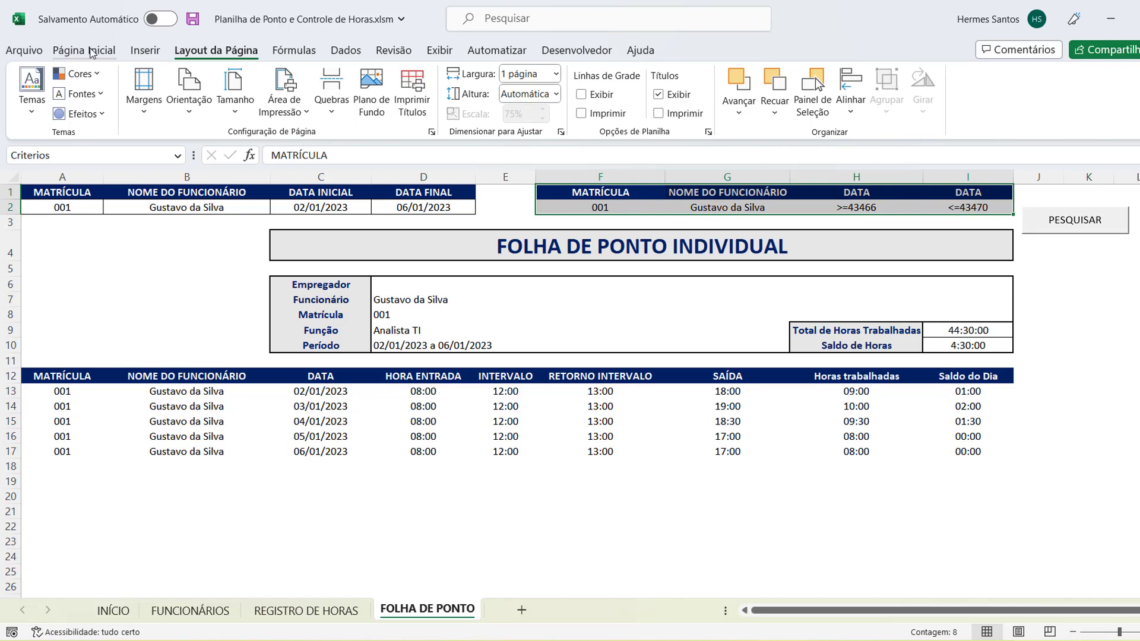
click(89, 52)
click(322, 106)
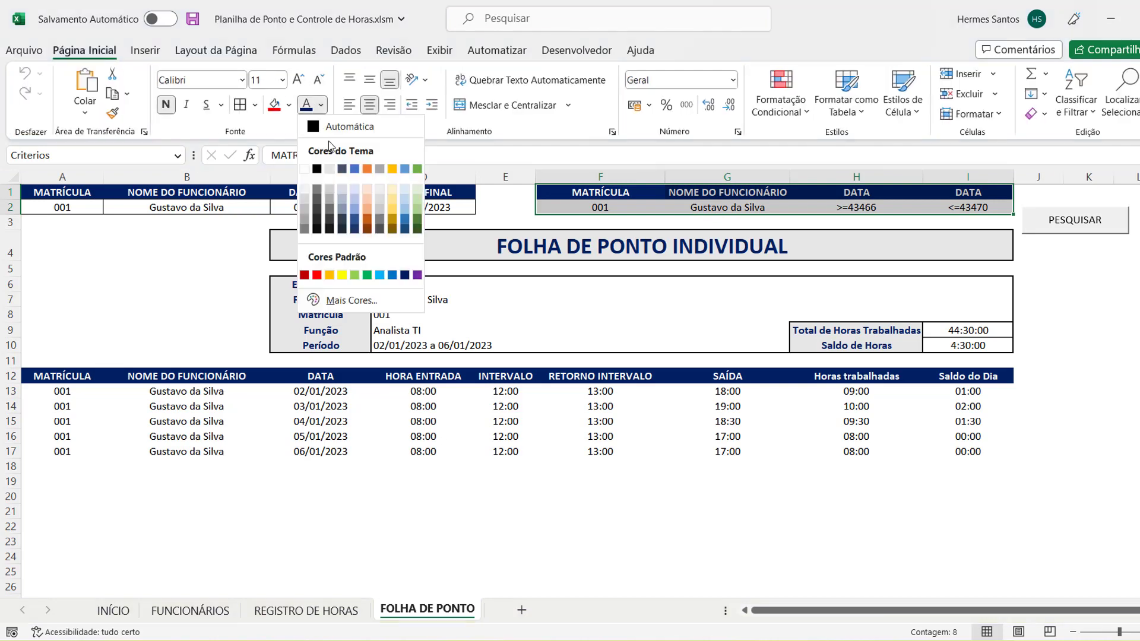
click(307, 170)
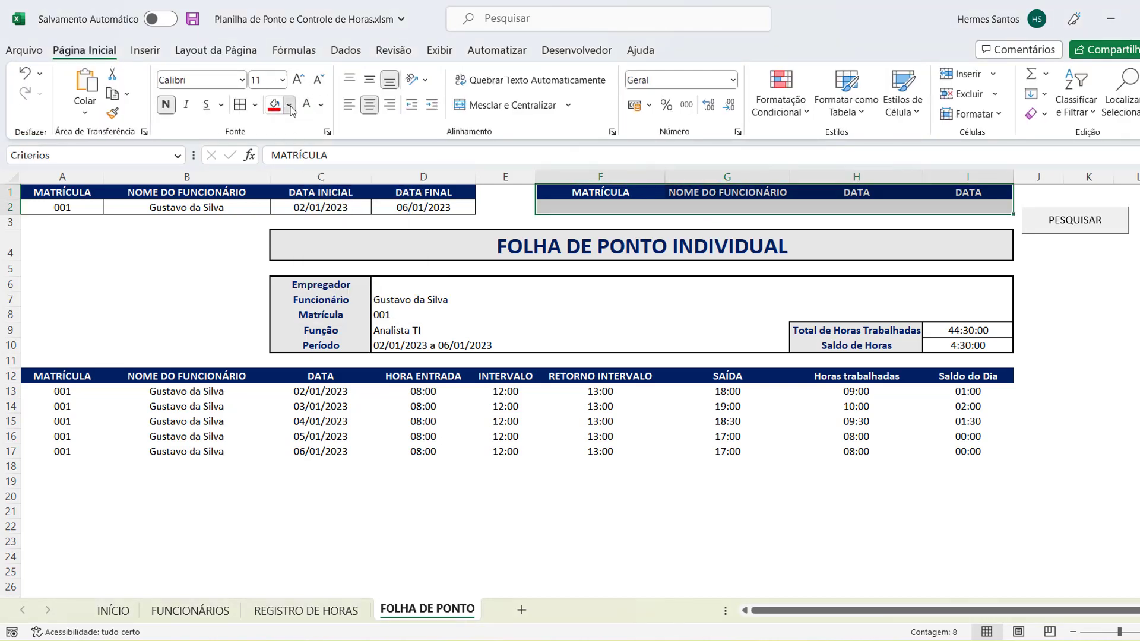
click(289, 105)
click(321, 276)
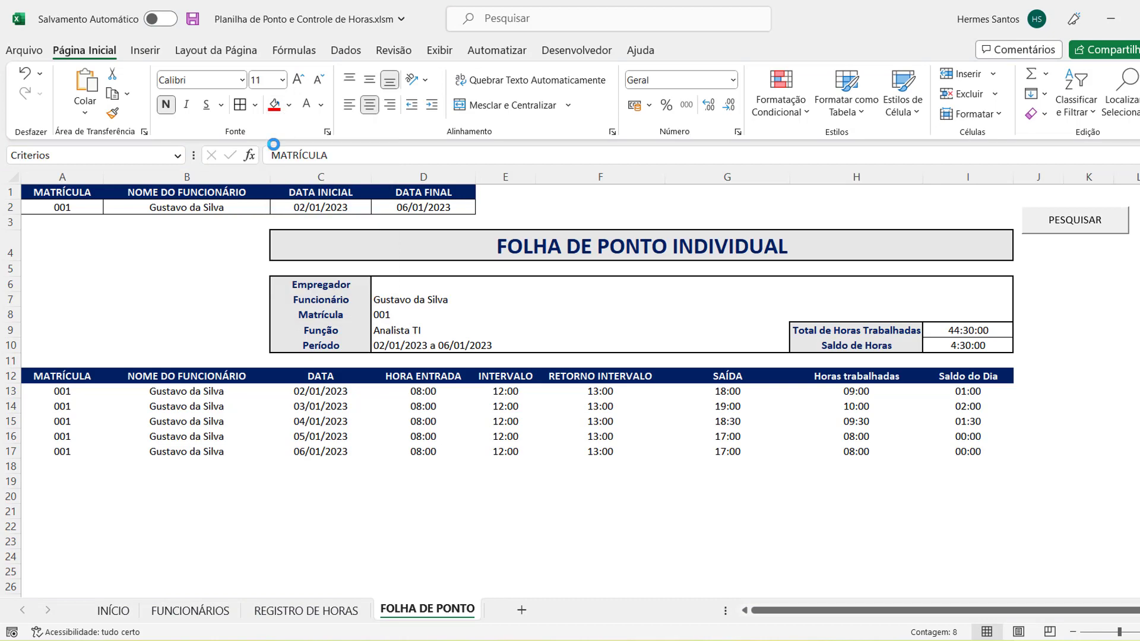
click(180, 271)
Step: Move the PESQUISAR button over cells H1:I2, widen it to end at column I's edge, and set its font size to 11
right_click(1048, 229)
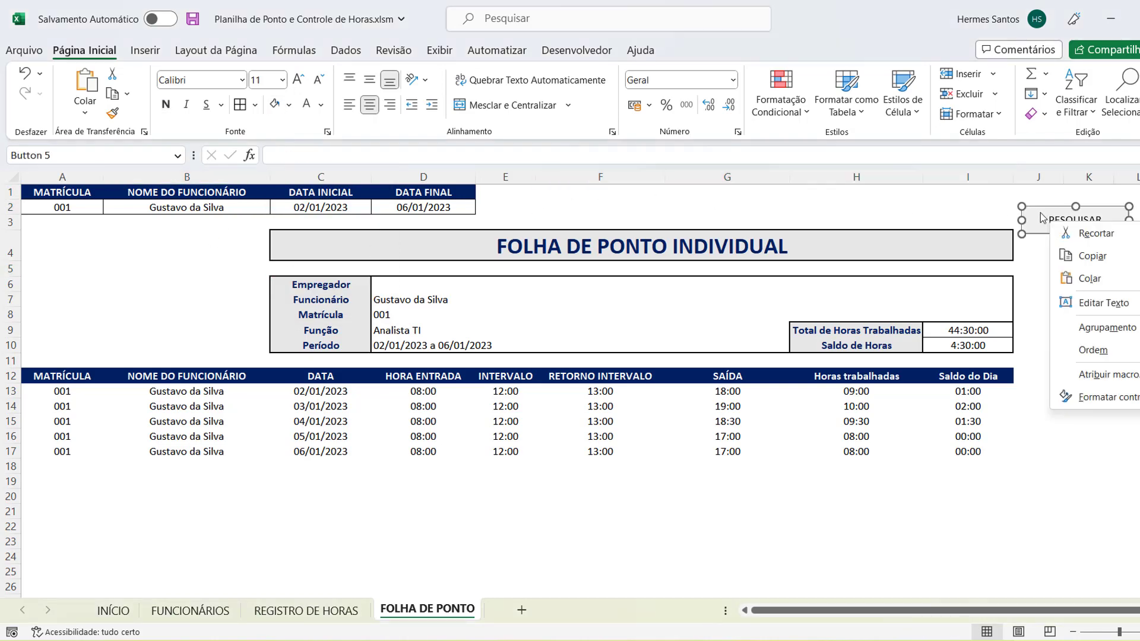
click(1036, 215)
drag(1036, 215, 850, 217)
click(925, 193)
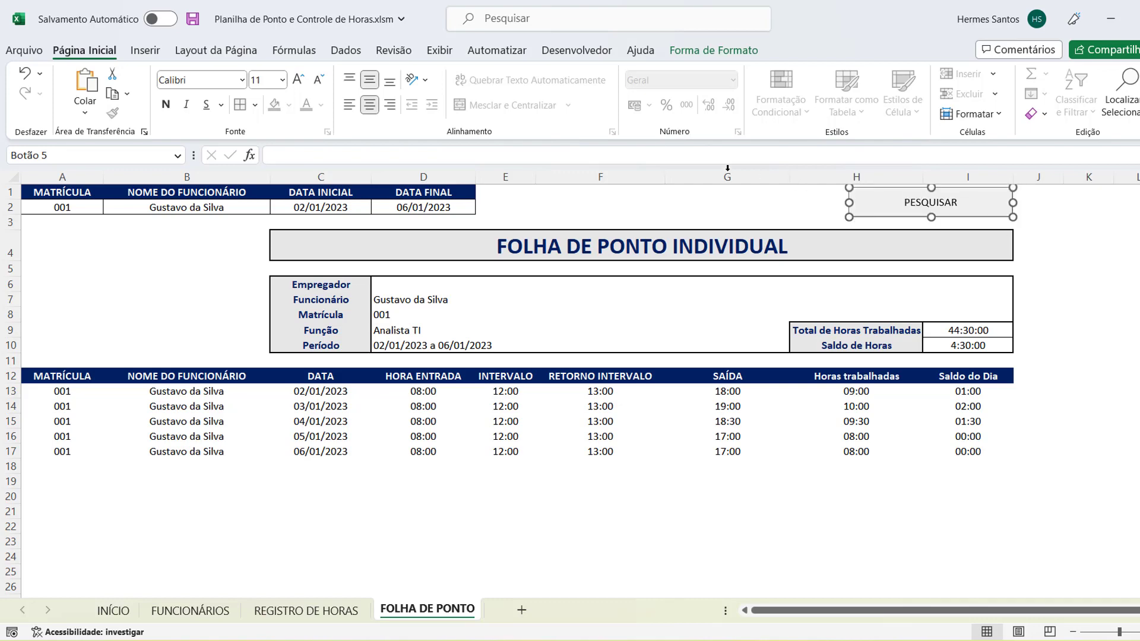
click(283, 80)
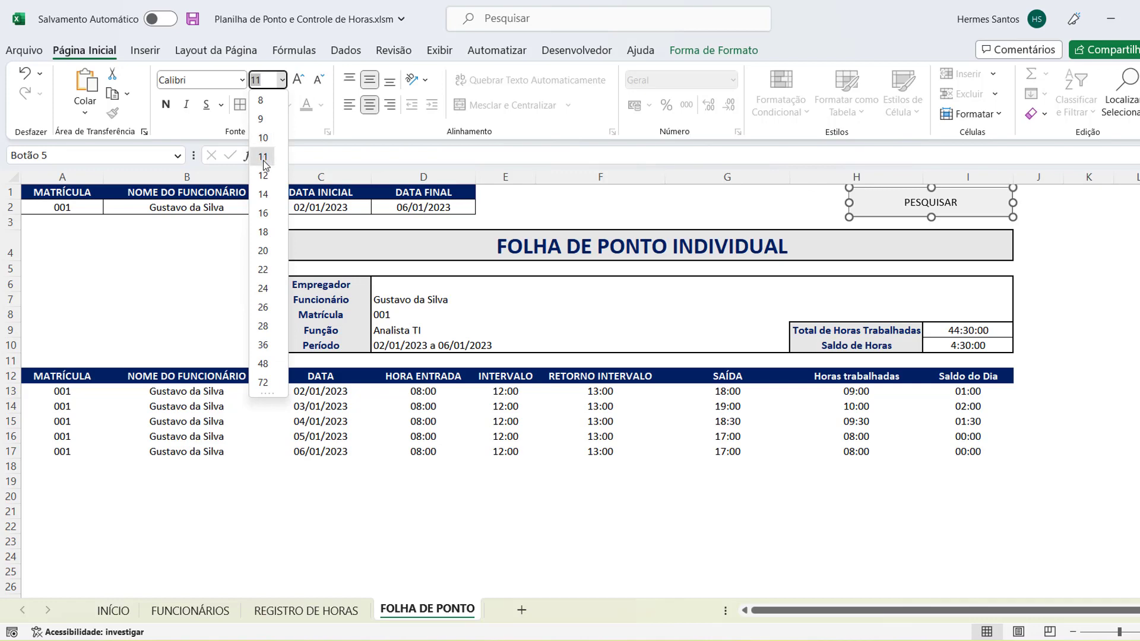
click(259, 163)
click(138, 273)
click(590, 523)
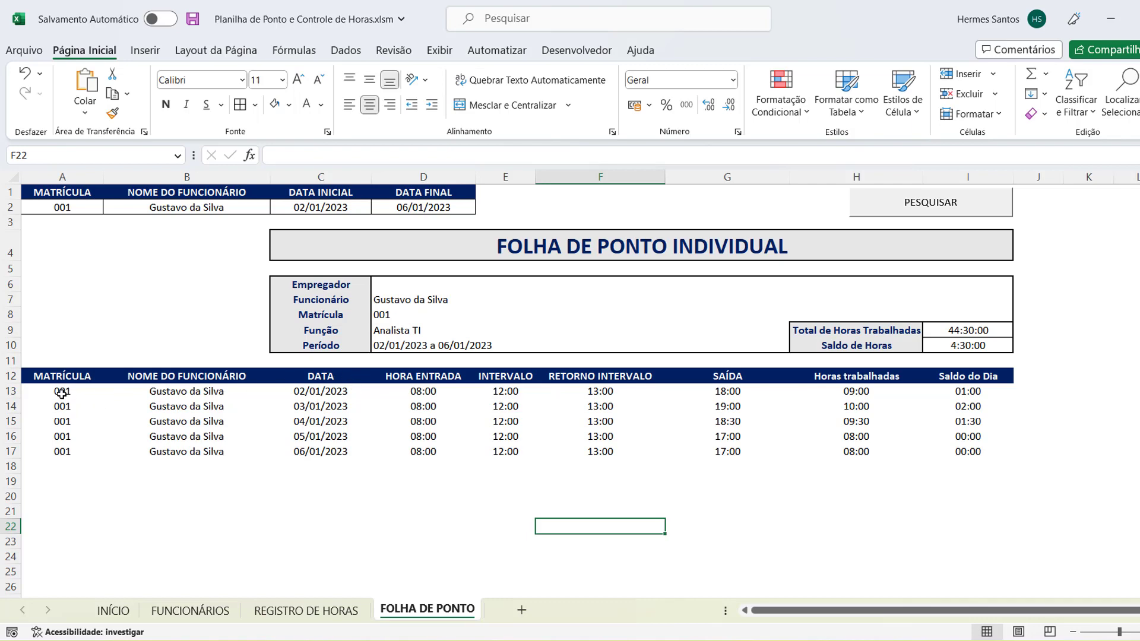
drag(57, 392, 148, 576)
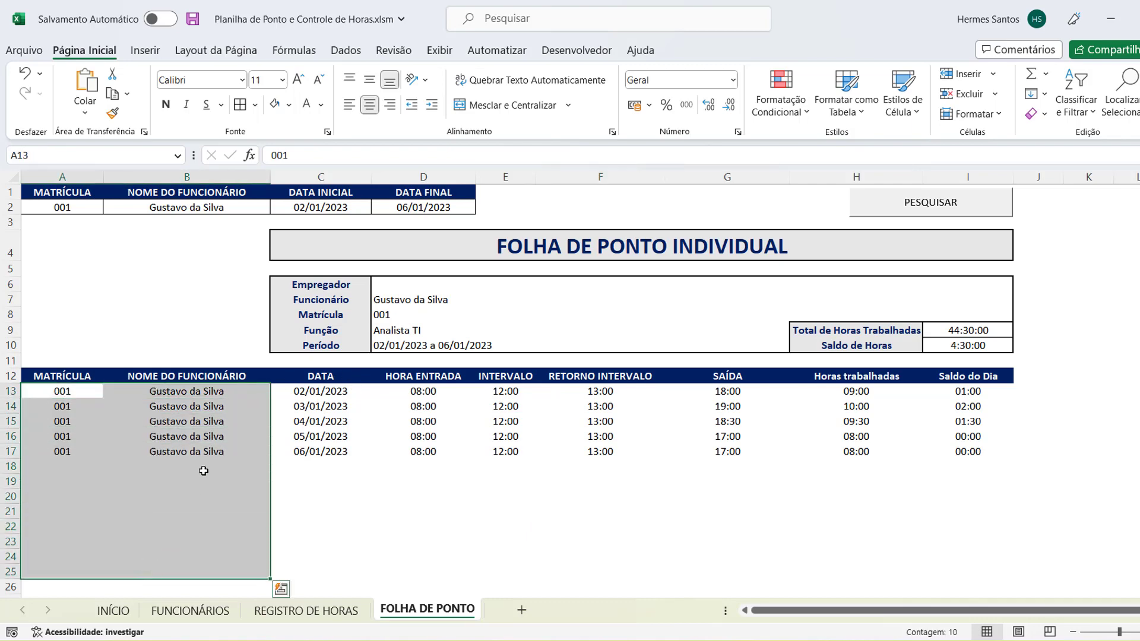
click(207, 452)
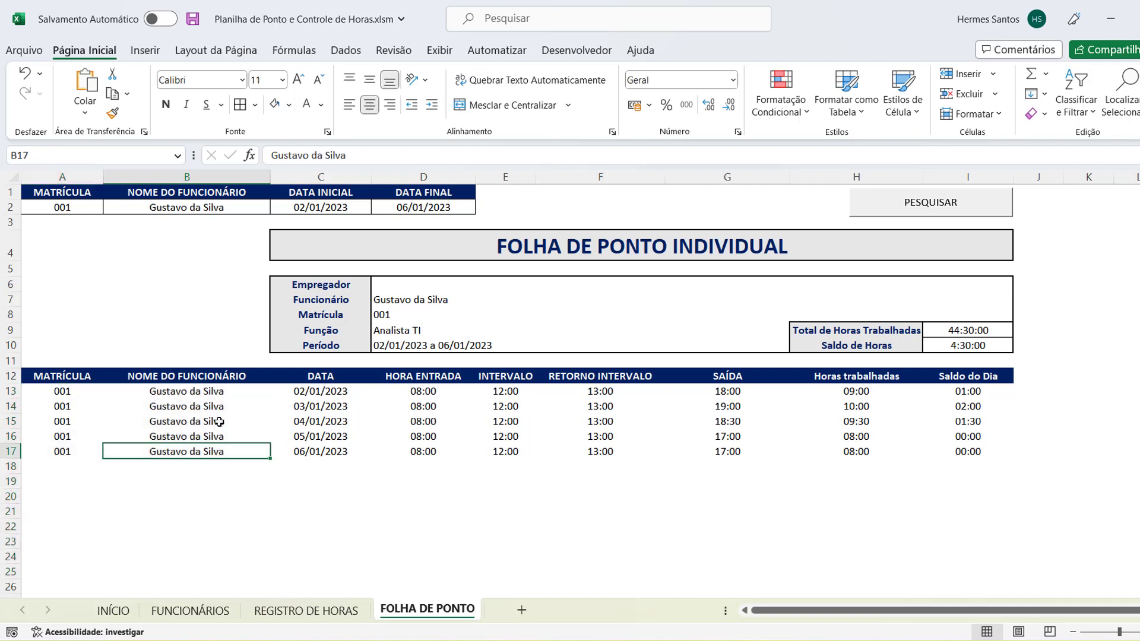
click(408, 298)
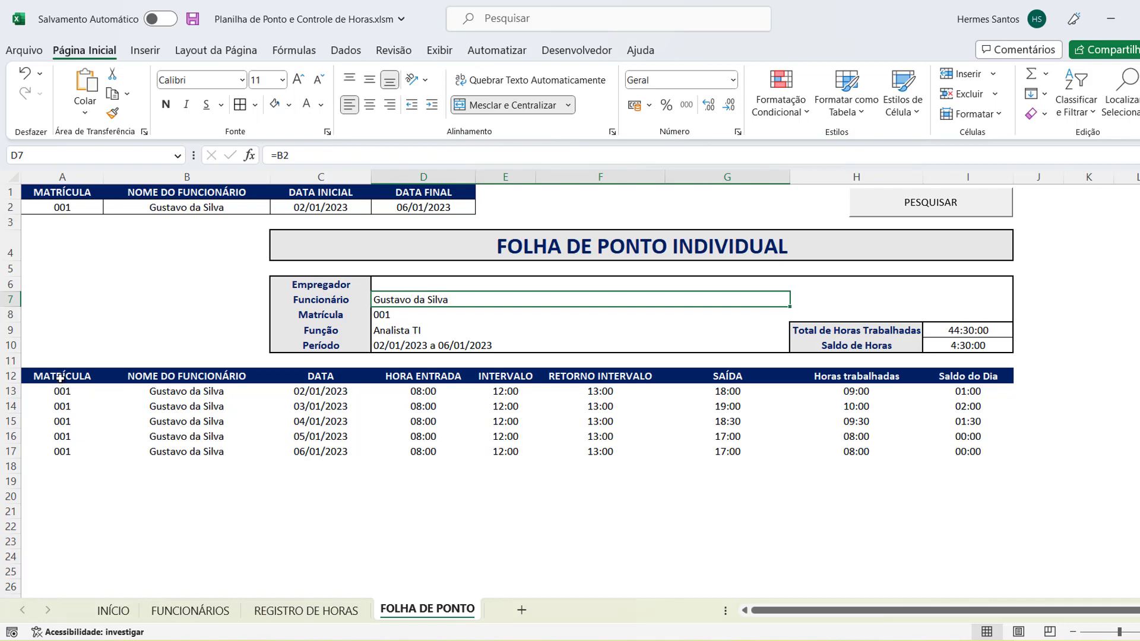
drag(60, 379, 179, 573)
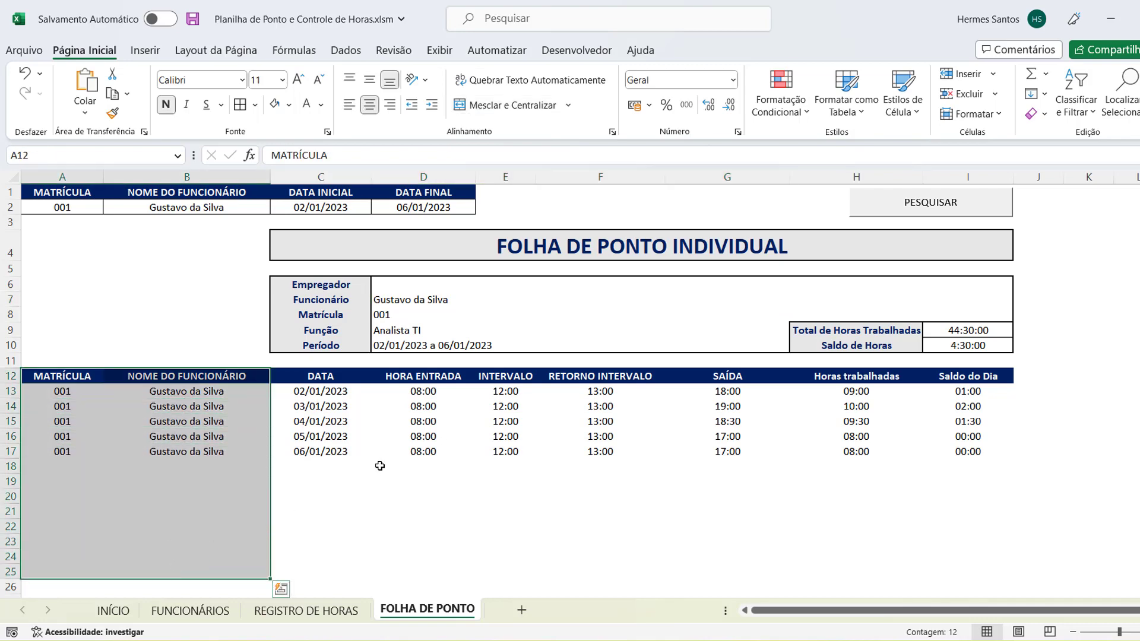
click(380, 466)
Step: Set the print area from the FOLHA DE PONTO INDIVIDUAL title in C4 through column I, extending well below the results
click(321, 248)
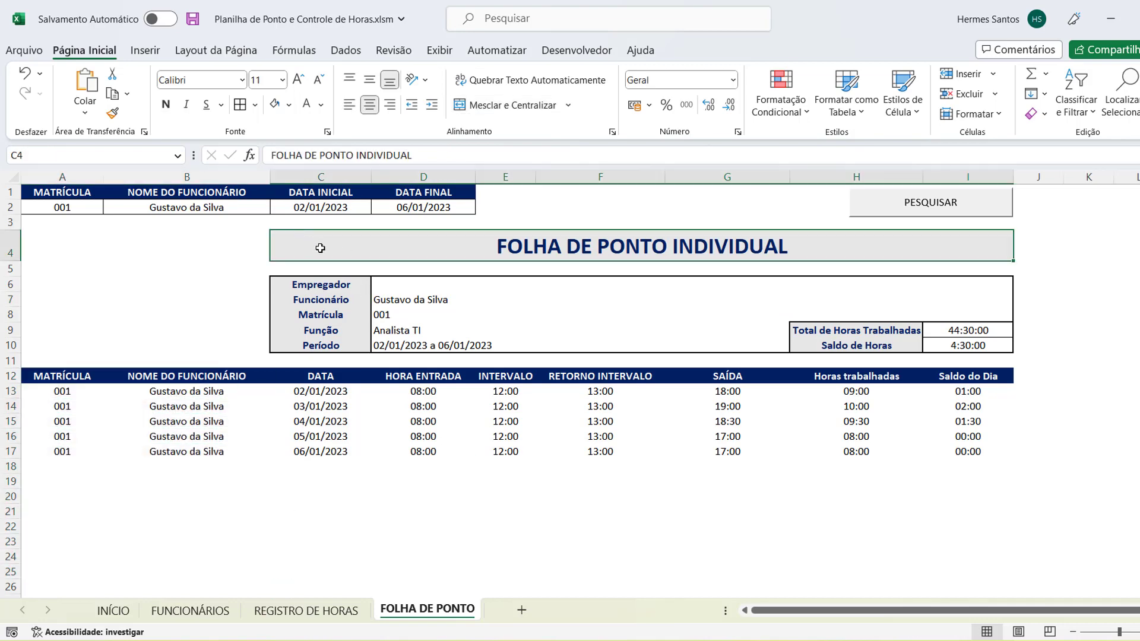
drag(320, 248, 410, 341)
scroll(691, 464, up, 11)
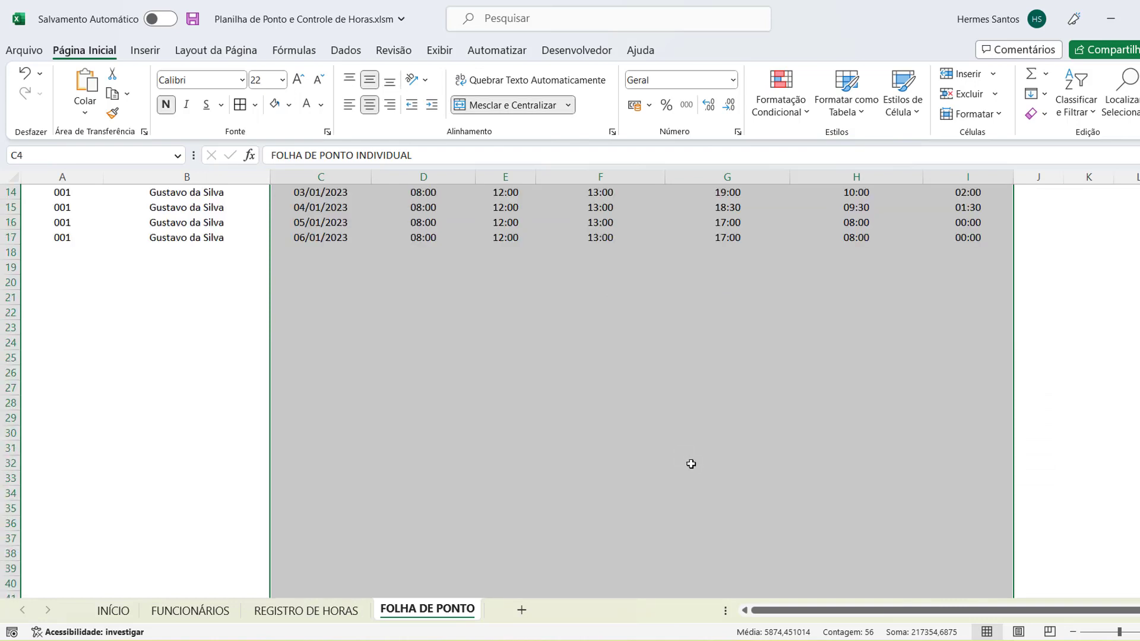
scroll(691, 464, up, 4)
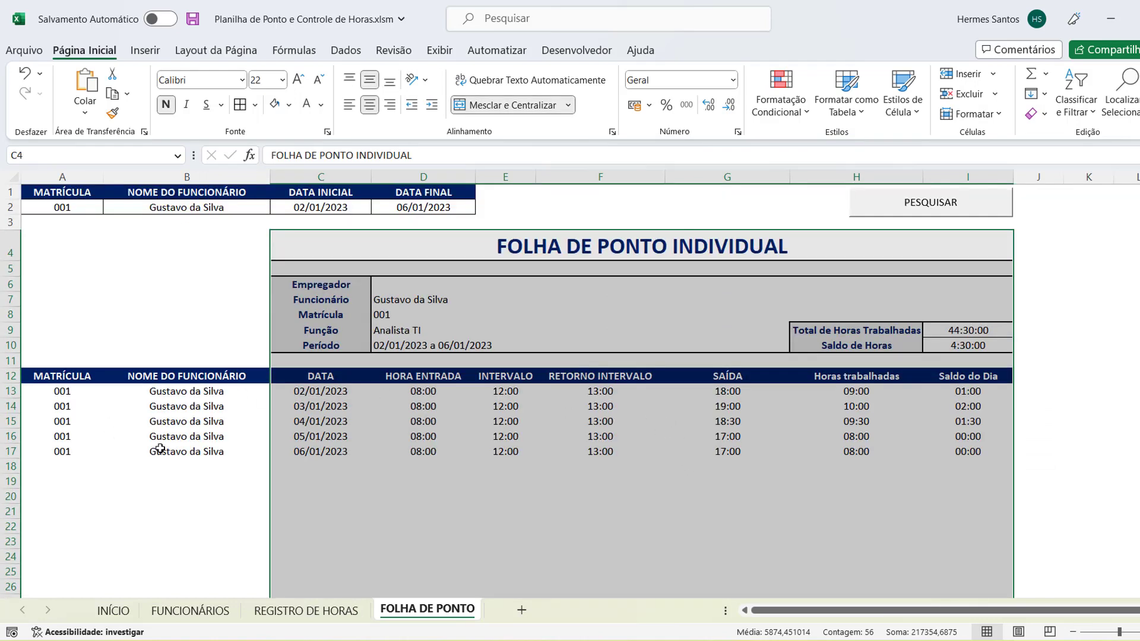
click(219, 53)
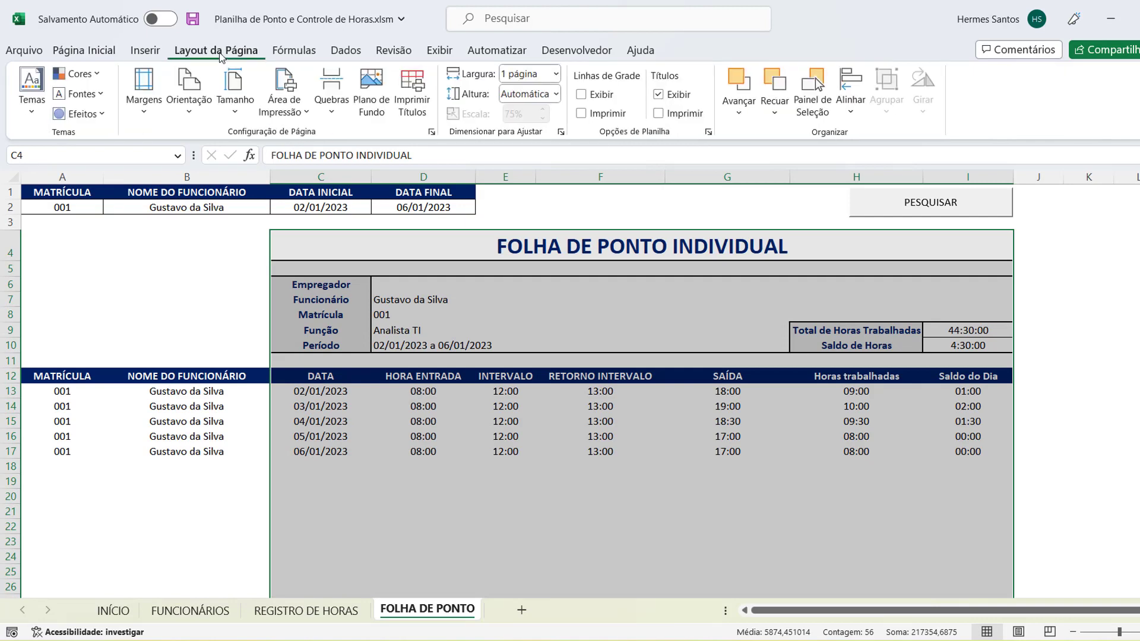
click(307, 112)
click(307, 138)
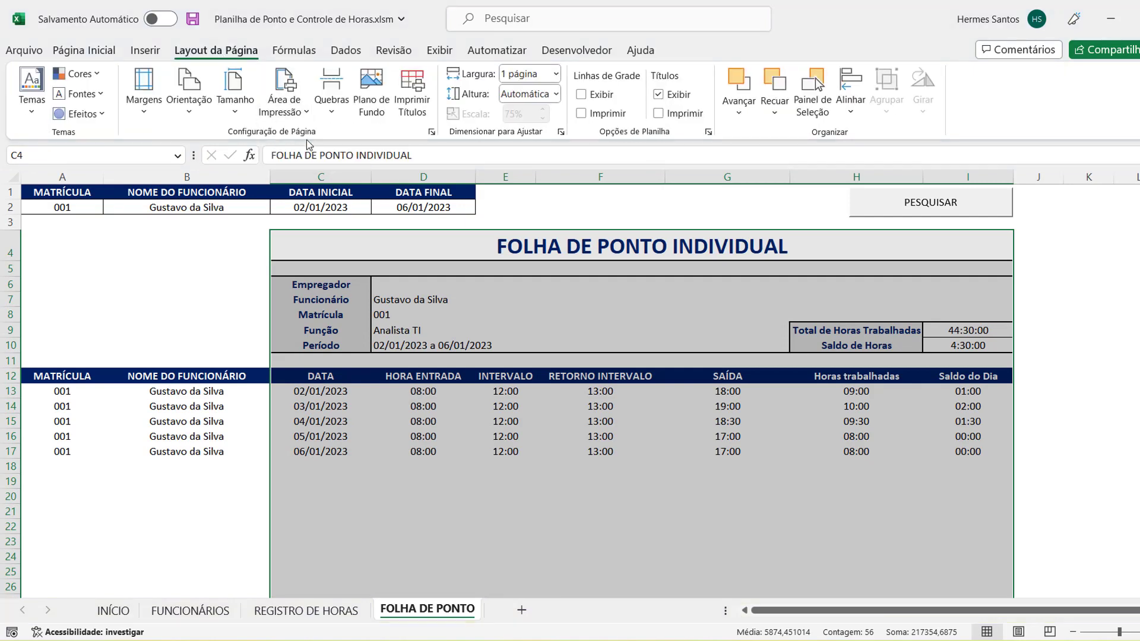
click(228, 484)
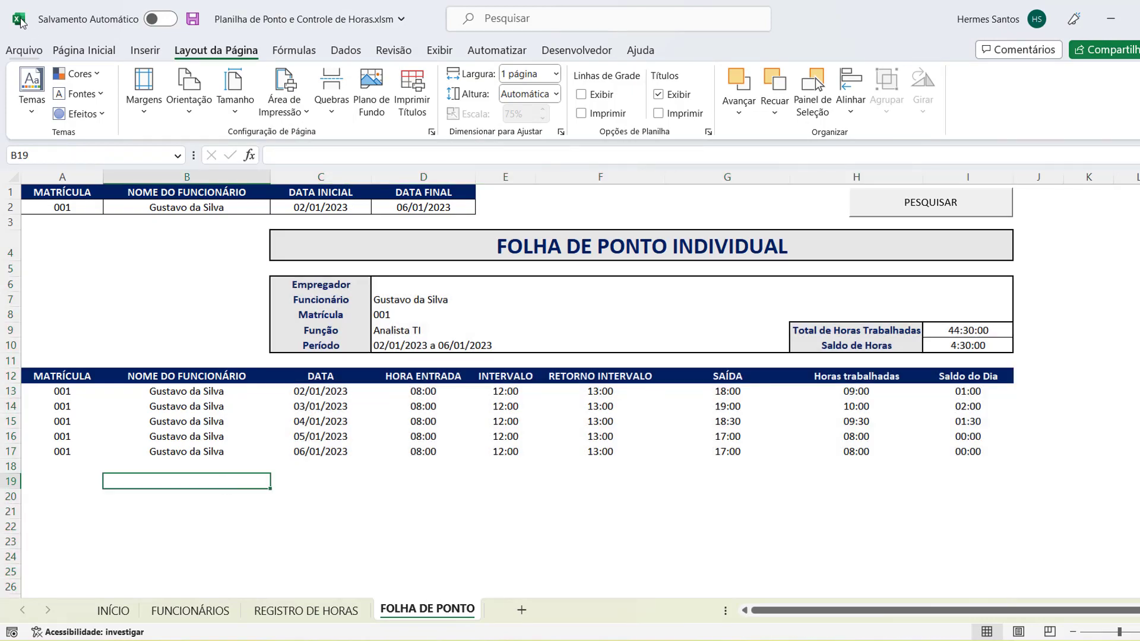
Step: Check the timesheet in the print preview, enlarge the page to read it, and return to the sheet
click(23, 51)
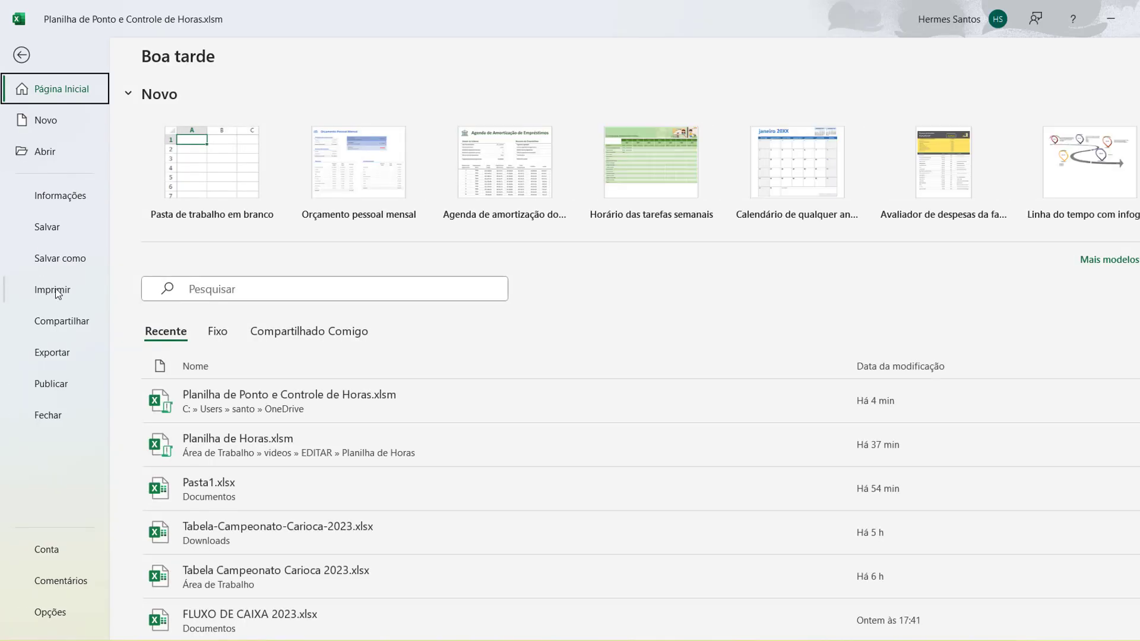
click(103, 279)
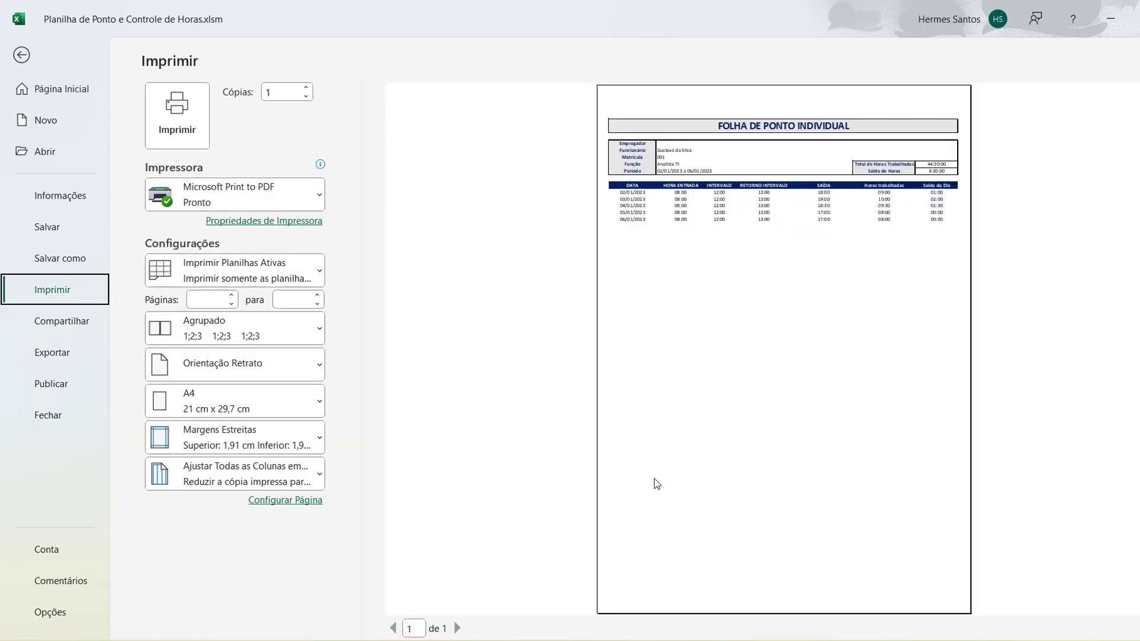
click(843, 335)
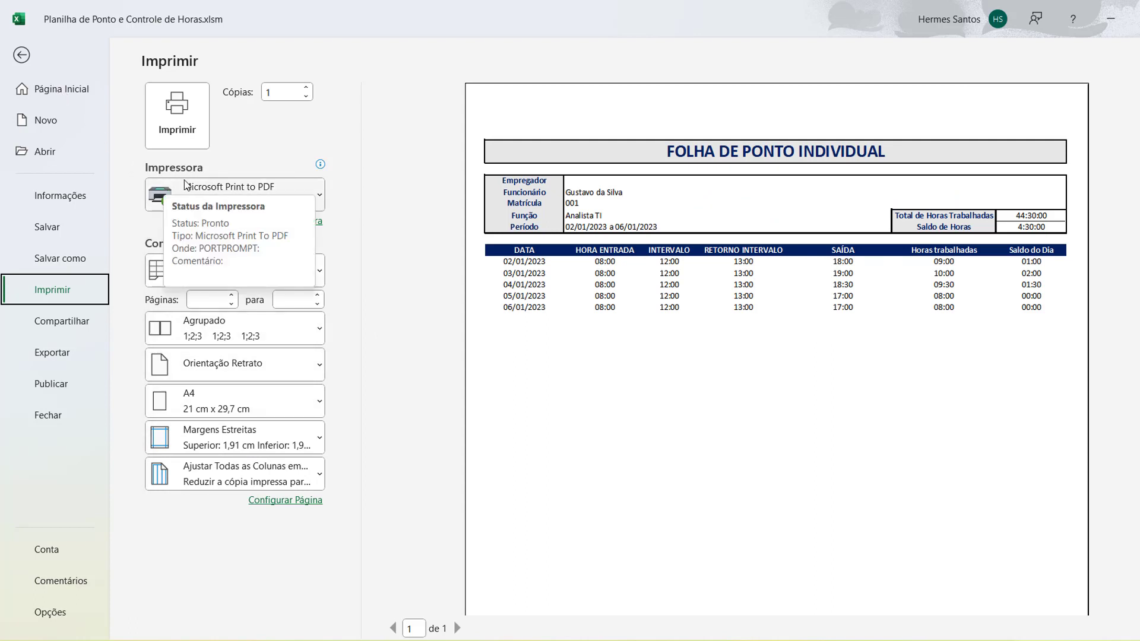
click(22, 55)
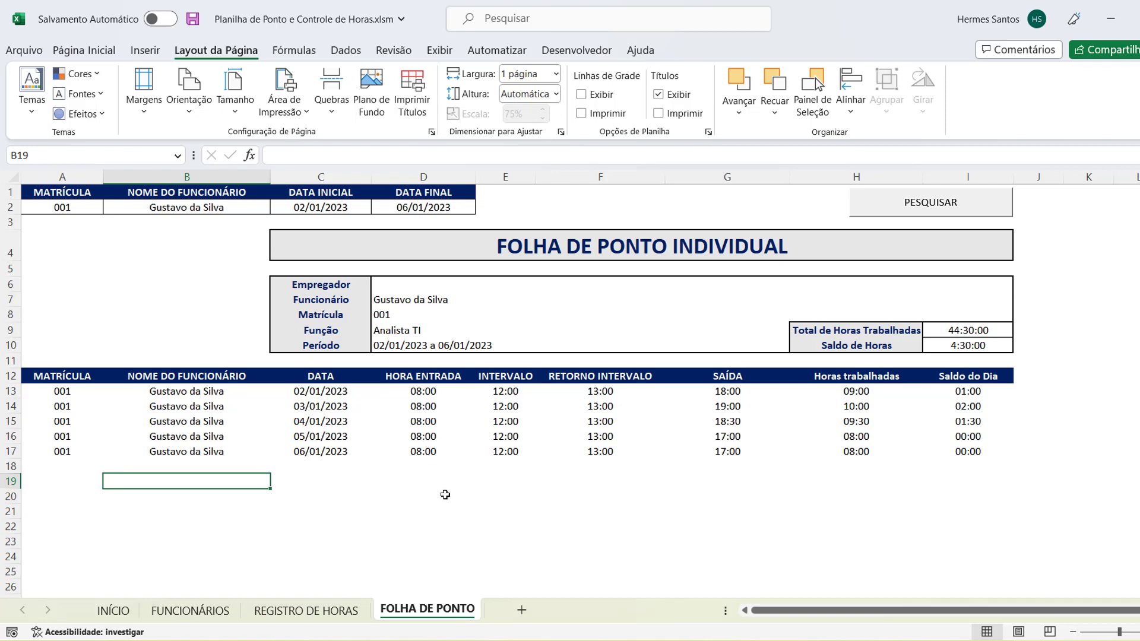
click(72, 378)
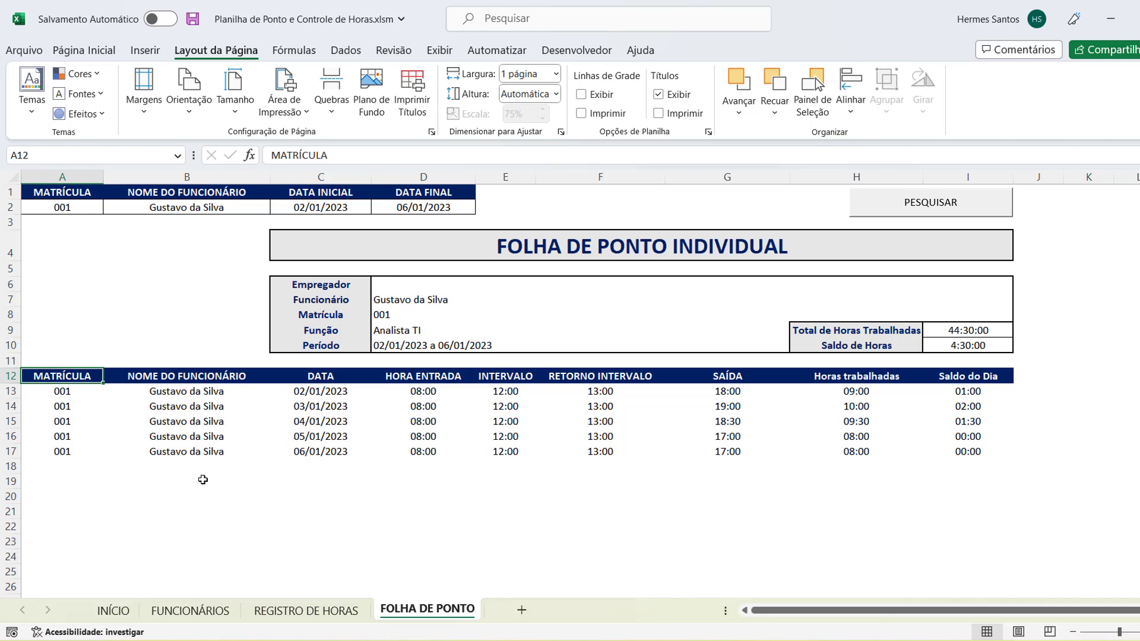
Step: On the INÍCIO sheet, draw a rectangle about 1.31 cm high and 8.81 cm wide, spanning roughly C4 to H6
click(114, 612)
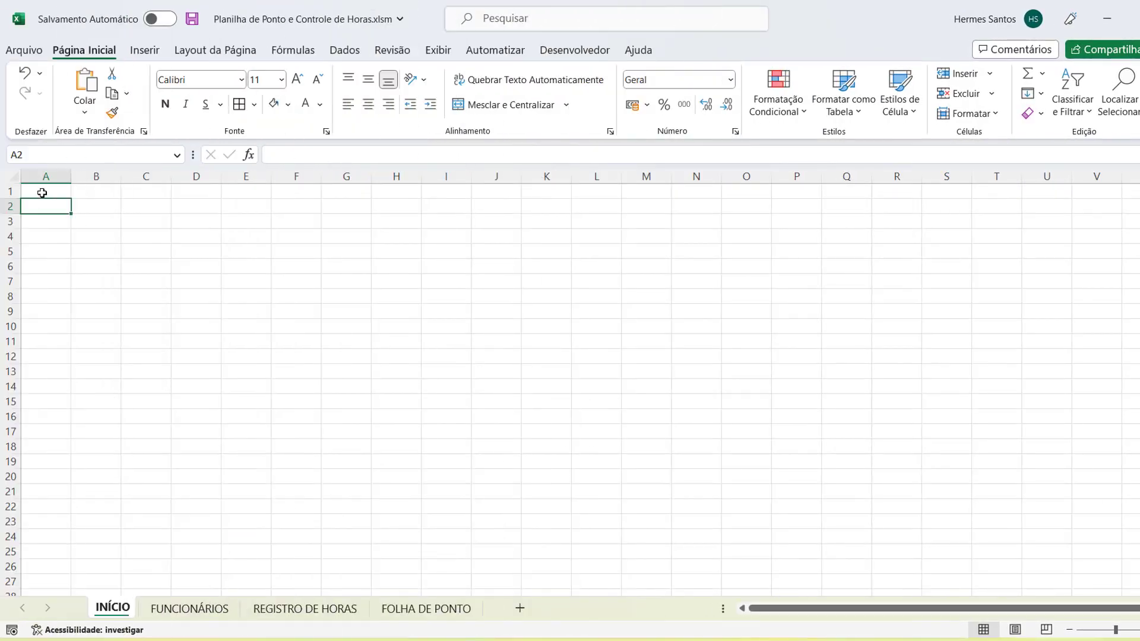
click(41, 192)
click(144, 50)
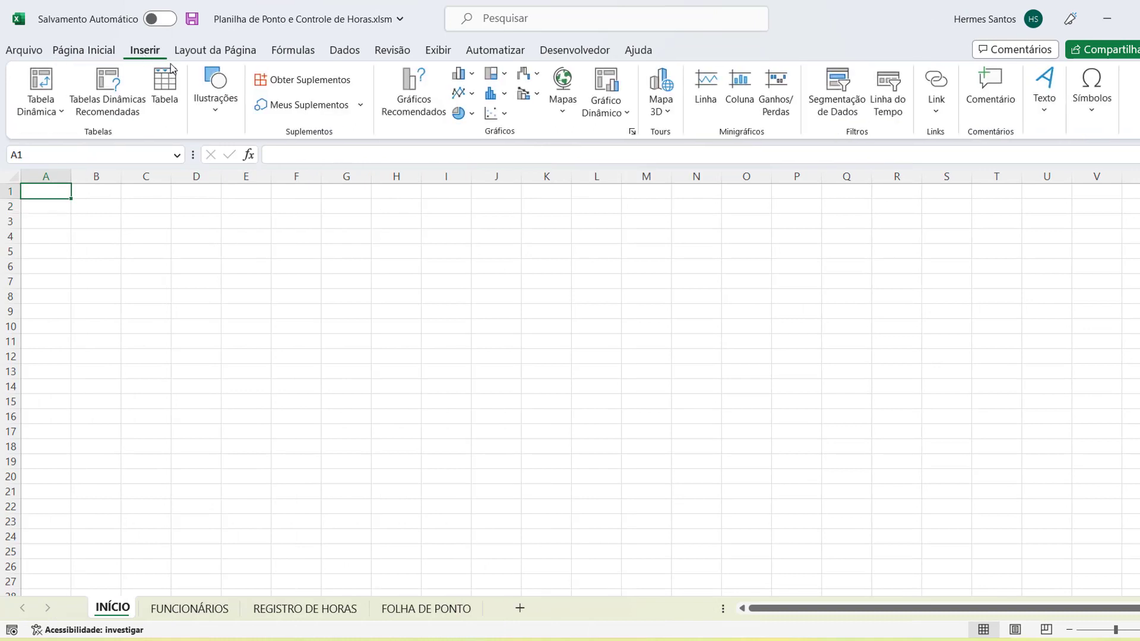
click(216, 101)
click(249, 188)
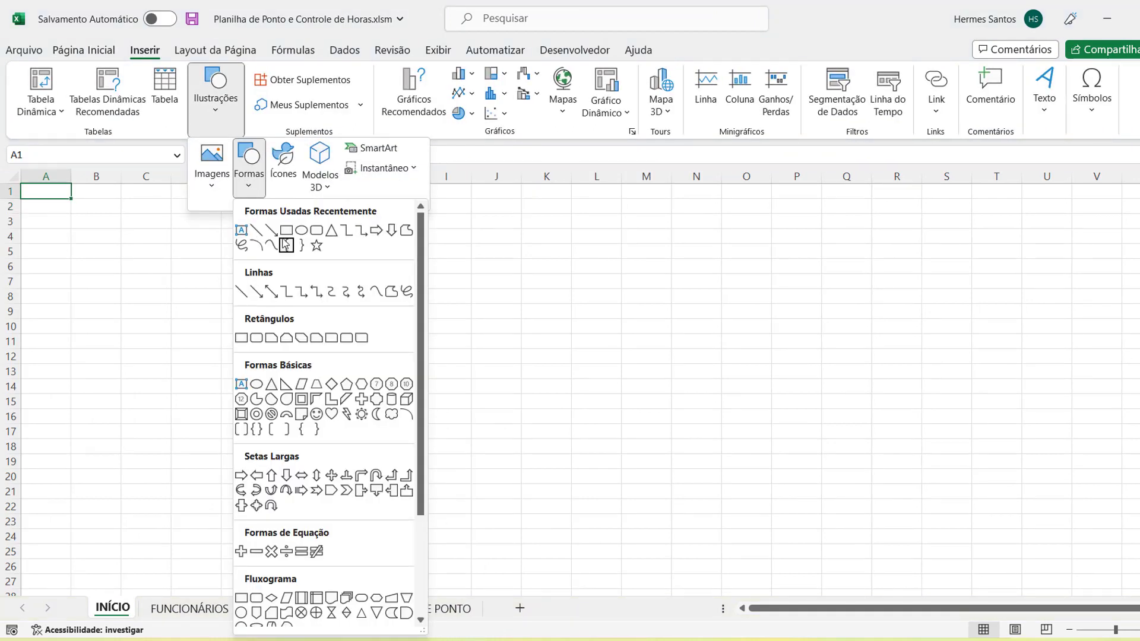
click(286, 231)
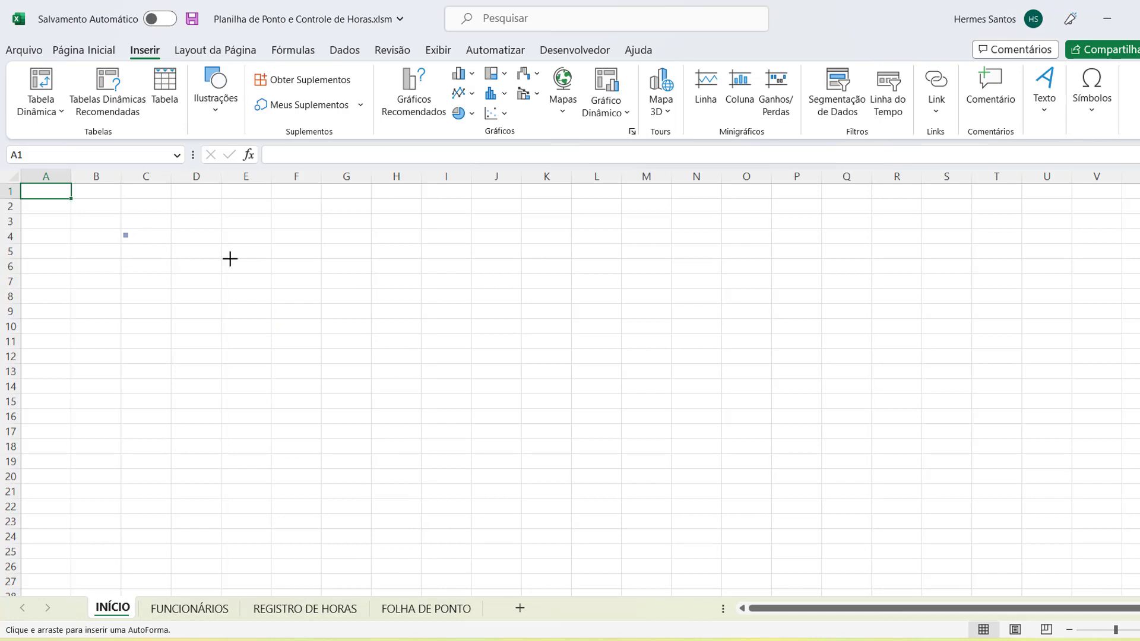
drag(230, 259, 384, 272)
click(328, 310)
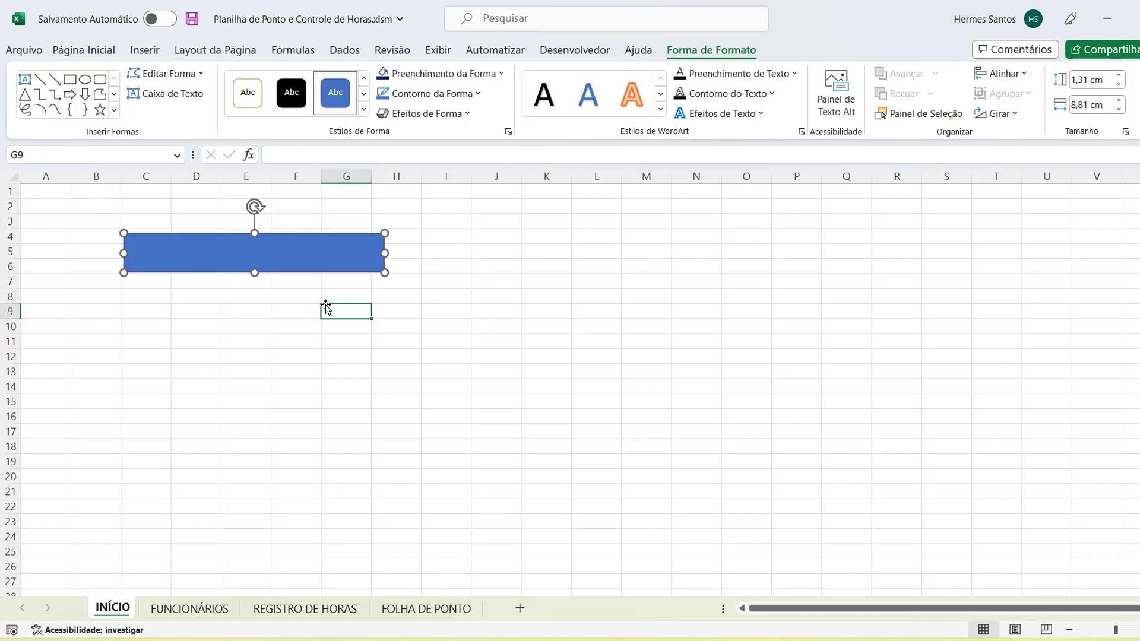
Step: Duplicate the blue rectangle twice to have three identical shapes on the INÍCIO sheet
click(300, 260)
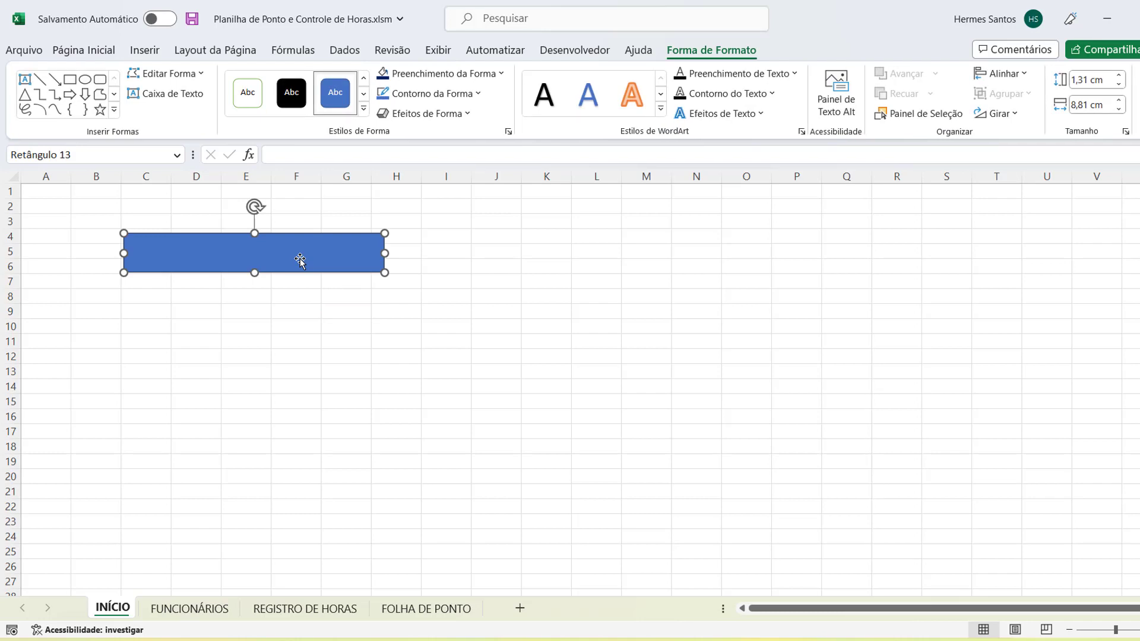
key(ctrl+d)
key(ctrl+d)
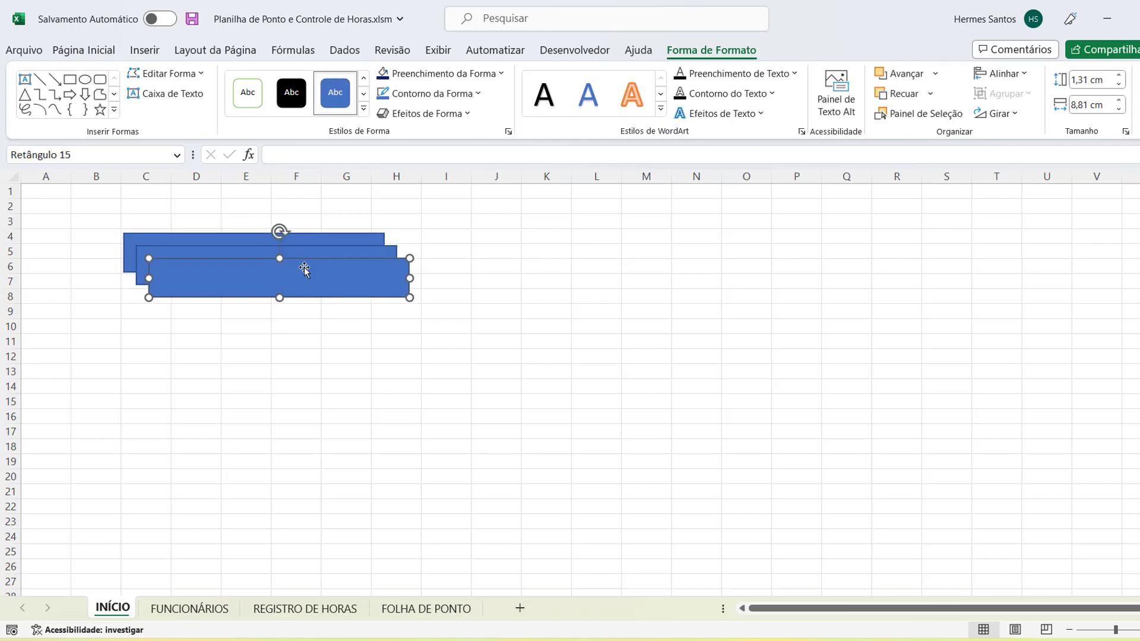
Step: Stack the three blue rectangles in a left-aligned column with small gaps between them, spanning rows 4 to 13
drag(294, 284, 251, 408)
drag(265, 272, 252, 308)
drag(223, 411, 244, 359)
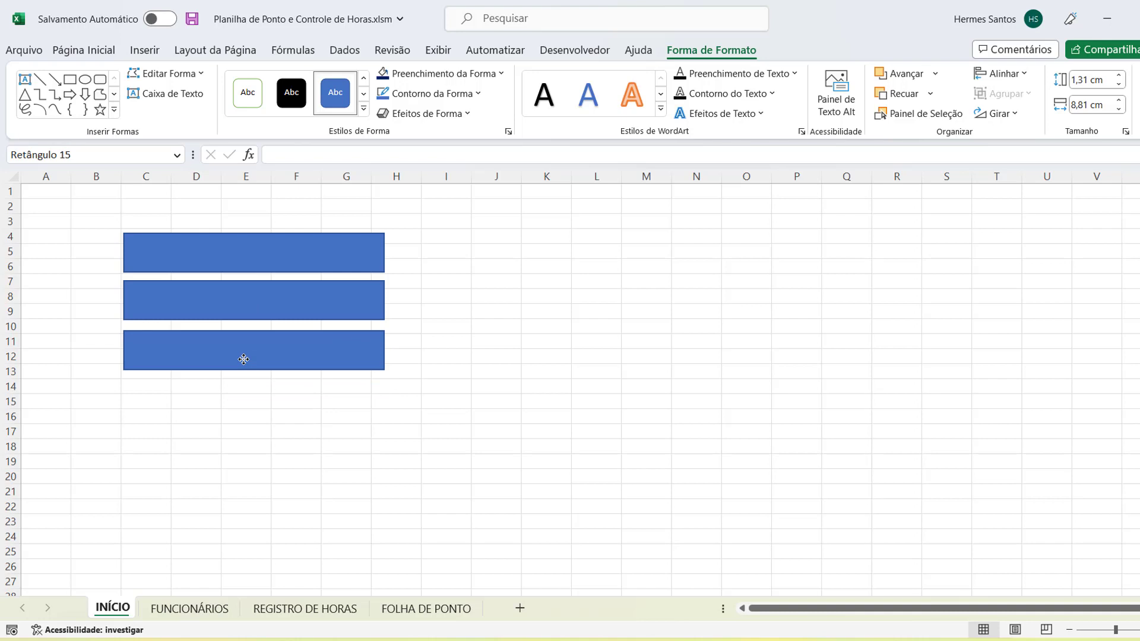
click(447, 429)
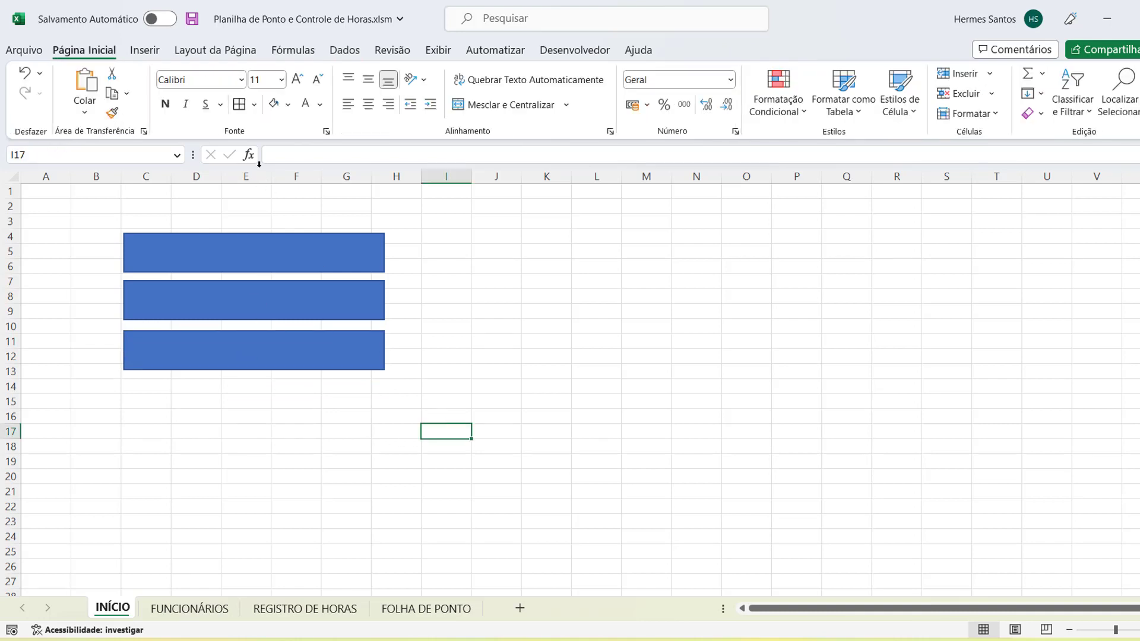
Step: Add the text CADASTRAR FUNCIONÁRIOS inside the uppermost rectangle and select the shape for formatting
click(152, 53)
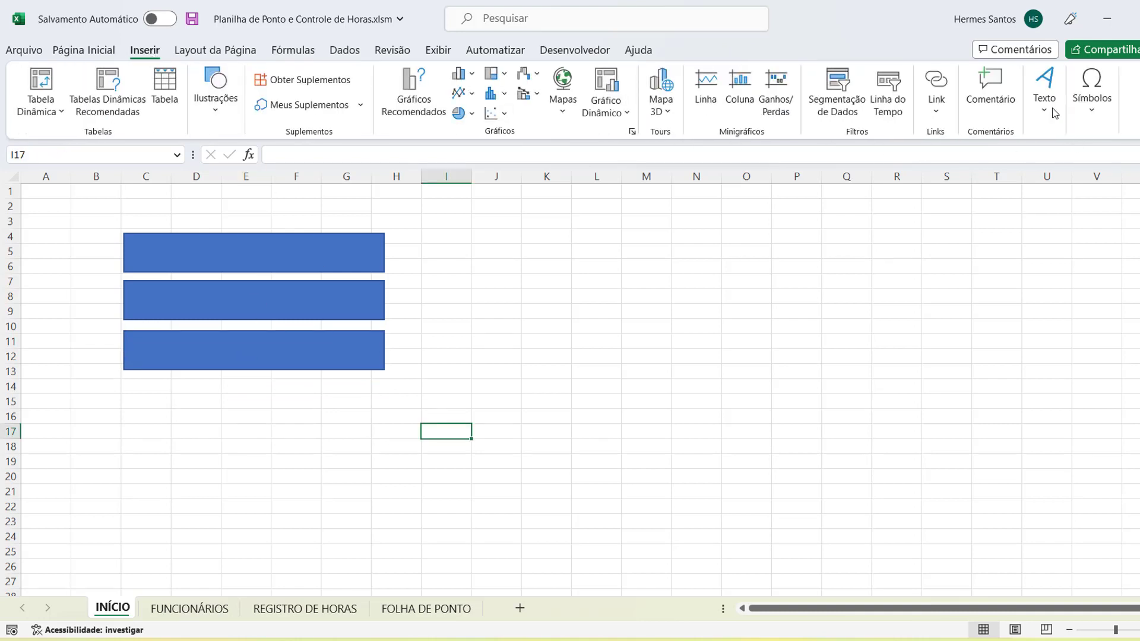
click(1046, 111)
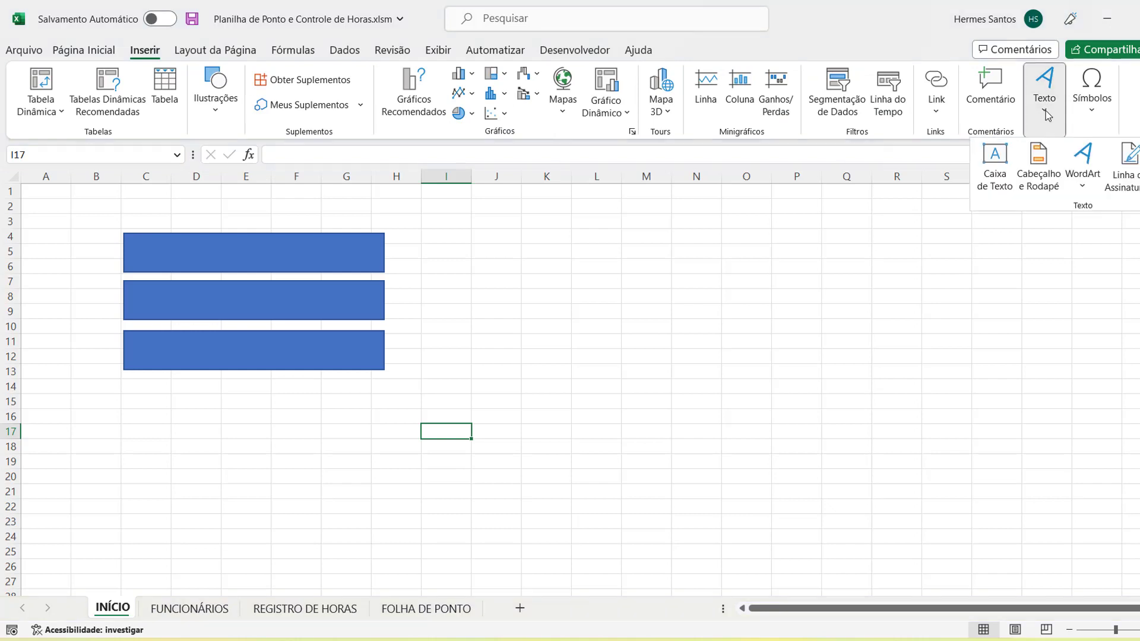
click(1012, 163)
click(289, 249)
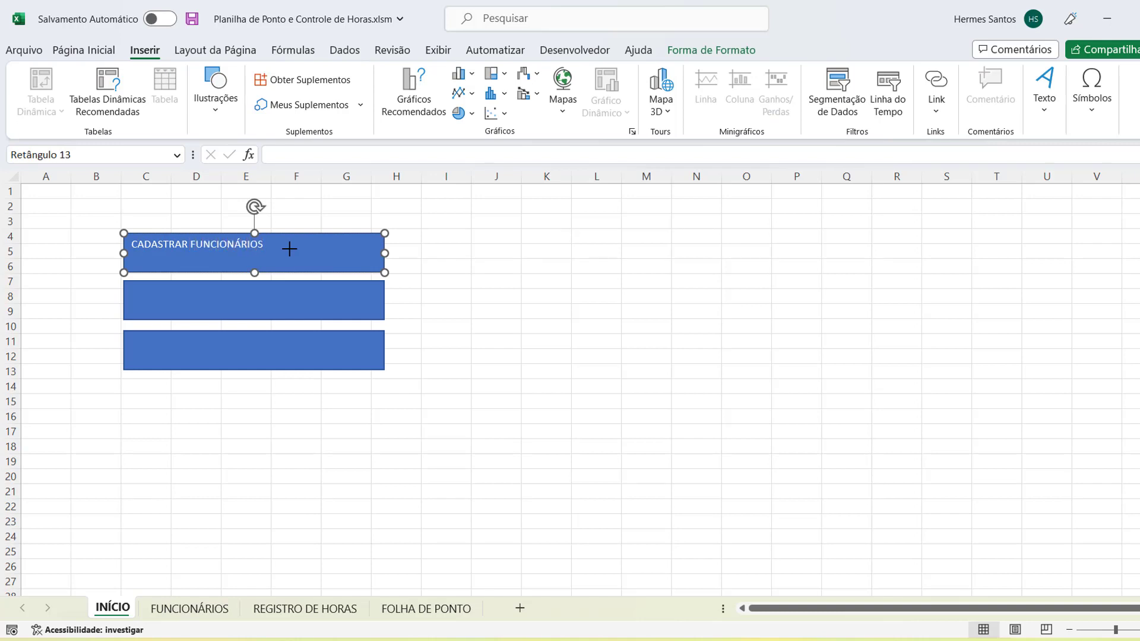
click(498, 282)
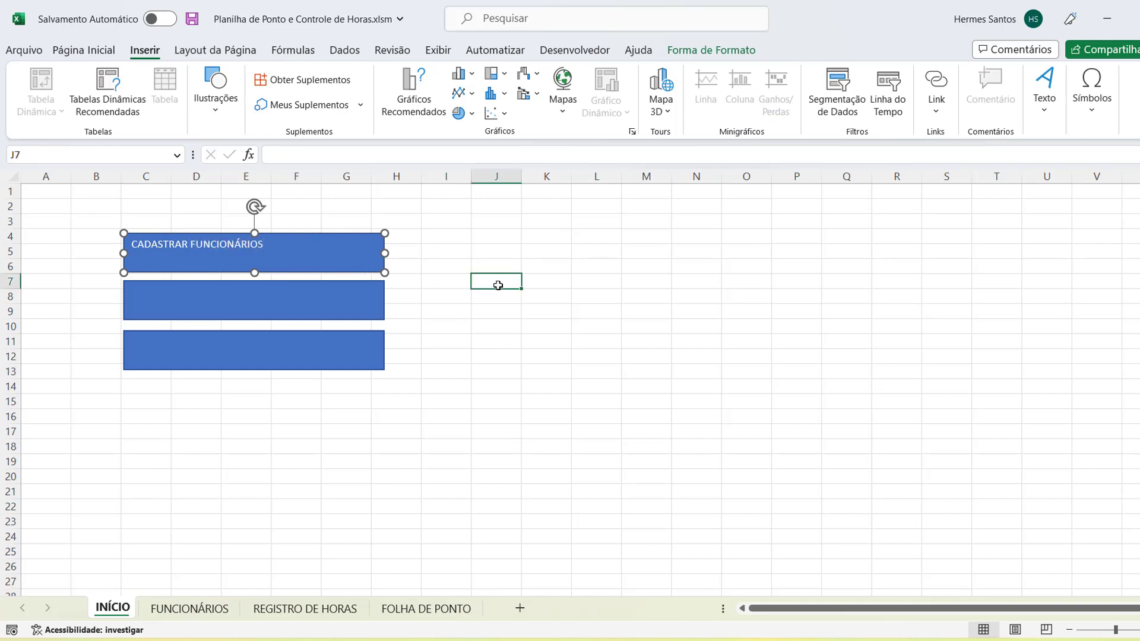
click(348, 245)
click(683, 55)
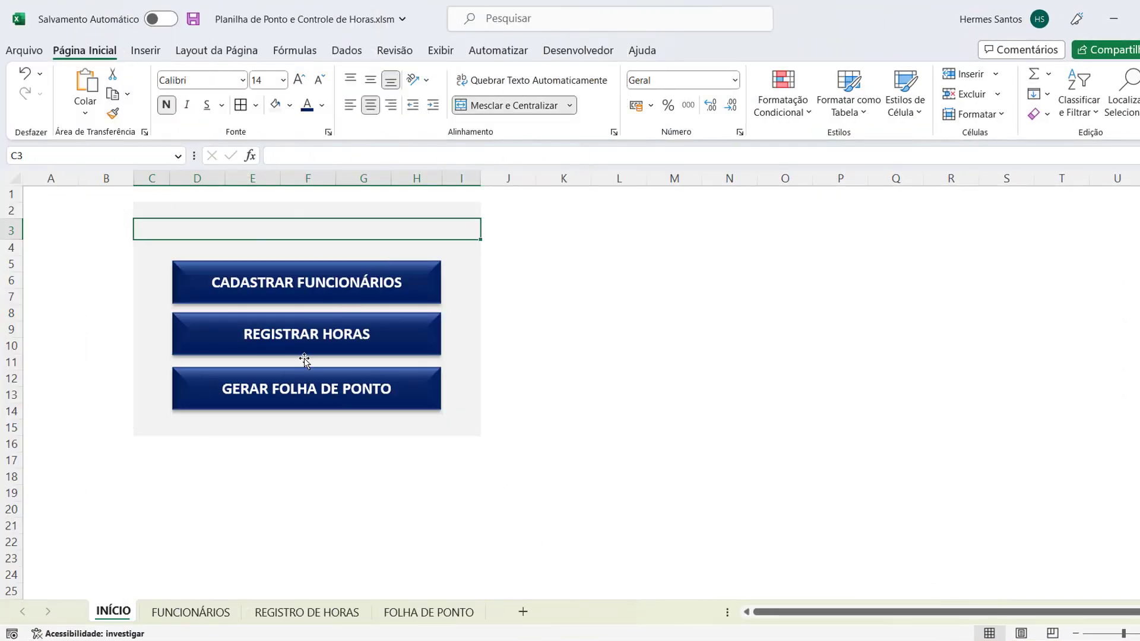
Step: Enter the title "Planilha de Controle de Horas e Folha de Ponto" in merged cell C3, above the three shapes
double_click(303, 230)
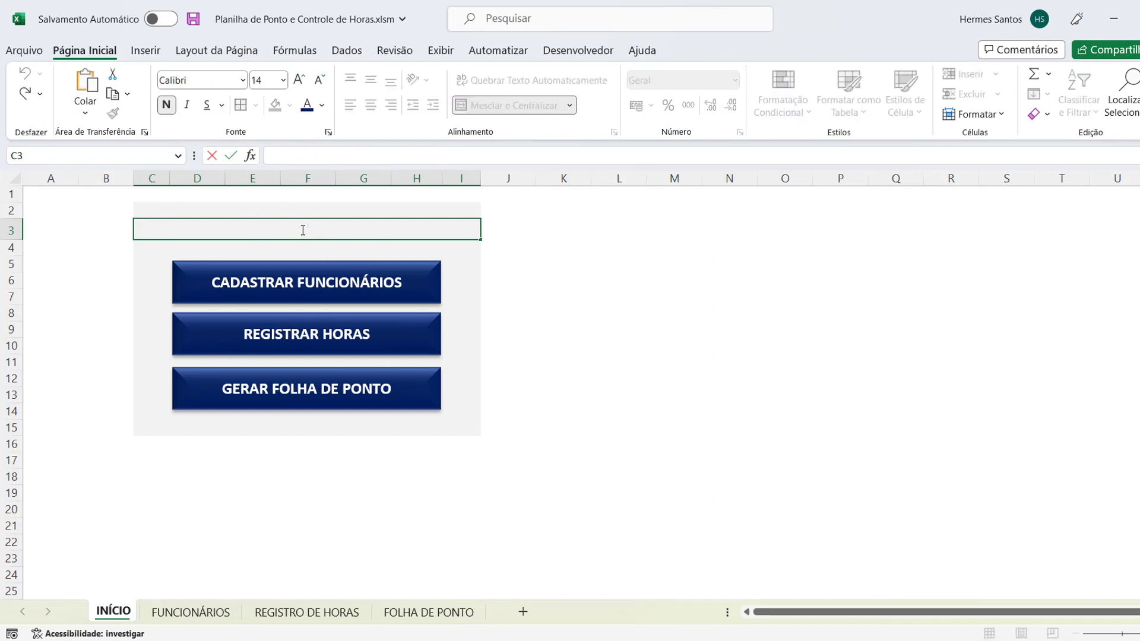
text(Planilha de Controle de Horas e Folha de Ponto)
click(569, 313)
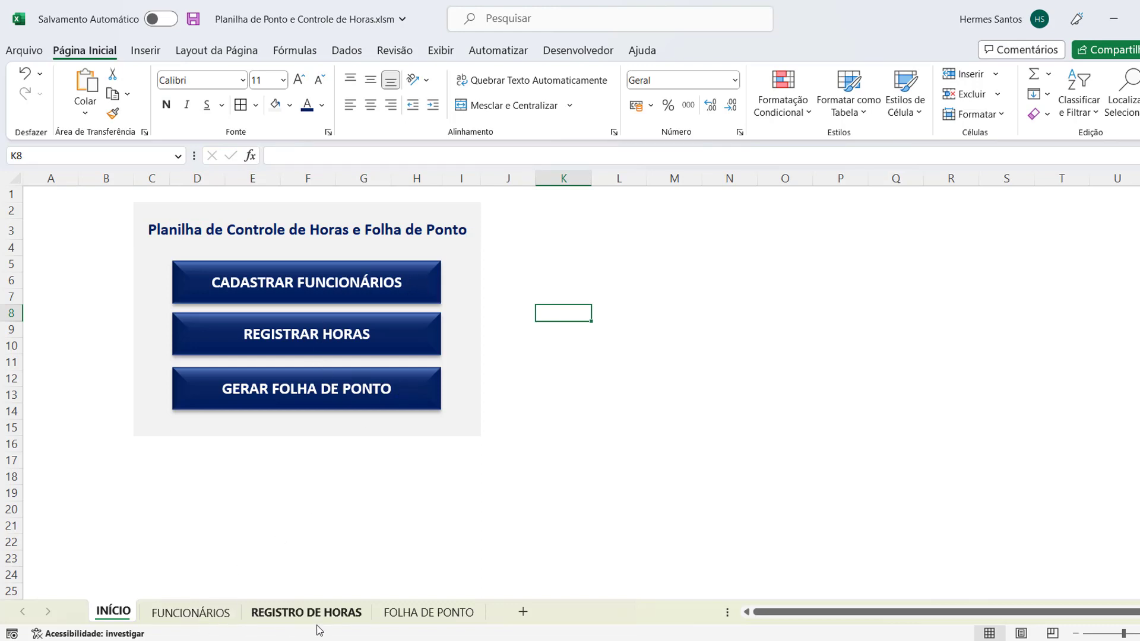
Step: Hyperlink the CADASTRAR FUNCIONÁRIOS shape to cell A1 of the FUNCIONÁRIOS sheet in this document
ctrl+click(332, 271)
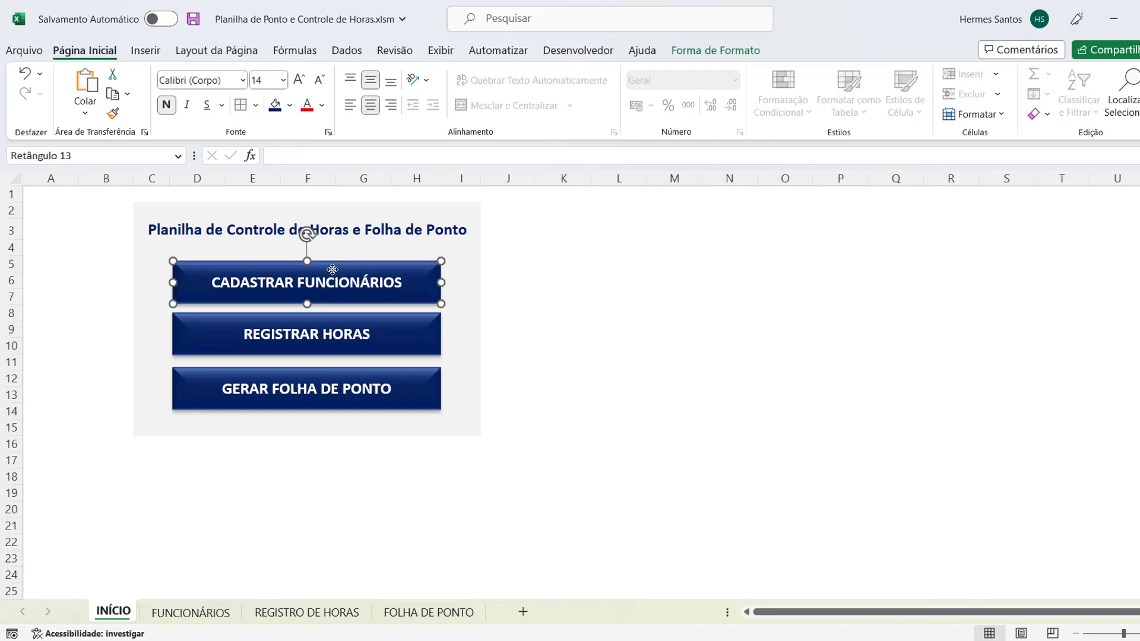
key(ctrl+k)
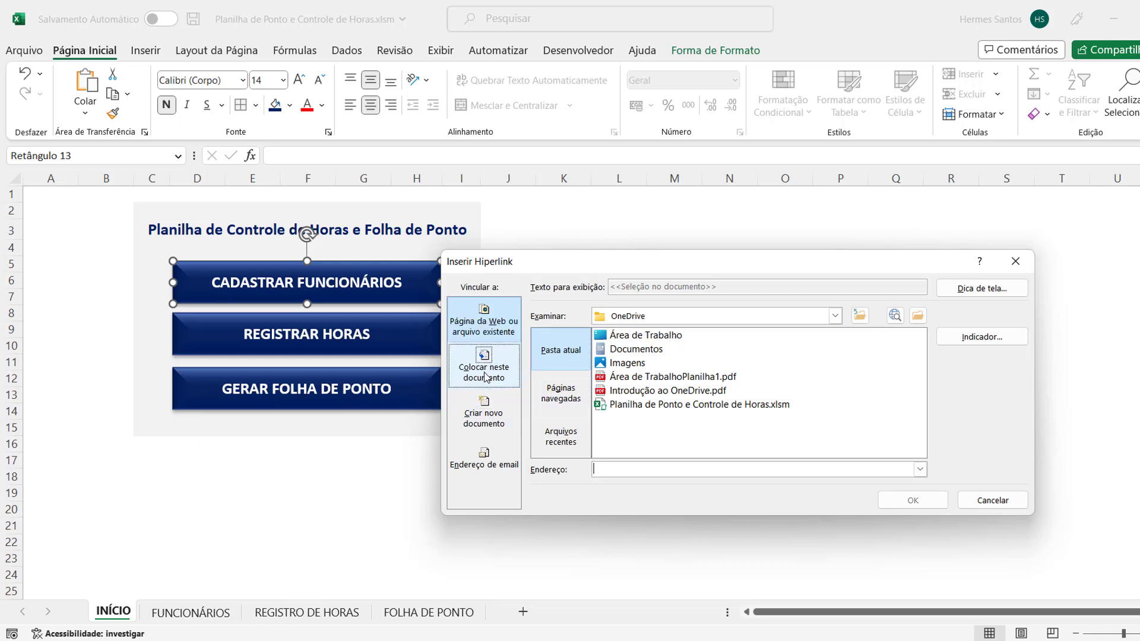
click(486, 377)
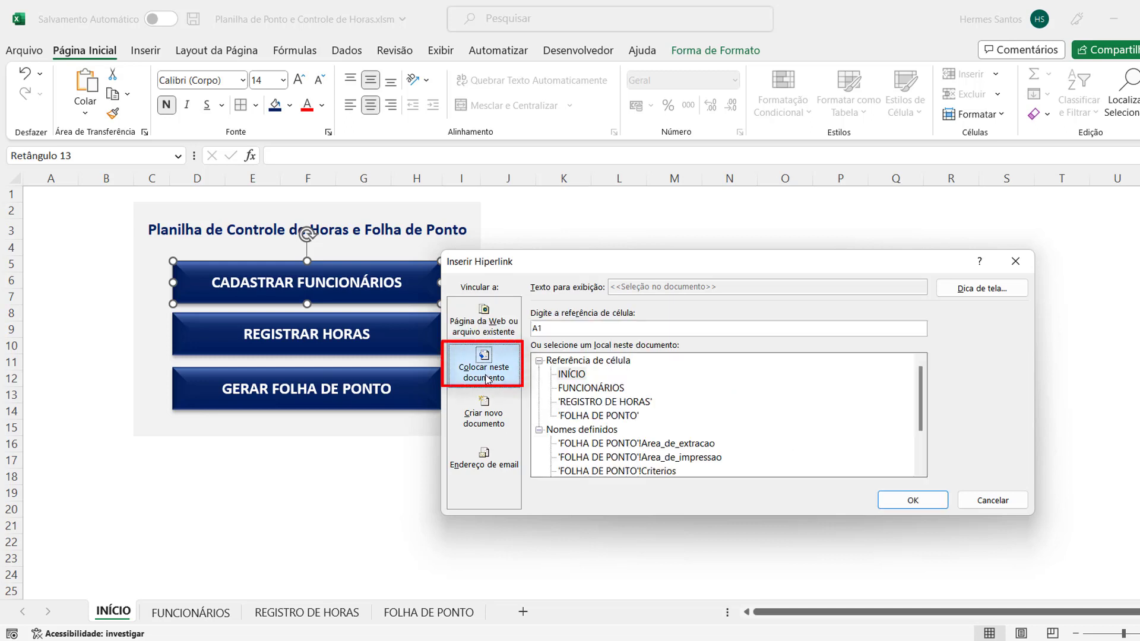
click(591, 389)
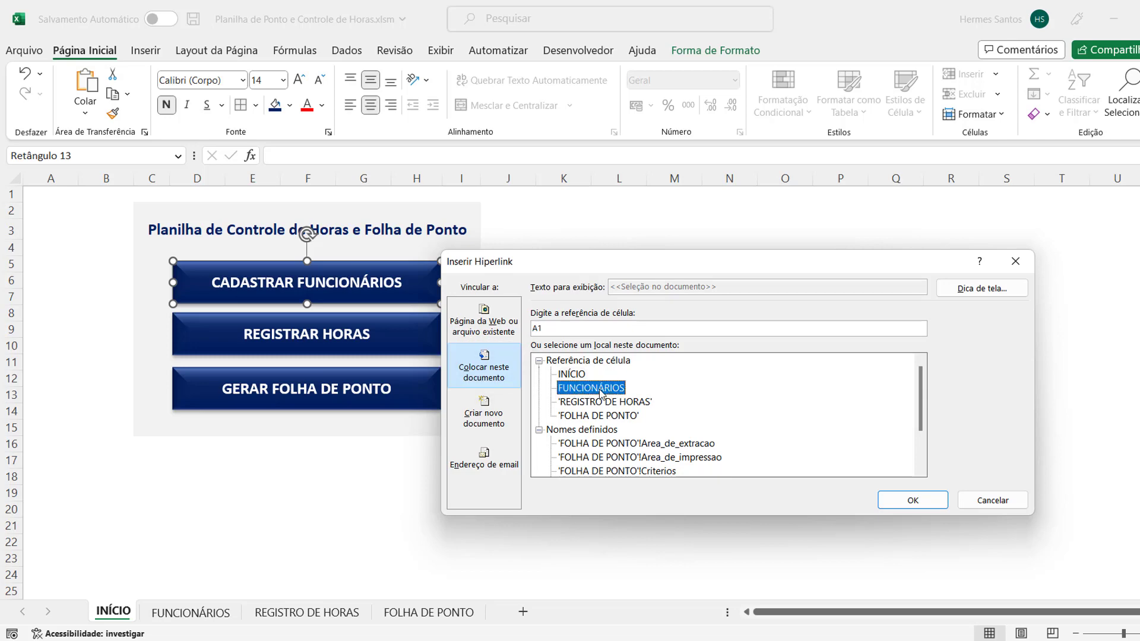
click(914, 507)
click(623, 367)
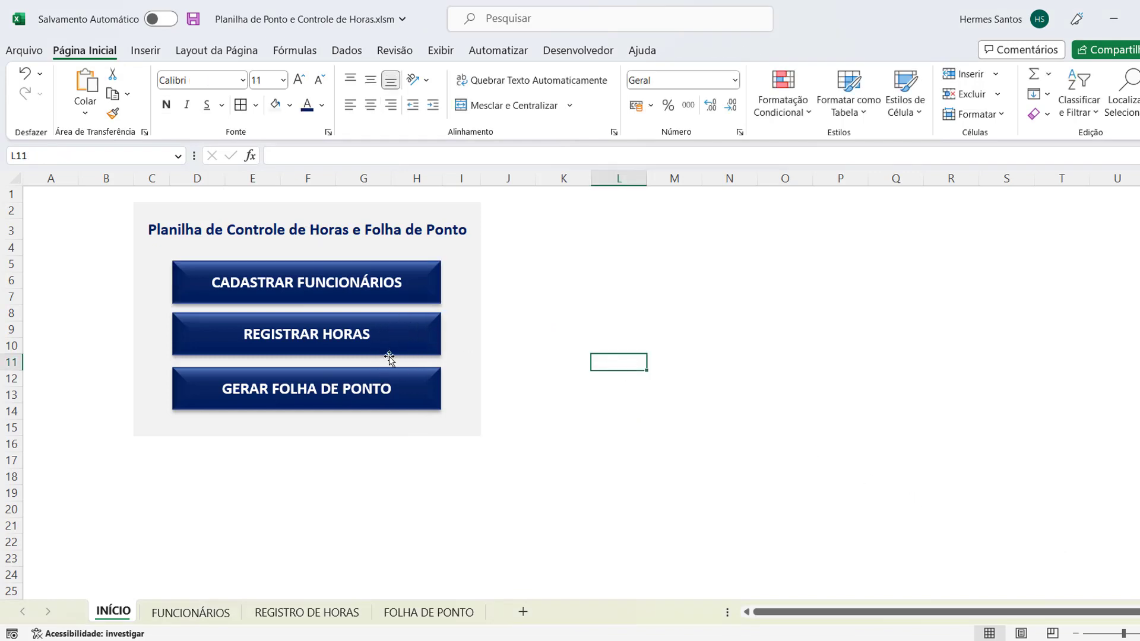
click(667, 342)
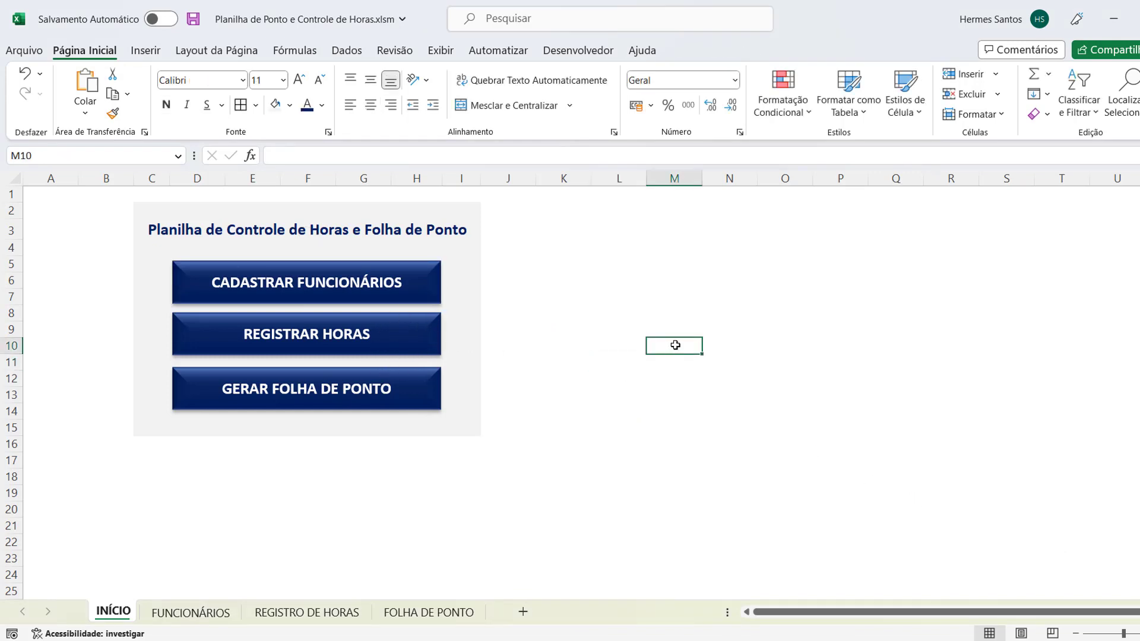
Step: Test the CADASTRAR FUNCIONÁRIOS link, look at the employee sheet, and return to the INÍCIO sheet
click(355, 283)
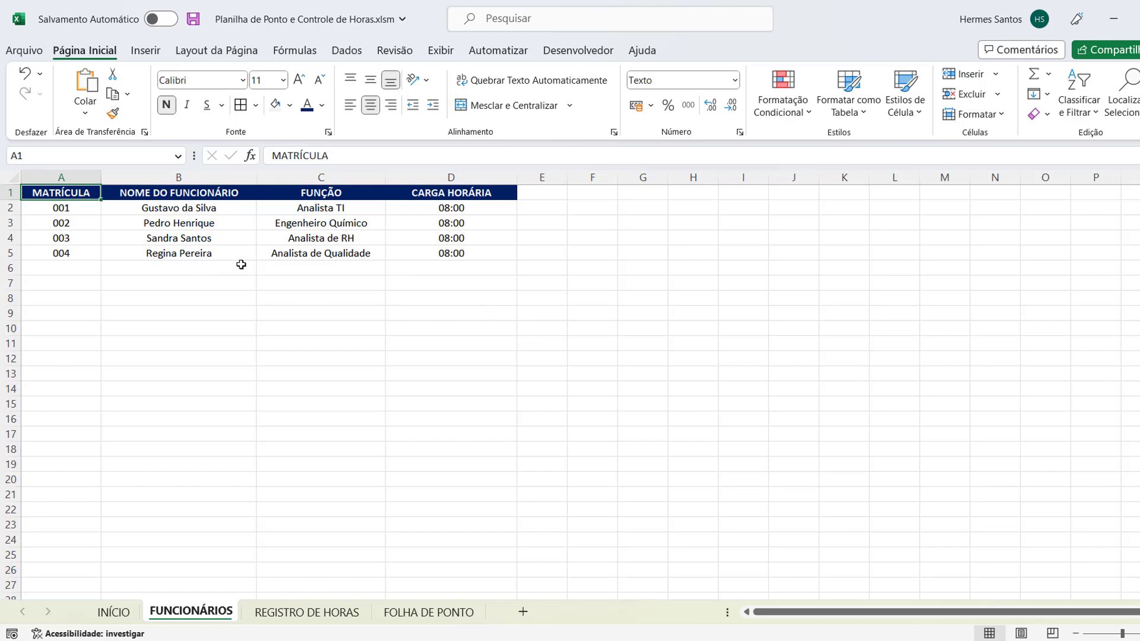
click(541, 192)
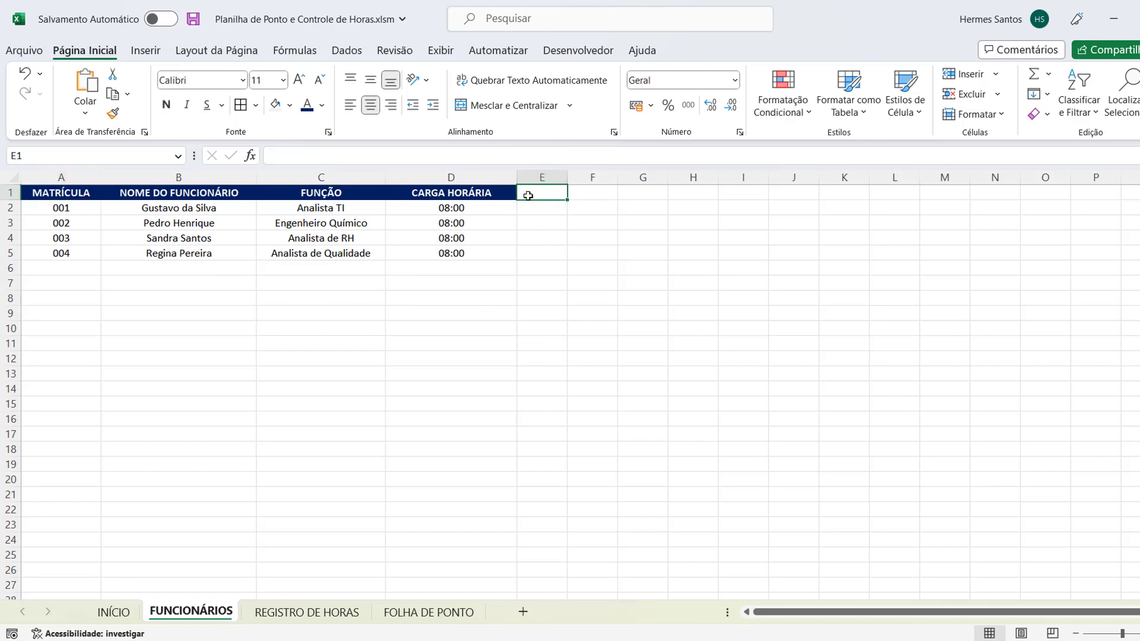
click(121, 615)
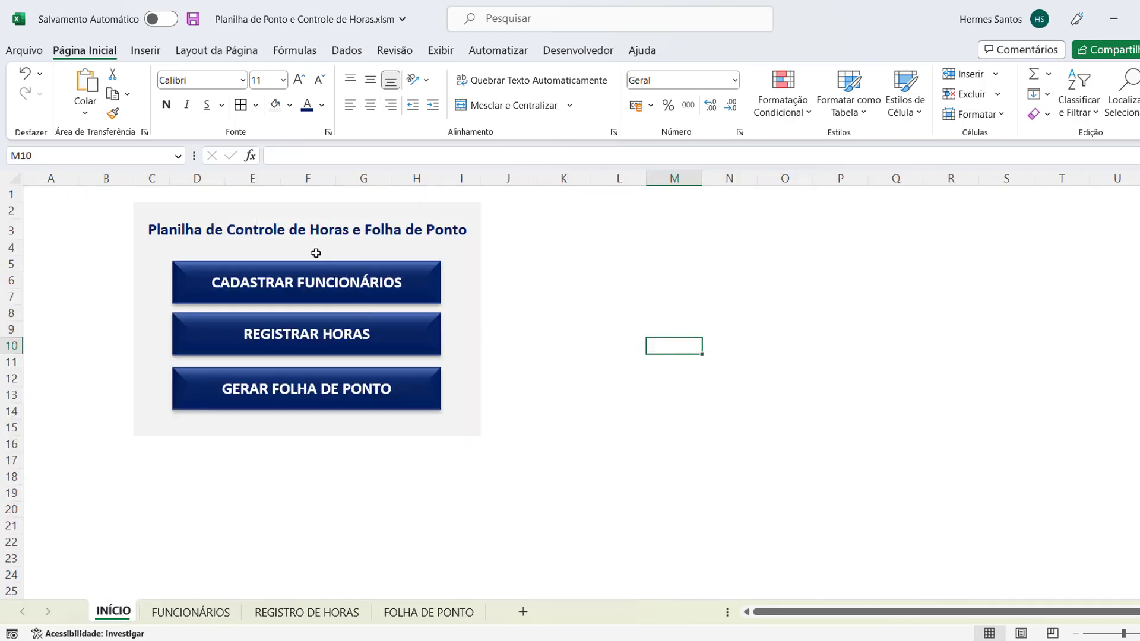
click(298, 229)
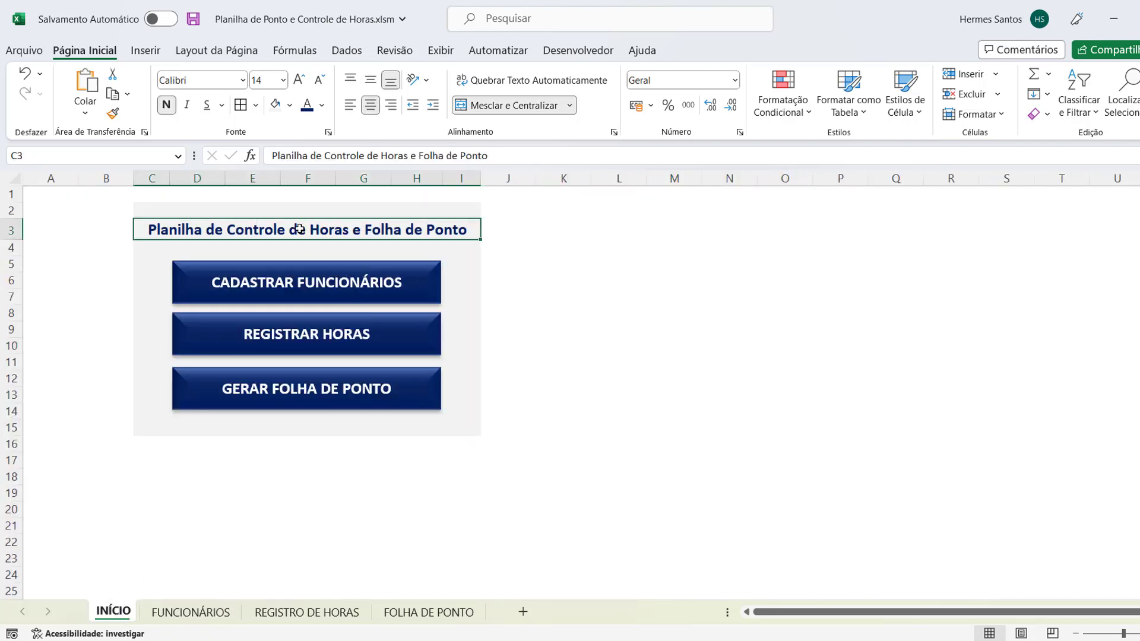
Step: Review the FUNCIONÁRIOS, REGISTRO DE HORAS and FOLHA DE PONTO sheets, and return to the INÍCIO sheet
click(218, 613)
click(293, 614)
click(393, 537)
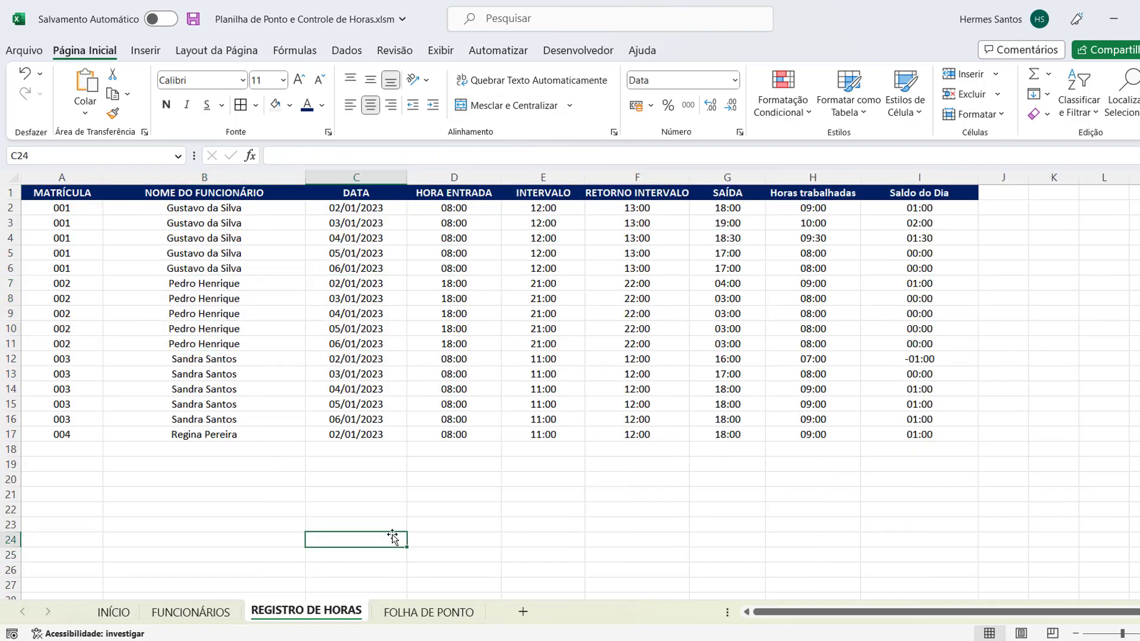
click(429, 612)
scroll(667, 527, down, 3)
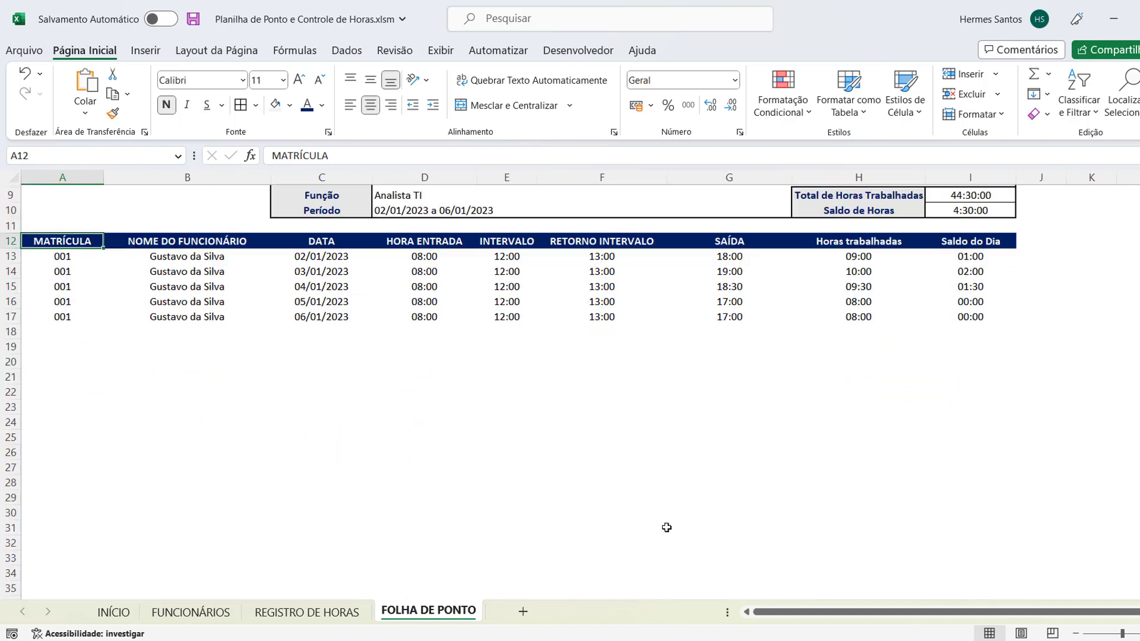
scroll(667, 527, up, 3)
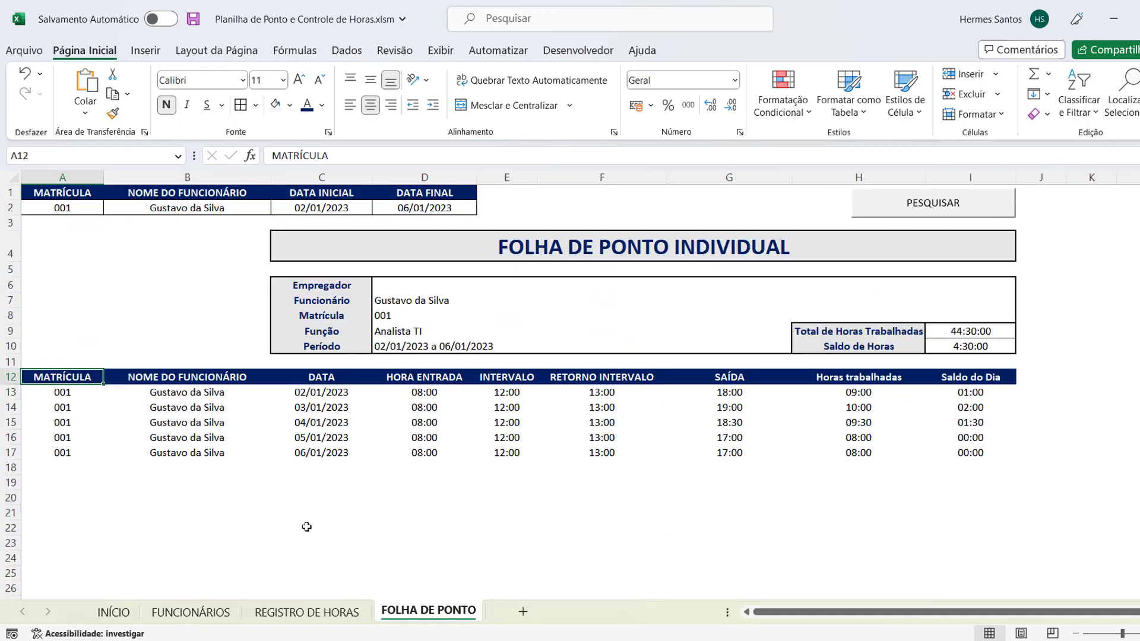
click(115, 612)
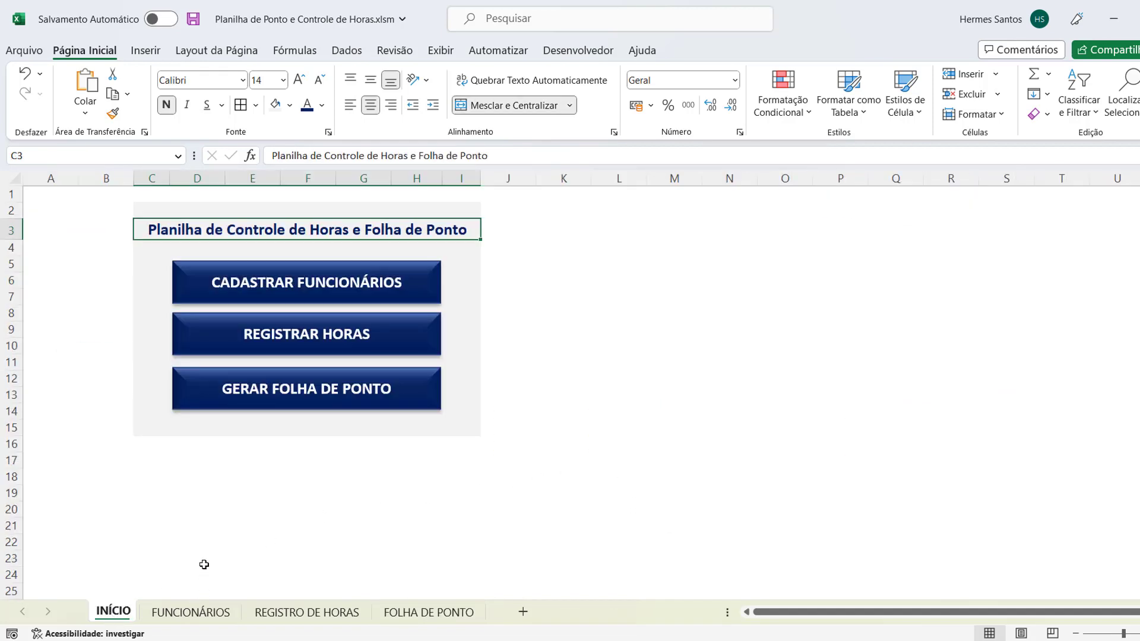